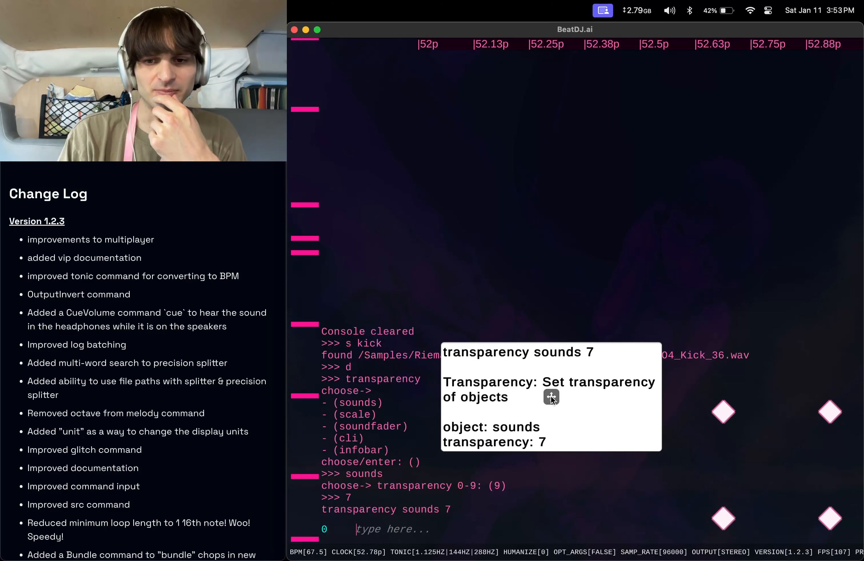
Move the command info box aside and clear the console.
drag(551, 396, 577, 421)
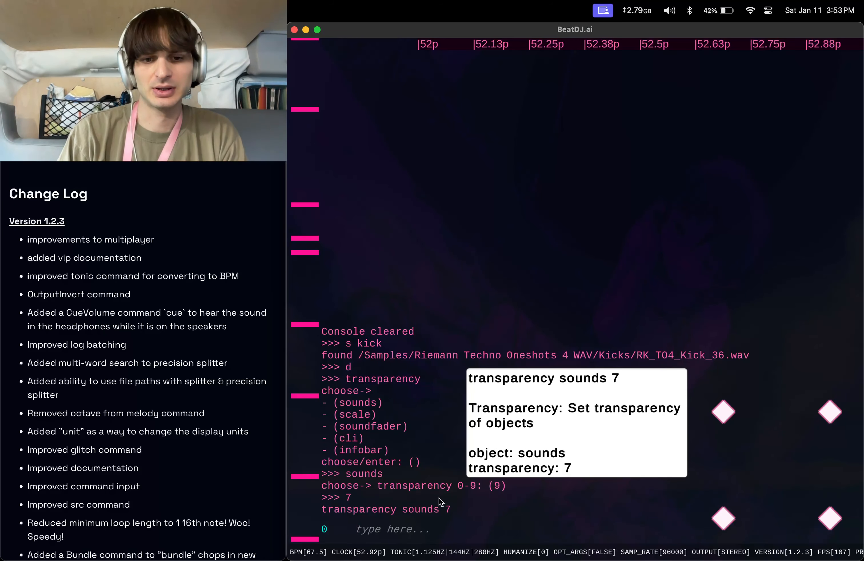
click(422, 525)
text(clear)
key(Return)
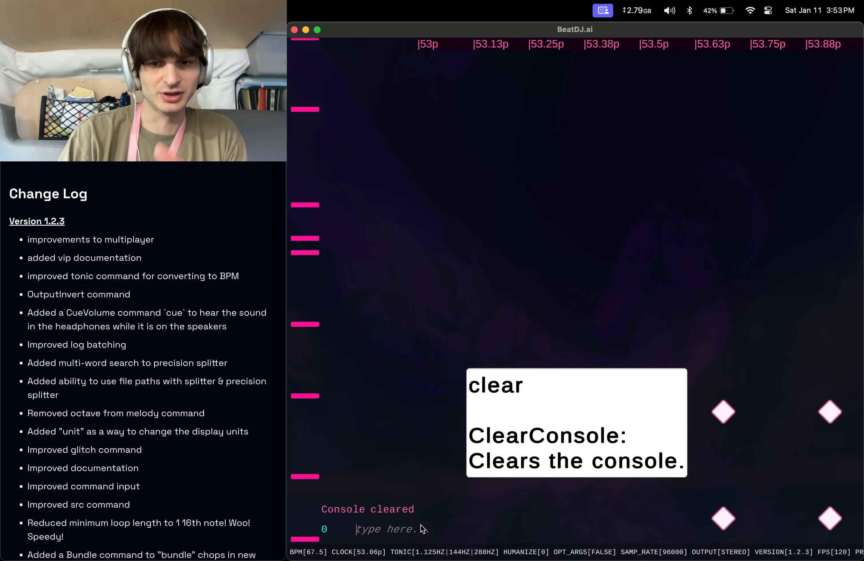
Browse the version 1.2.3 change log entries.
click(106, 213)
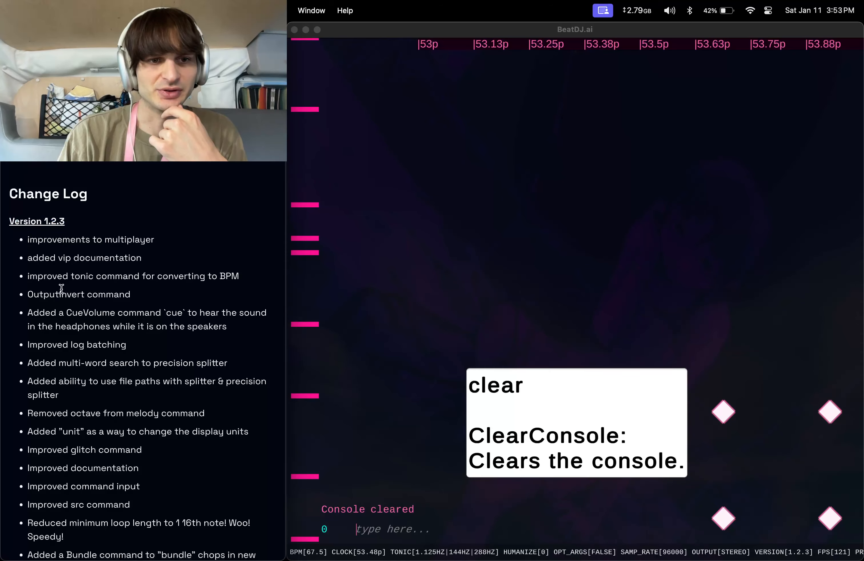
scroll(61, 288, down, 10)
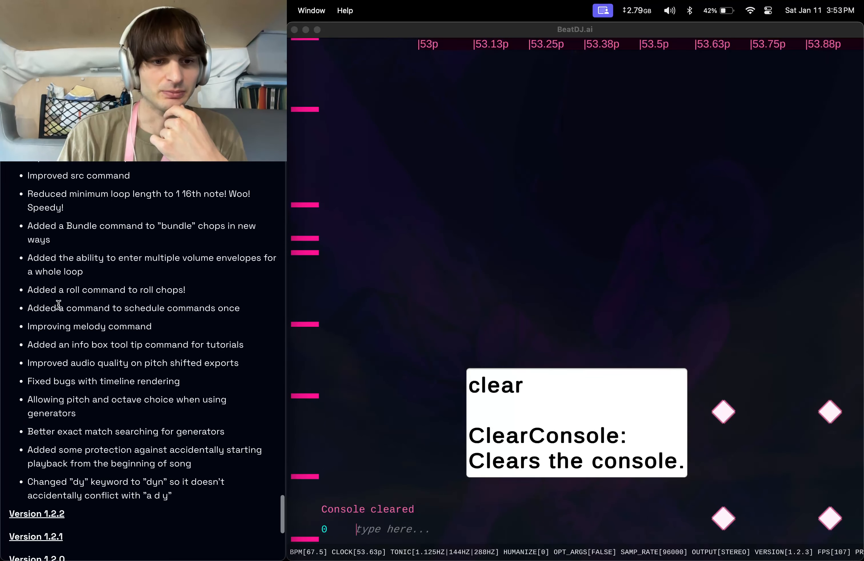
scroll(59, 305, up, 8)
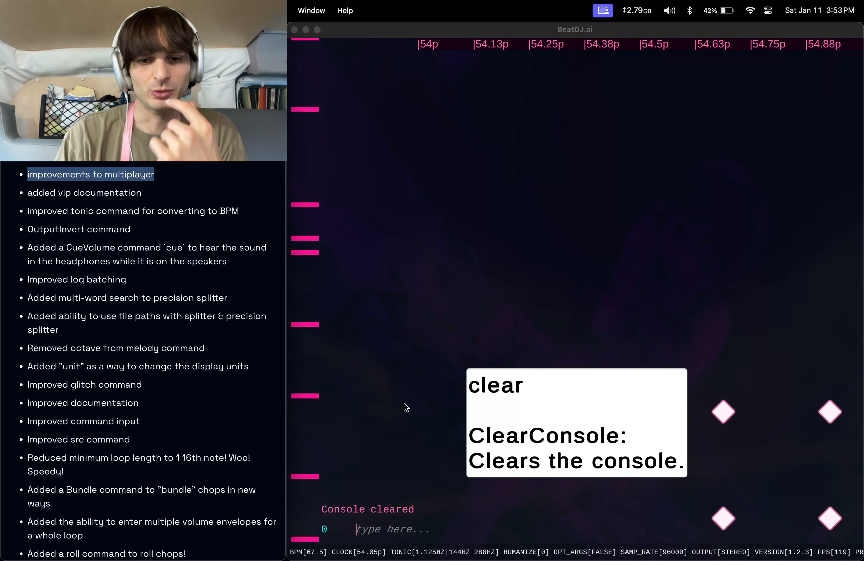
Run the room command and choose the list action to show multiplayer rooms.
click(377, 529)
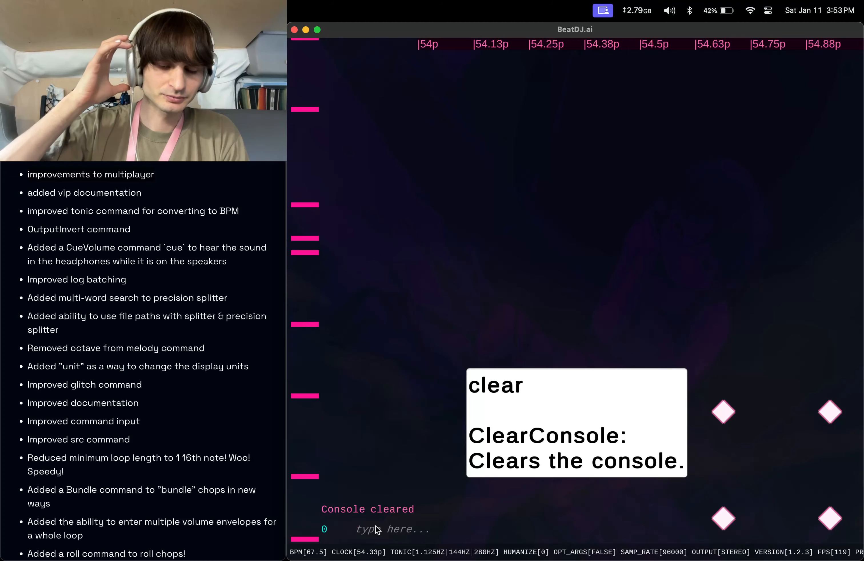
text(roo)
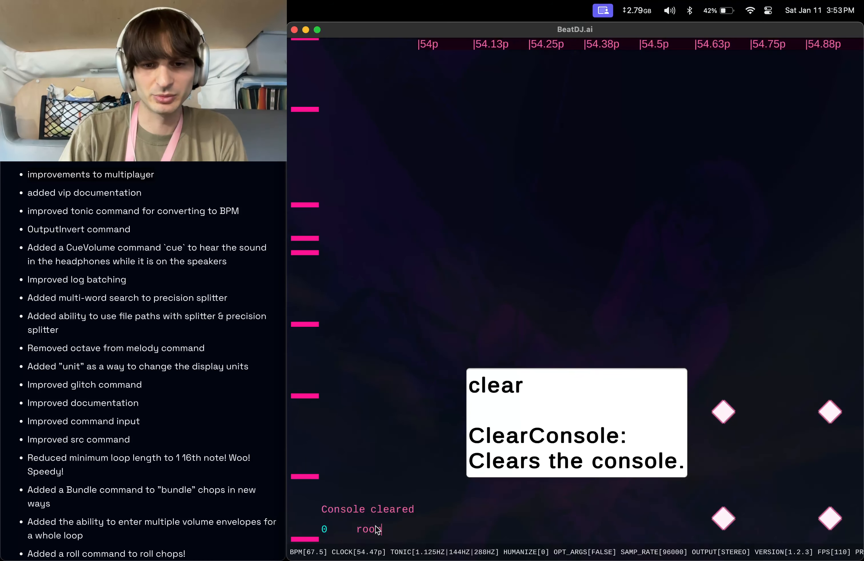
text(m)
key(Return)
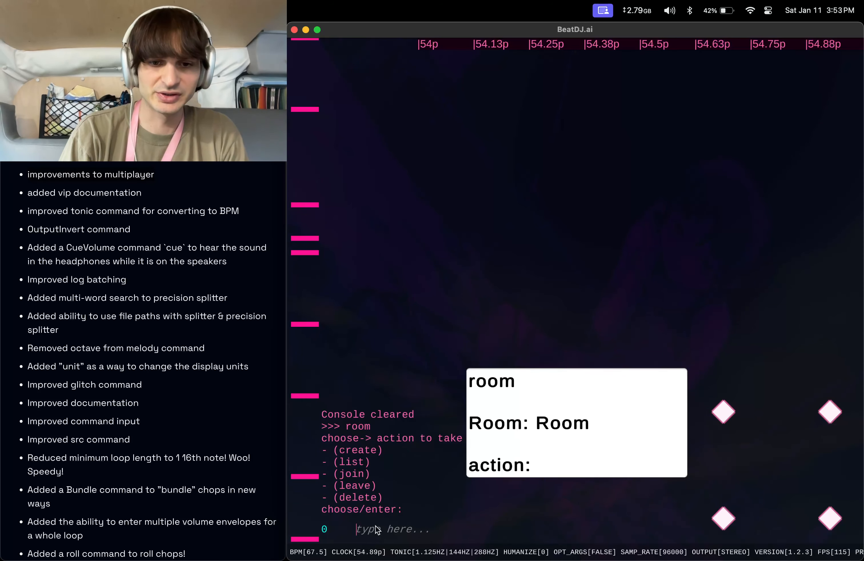
text(1)
key(Return)
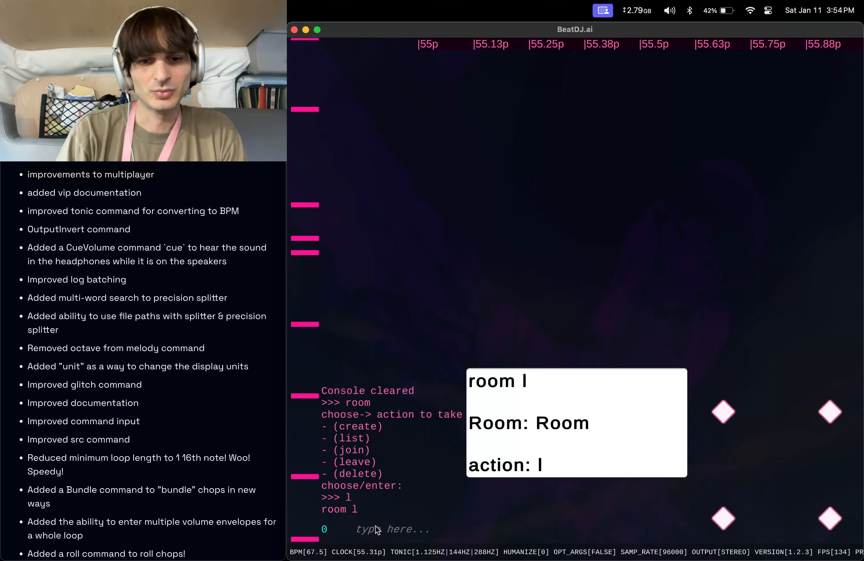
text(room)
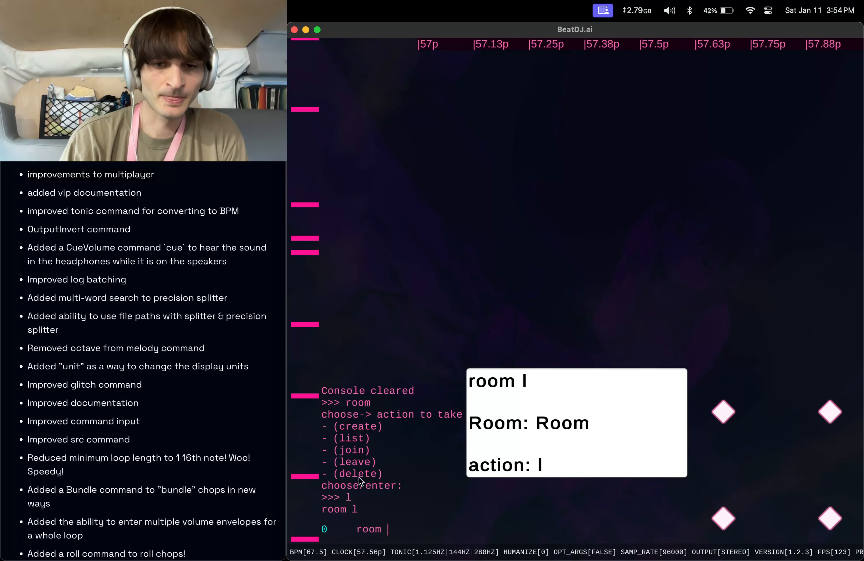
key(super+a)
key(BackSpace)
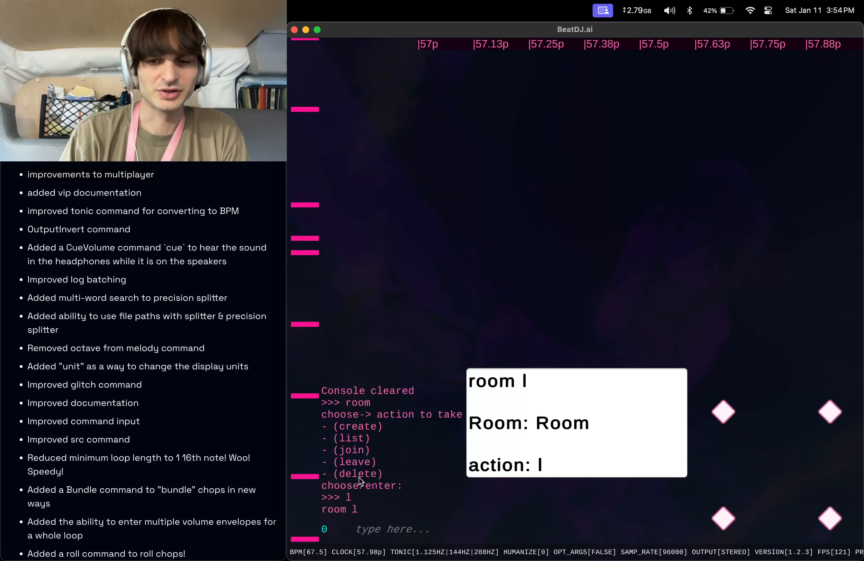
Set the tempo to 150 BPM with speed 0 using the bpm command.
text(bpm)
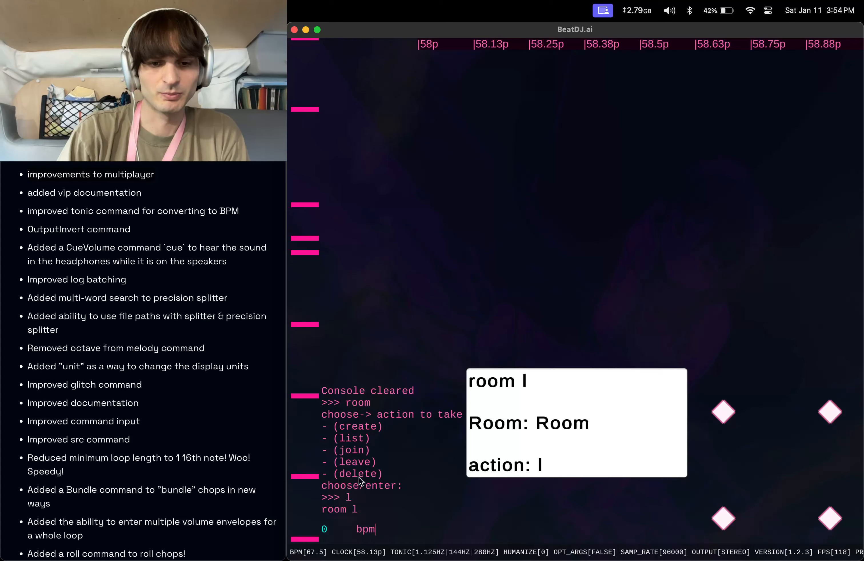
text( 150 0)
key(Return)
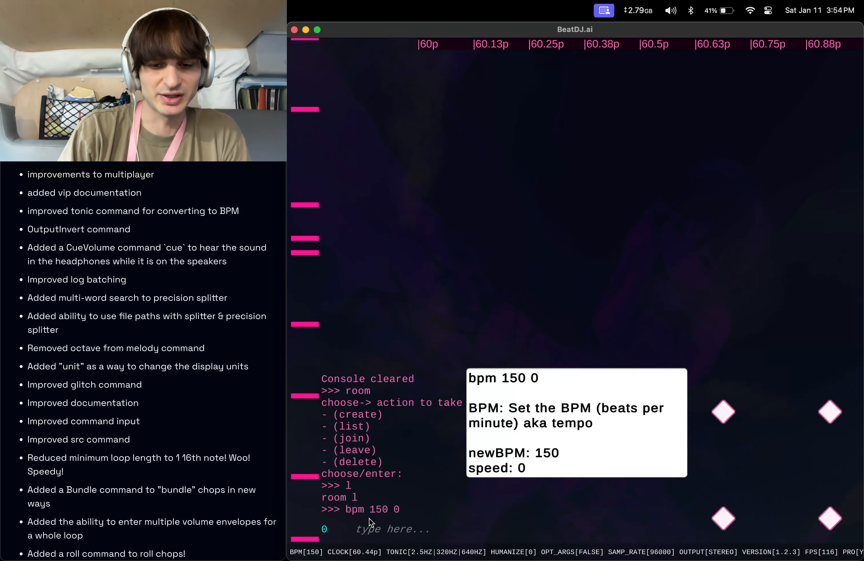
Select a random 2D polygon visualizer with the vip command.
text(vip)
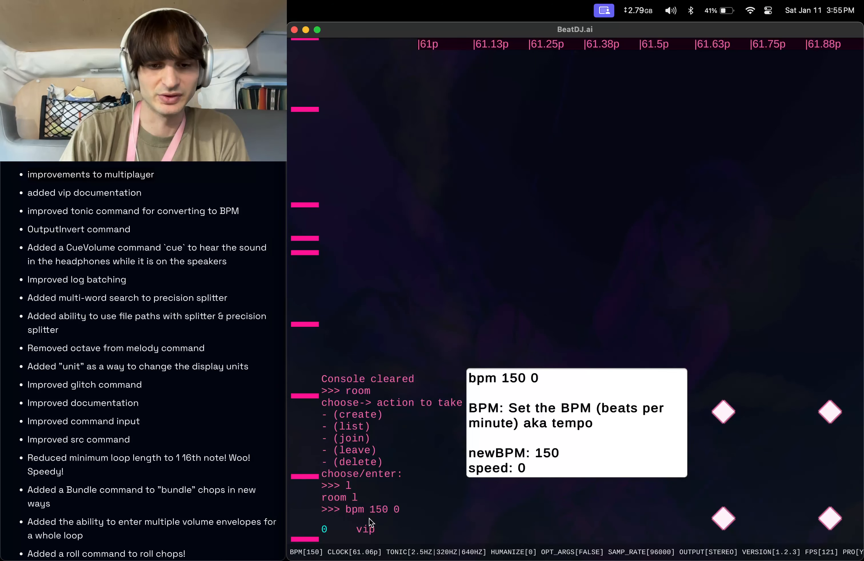
key(Return)
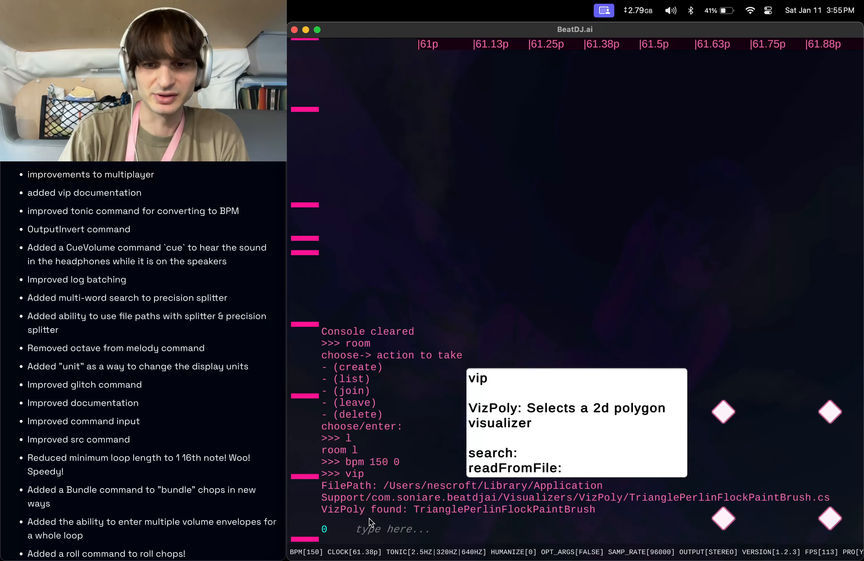
Create splitter instruments from a kick sample and a clap sample.
text(s kick)
key(Return)
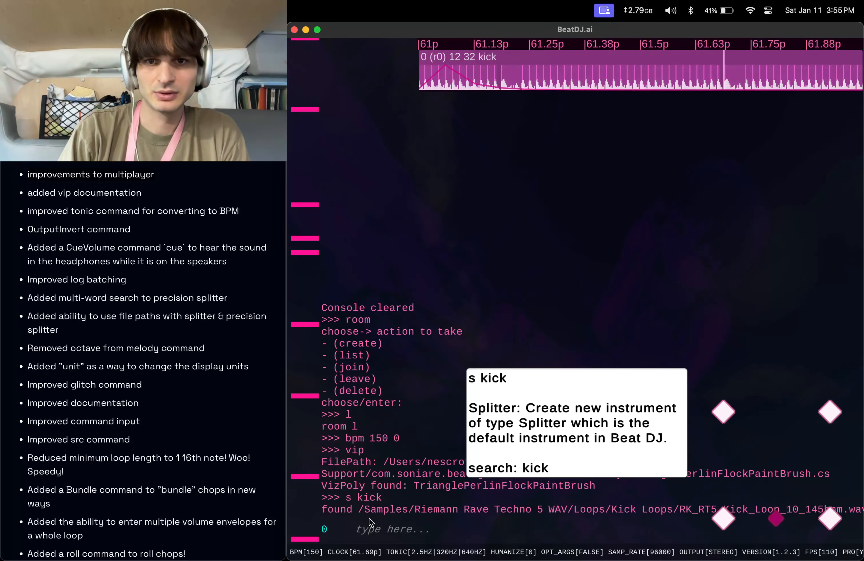
text(s clap)
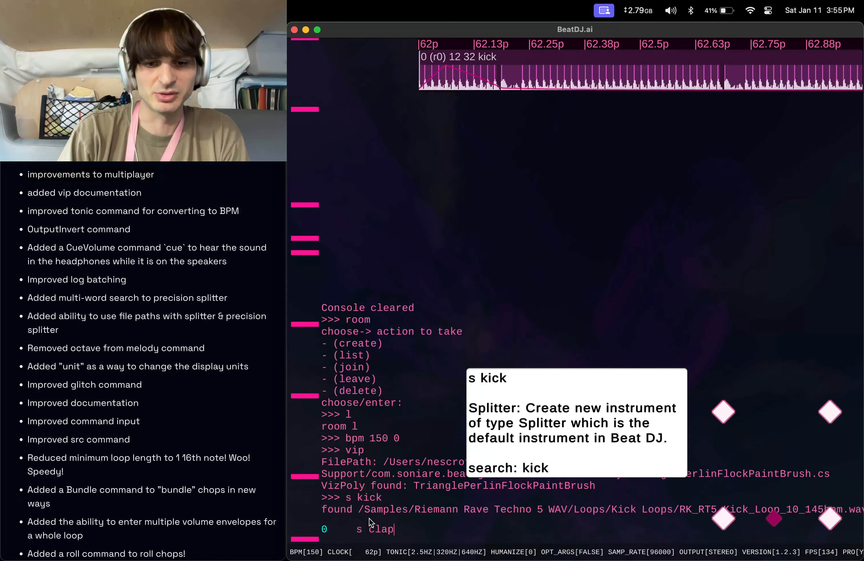
key(Return)
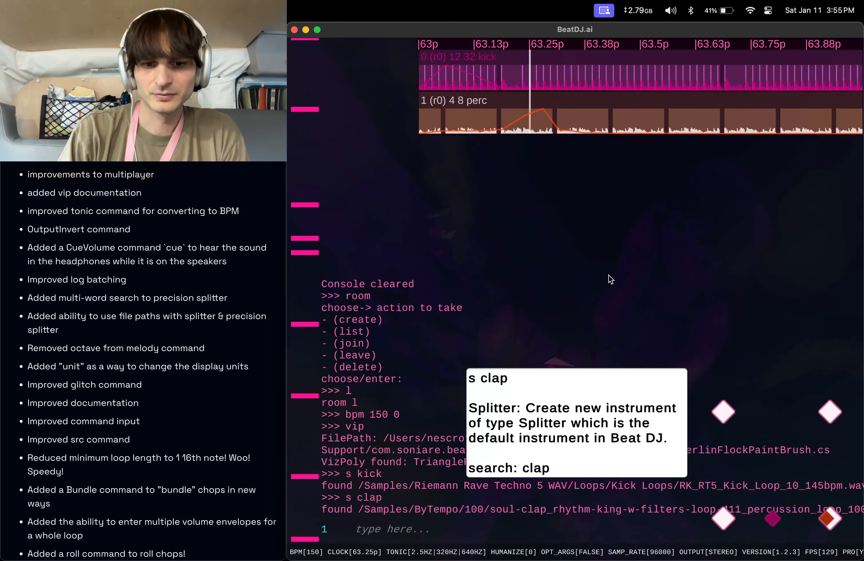
Cycle through random polygon visualizers by rerunning the vip command five times.
text(vip)
key(Return)
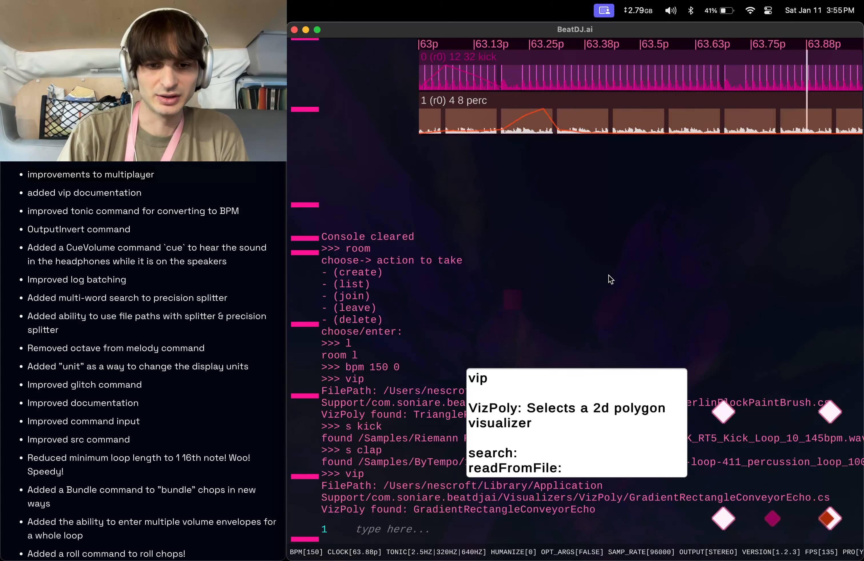
key(Up)
key(Return)
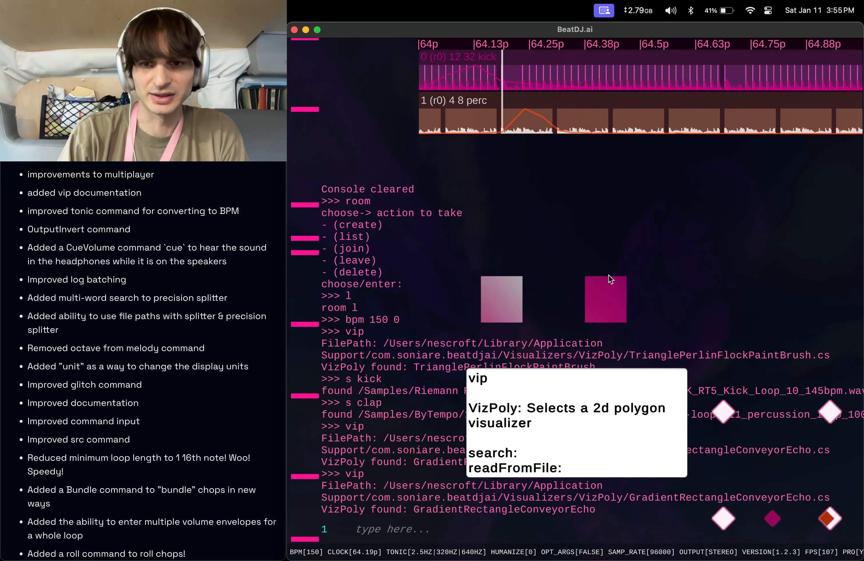
key(Up)
key(Return)
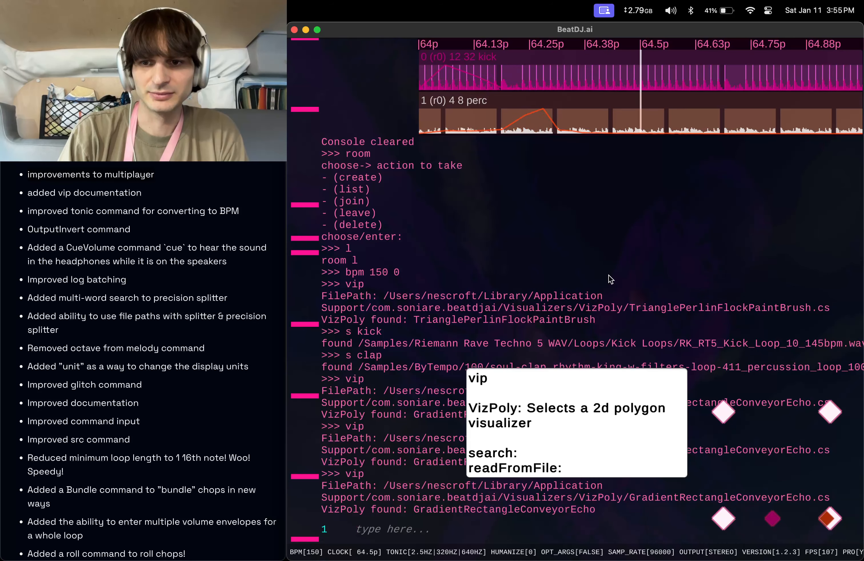
key(Up)
key(Return)
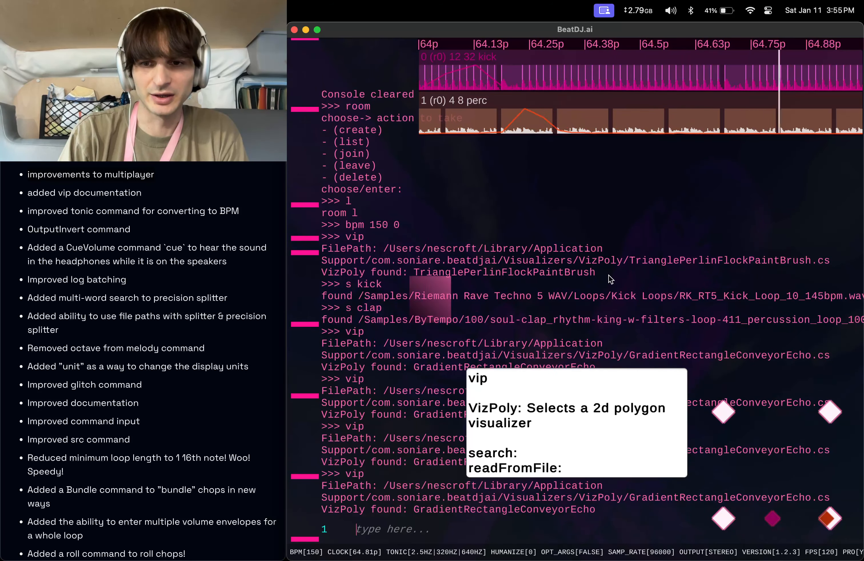
key(Up)
key(Return)
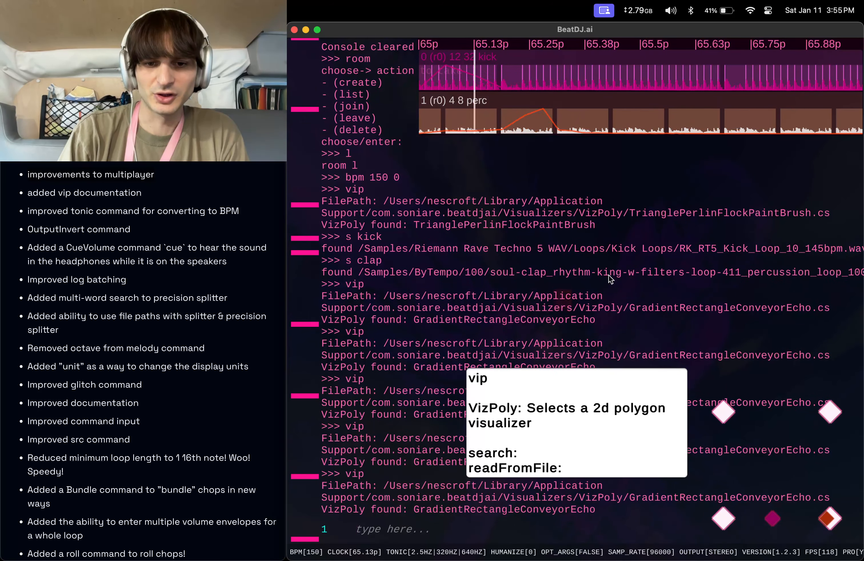
Load the fan polygon visualizer with the command vip fan.
text(fip)
key(BackSpace)
key(BackSpace)
key(BackSpace)
text(vip)
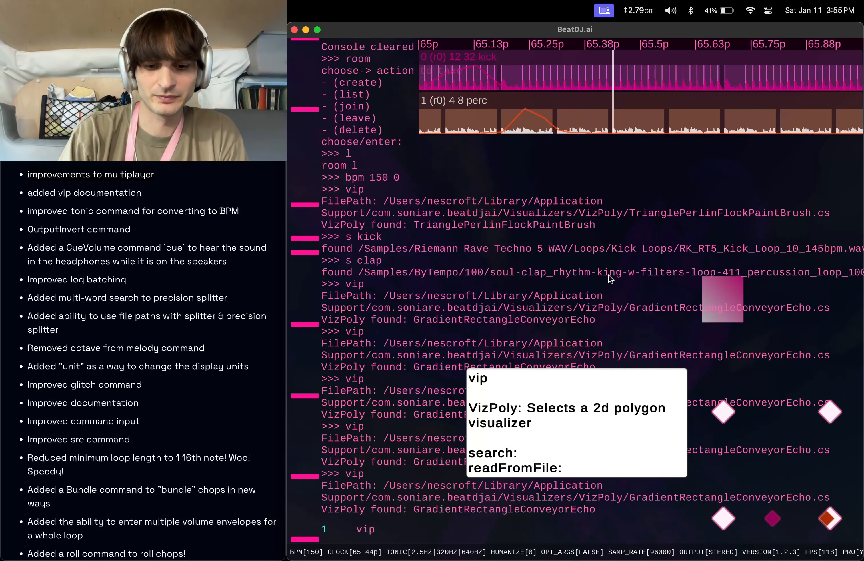
text( fan)
key(Return)
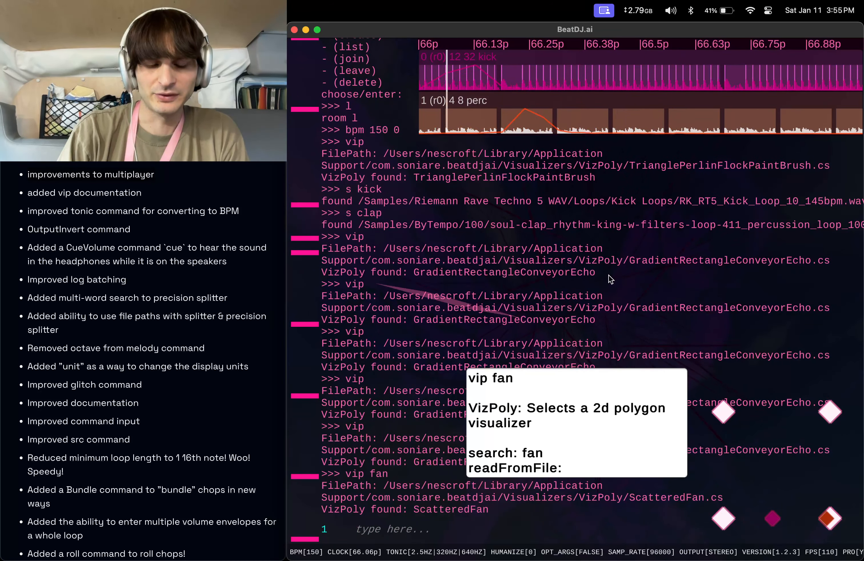
Stop playback and open the exported-files folder with the fil command.
text(fil)
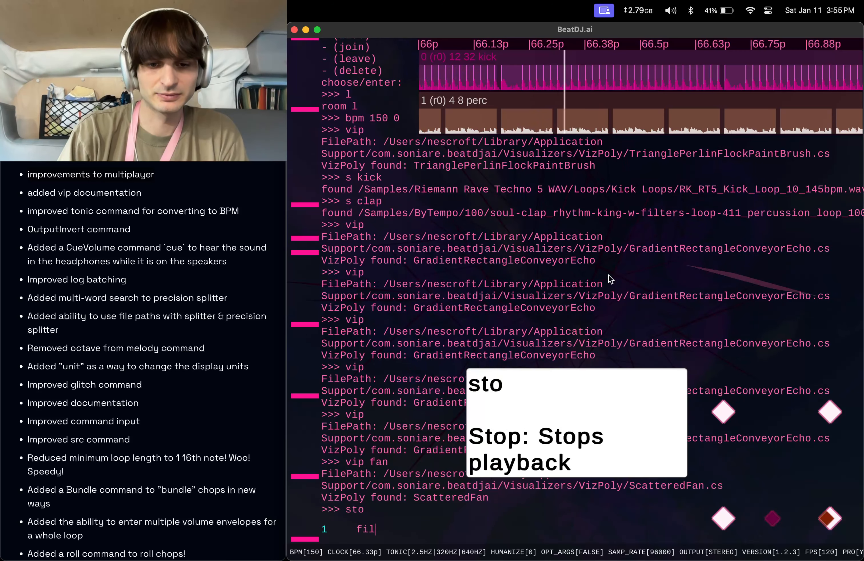
key(Return)
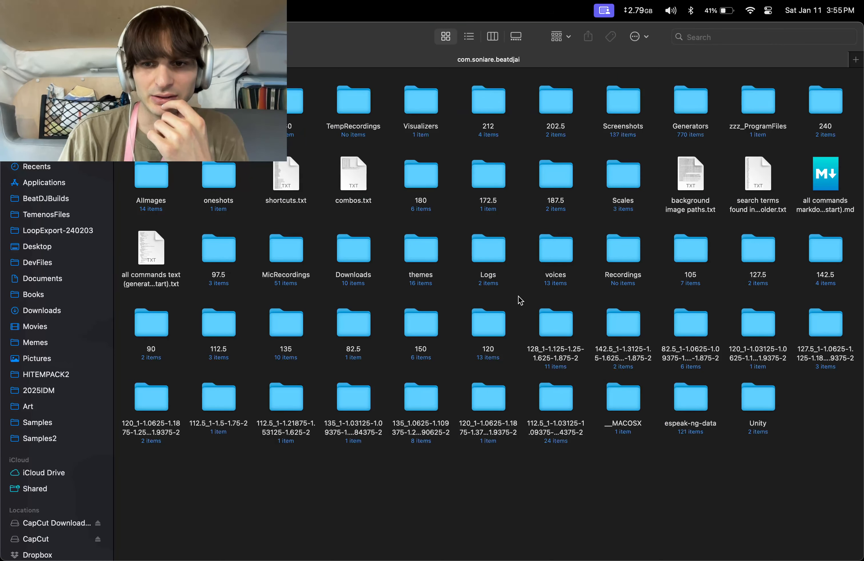
Open the Visualizers folder and its VizPoly subfolder to inspect the visualizer script file.
double_click(423, 106)
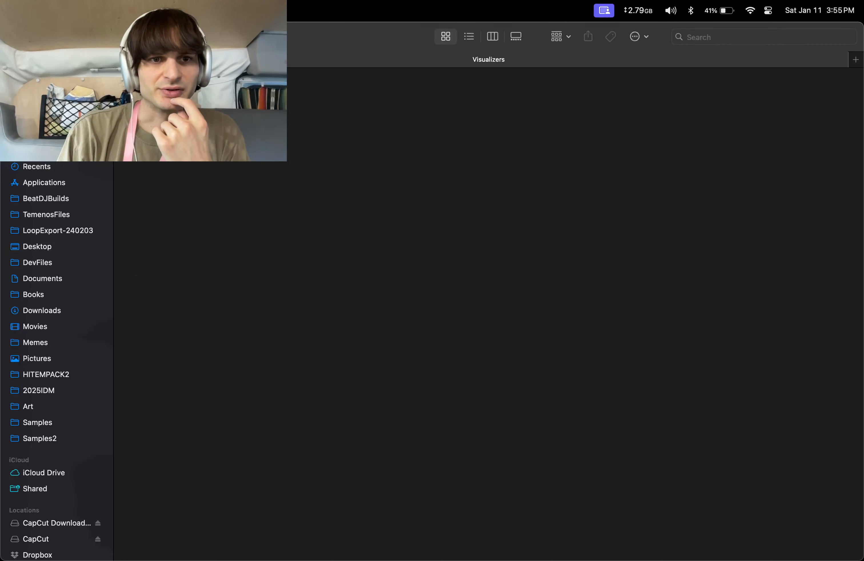
double_click(153, 105)
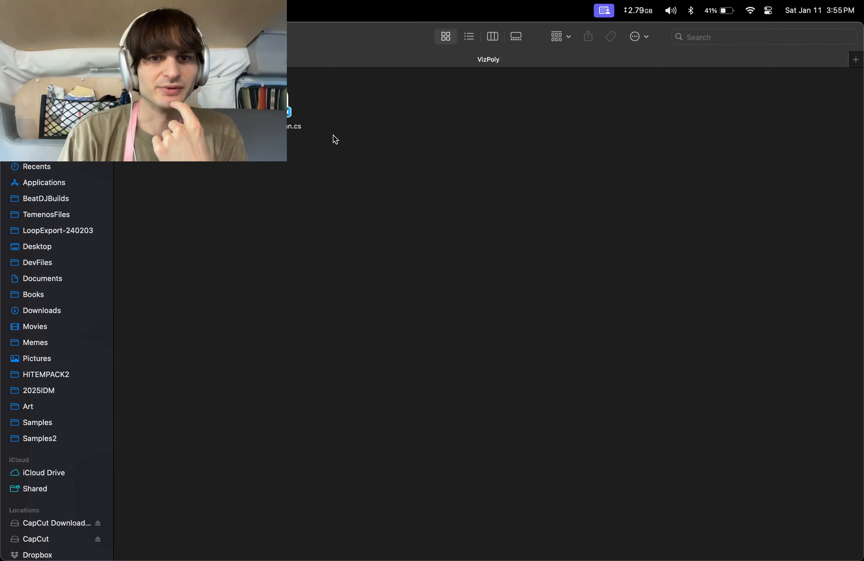
drag(333, 136, 254, 88)
click(214, 164)
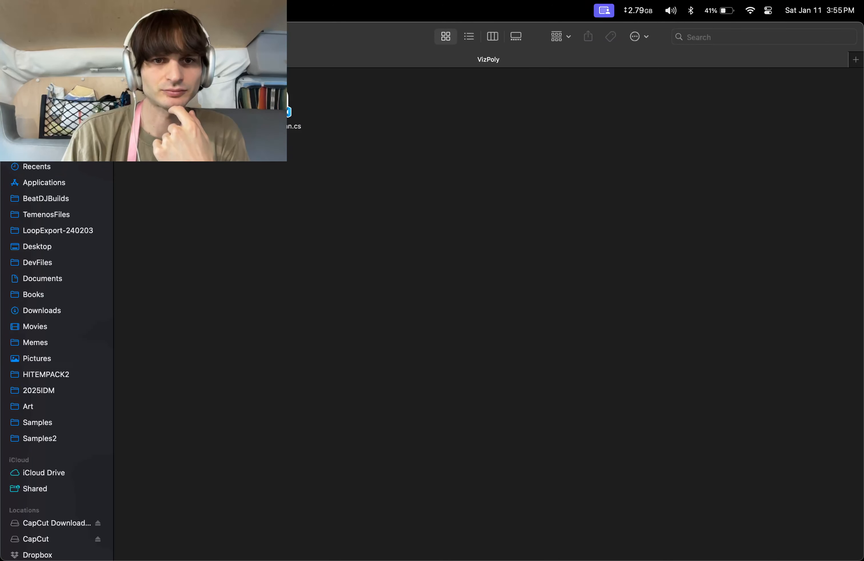
click(295, 110)
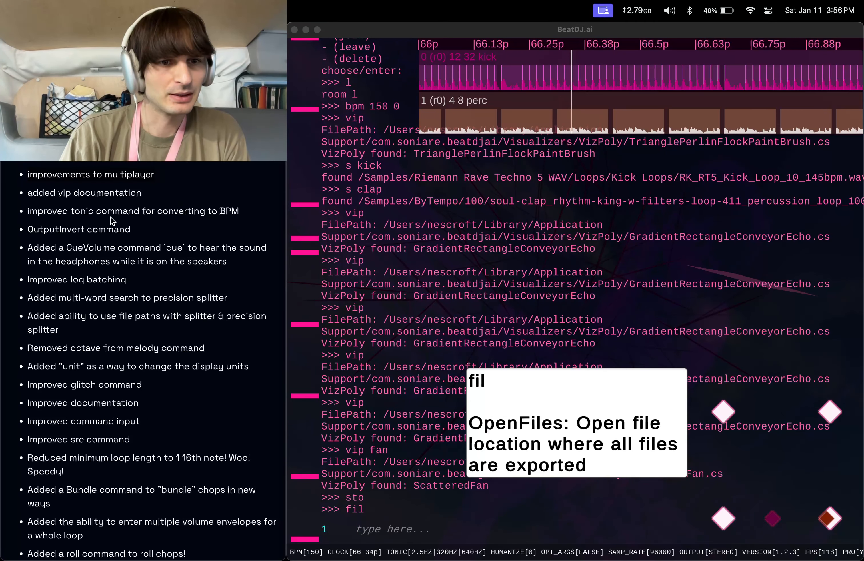
Set the tonic frequency to 440 with the tonic command.
click(77, 210)
click(93, 213)
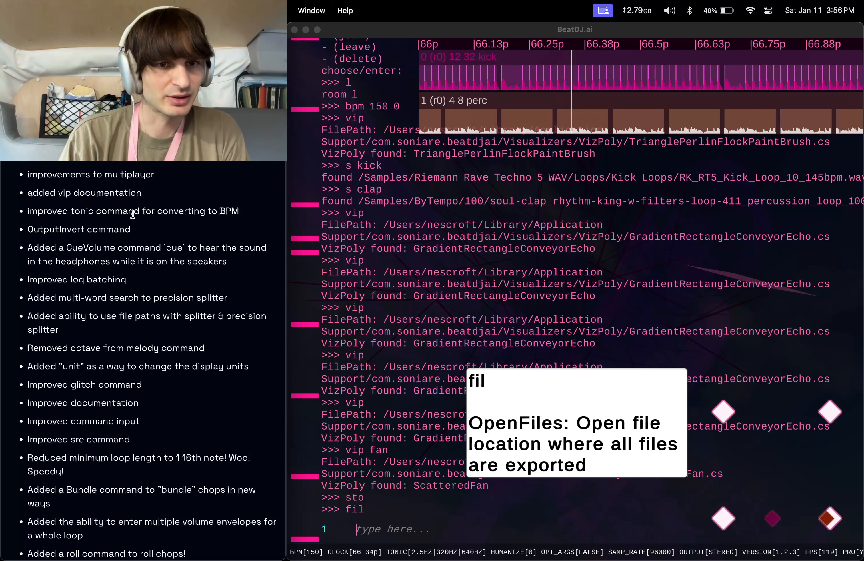
click(410, 535)
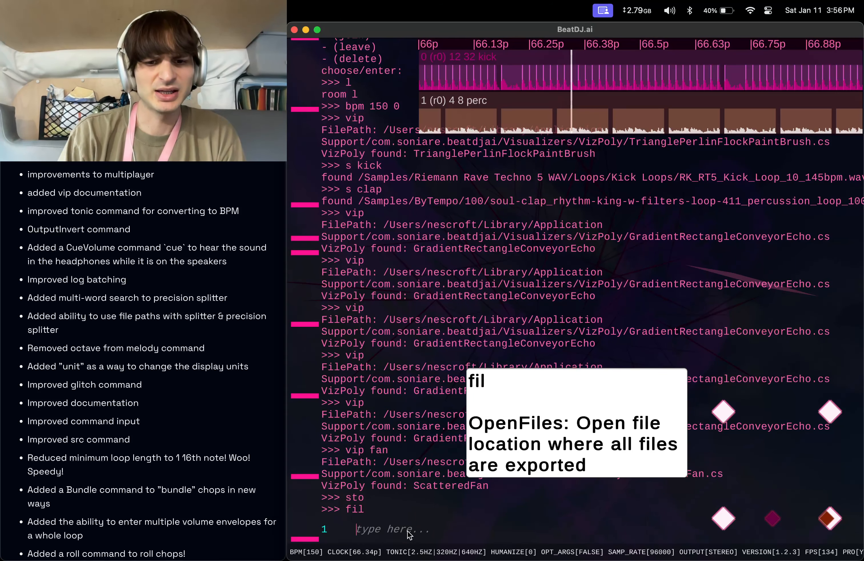
text(tonic)
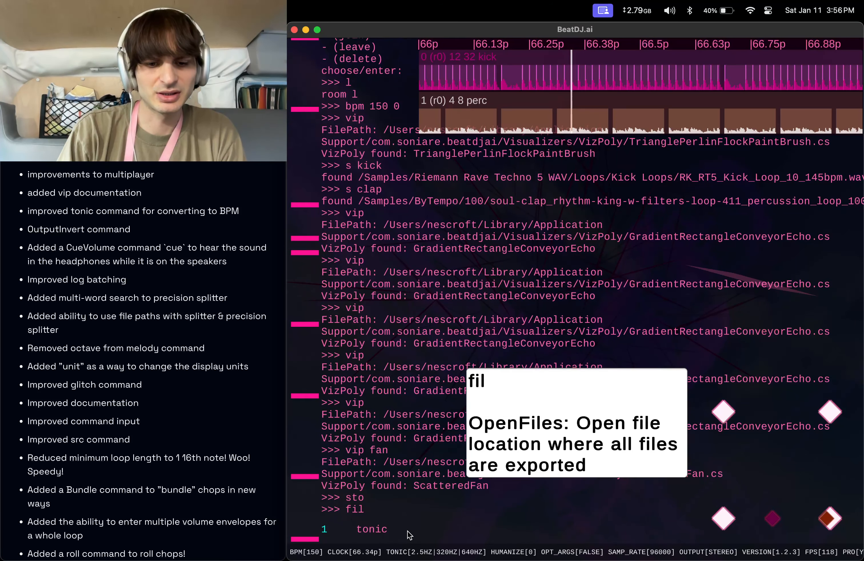
text( 440)
key(Return)
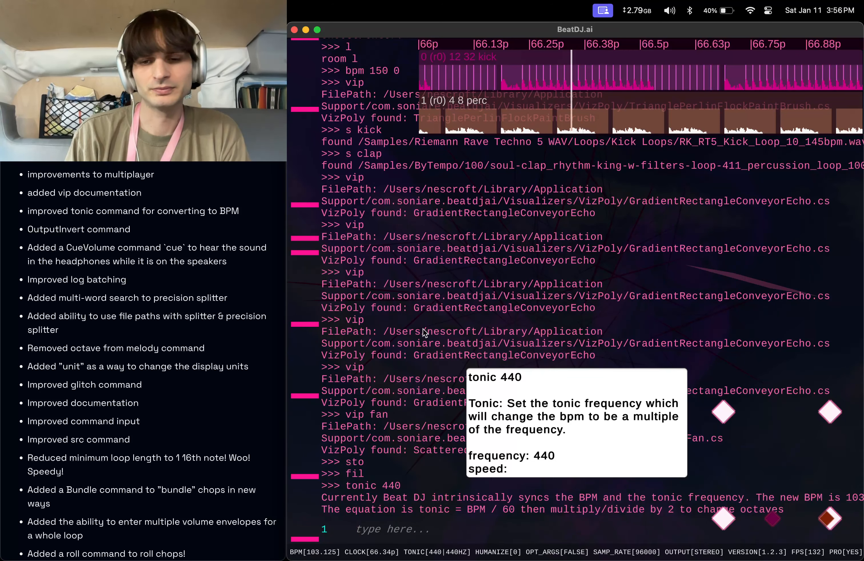
Move the command info box slightly up and to the left.
drag(575, 425, 554, 416)
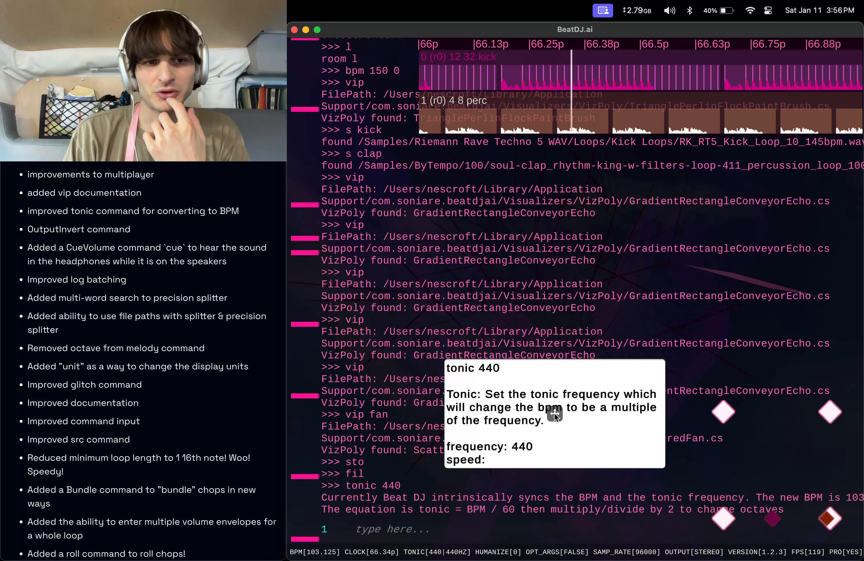
text(outputinvert)
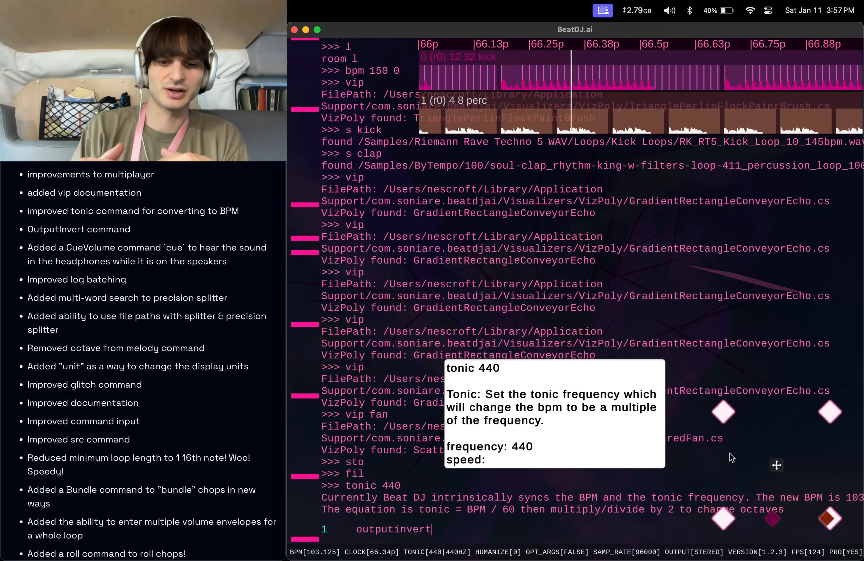
key(super+a)
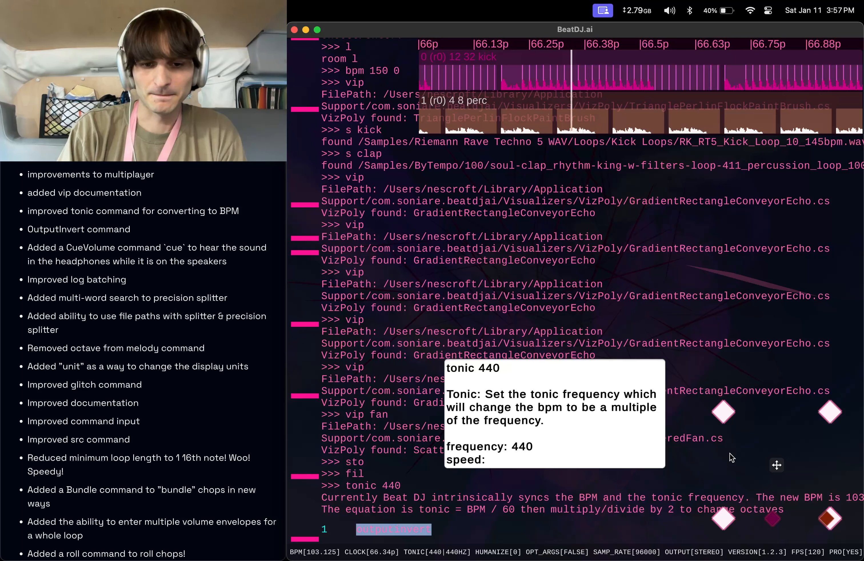
key(BackSpace)
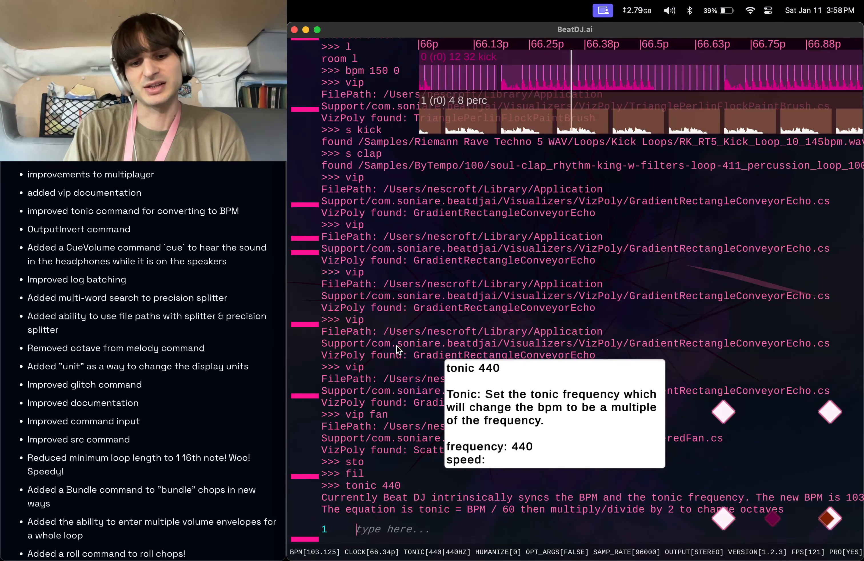
Clear the console with the clear command.
text(clear)
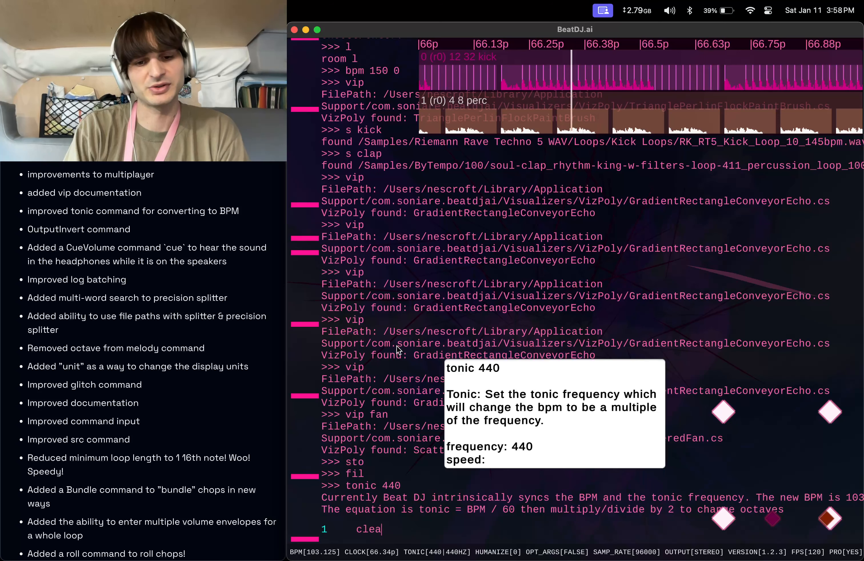
key(Return)
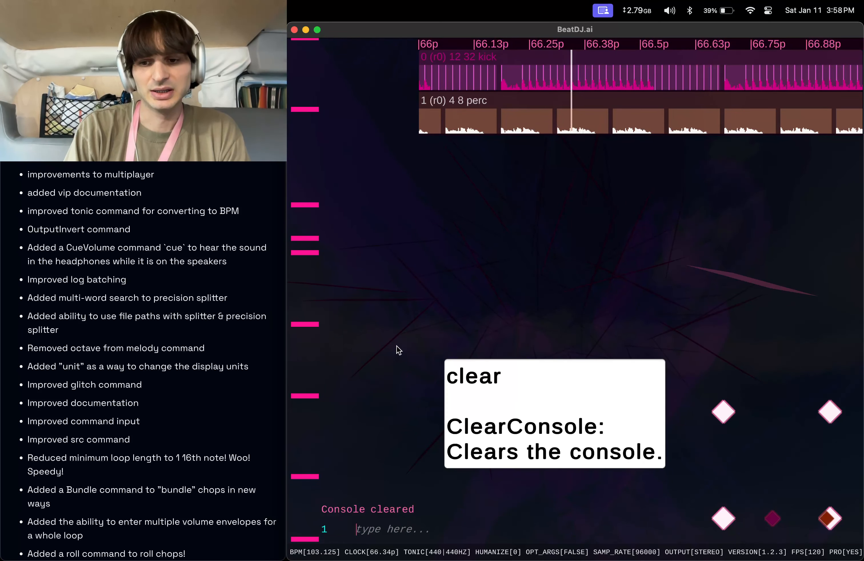
Move all sounds between headphones and speakers with the command a mv.
text(a mv)
key(Return)
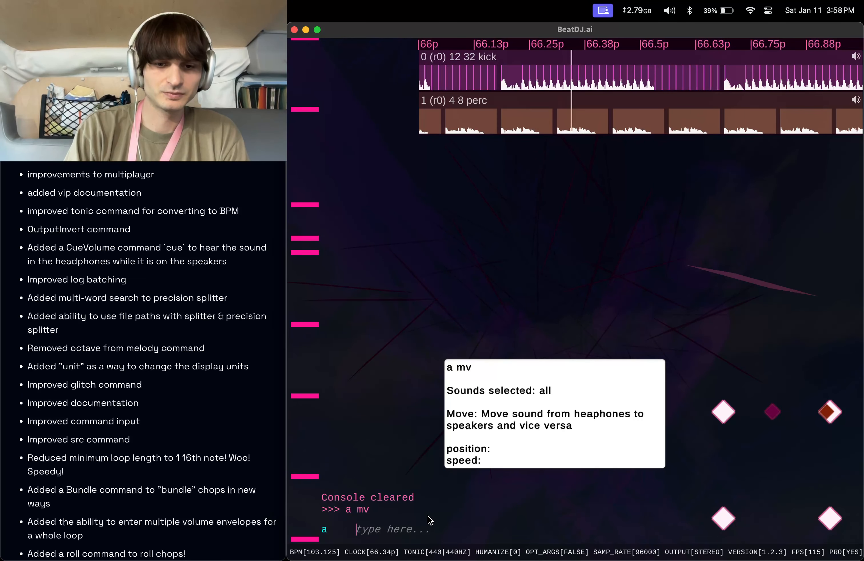
Set the cue volume of all sounds to 9 with the command a cue 9.
text(a c)
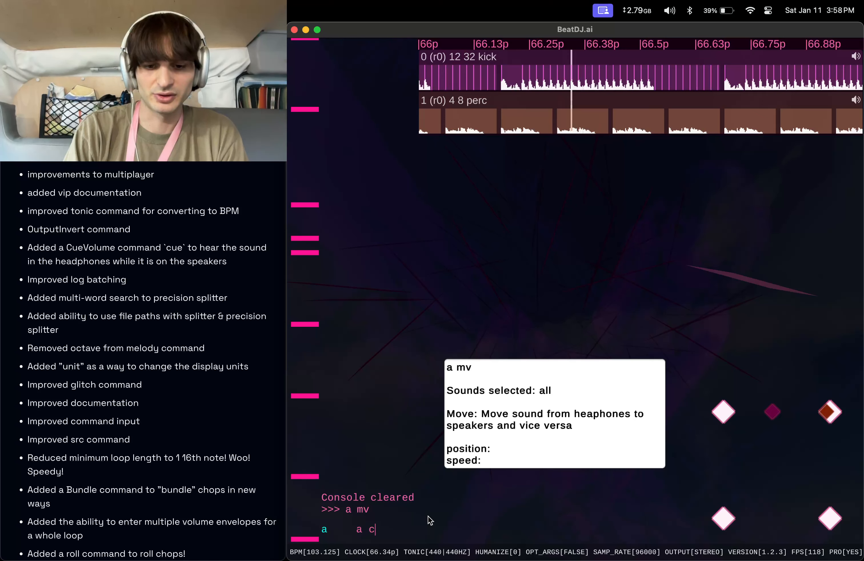
text(ue 9)
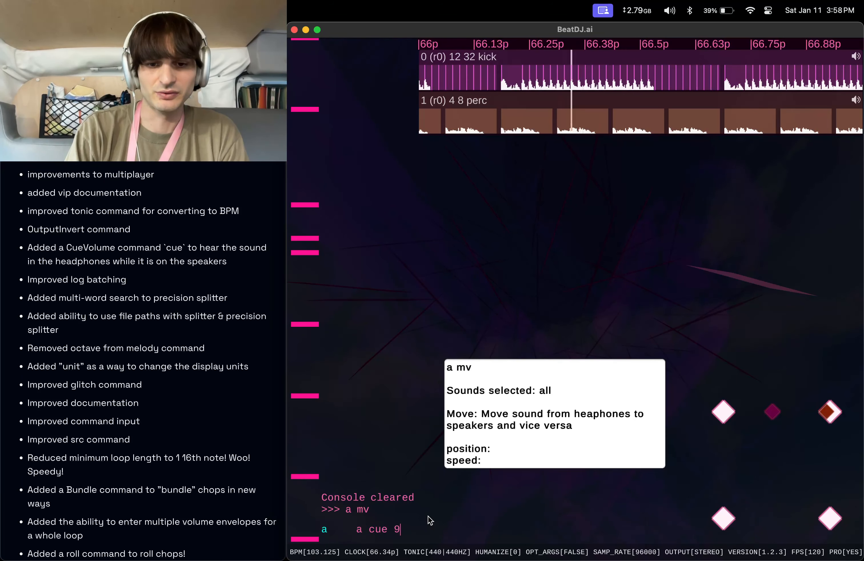
key(Return)
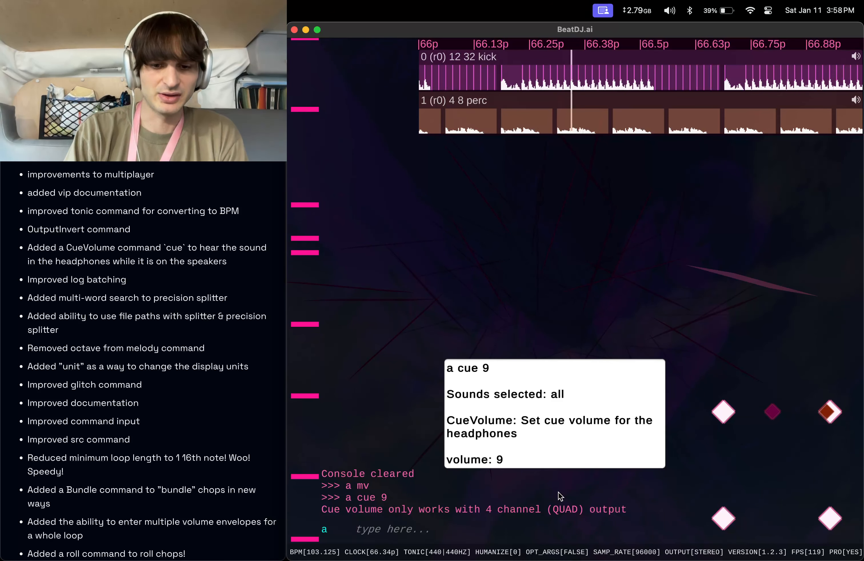
Set the cue volume to 0 with the command cue 0.
text(cue )
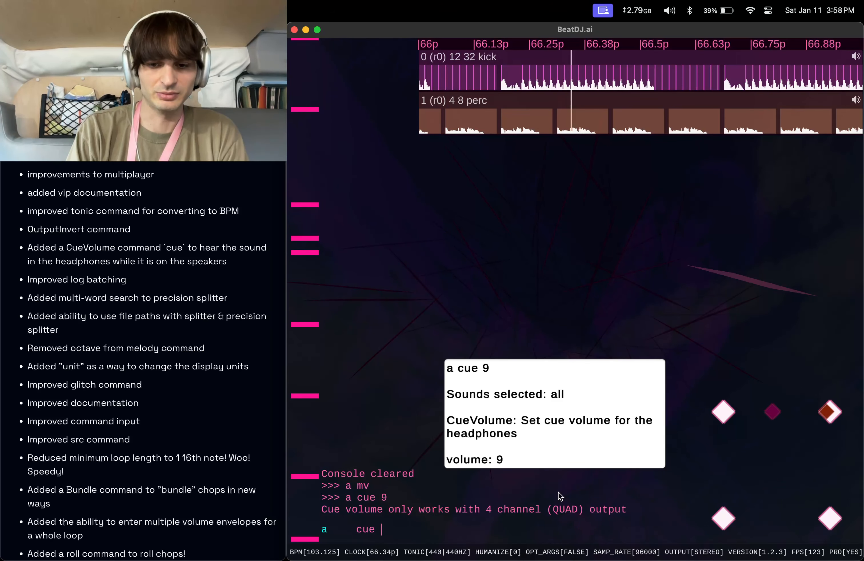
text(0)
key(Return)
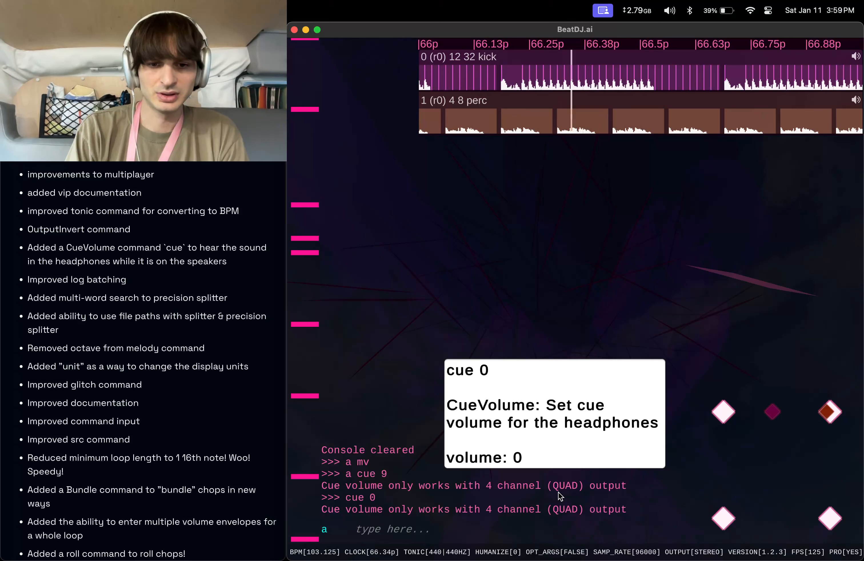
text(cue c)
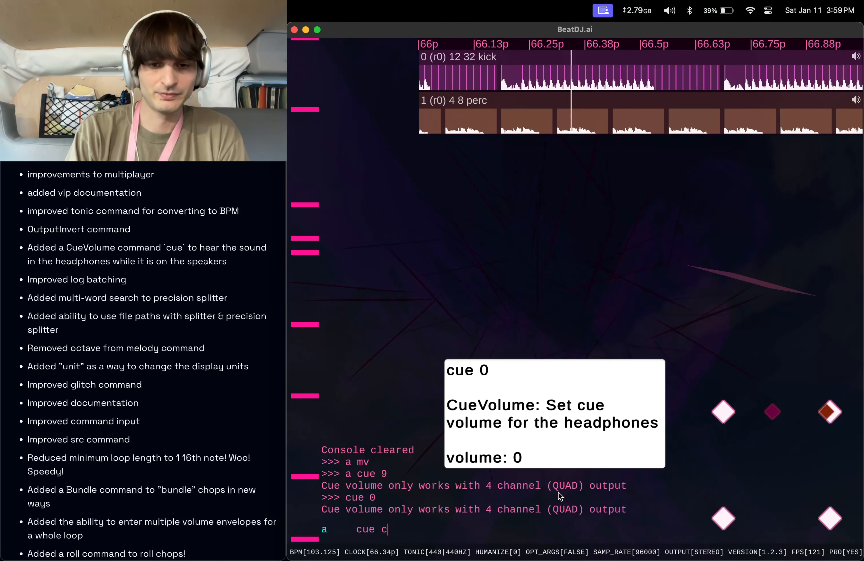
key(BackSpace)
key(BackSpace)
key(BackSpace)
key(BackSpace)
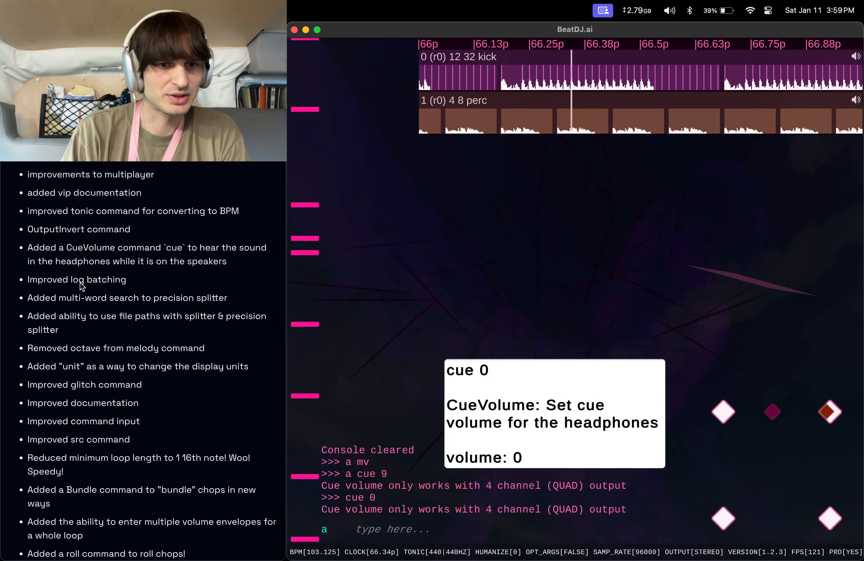
Create a precision splitter with precision 0 using the multi-word search hard kick: ps 0 hard kick.
scroll(66, 298, down, 2)
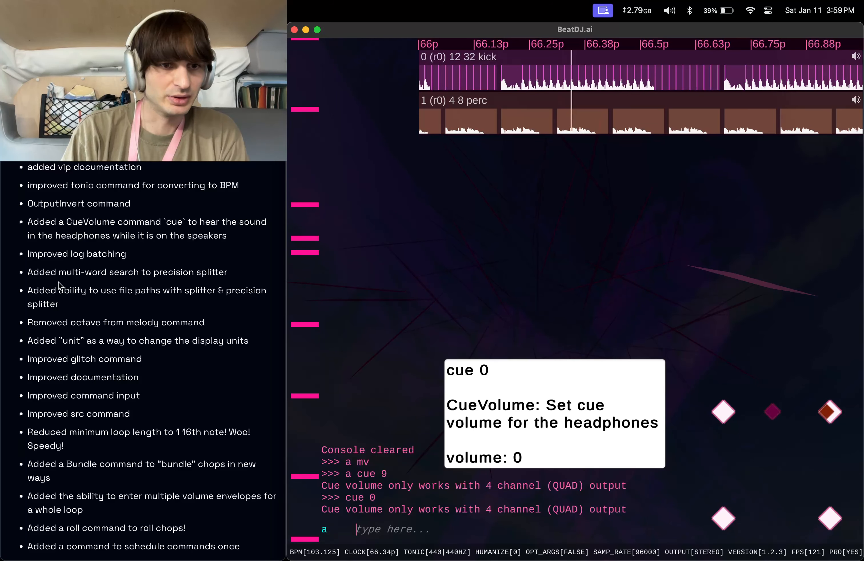
scroll(59, 287, down, 2)
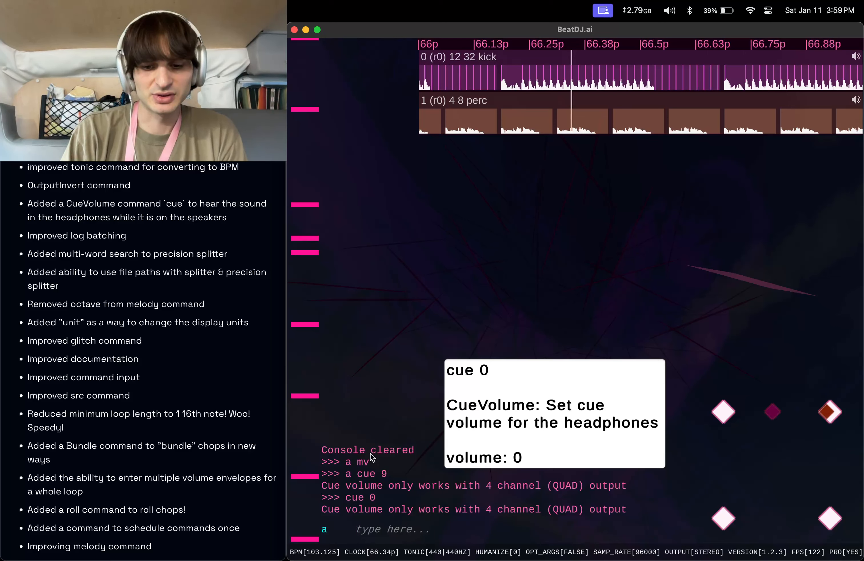
text(ps 0 )
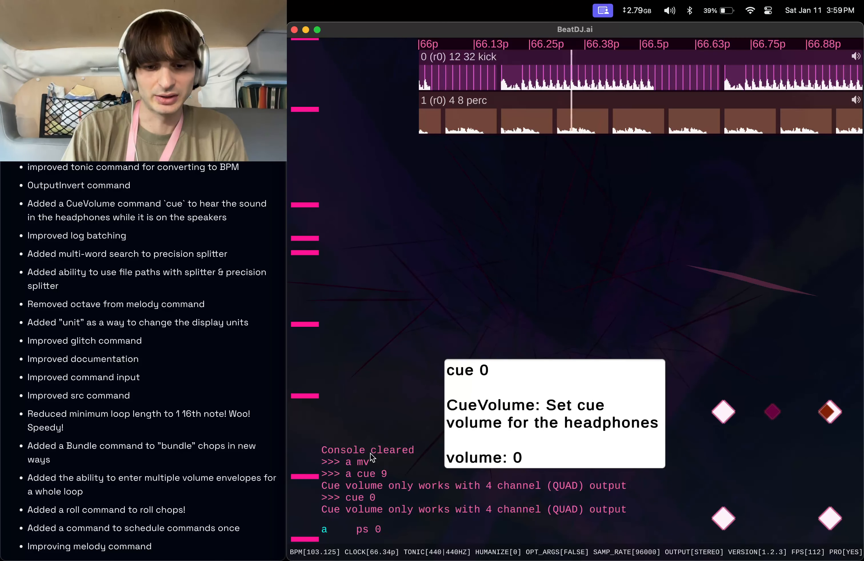
text(ha)
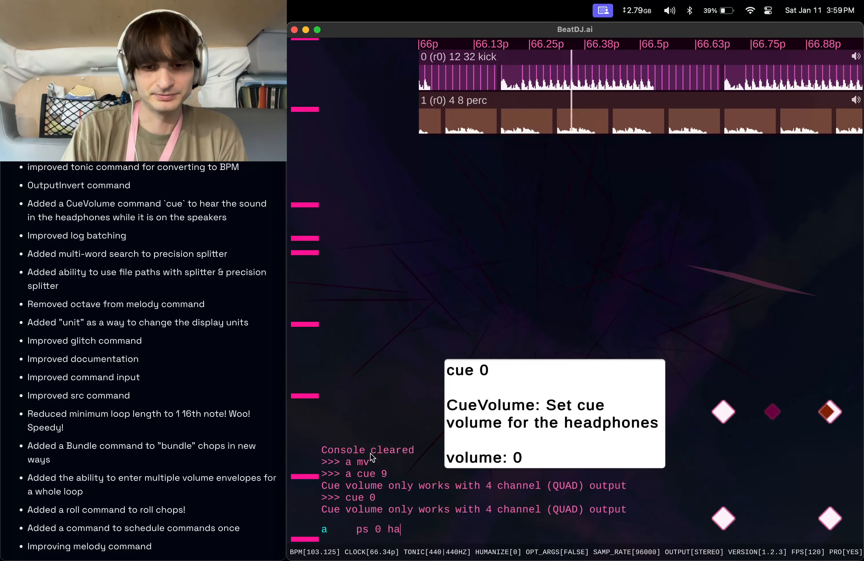
text(rd kick)
key(Return)
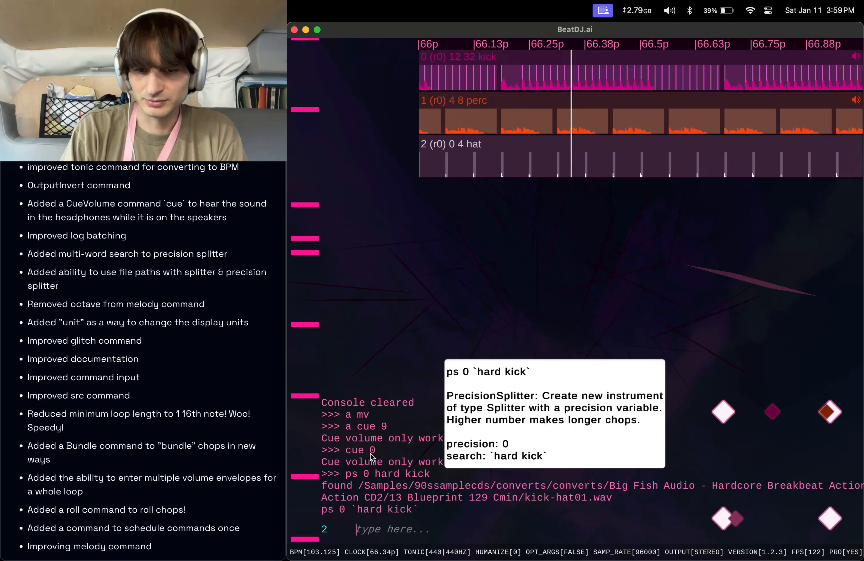
Create another precision splitter with precision 0 searching for fast break: ps 0 fast break.
text(h)
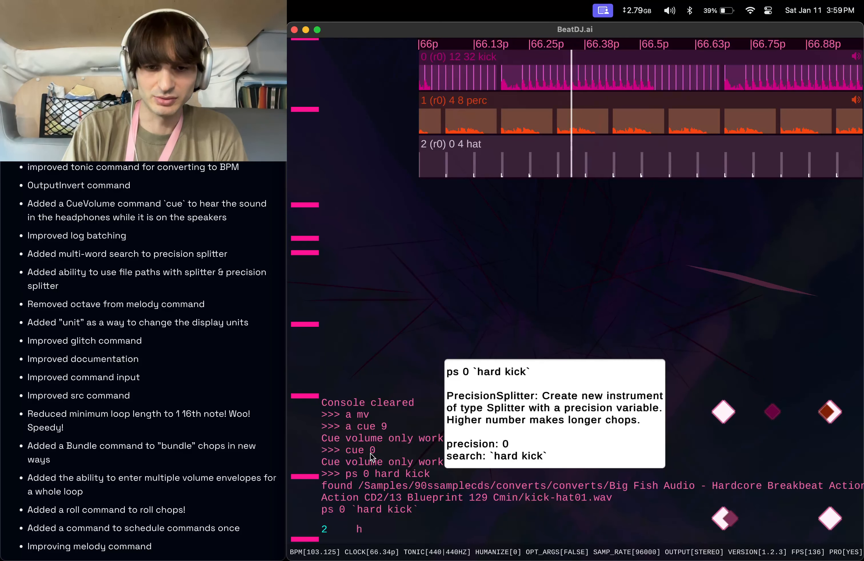
key(BackSpace)
text(ps)
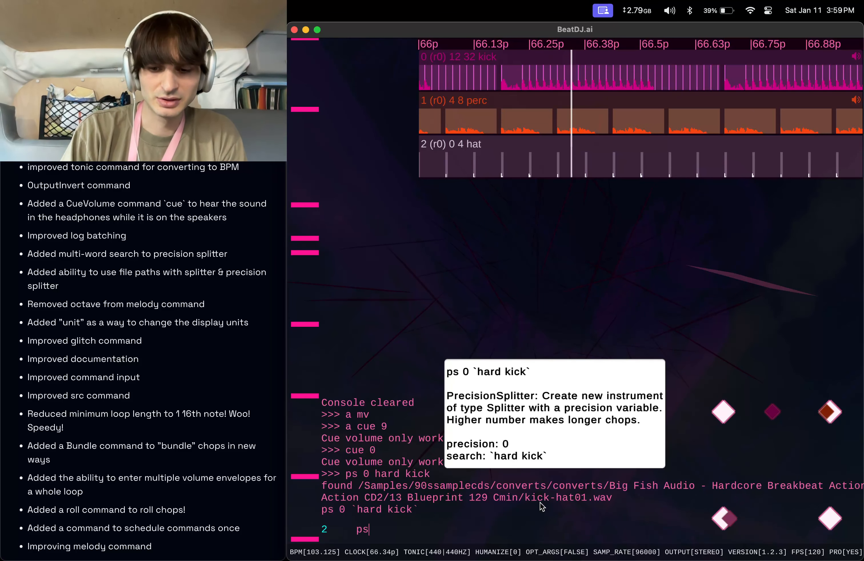
text(0 )
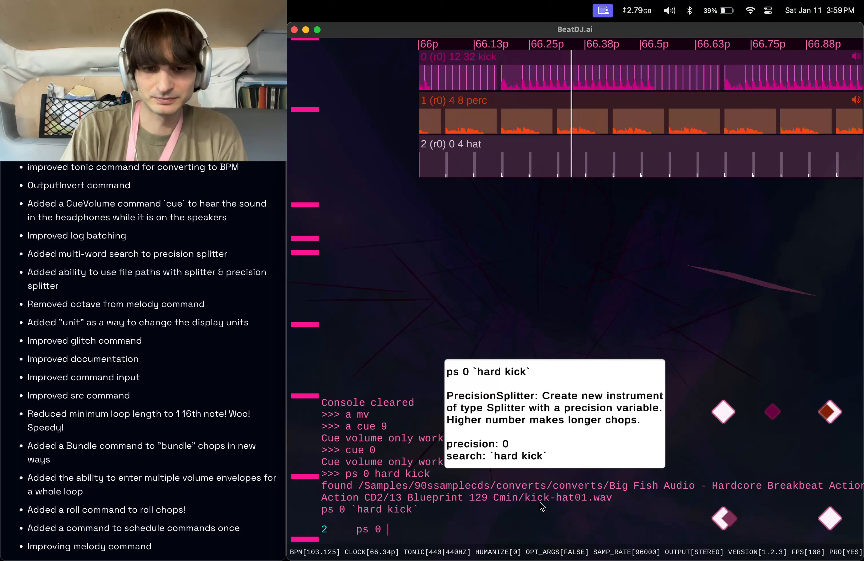
text(fast break)
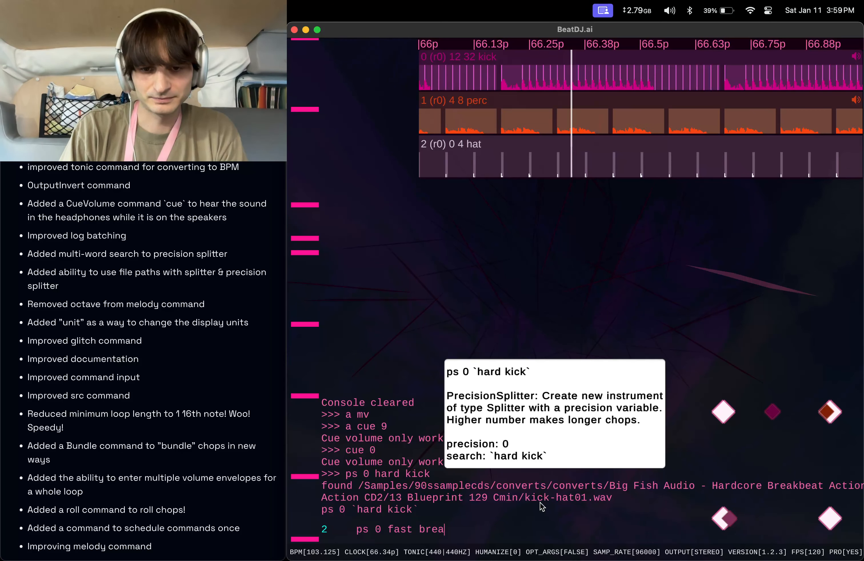
key(Return)
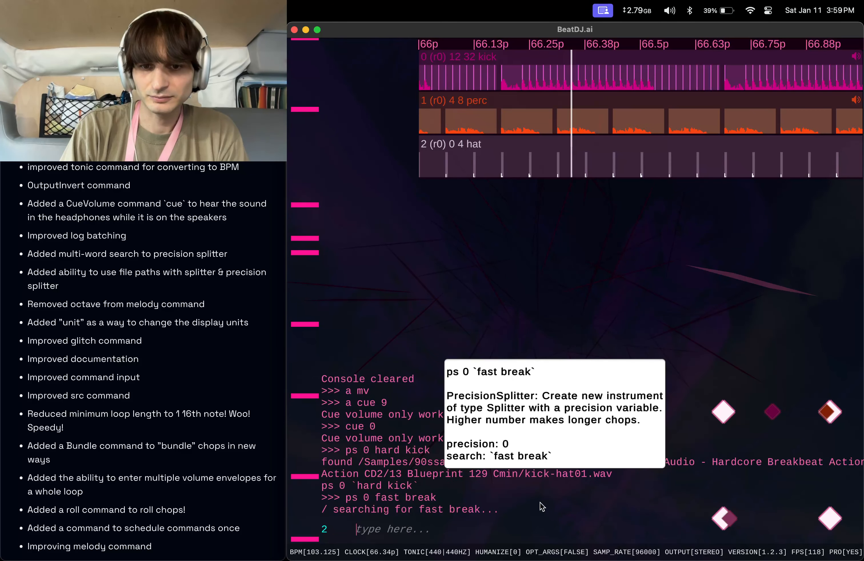
text(f)
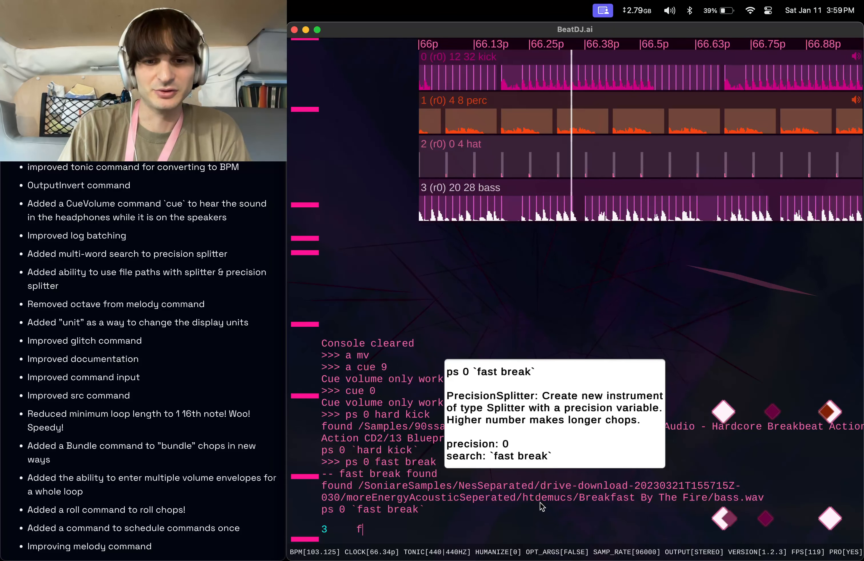
key(BackSpace)
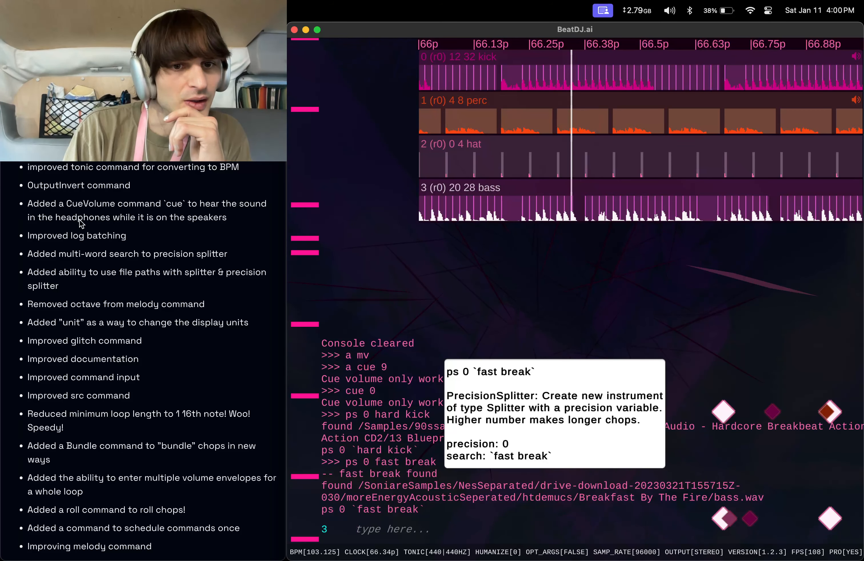
scroll(80, 232, down, 2)
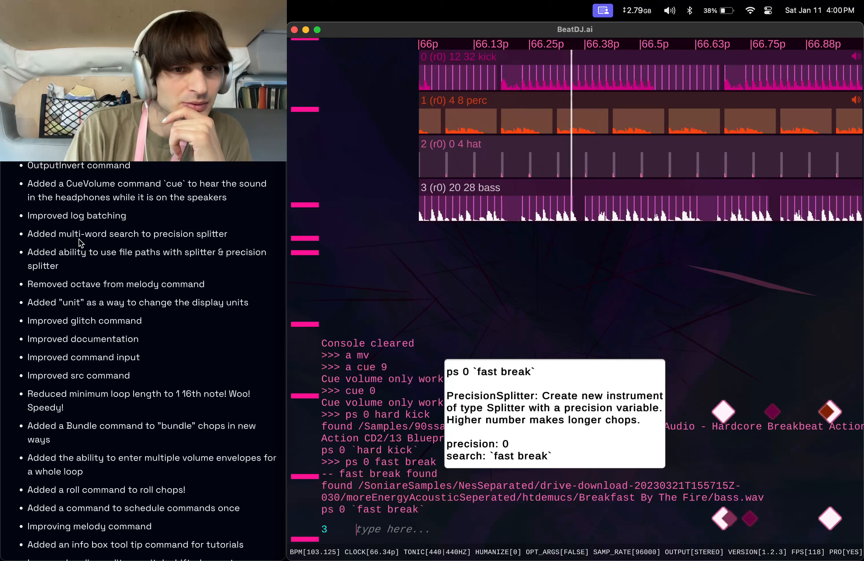
scroll(81, 242, down, 1)
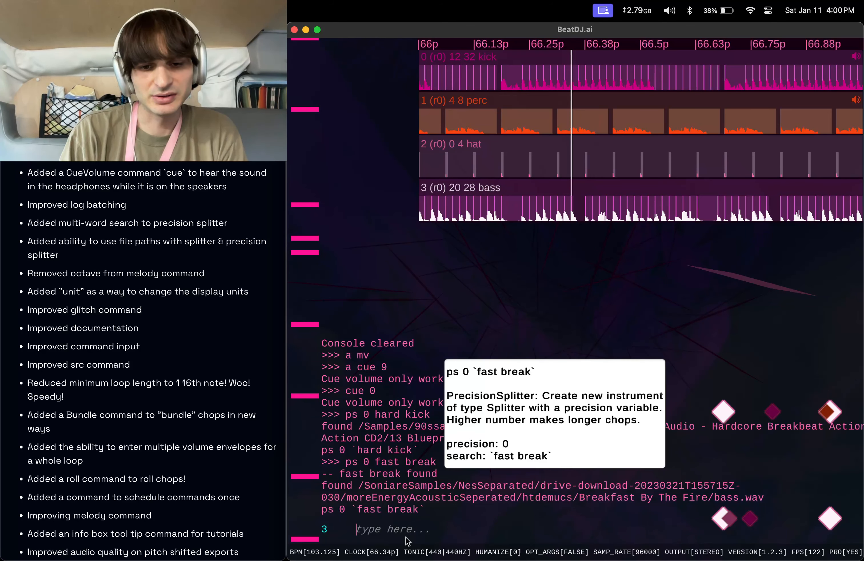
mouse_move(629, 552)
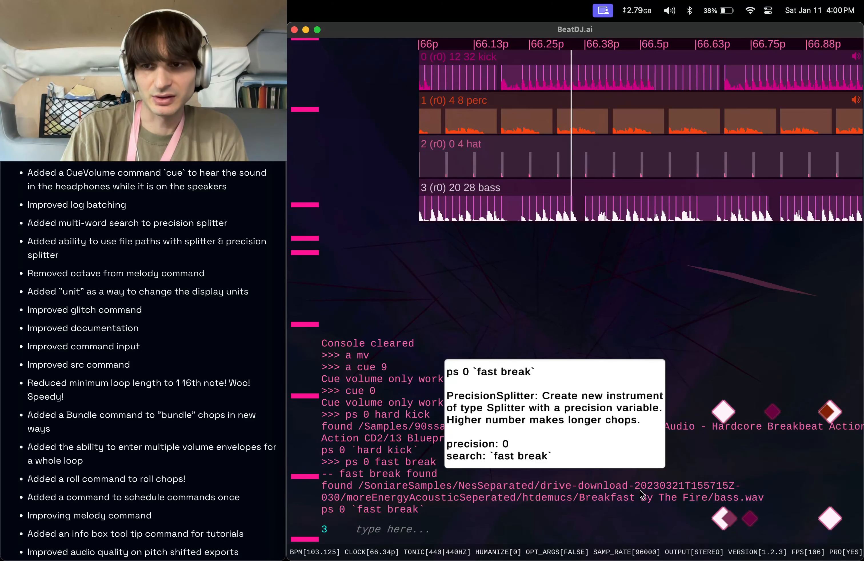
key(F11)
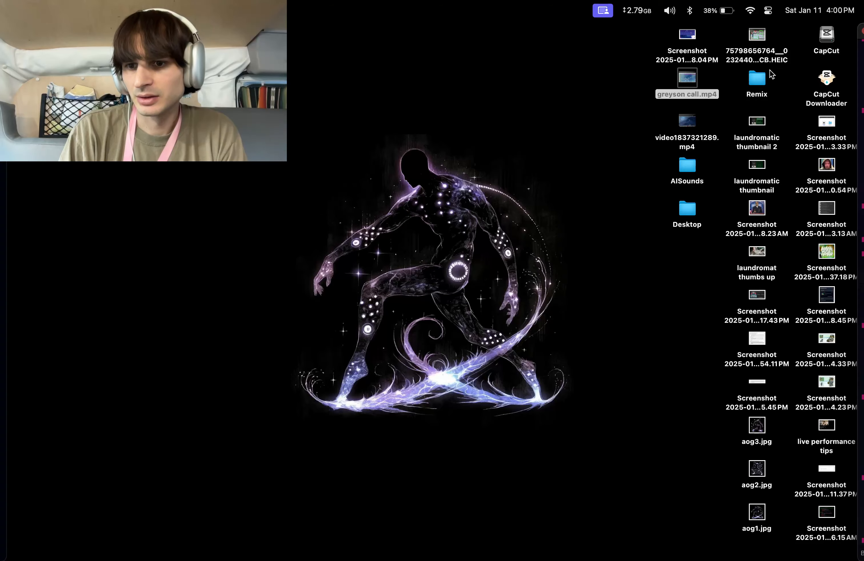
key(F11)
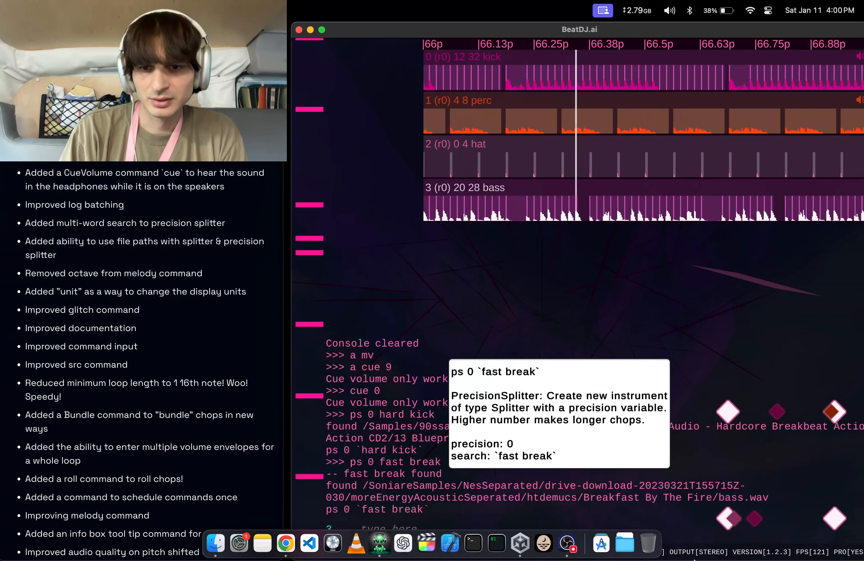
Open the Samples2 folder in Finder and copy the pathname of Erald_FLF_Pagan_Style_Synth_Loop_140_D#.wav.
click(216, 543)
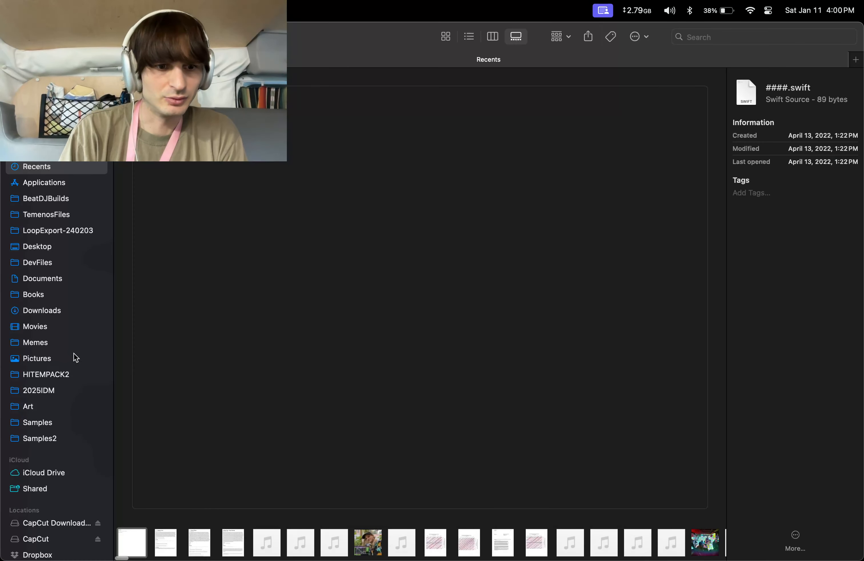
click(41, 438)
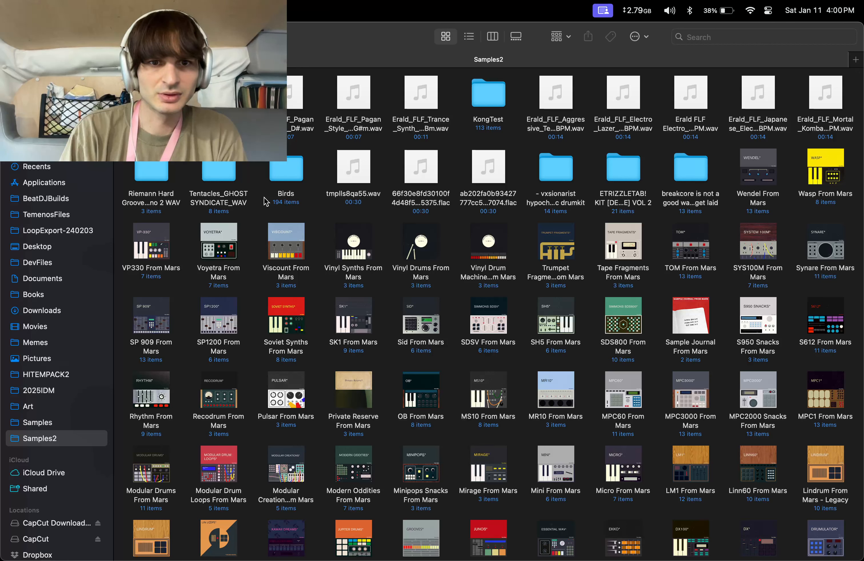
right_click(300, 111)
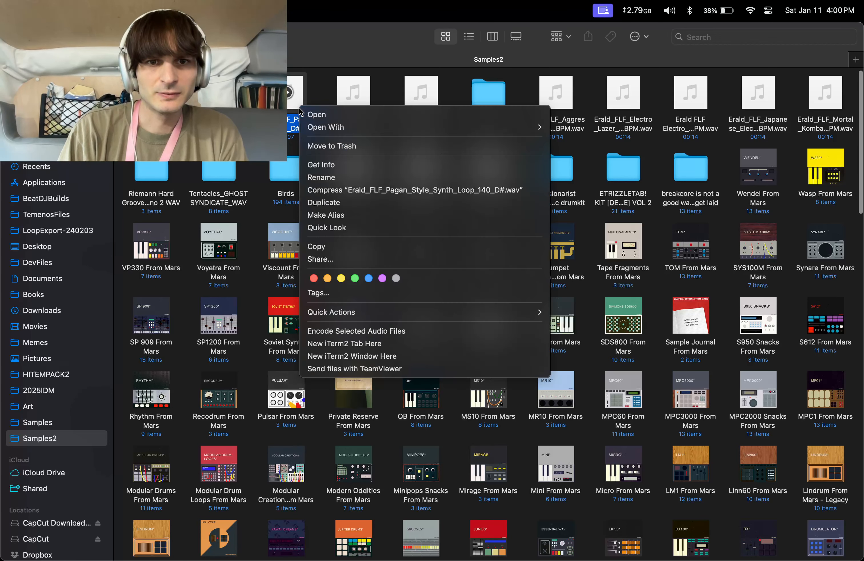
key(alt)
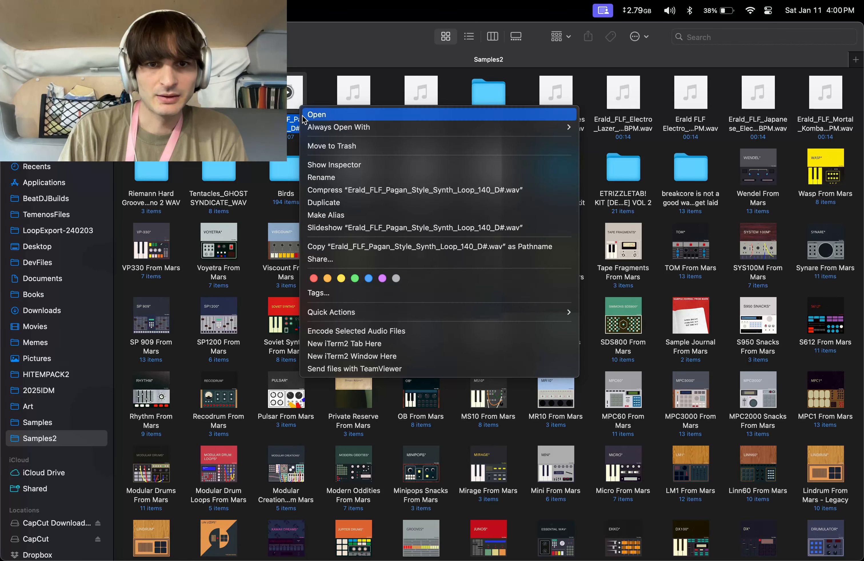
click(339, 249)
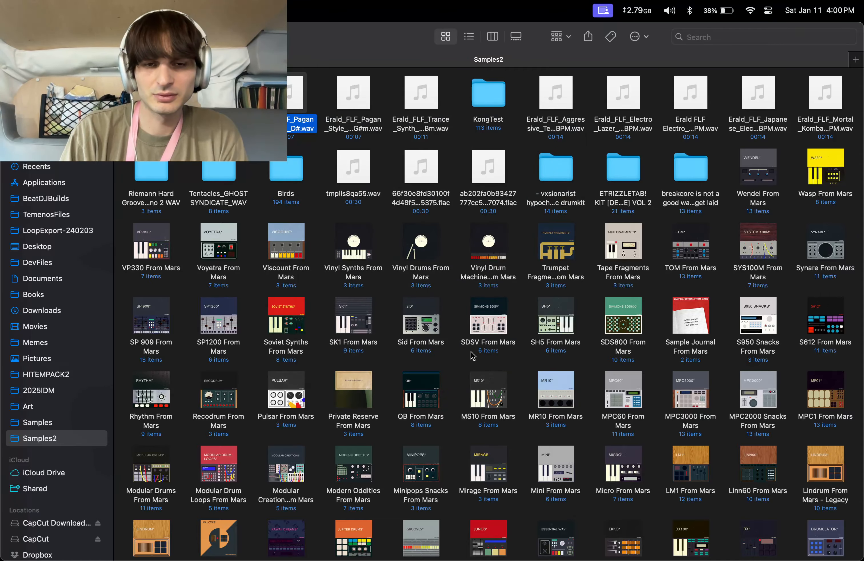
Return to BeatDJ.ai and try to create a splitter from the copied file path with the command s followed by the pasted path.
key(ctrl+Up)
click(630, 306)
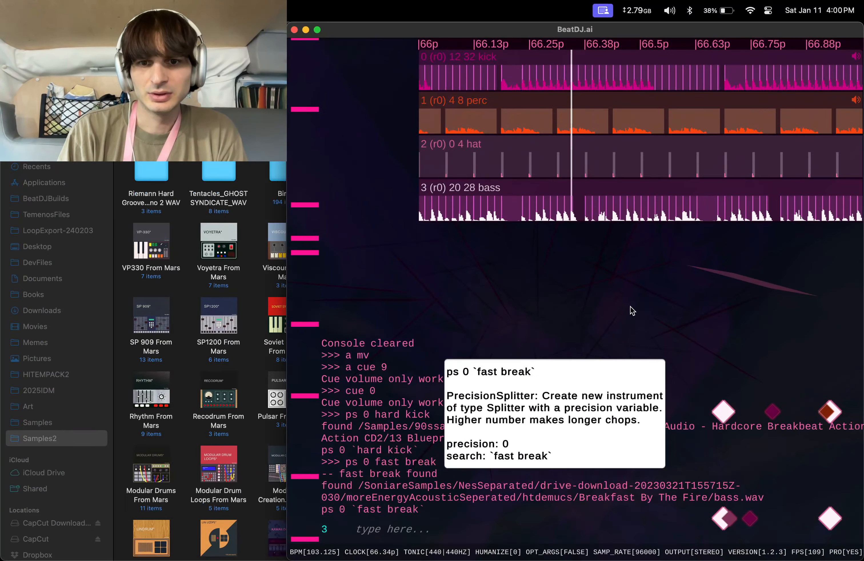
key(ctrl+Up)
click(57, 358)
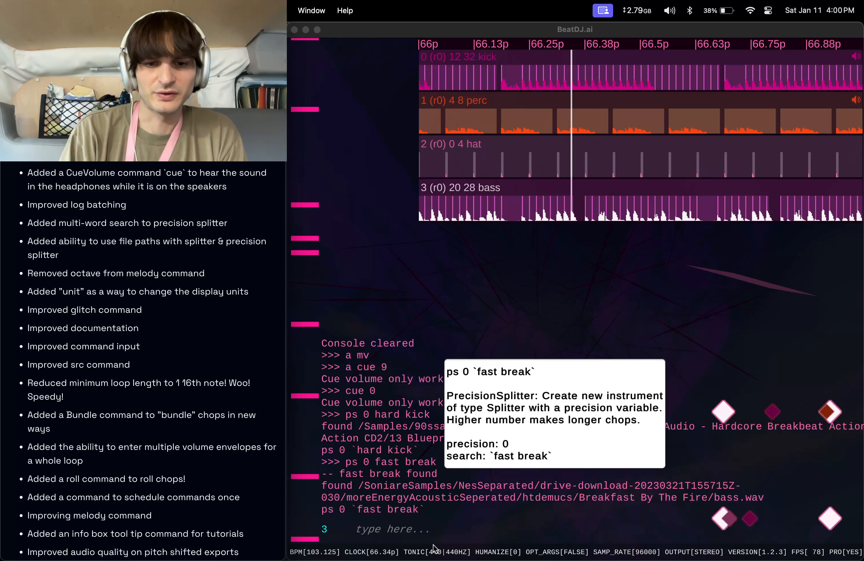
click(395, 531)
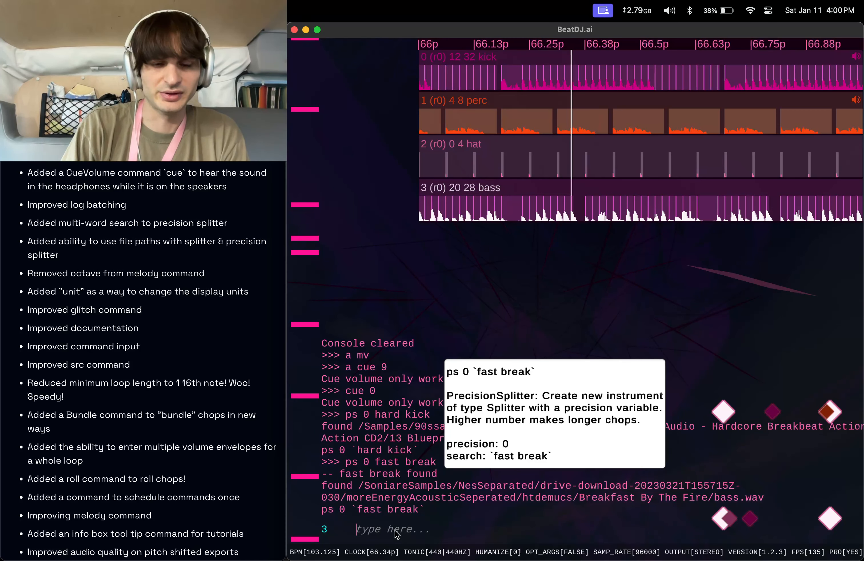
text(s)
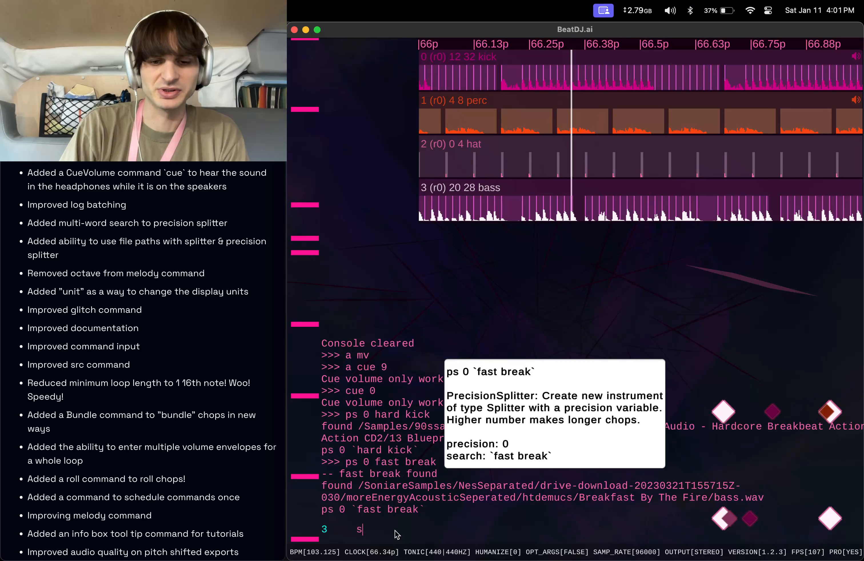
key(super+v)
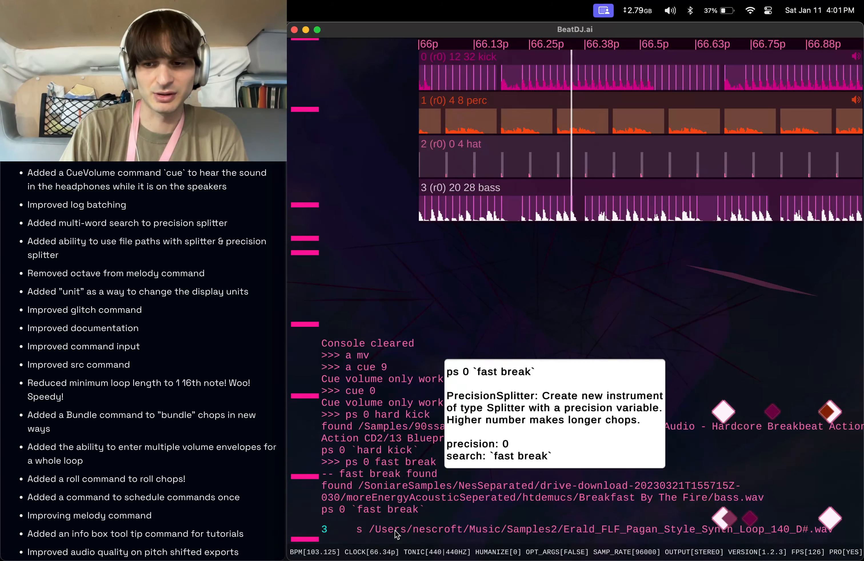
key(Return)
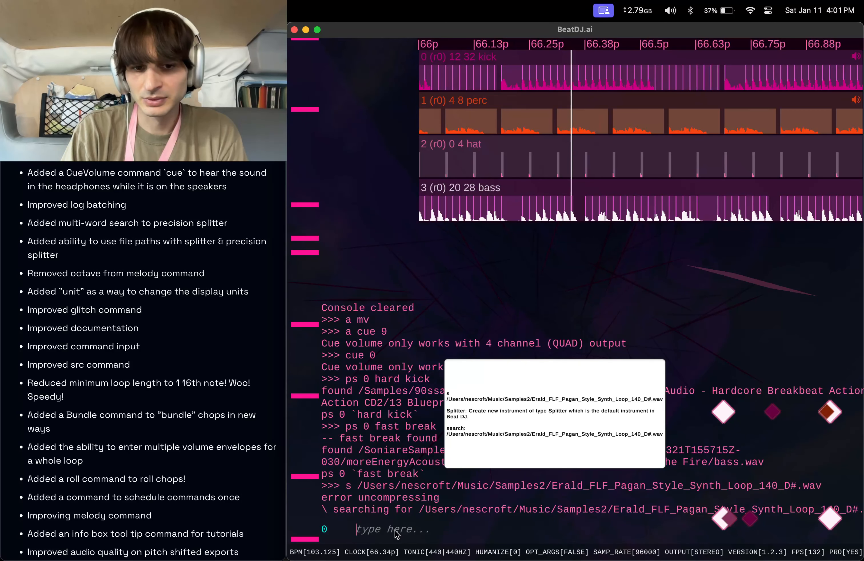
Retry the splitter command s with the same pasted Erald_FLF_Pagan_Style_Synth_Loop_140_D#.wav path.
text(s)
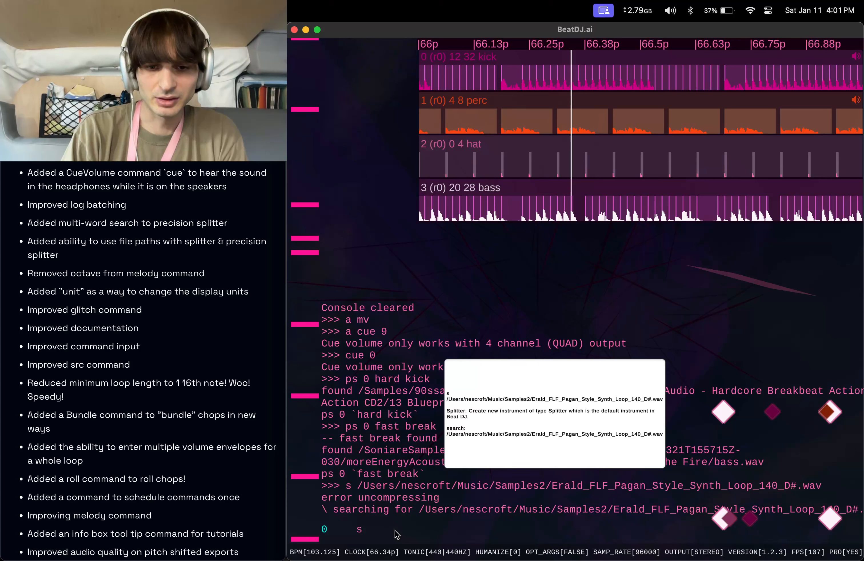
text(/Users/nescroft/Music/Samples2/Erald_FLF_Pagan_Style_Synth_Loop_140_D#.wav)
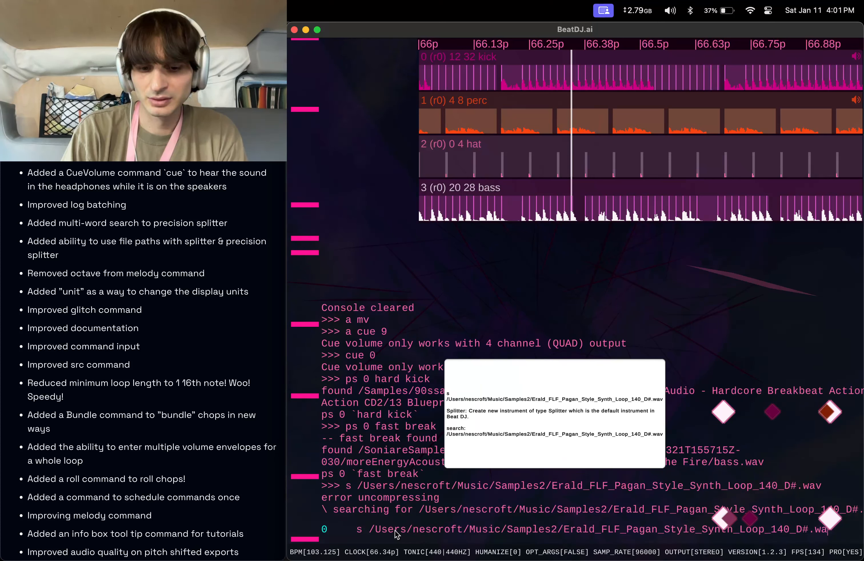
key(Return)
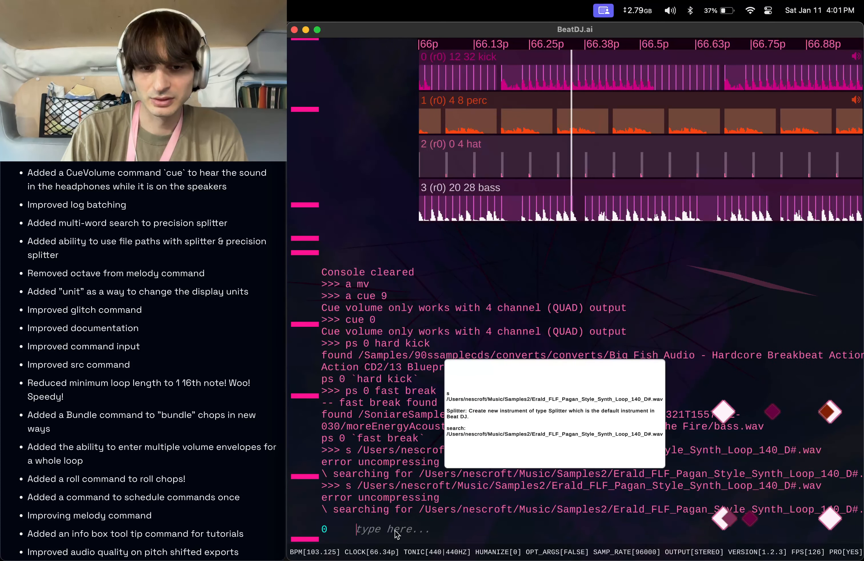
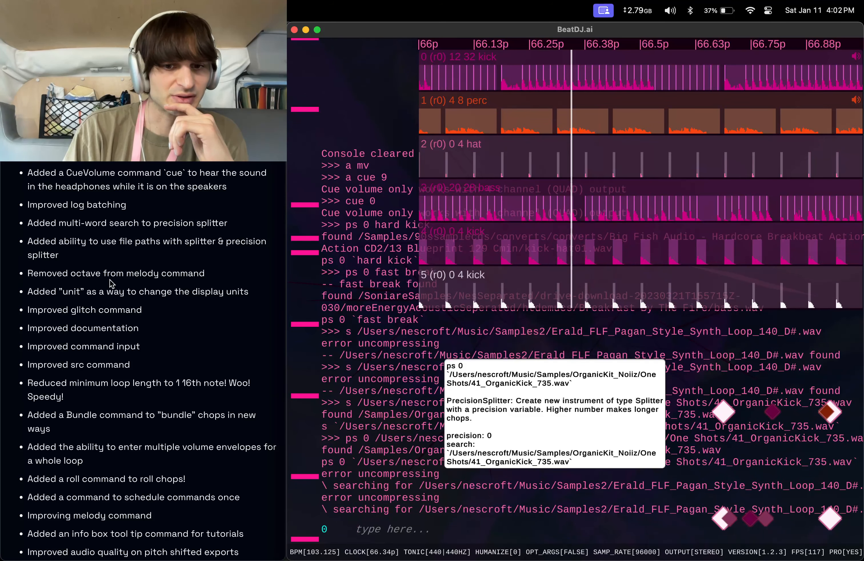
Clear the console with the clear command, entering it twice.
text(clear)
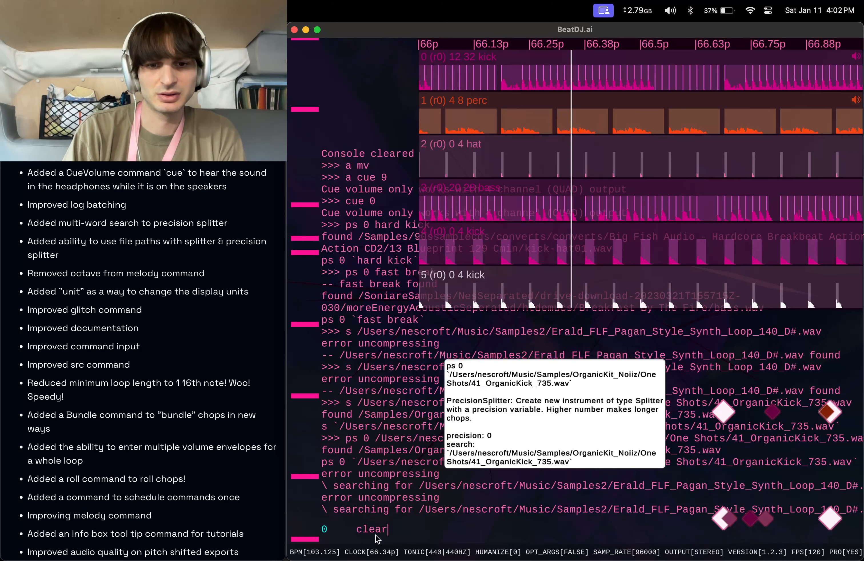
key(Return)
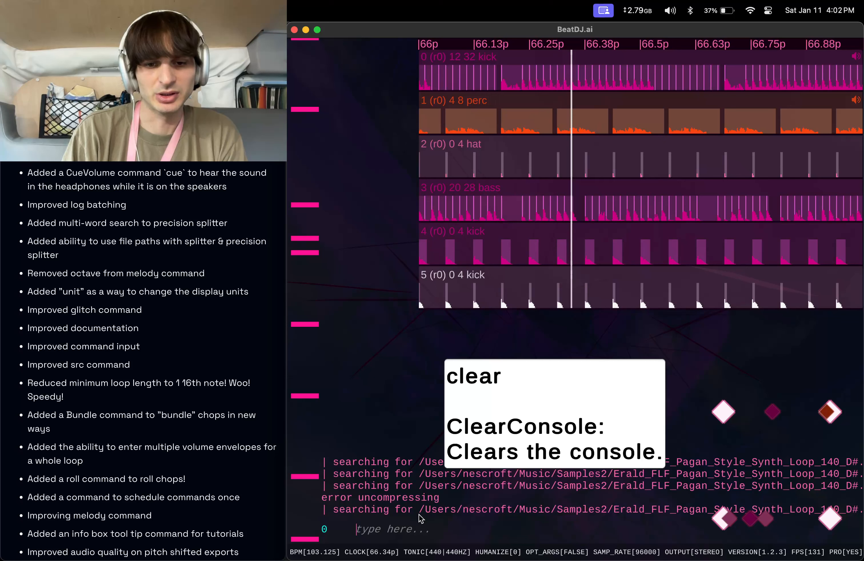
text(clear)
key(Return)
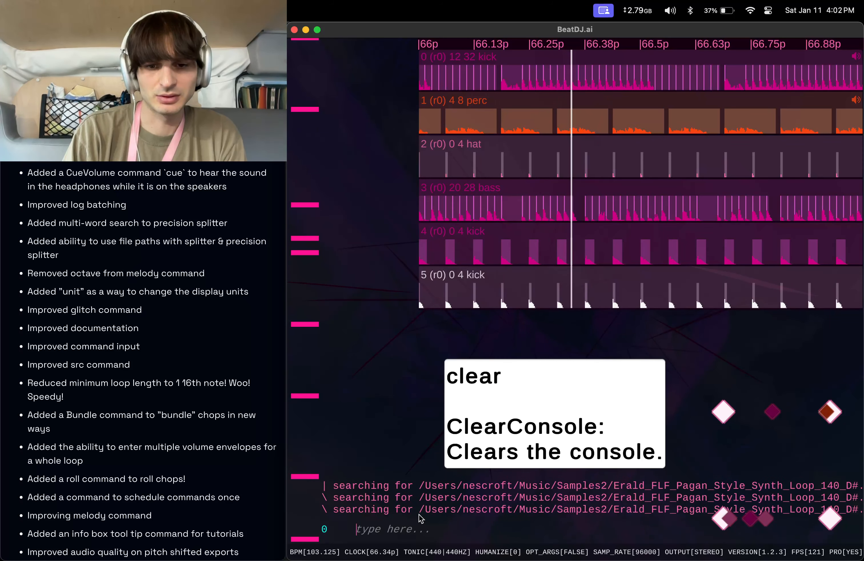
Close the BeatDJ.ai window, relaunch the app from the dock and widen its window back to fill its area.
click(294, 30)
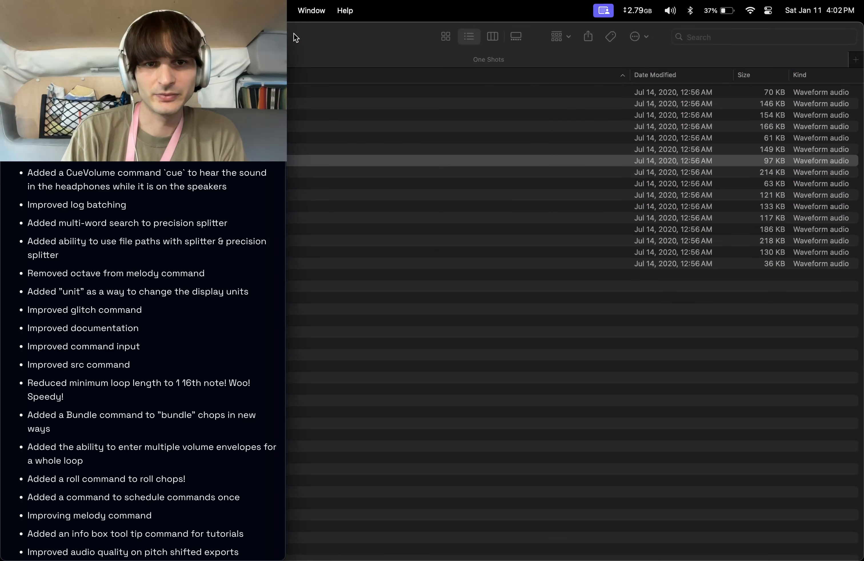
mouse_move(524, 547)
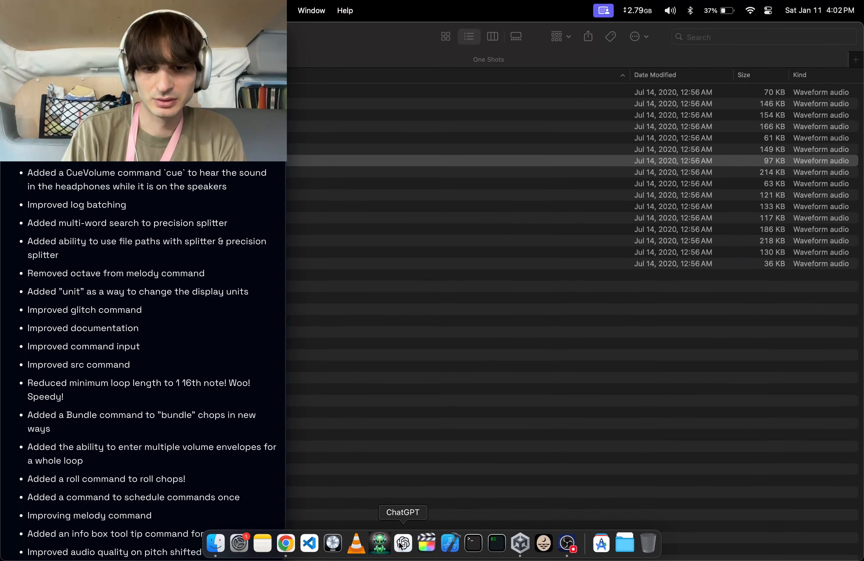
click(381, 543)
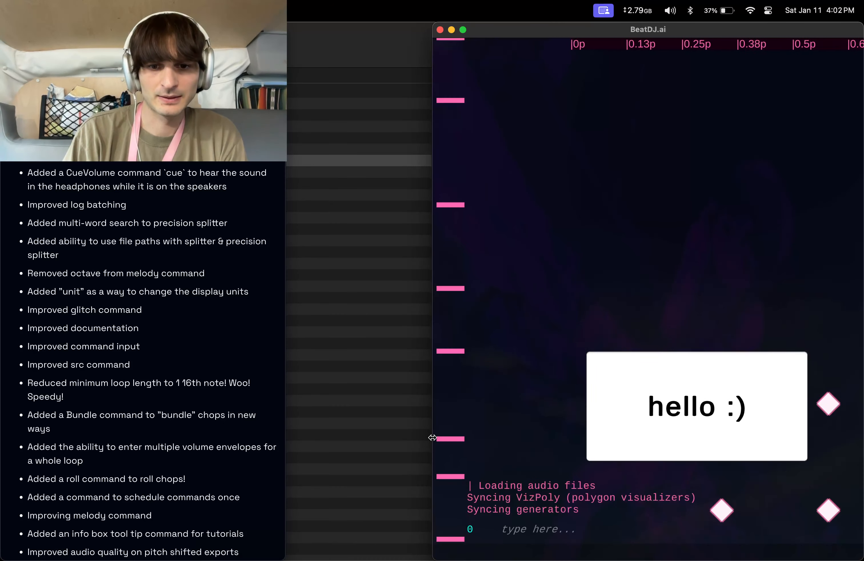
drag(432, 435, 287, 422)
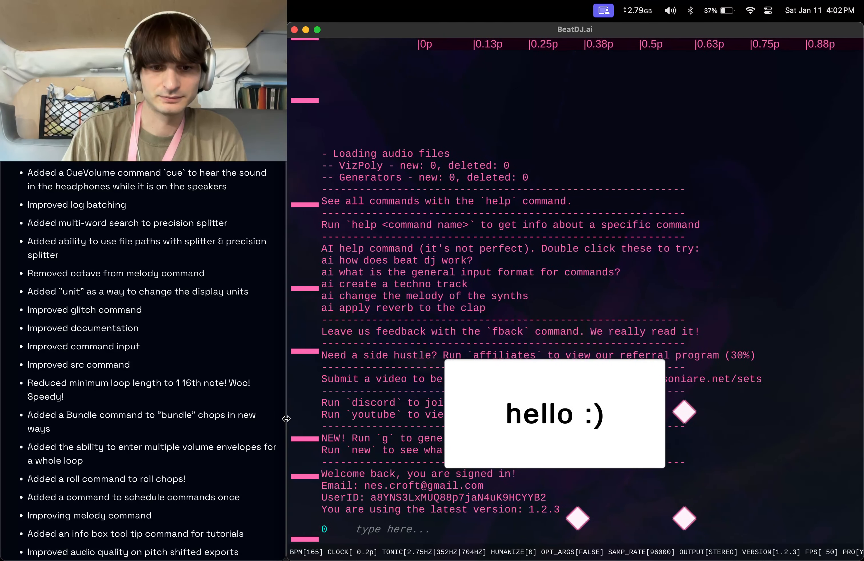
Send feedback with fback: splitter keeps searching for failed file path, followed by the pasted 41_OrganicKick_735.wav path.
click(421, 532)
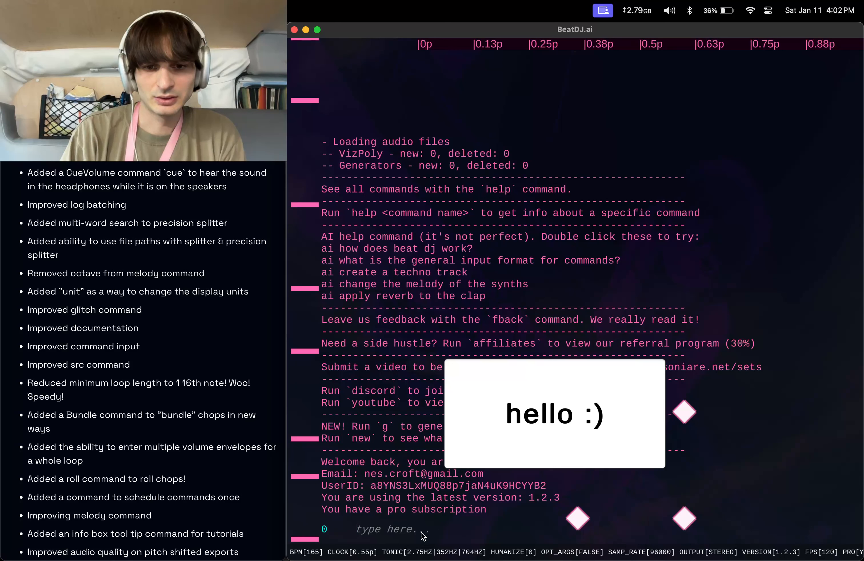
text(fback keeps searching for)
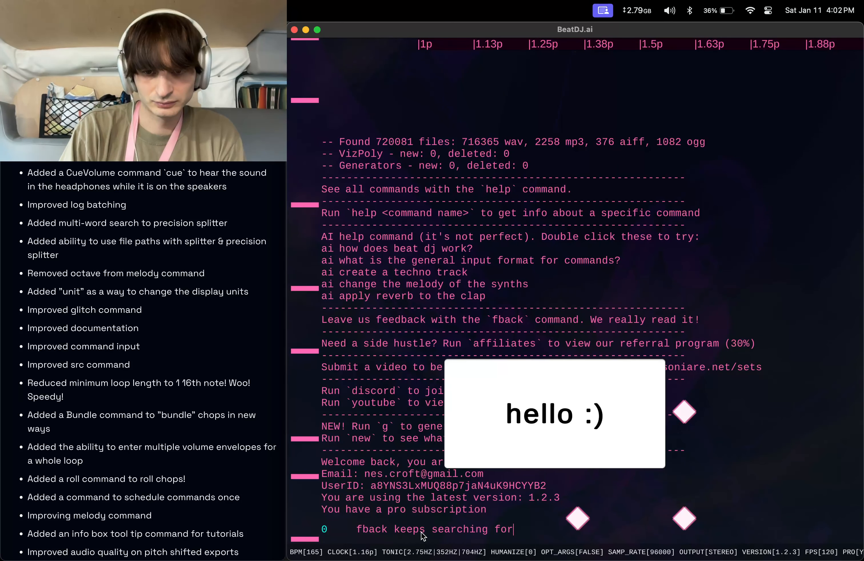
key(super+v)
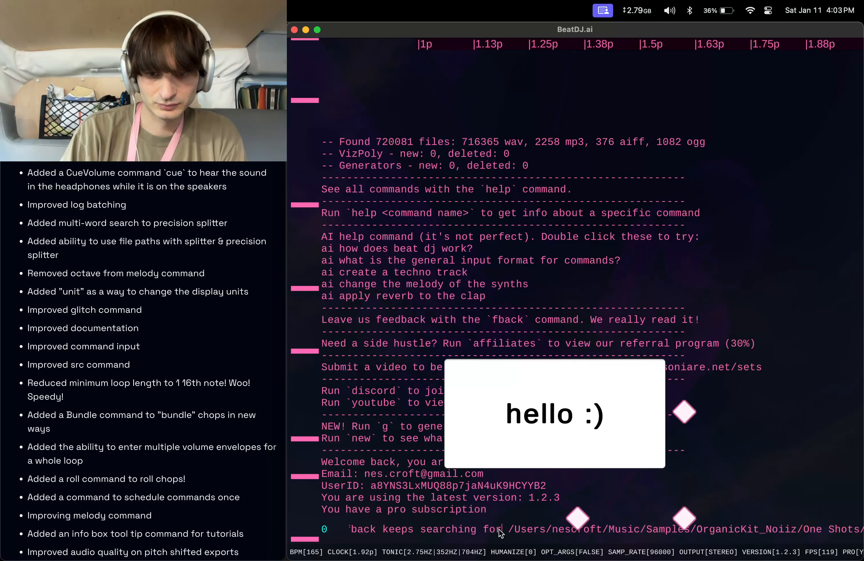
text(failed f)
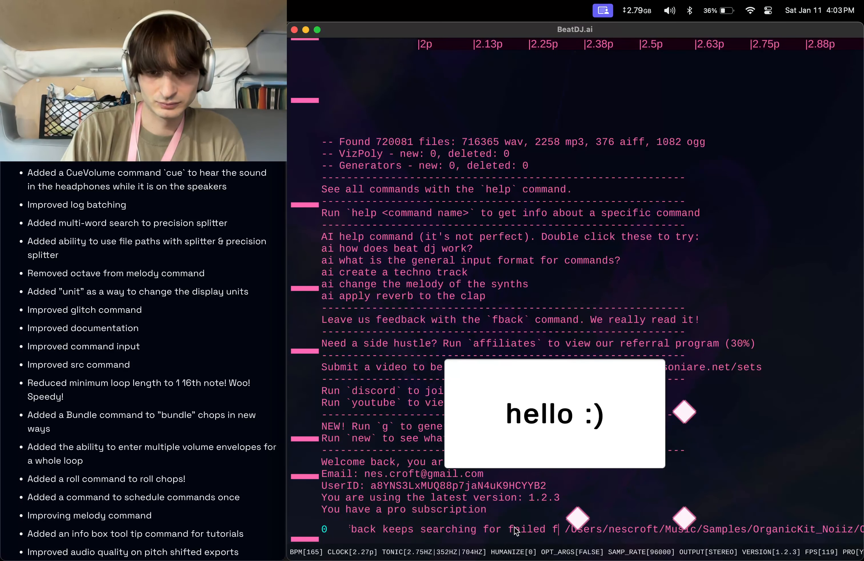
text(ile path)
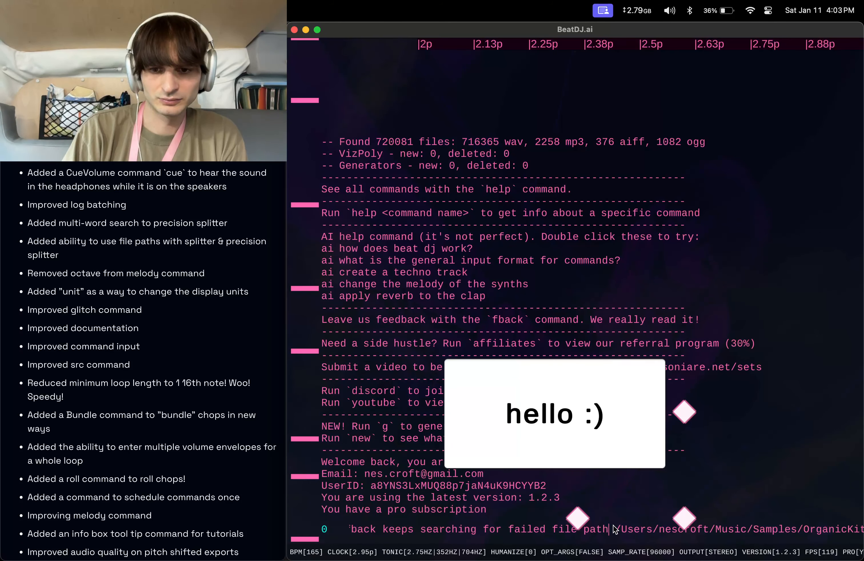
key(super+a)
click(488, 527)
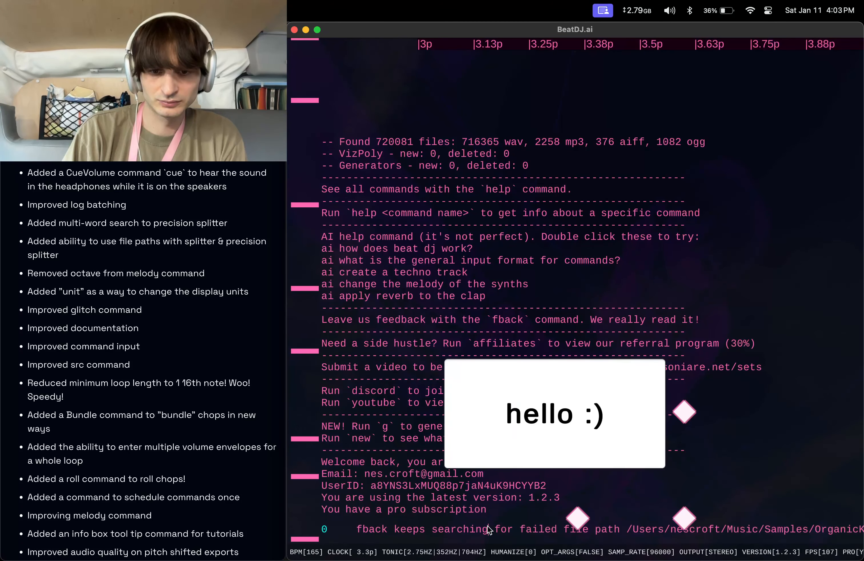
text(splitter)
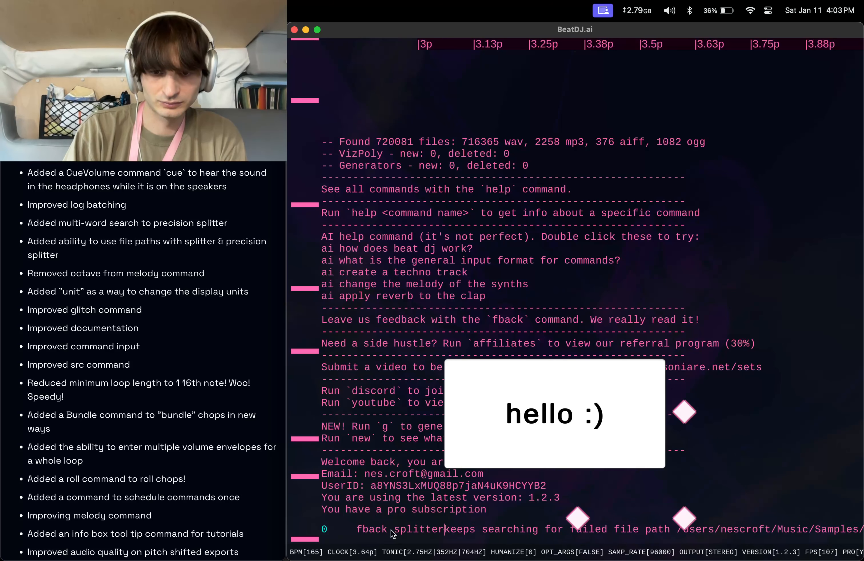
key(Return)
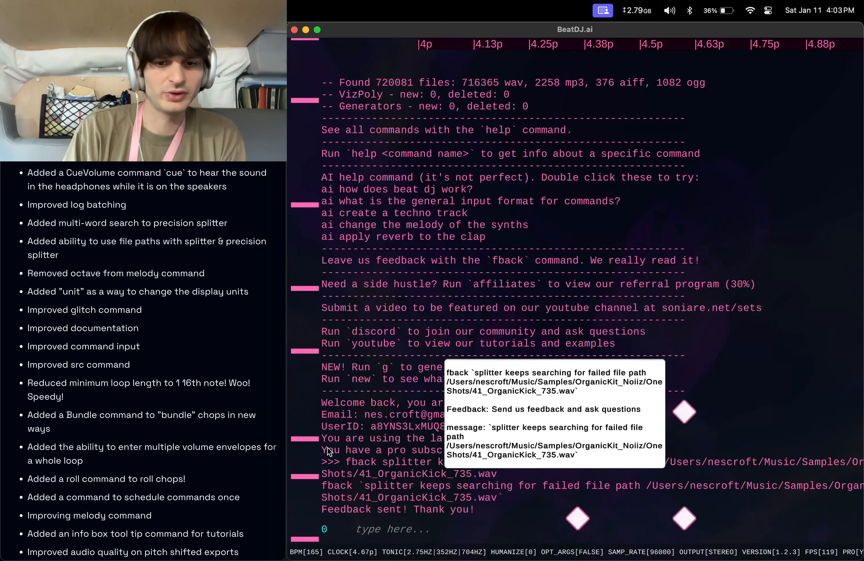
Clear the console and create a splitter searching for synth with the command s synth.
text(clear)
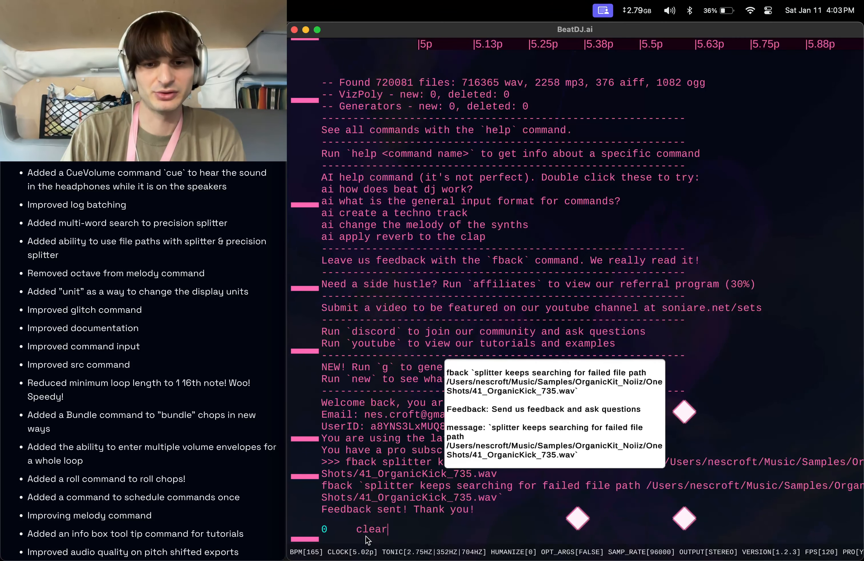
key(Return)
text(ki)
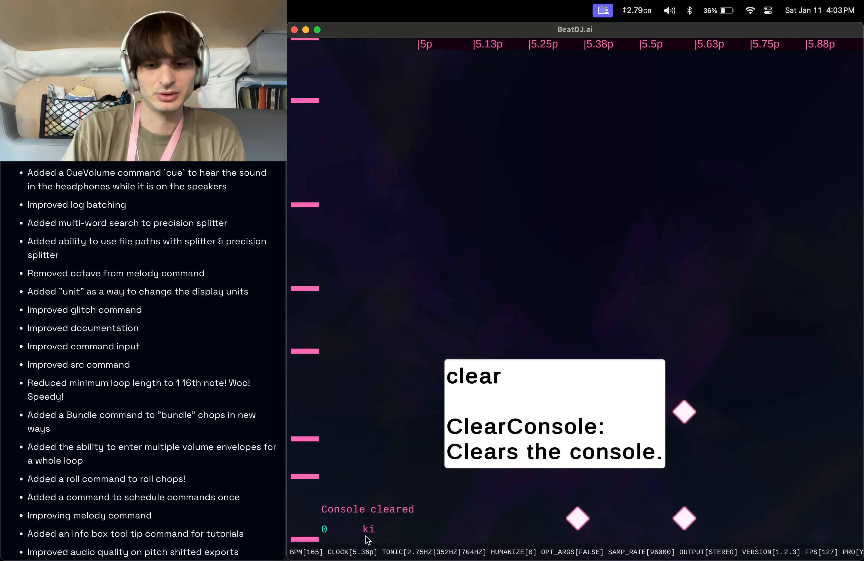
key(BackSpace)
key(BackSpace)
text(s synth)
key(Return)
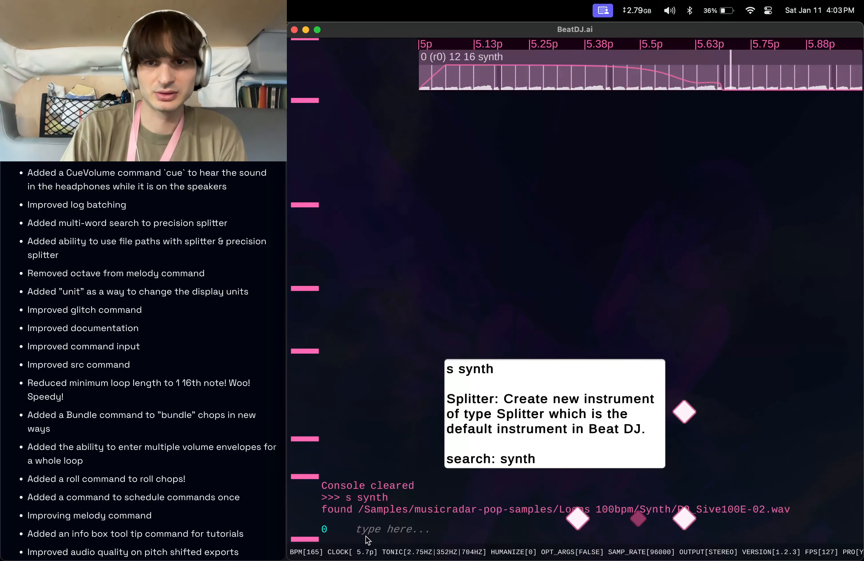
Stop playback with sto and run the melody command mel.
text(sto)
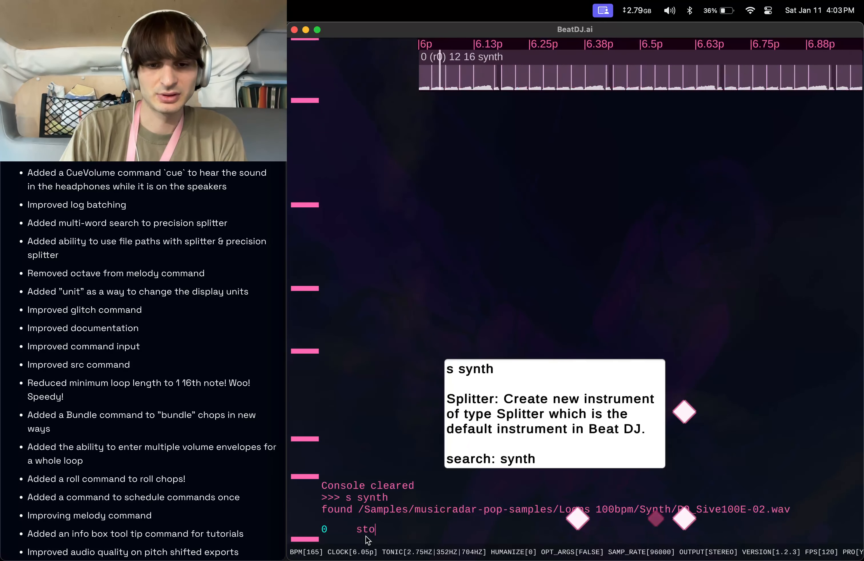
key(Return)
text(mel)
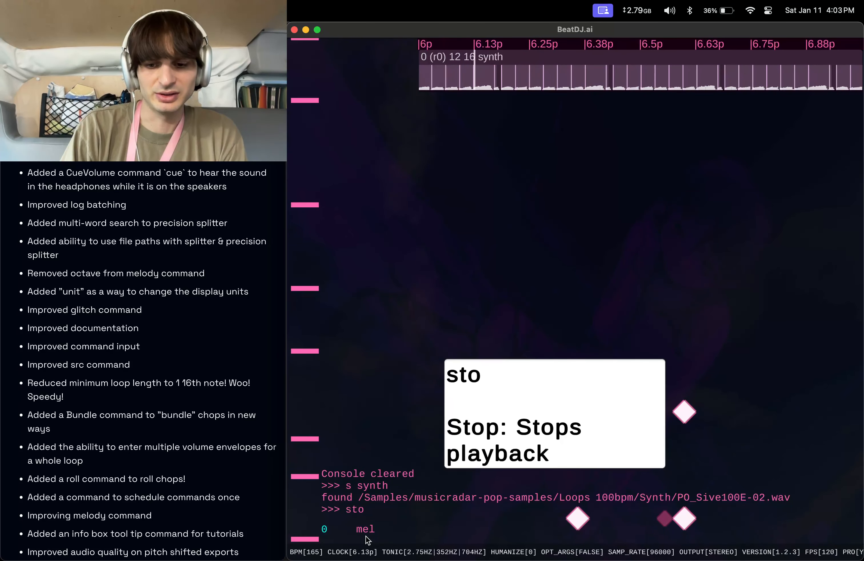
key(Return)
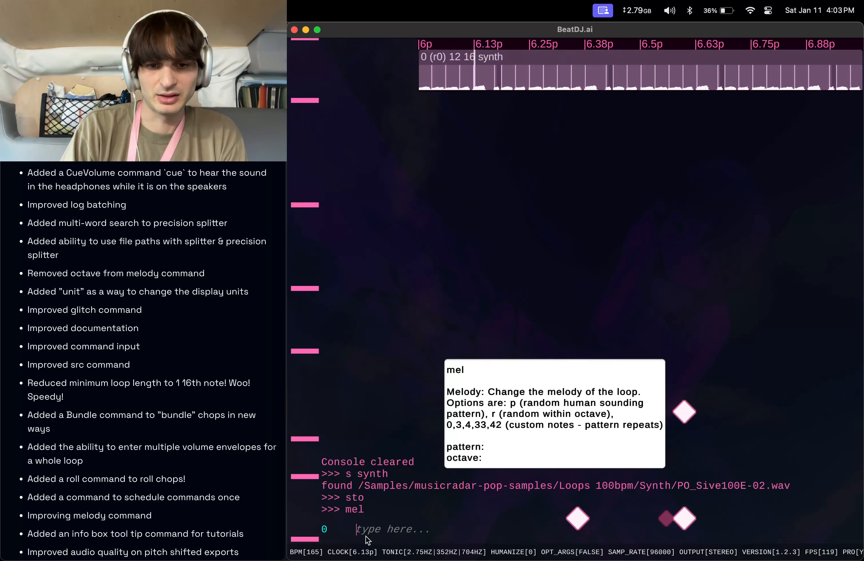
Enable optional arguments with opt t, then run mel and choose pattern 0 at its prompt.
text(opt t)
key(Return)
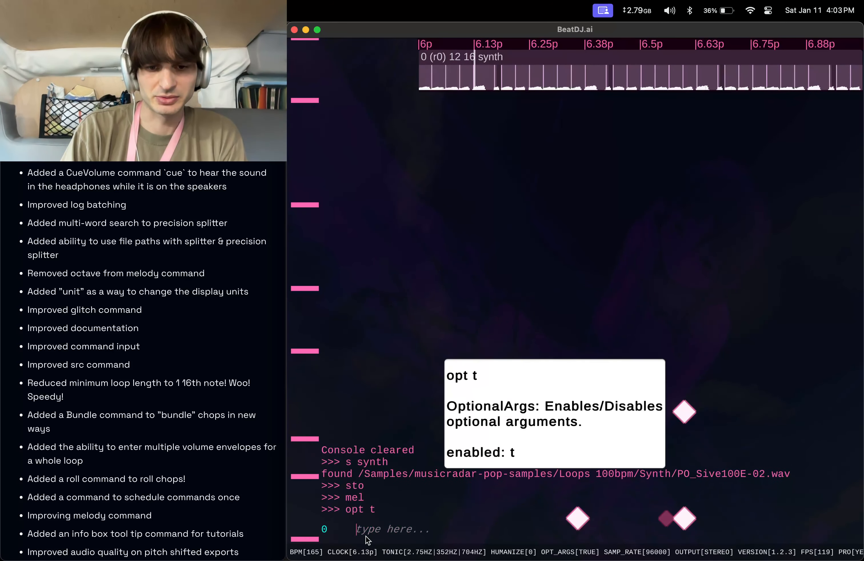
text(mel)
key(Return)
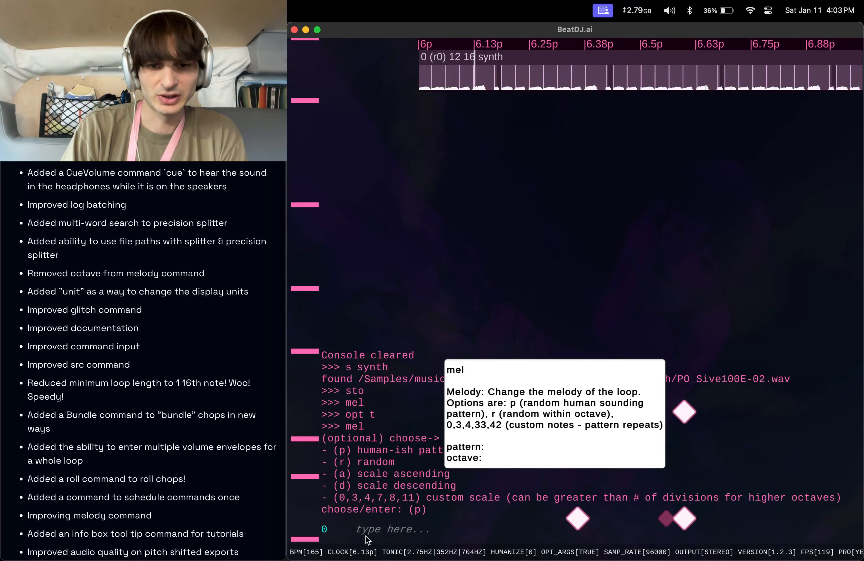
text(0)
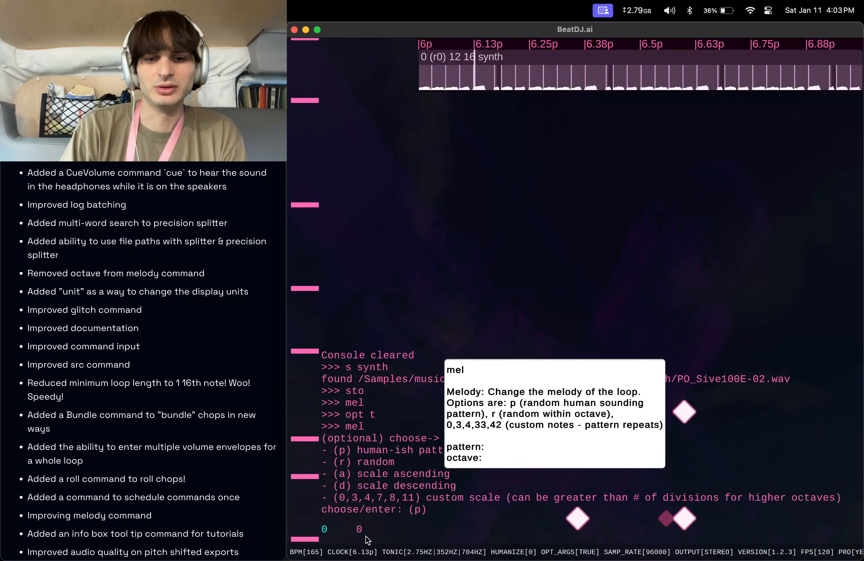
key(Return)
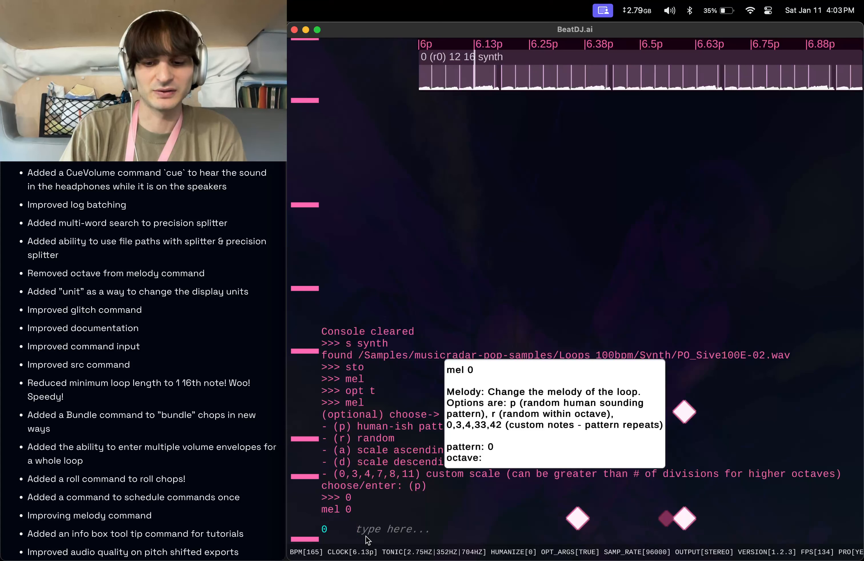
Run the chained command mel p; oc 1 to set a human-ish melody pattern and octave 1.
text(mel)
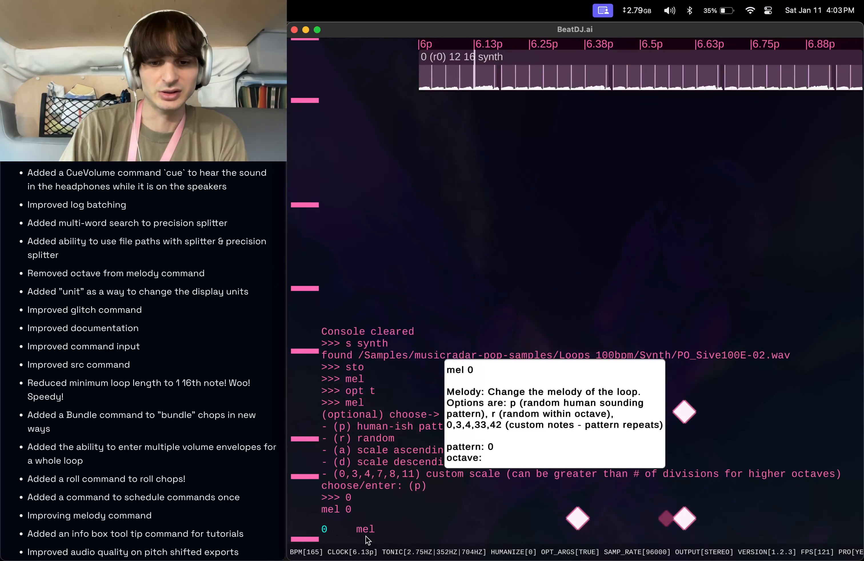
text( p)
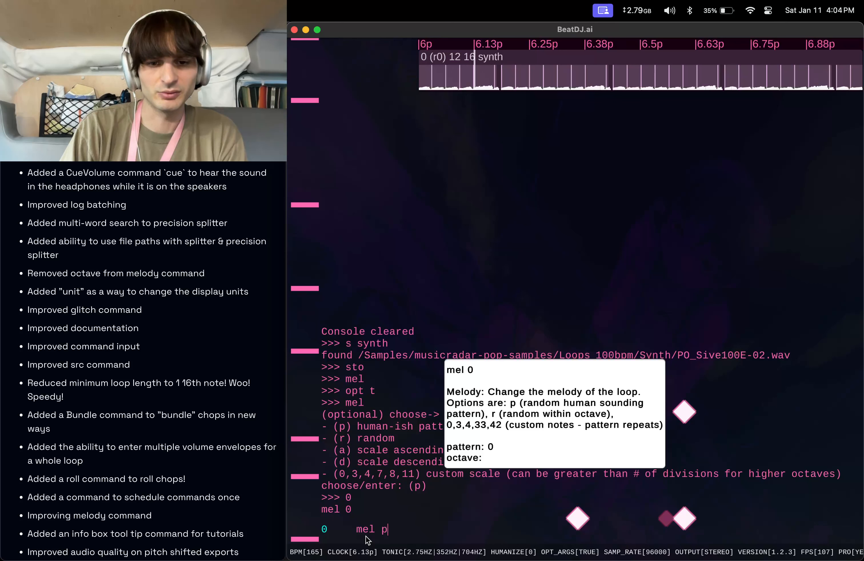
text(; oc 1)
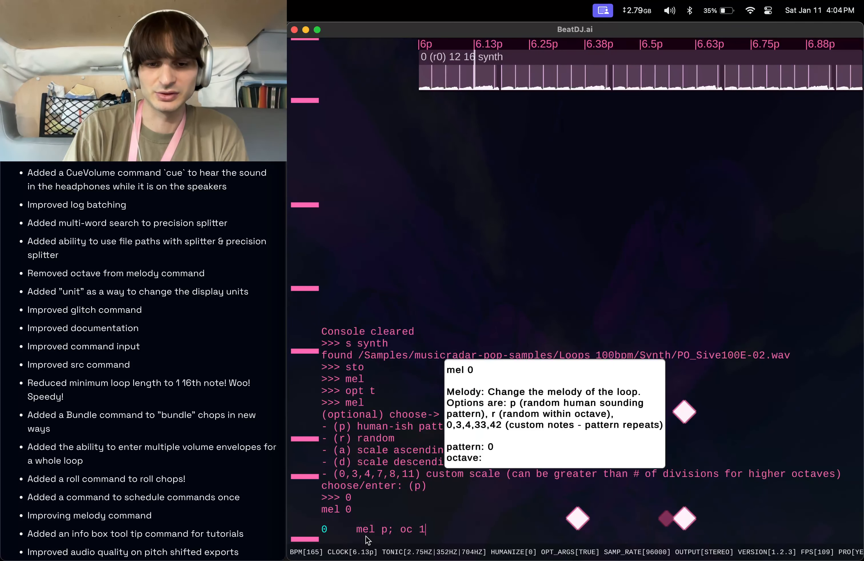
key(Left)
key(Left)
key(Left)
key(Left)
key(Left)
key(Left)
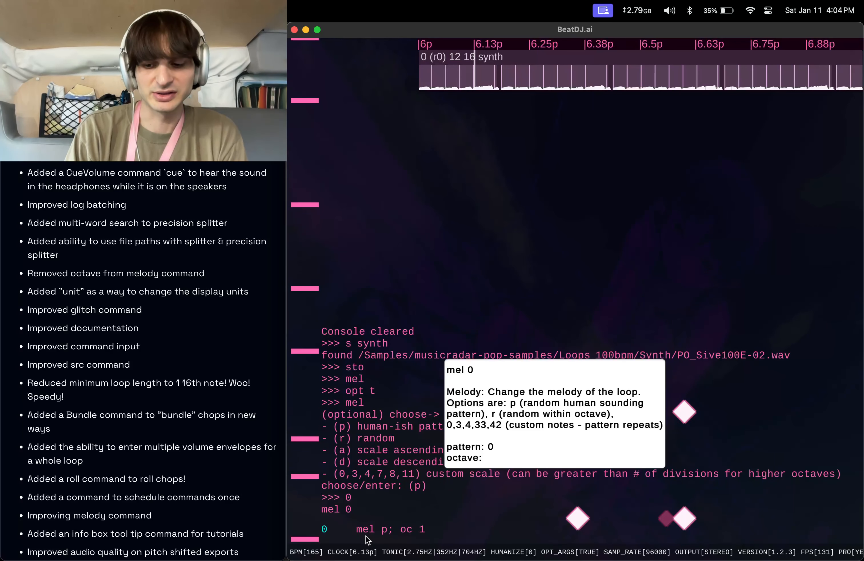
key(Right)
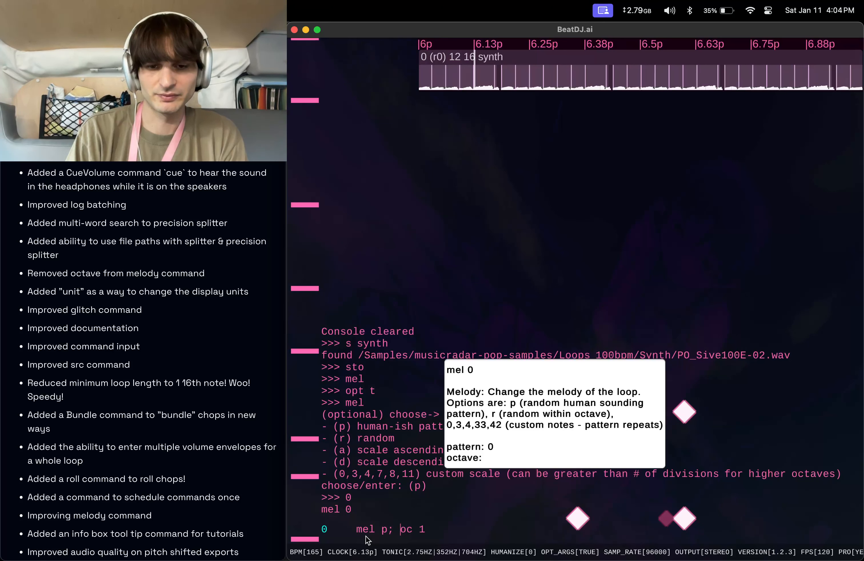
key(BackSpace)
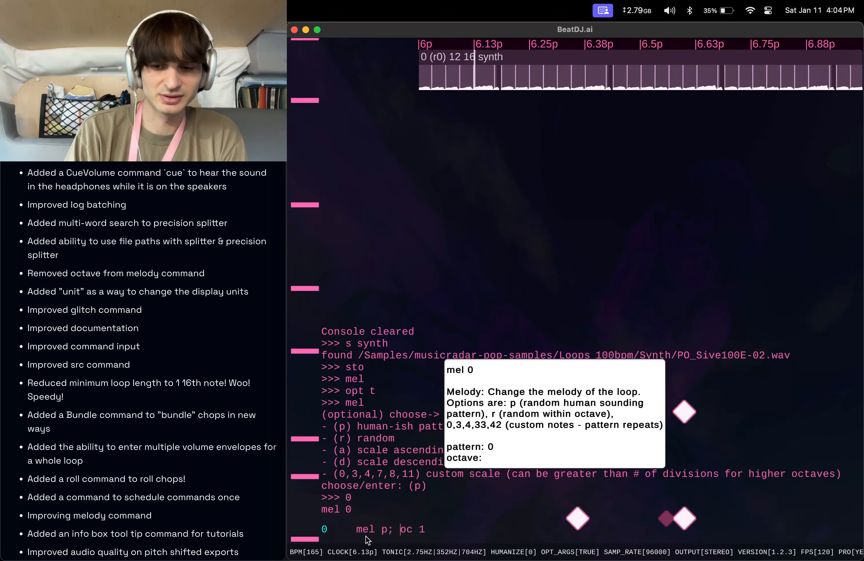
key(Return)
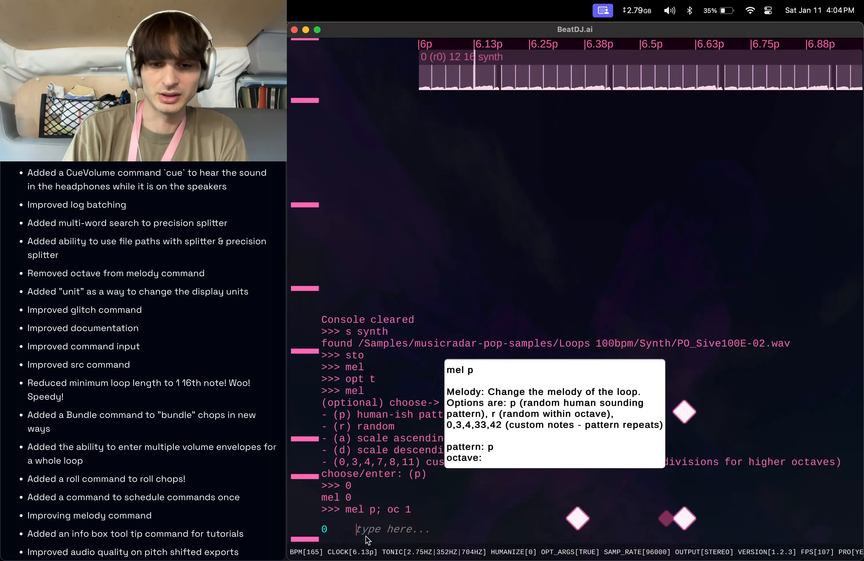
Recall the previous command and rerun it with octave 2: mel p; oc 2.
key(Up)
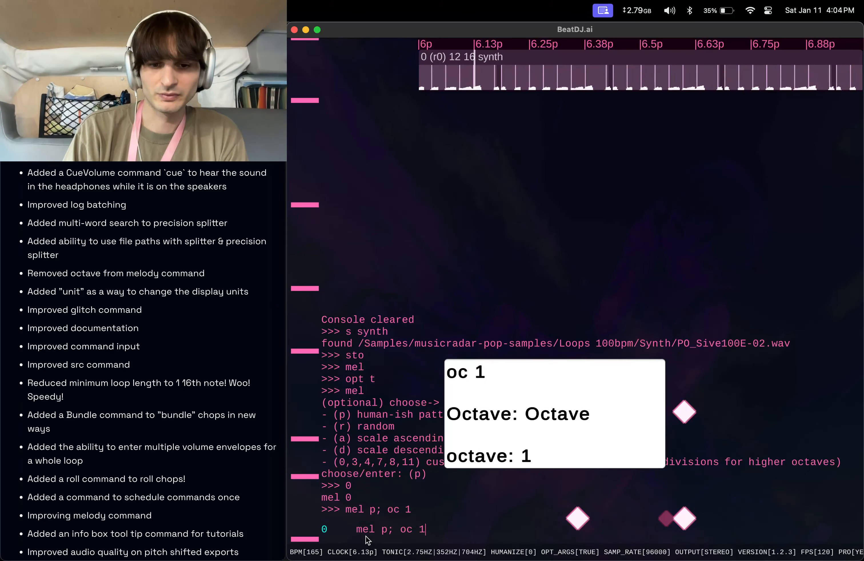
key(BackSpace)
text(2)
key(Return)
Recall the previous melody command, change its pattern to 0 and run mel 0; oc 2.
key(Up)
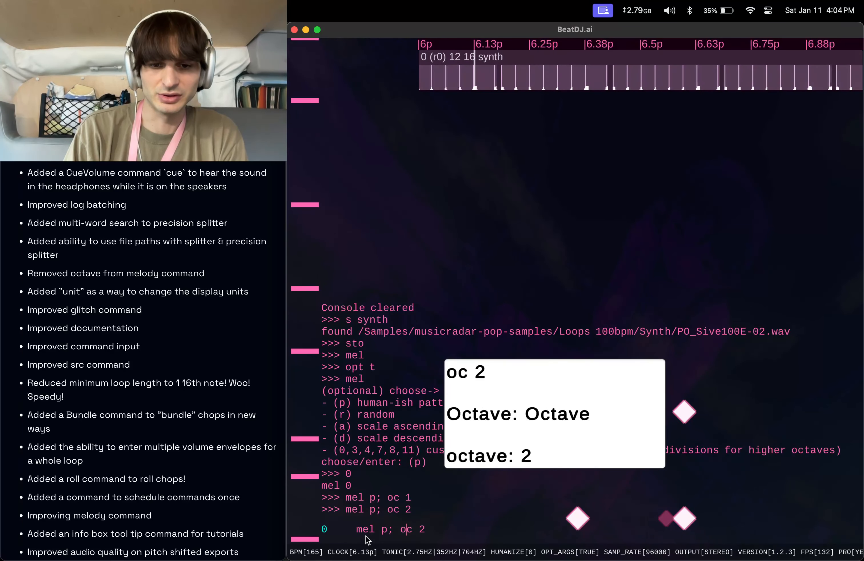
key(Left)
key(Left)
key(Left)
key(BackSpace)
text(0)
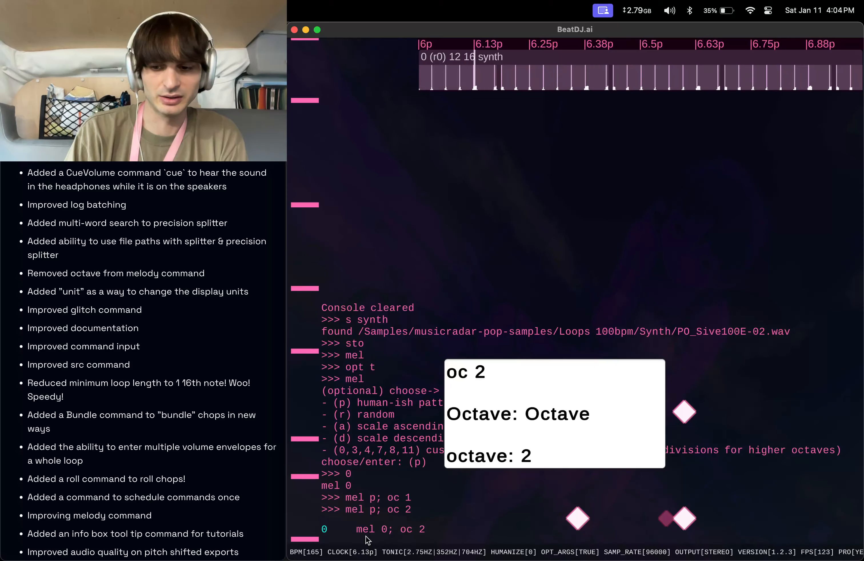
key(Return)
Clear the recalled command and switch the display units to bars with units b.
key(Up)
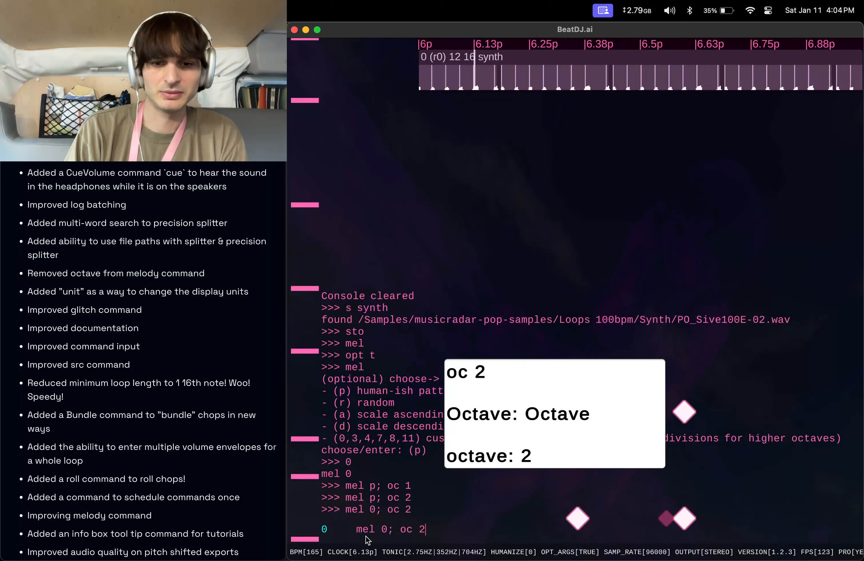
key(super+a)
key(BackSpace)
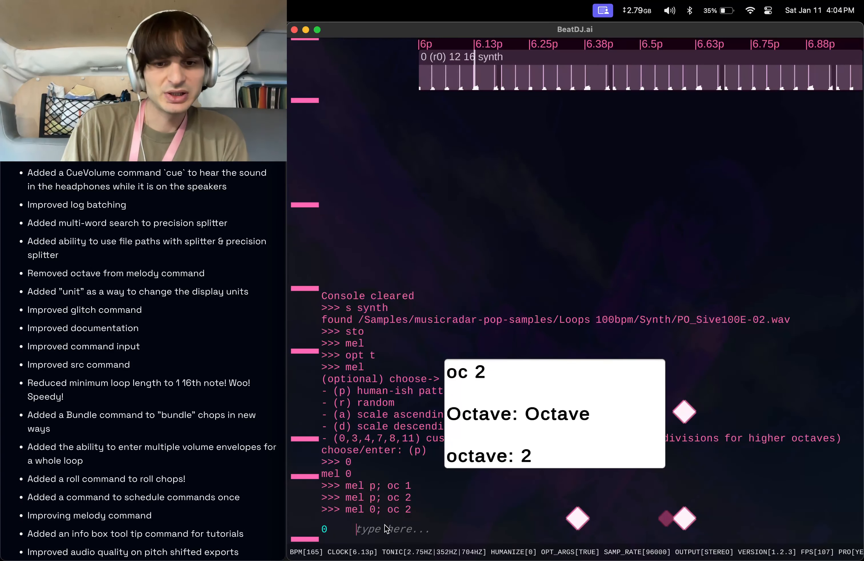
text(unit)
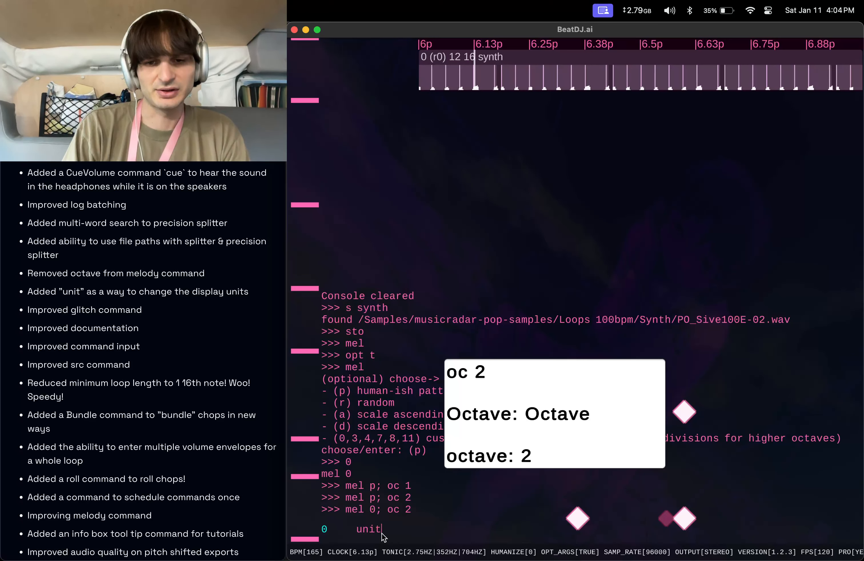
text(s b)
key(Return)
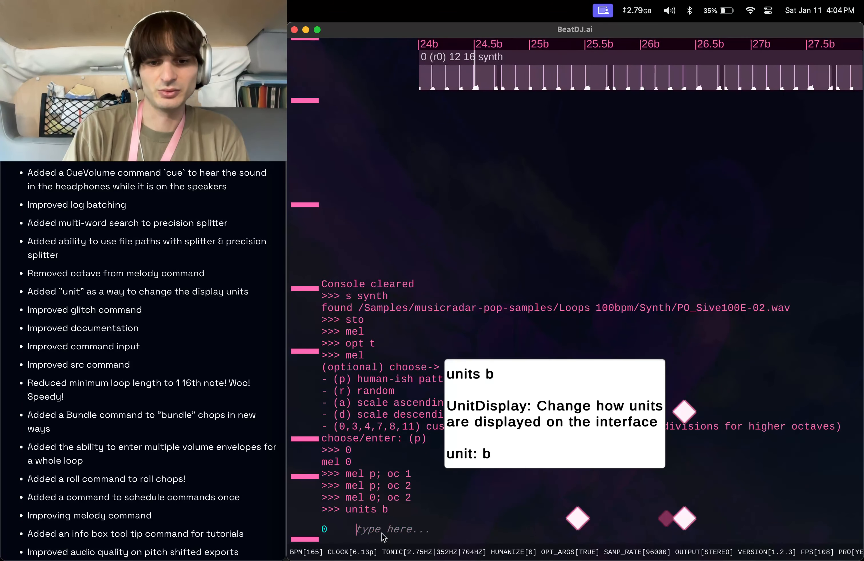
Run unit, move the info box aside, and choose 16th notes (s) at its prompt.
text(unitc)
key(Return)
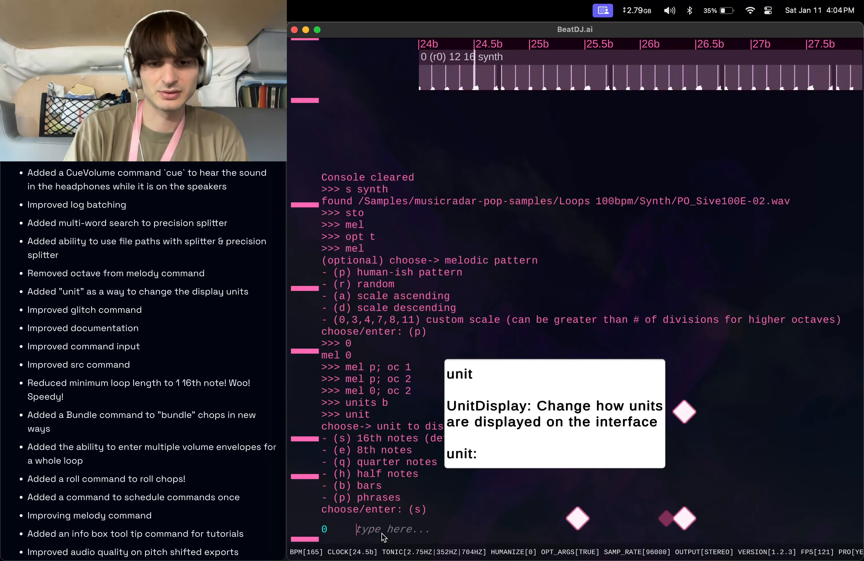
drag(547, 405, 586, 303)
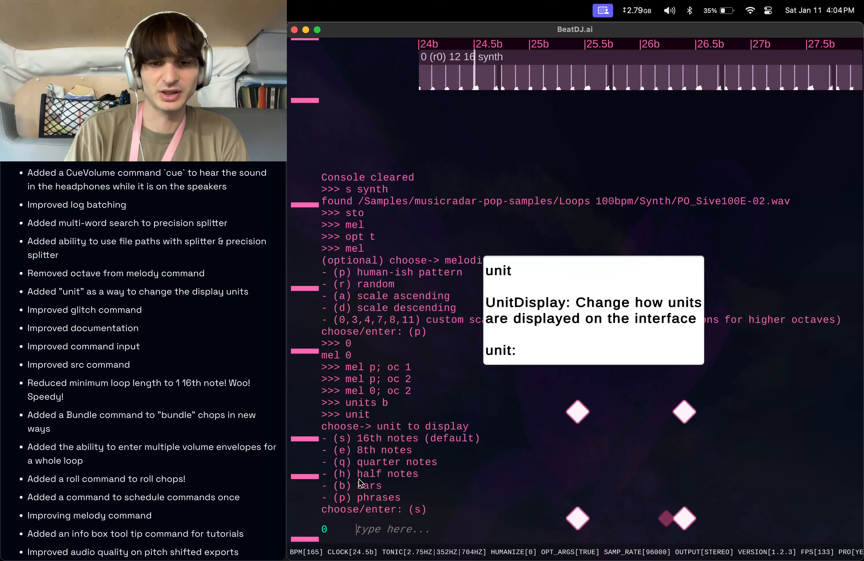
text(s)
key(Return)
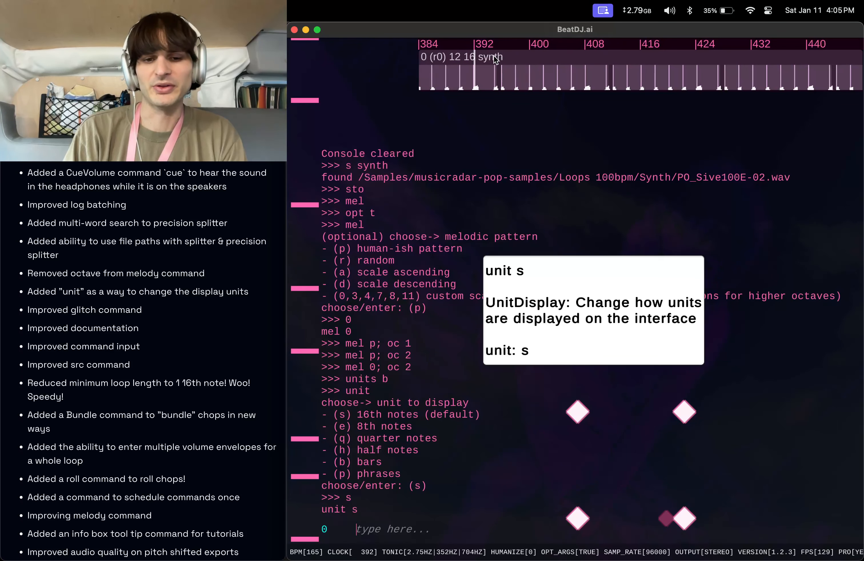
Set the phrase span with spp 3 6 6 and switch the display units to phrases with units p.
text(spp 3)
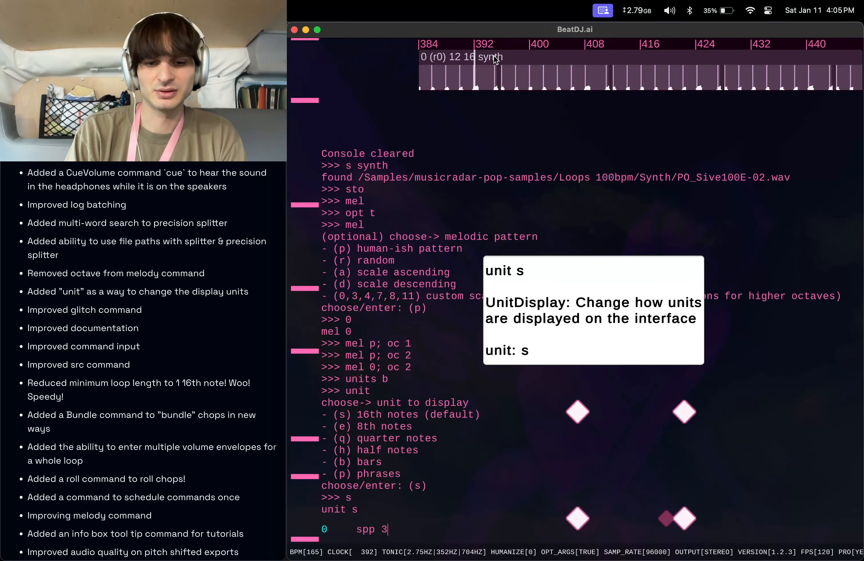
text( 6 6)
key(Return)
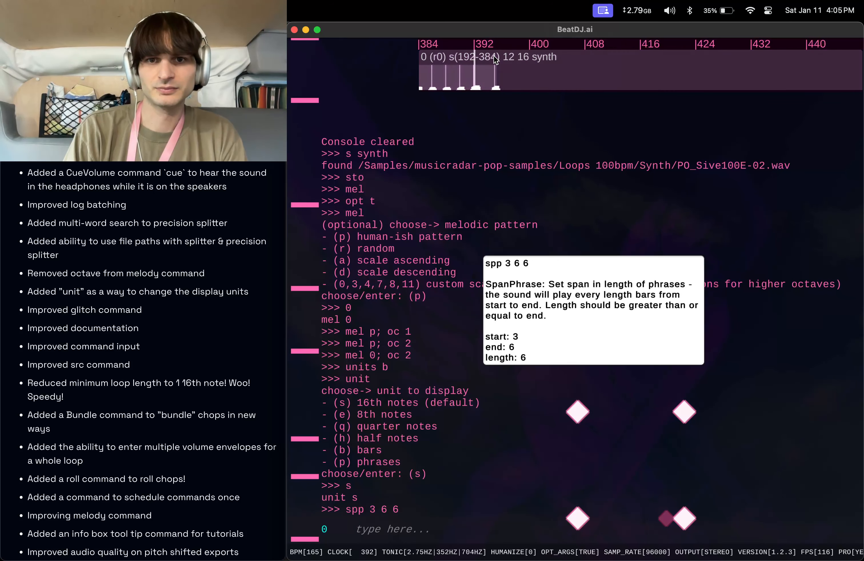
text(ts p)
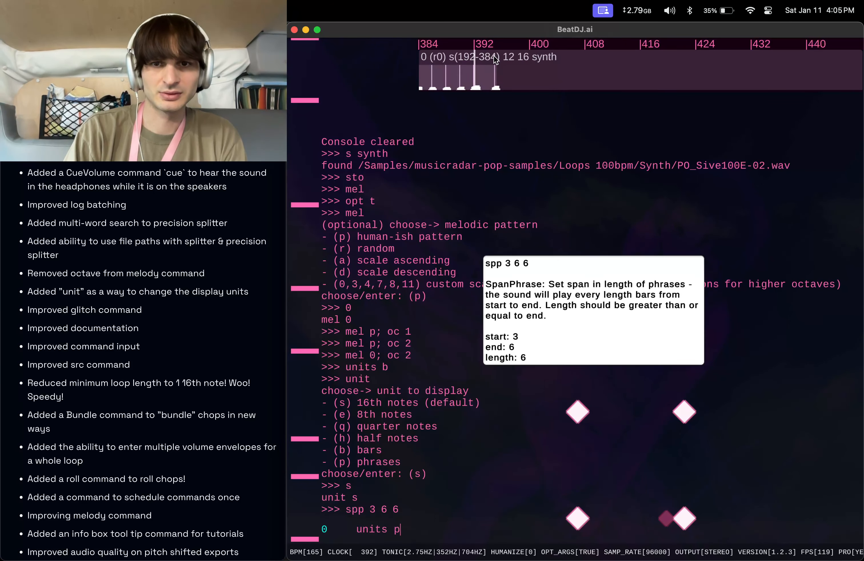
key(Return)
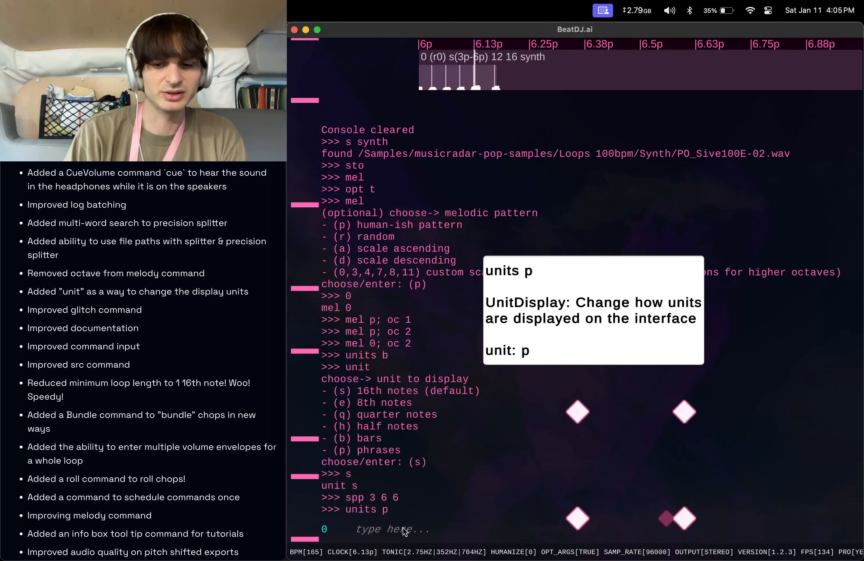
Clear the console and delete sound 0 with 0 d.
text(clear)
key(Return)
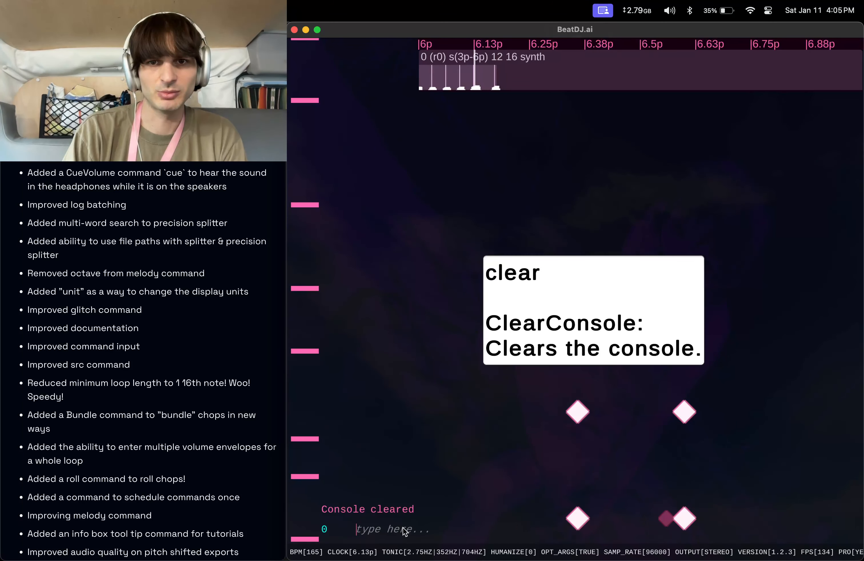
text(d)
key(Return)
Create a new splitter instrument by searching for hat with s hat.
text(s )
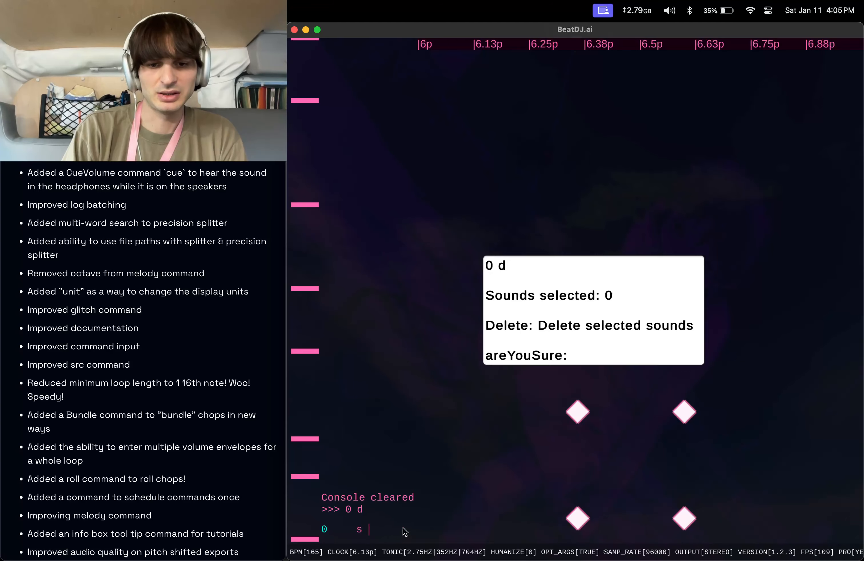
text(hat)
key(Return)
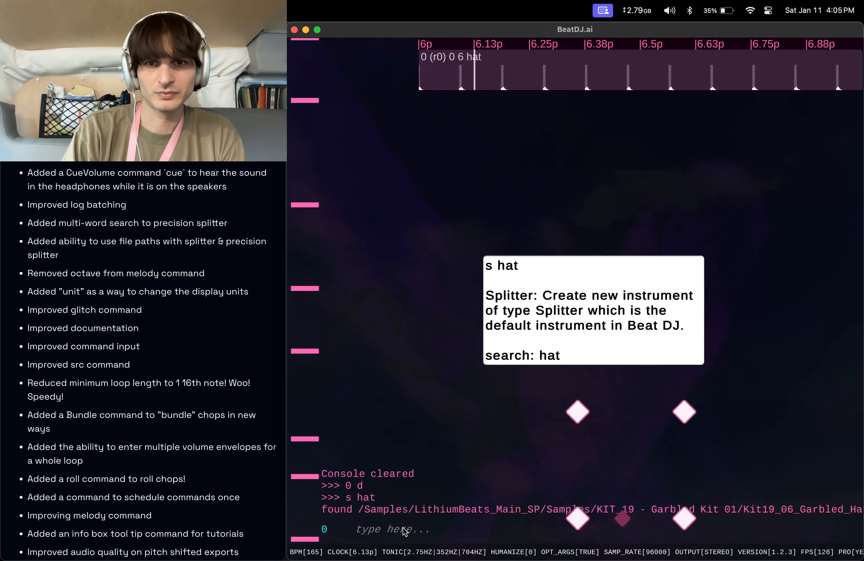
Apply the chop pattern pat 1 16 1 and shuffle the chops with shu 5.
text(pat 1 161)
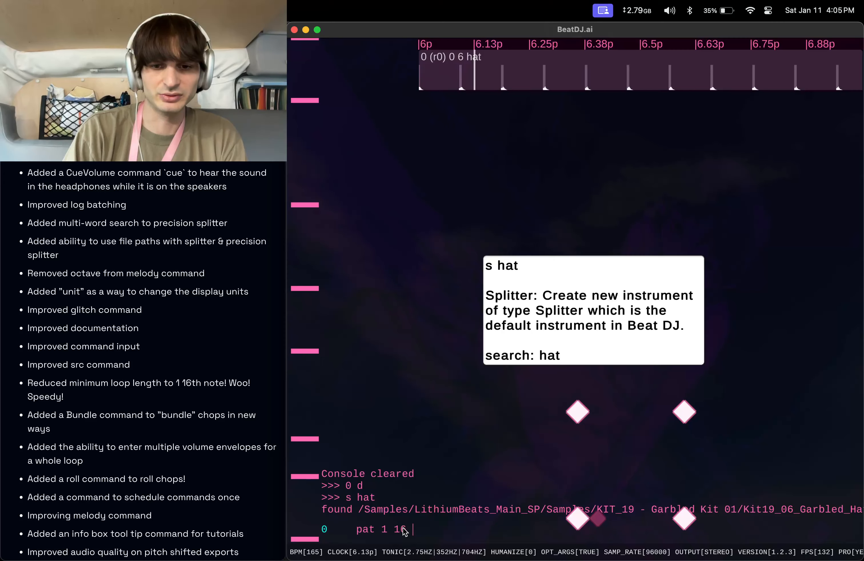
key(Return)
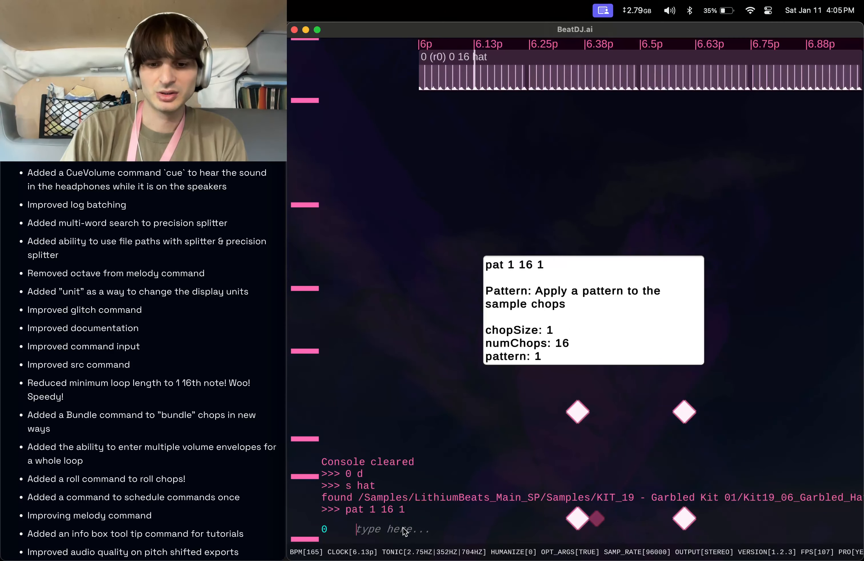
text(shu 5)
key(Return)
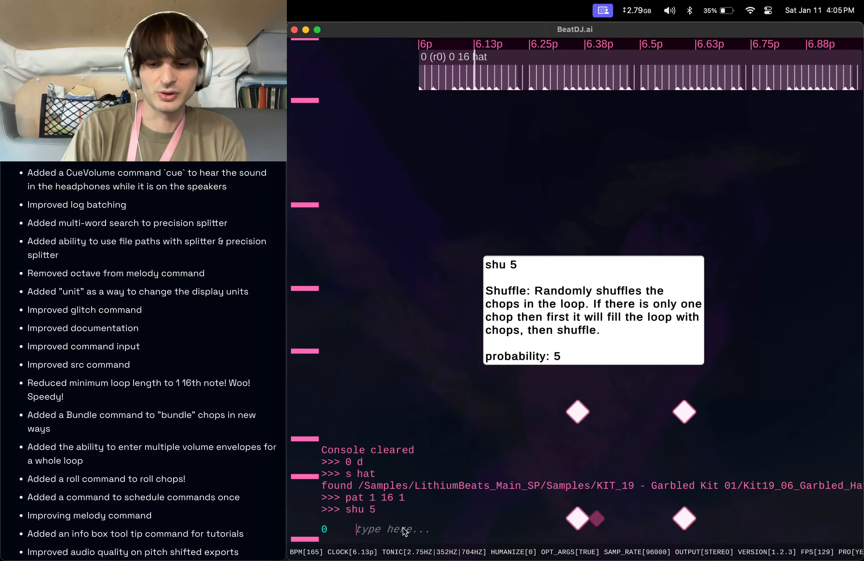
Play the hat loop from the beginning, then stop playback with sto.
text(p)
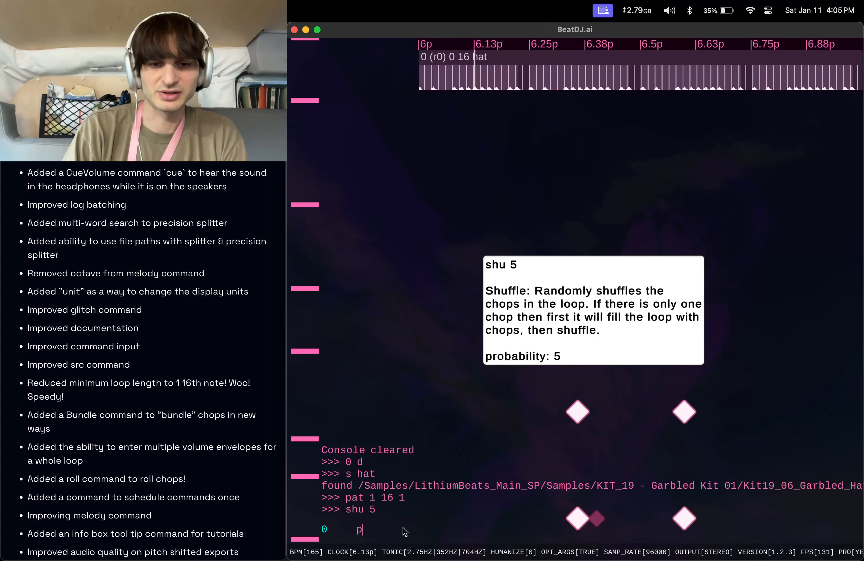
key(Return)
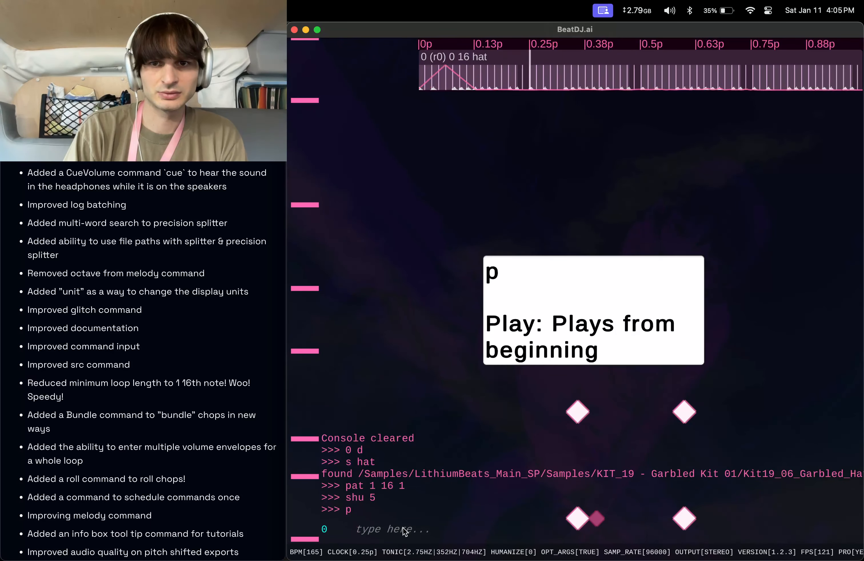
text(sto)
key(Return)
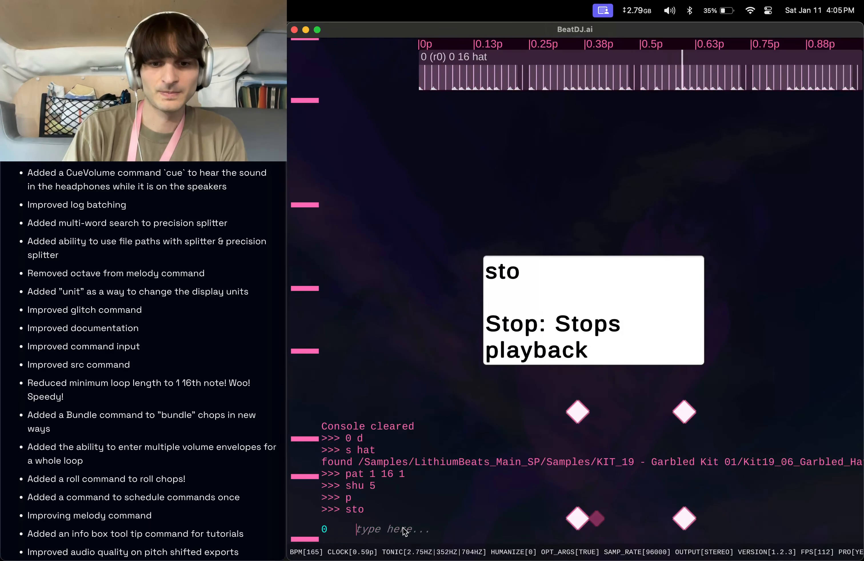
Enable glitch with gli at probability 9 and drag the diamond widgets and info box aside.
text(gli)
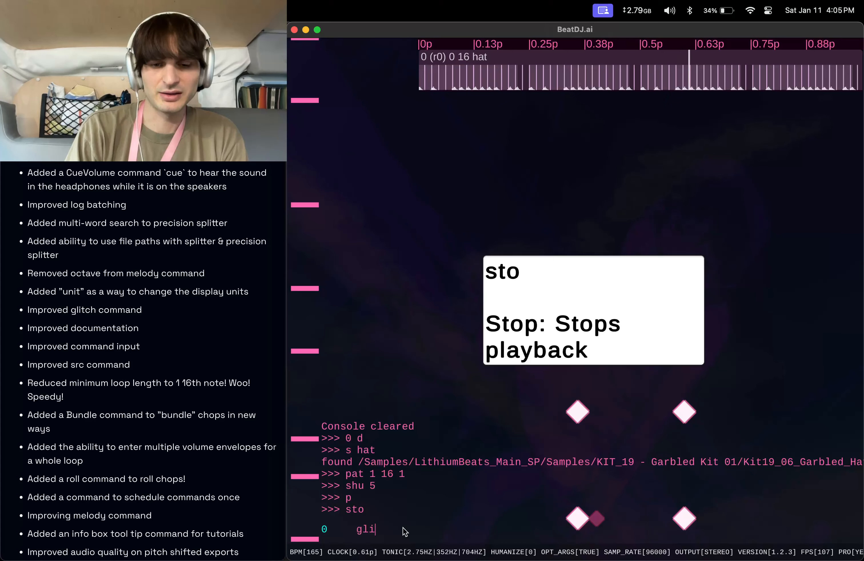
key(Return)
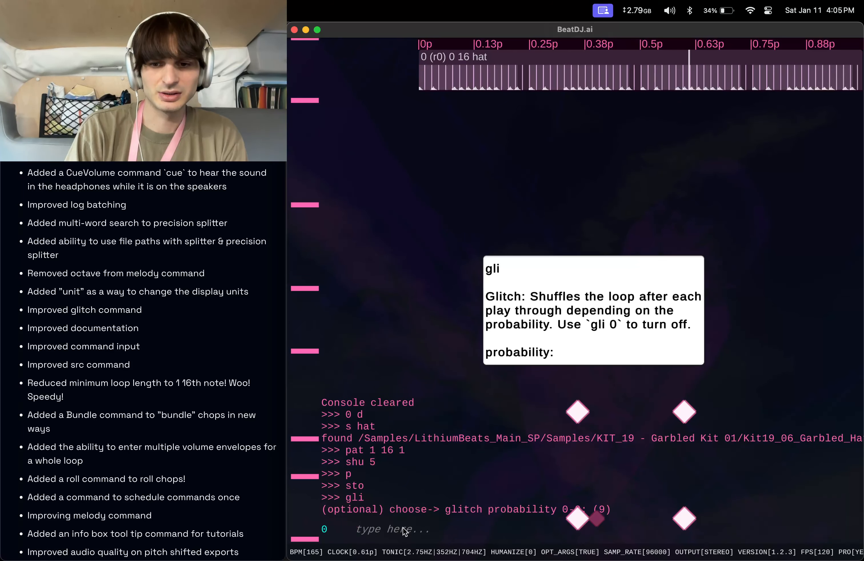
text(9)
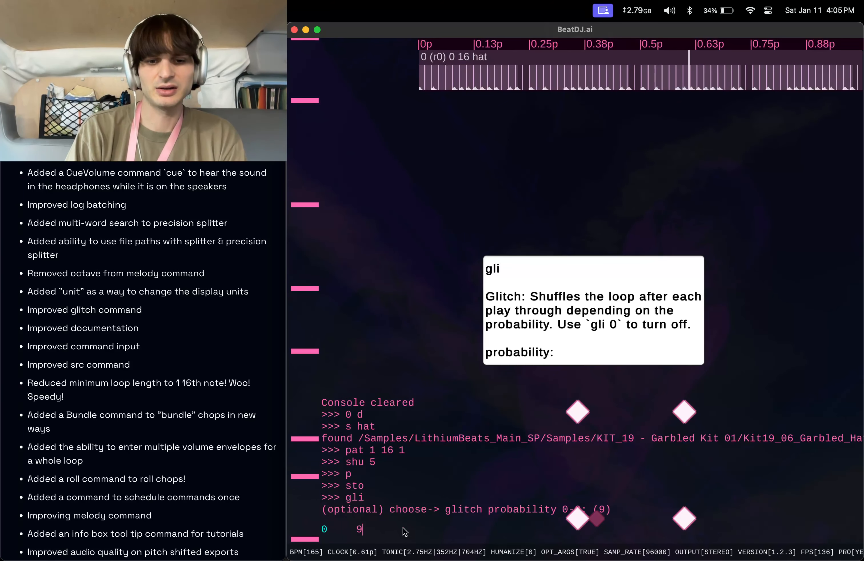
key(Return)
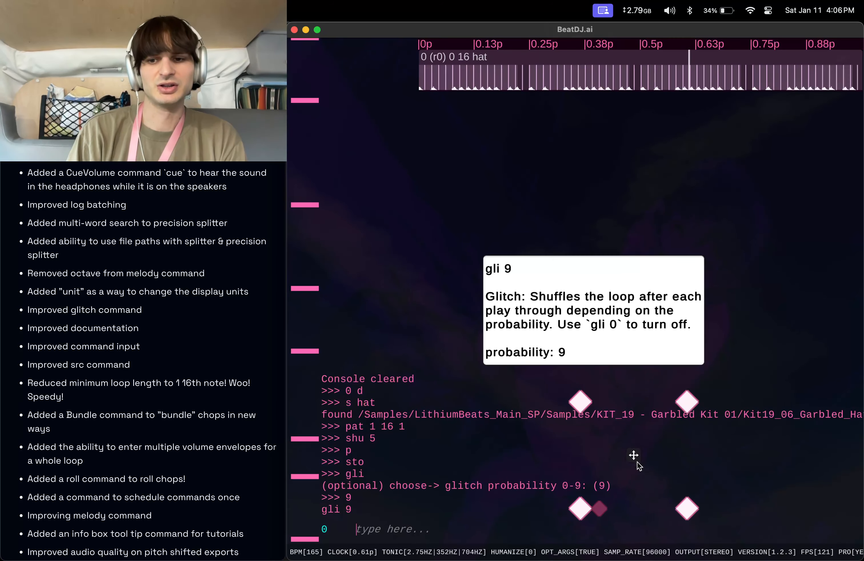
drag(633, 463, 777, 464)
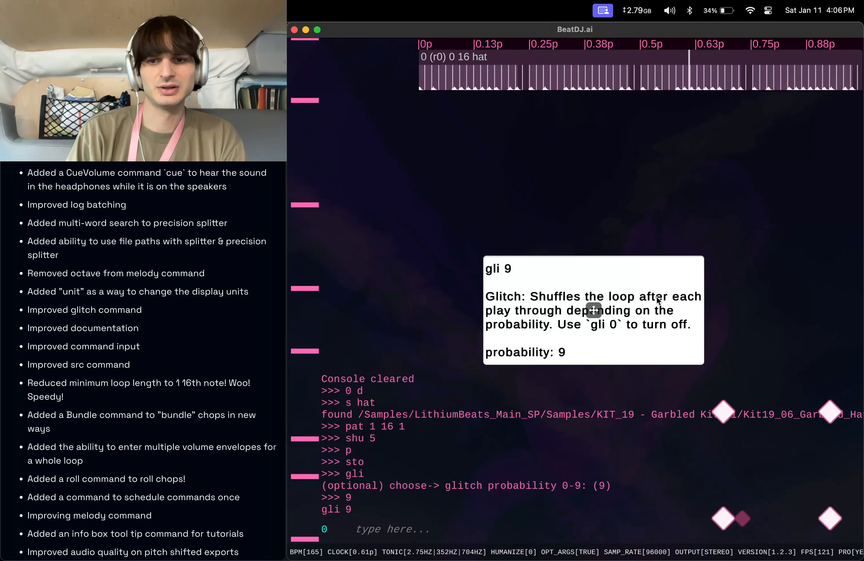
drag(594, 310, 571, 333)
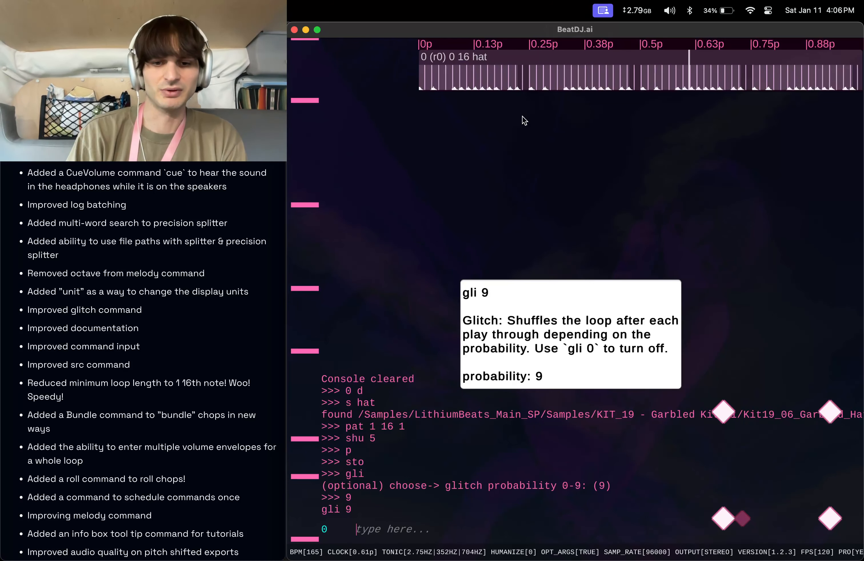
text(shu 5)
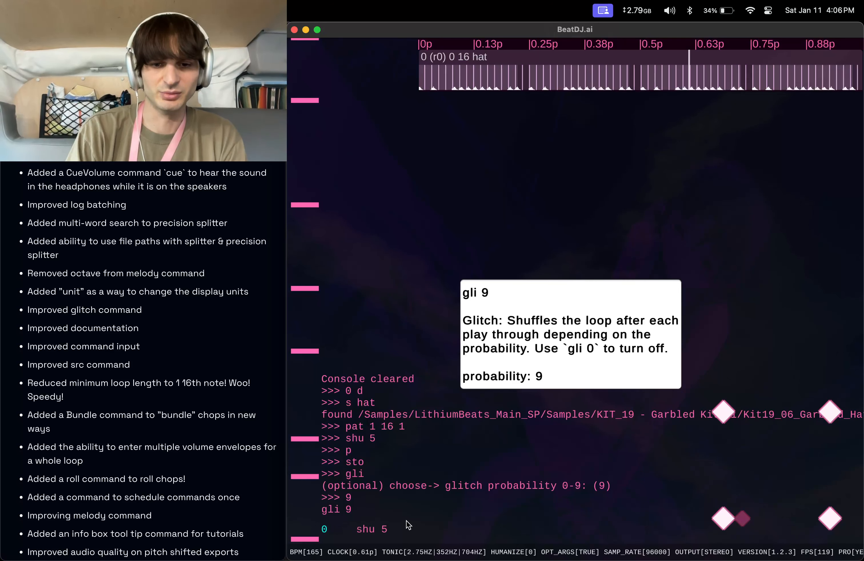
key(super+a)
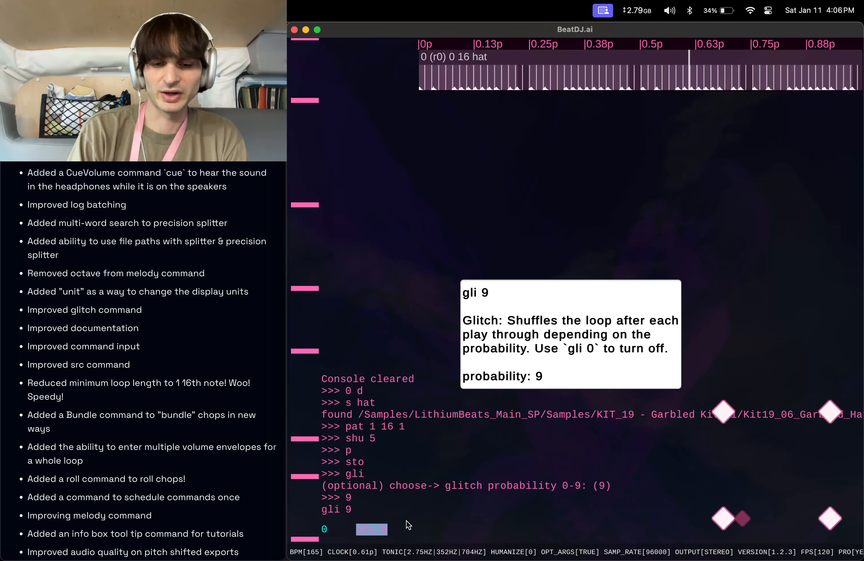
key(BackSpace)
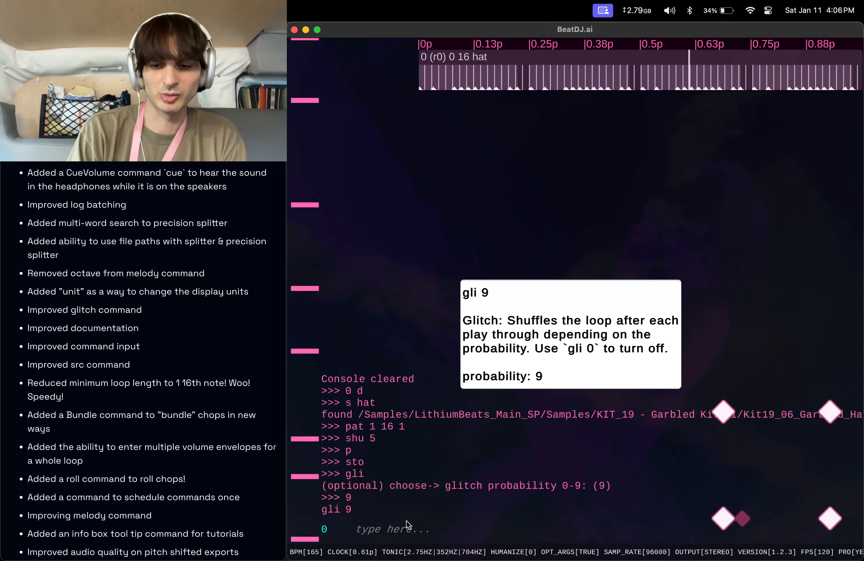
Play the glitched loop from the beginning and stop playback with sto.
text(p)
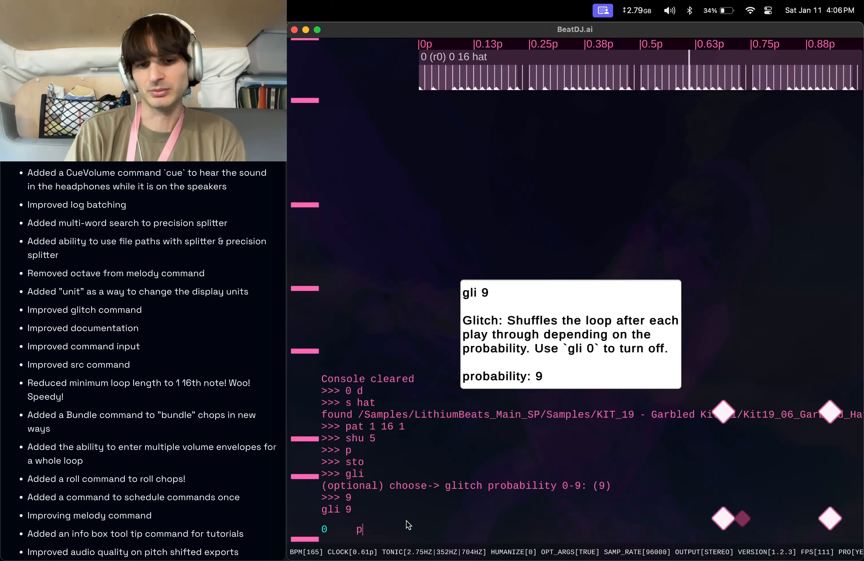
key(Return)
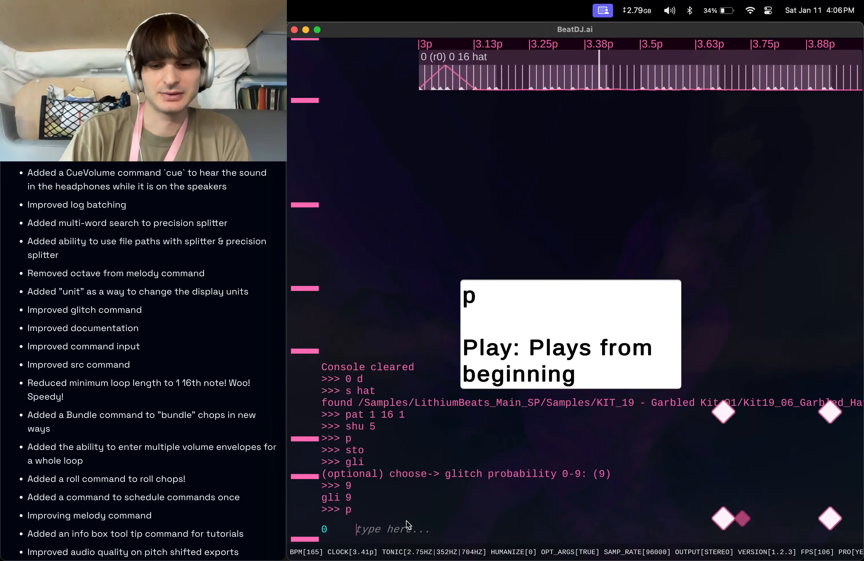
text(sto)
key(Return)
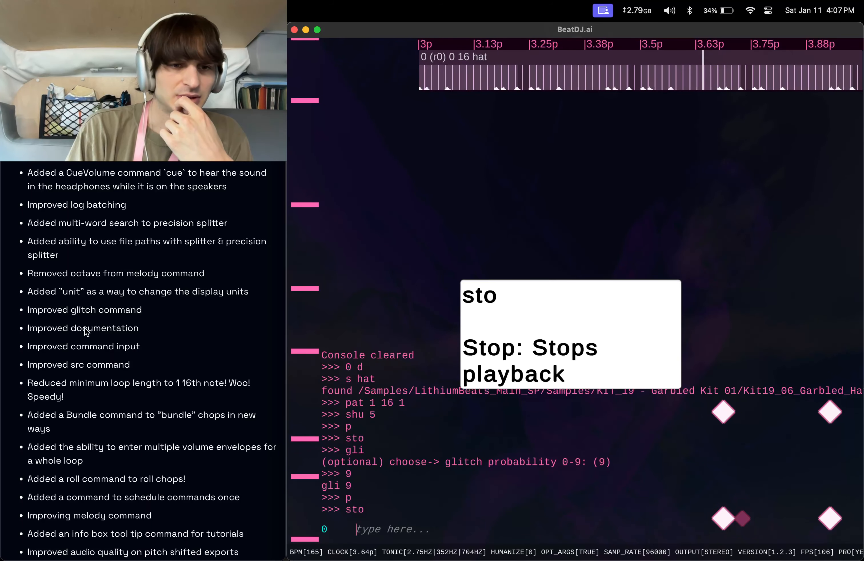
scroll(86, 333, down, 1)
scroll(87, 333, down, 1)
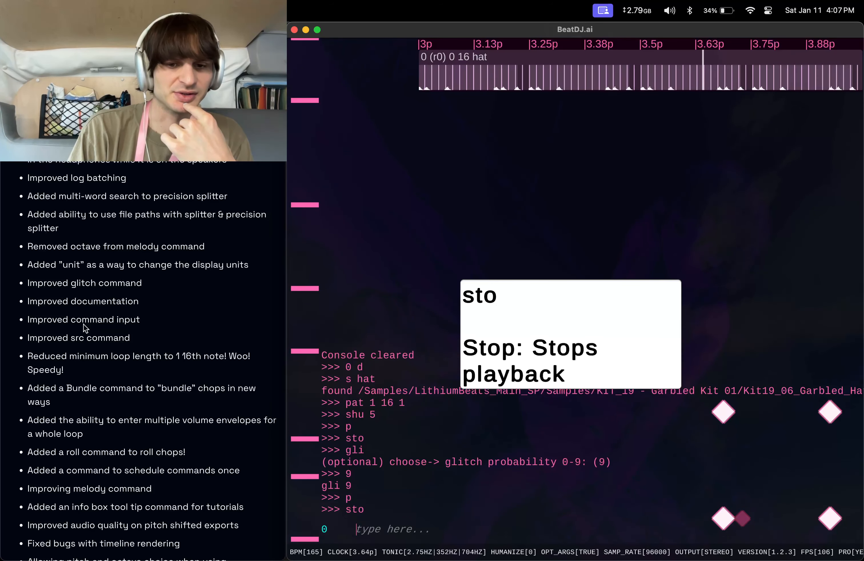
Run help to open the command reference folder, select the all commands text file, then return to BeatDJ.
text(help)
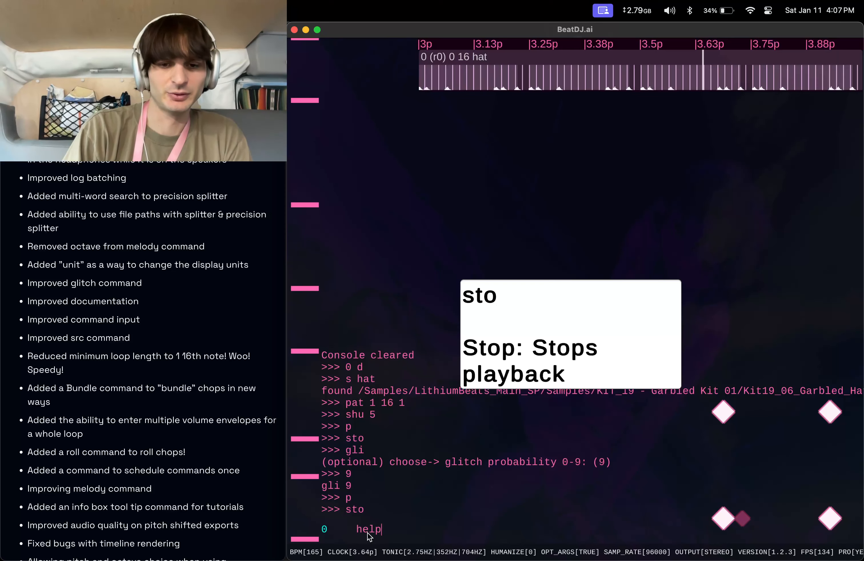
key(Return)
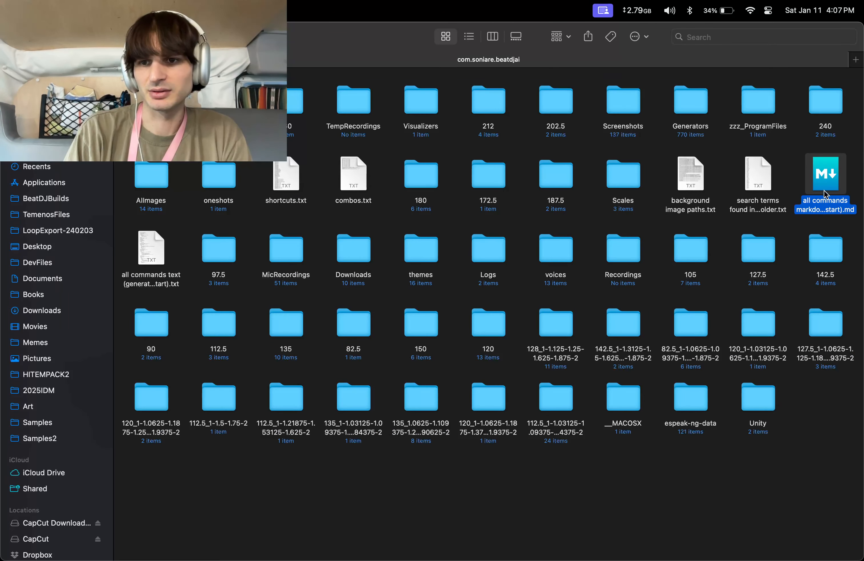
click(148, 261)
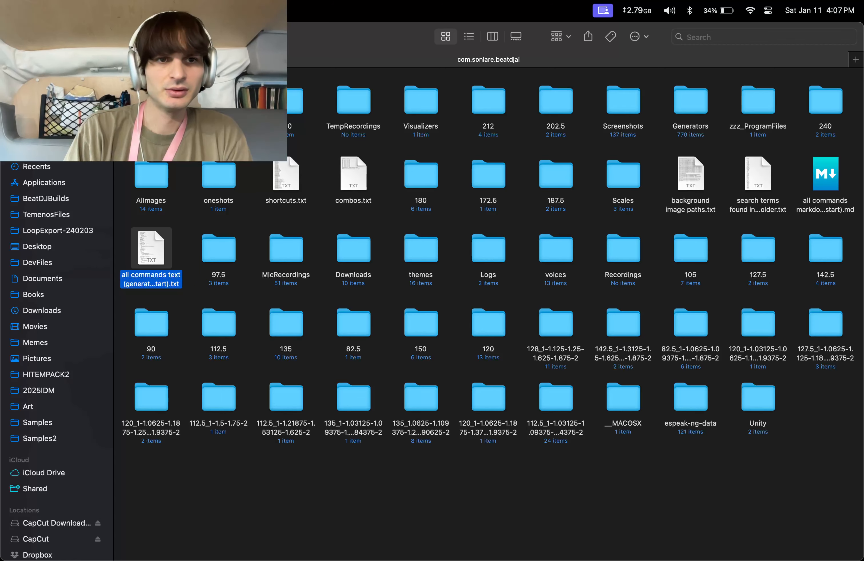
click(15, 36)
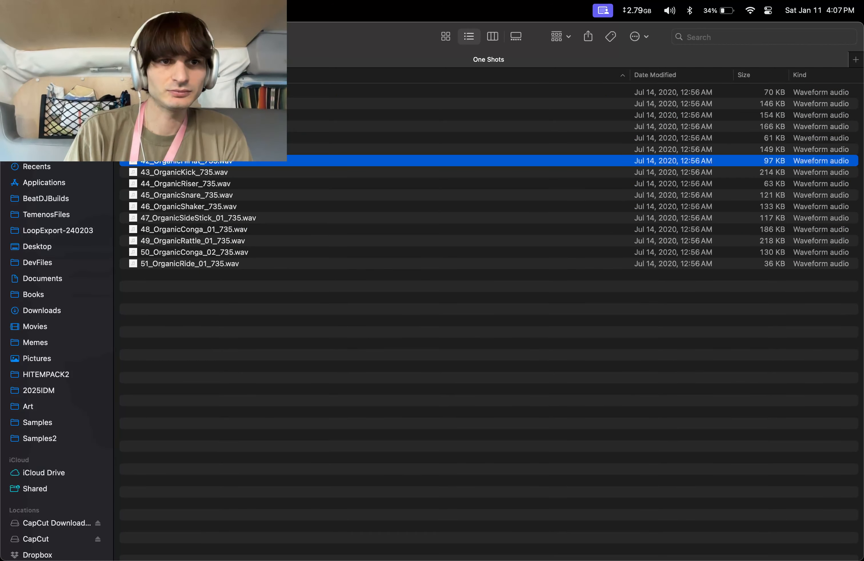
click(15, 37)
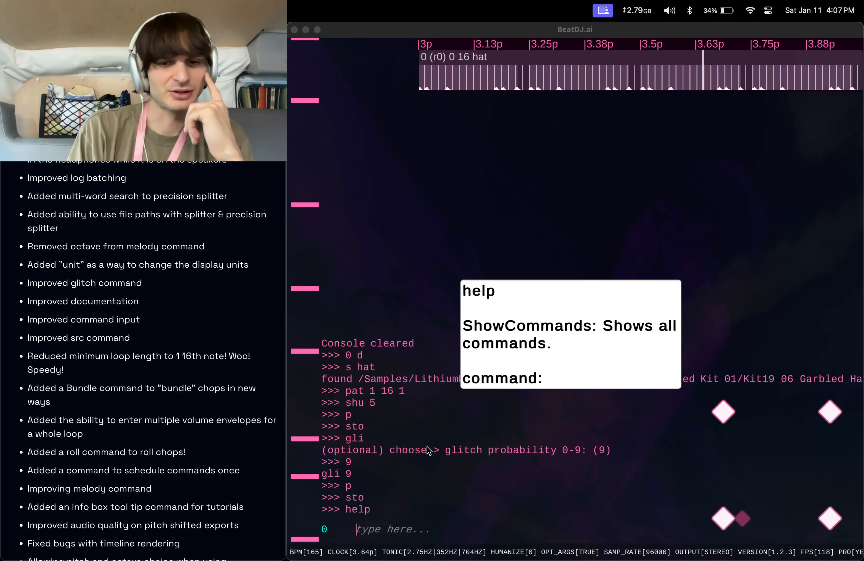
Start the src command, try the downloads shortcut, then cancel the folder prompt.
click(432, 507)
text(src)
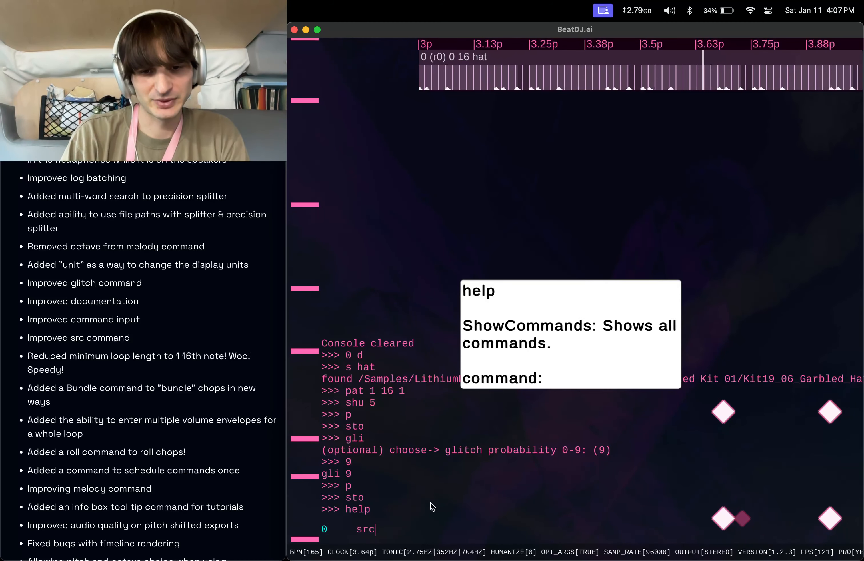
key(Return)
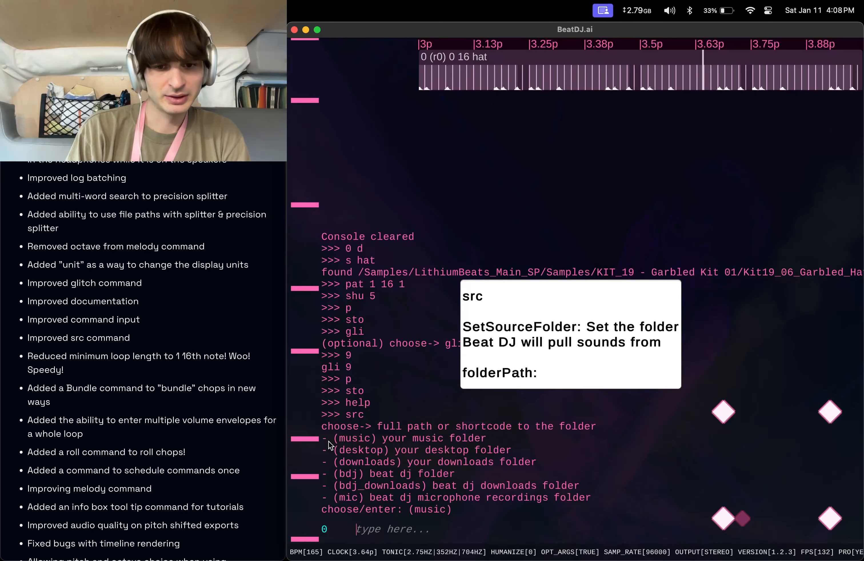
text(downloads)
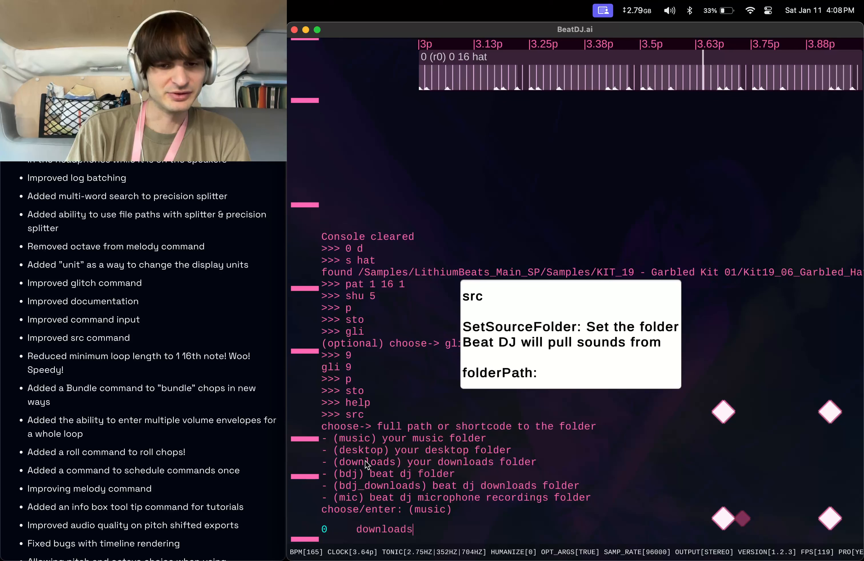
key(super+a)
key(BackSpace)
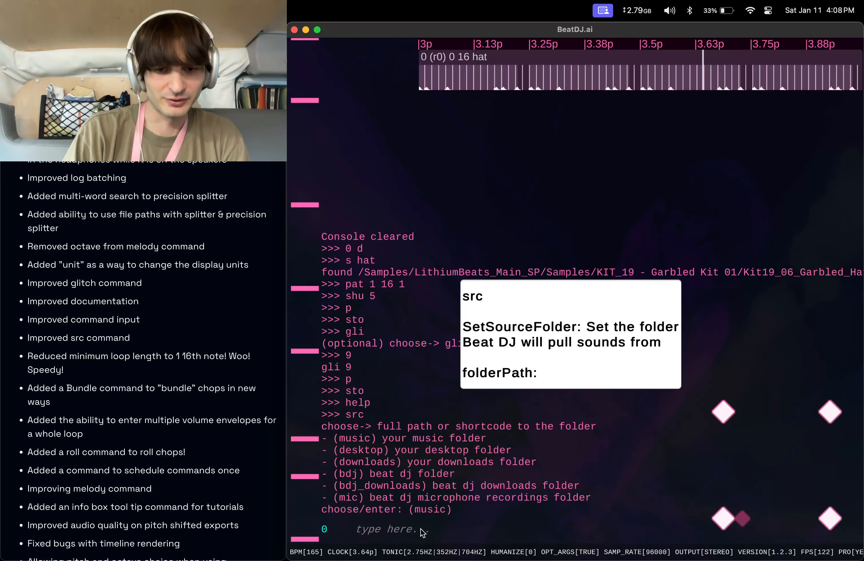
text(/)
key(BackSpace)
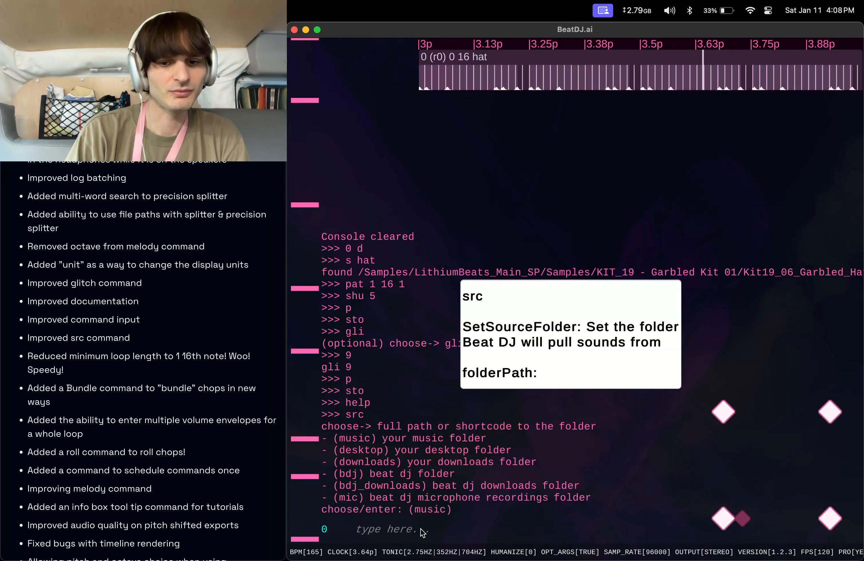
key(Escape)
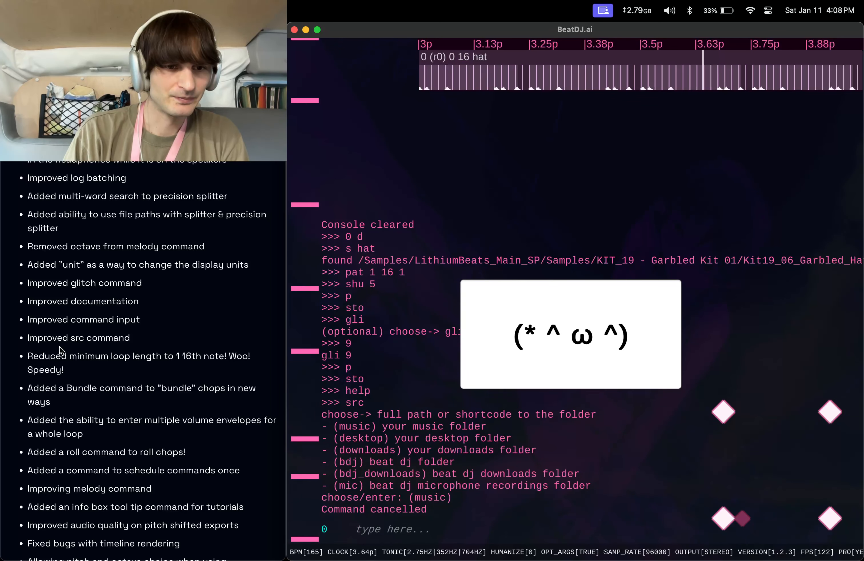
Delete the selected sounds with 0 d and create a new kick splitter with s kick.
scroll(60, 350, down, 3)
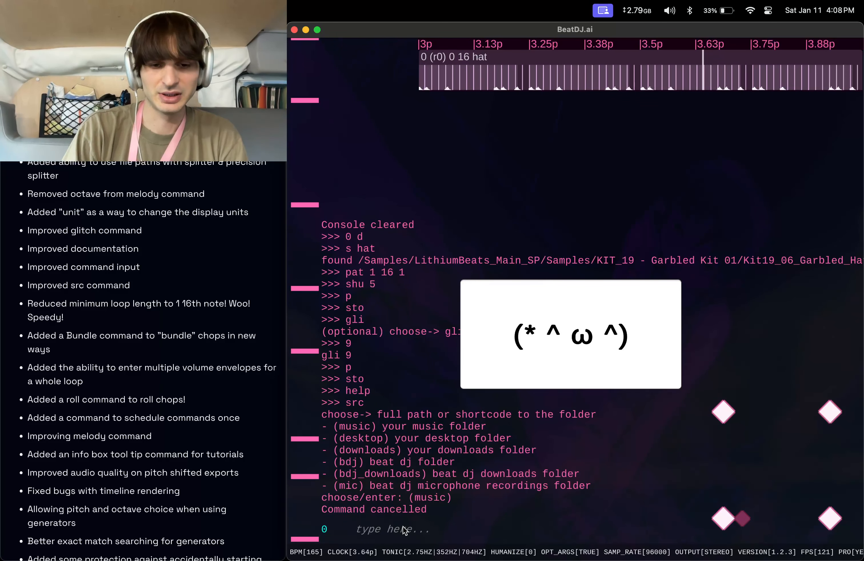
text(0 d)
key(Return)
text(s kick)
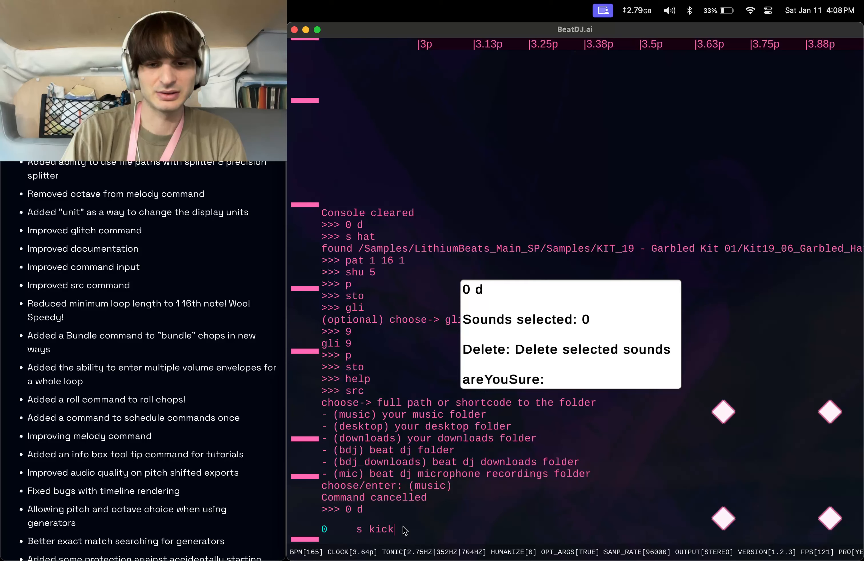
key(Return)
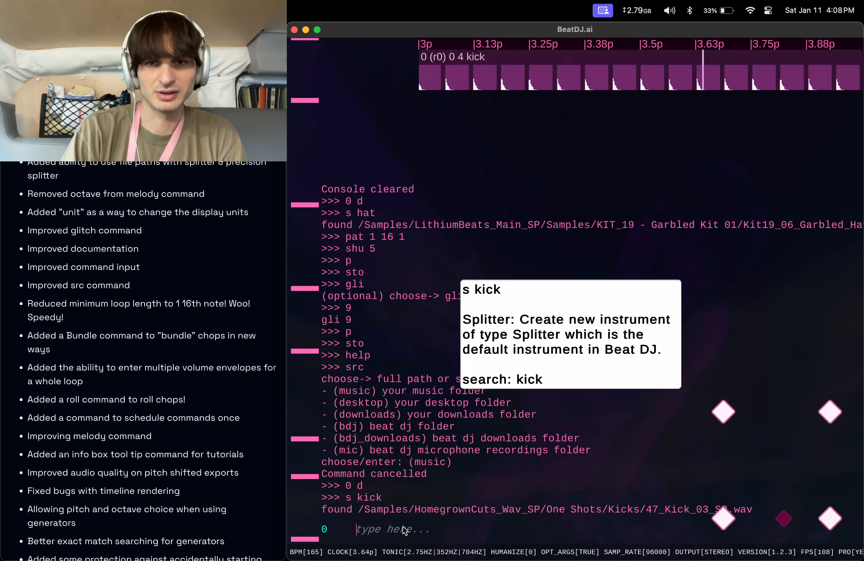
Play the kick loop from the beginning and halve the loop length twice with shr.
text(p)
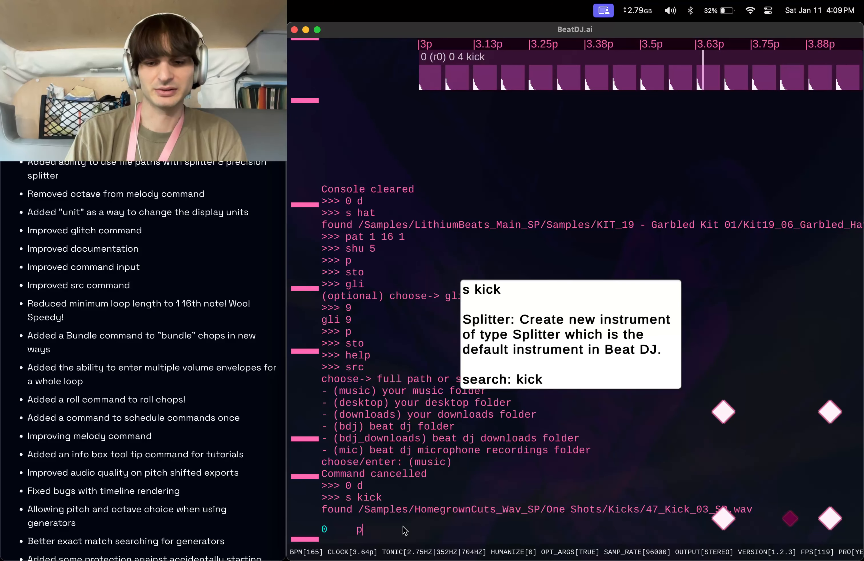
key(Return)
text(sh)
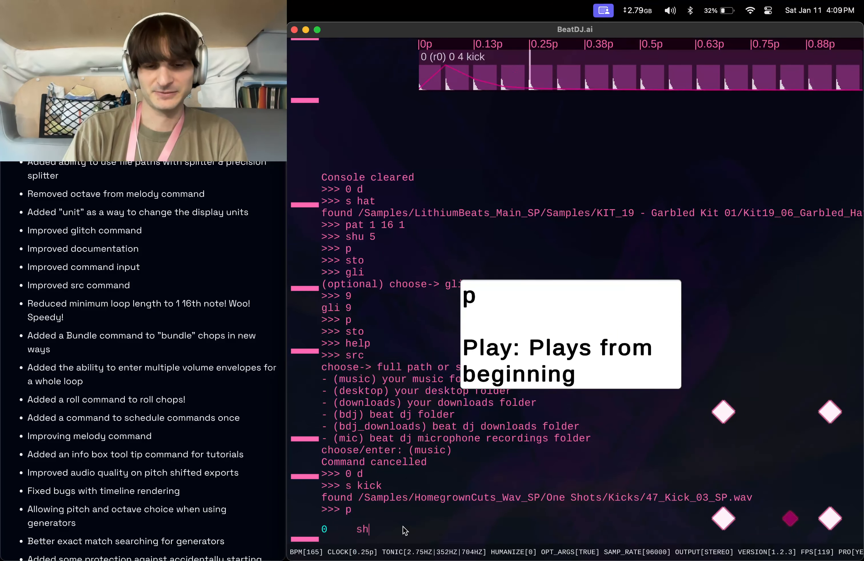
text(r)
key(Return)
key(Up)
key(Return)
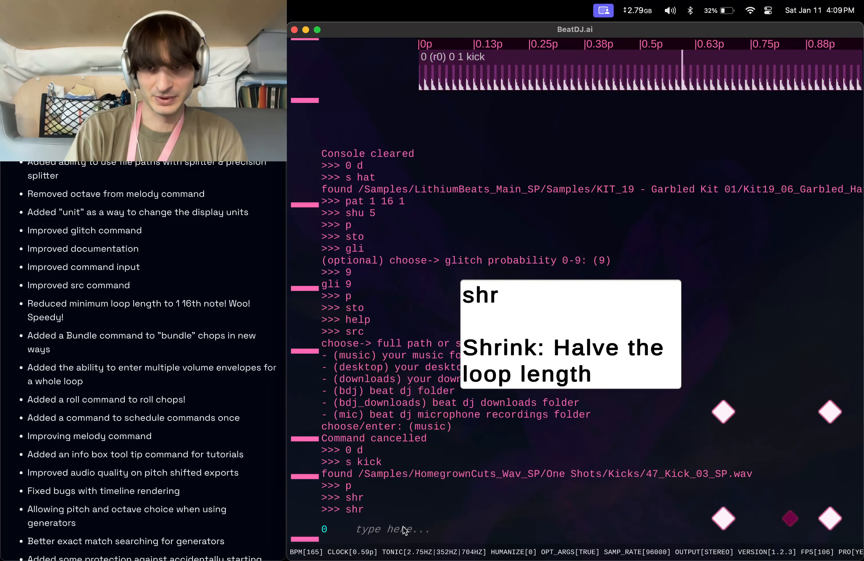
Set the tempo with bpm 240 0, then switch the loop length with le 4, le 1 and le 4.
text(bpm 240 0)
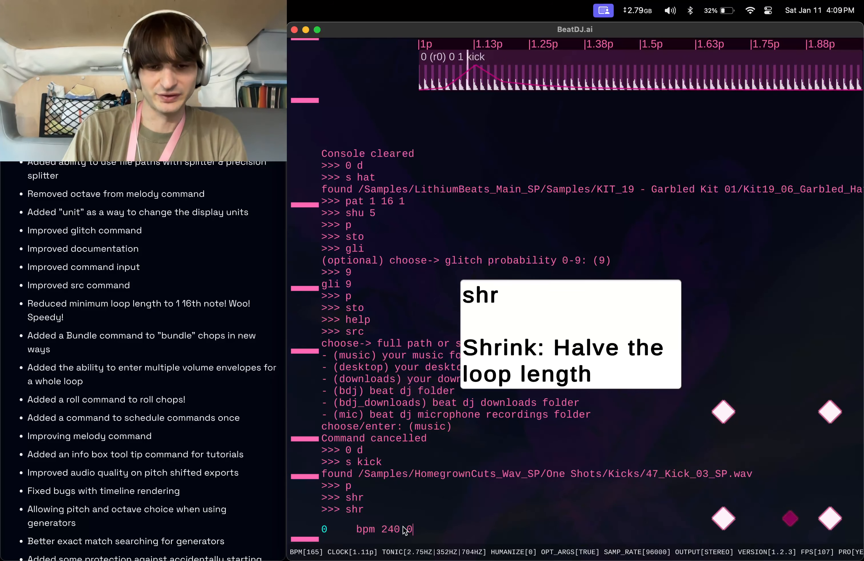
key(Return)
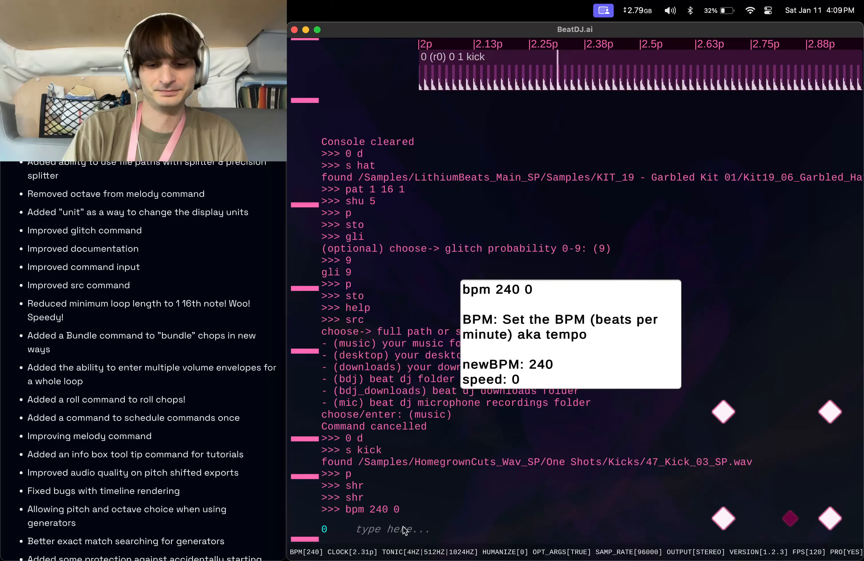
text(le 4)
key(Return)
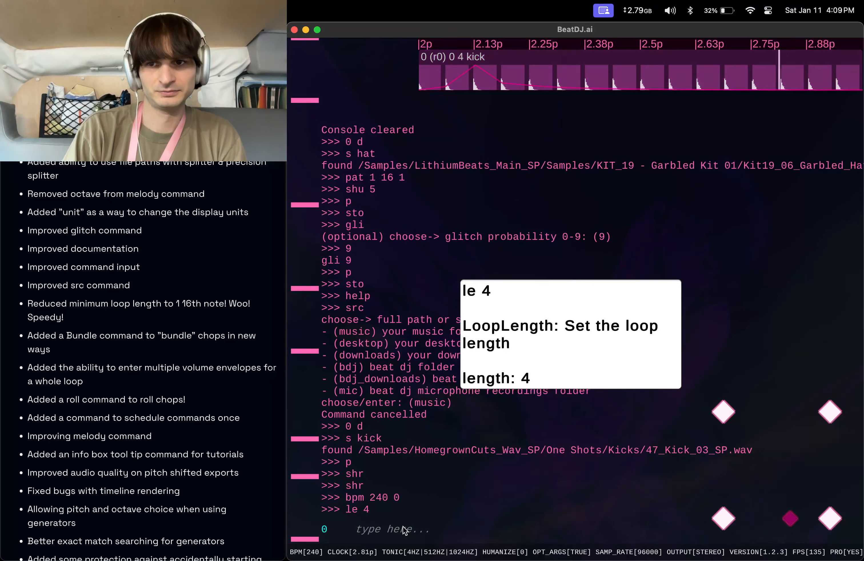
text(le 1)
key(Return)
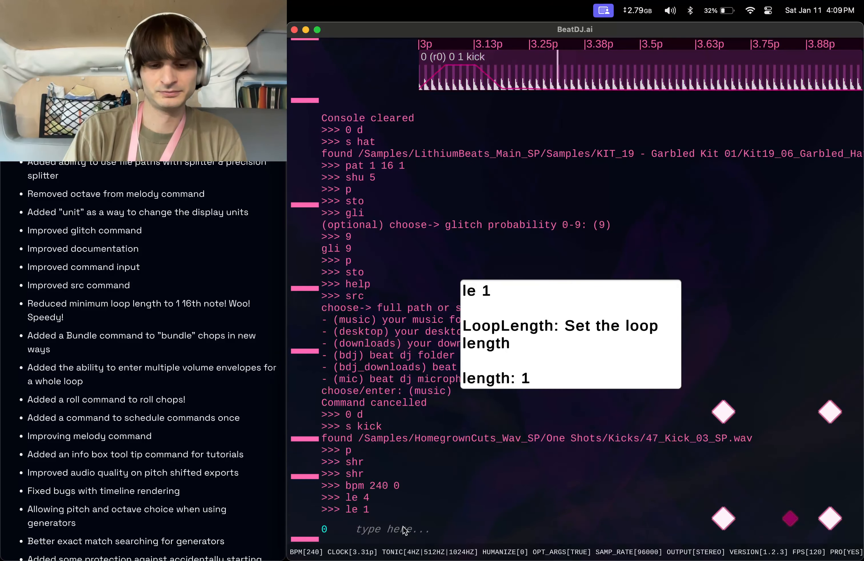
text(le 4)
key(Return)
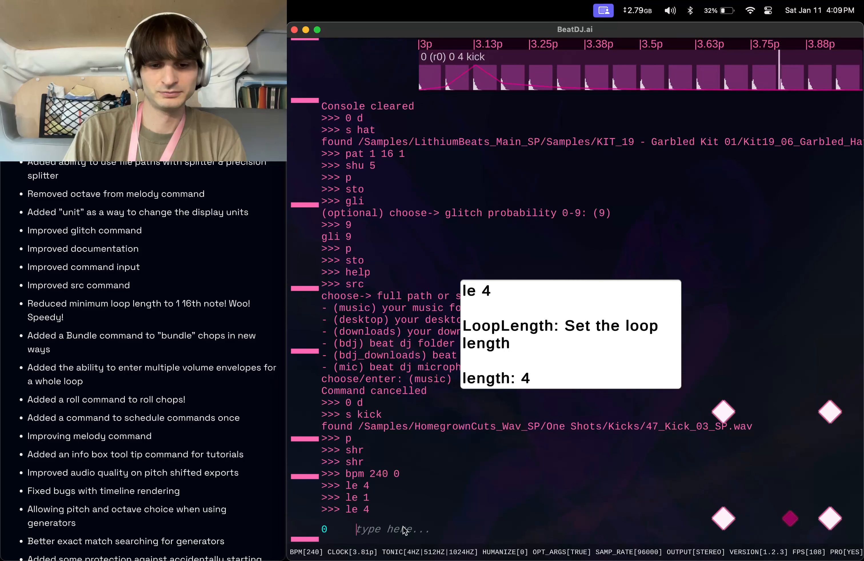
Stop playback with sto.
text(sto)
key(Return)
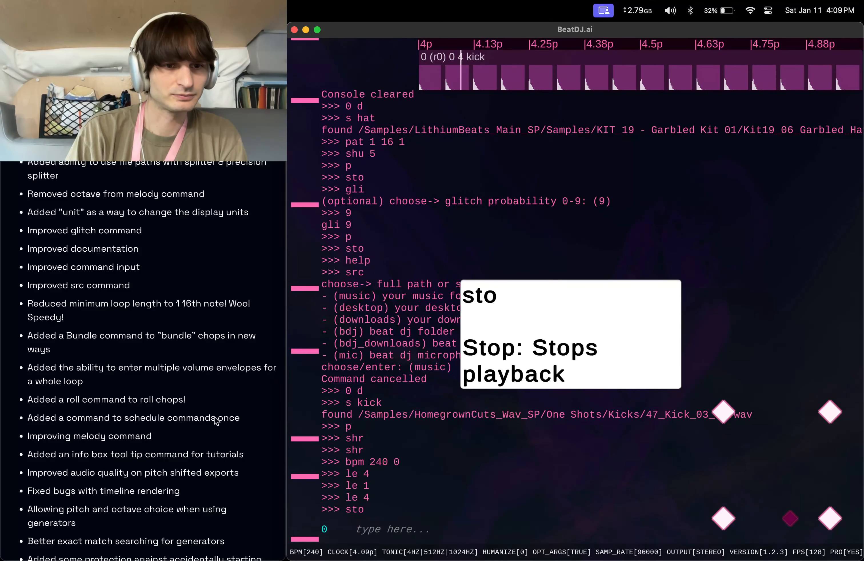
scroll(214, 417, down, 3)
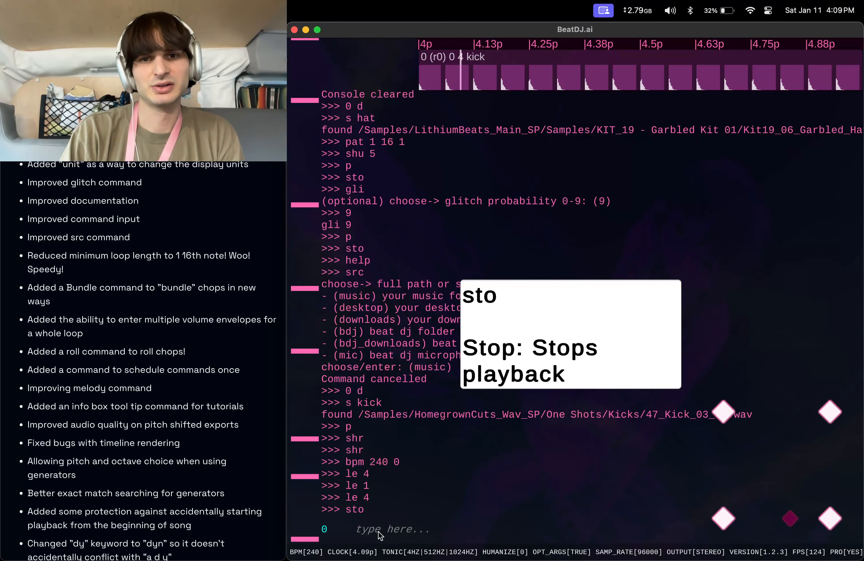
Play the loop from the beginning and set the loop length to 1 with le 1.
text(p)
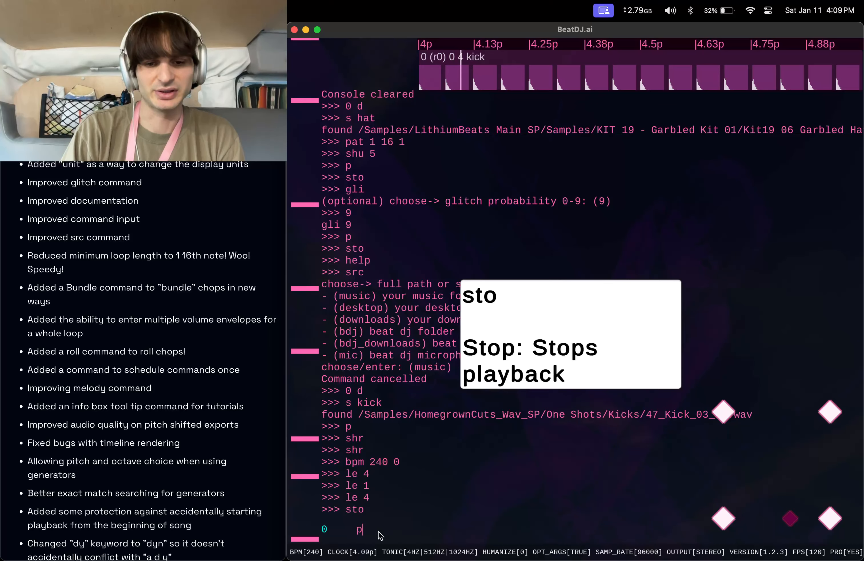
key(Return)
text(le 1)
key(Return)
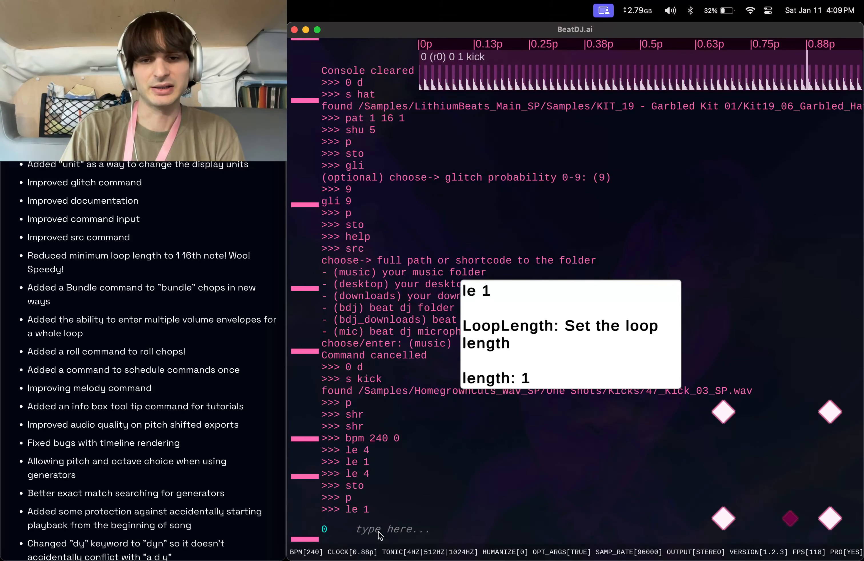
Bundle the chops into length 16 with bu 16 and double the loop length with ex.
text(bu 16)
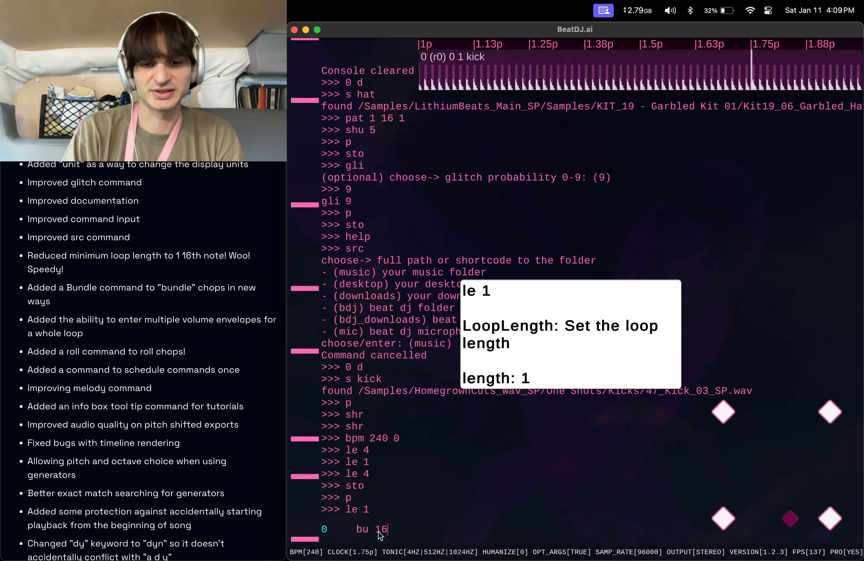
key(Return)
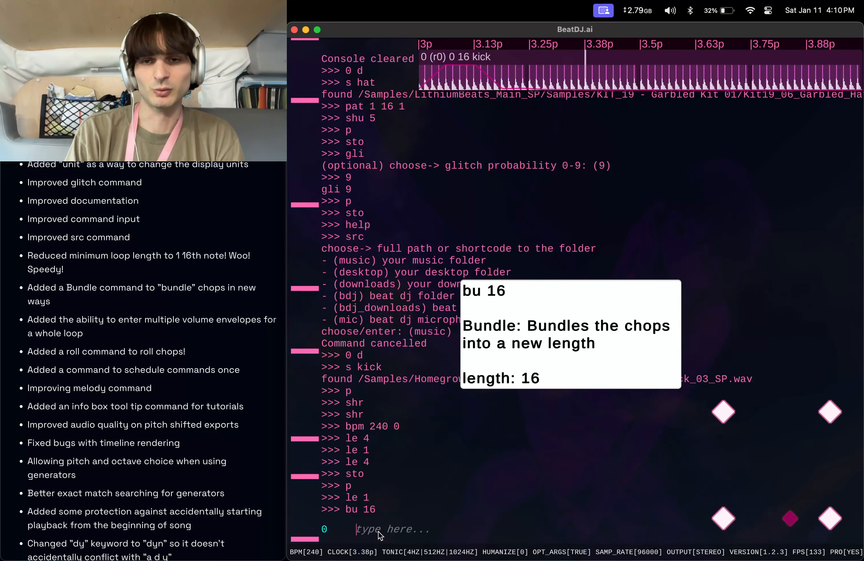
text(ex)
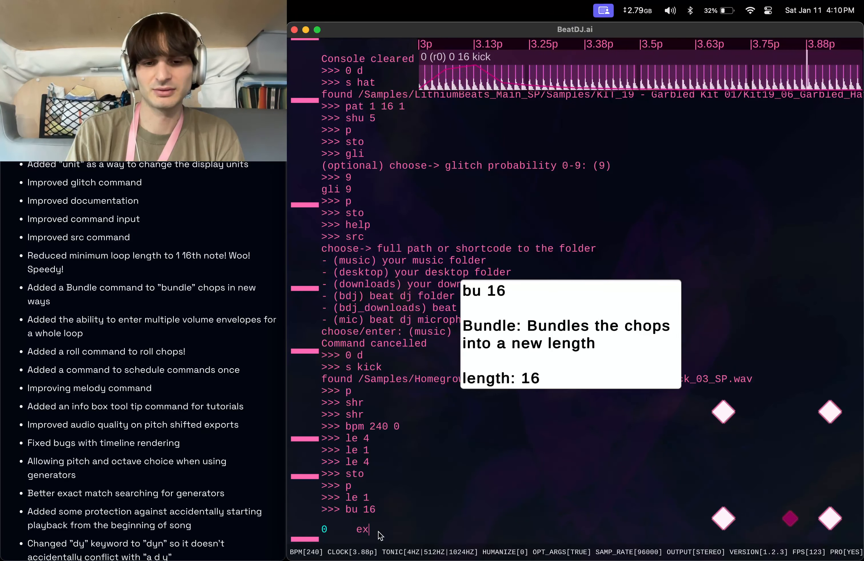
key(Return)
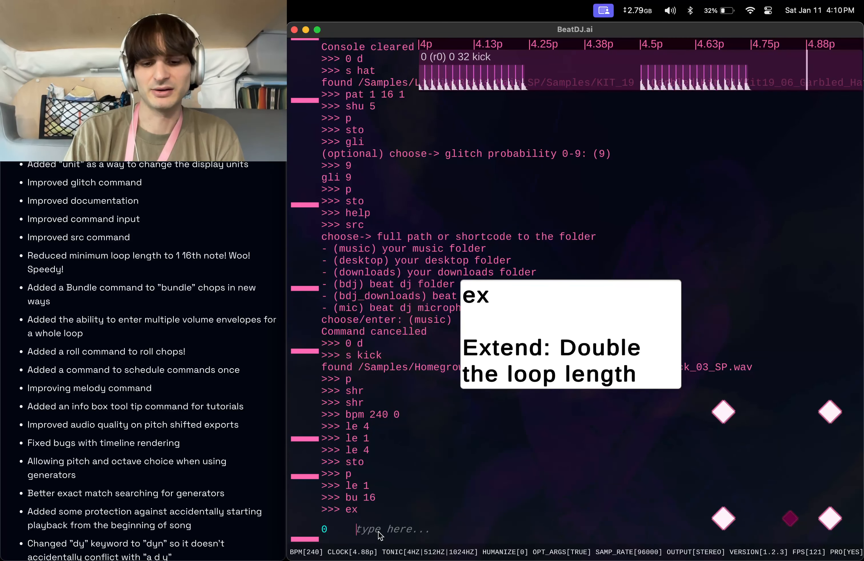
Stop playback with sto and enter the chop pattern pat 1 16 1.
text(sto)
key(Return)
text(pat 1)
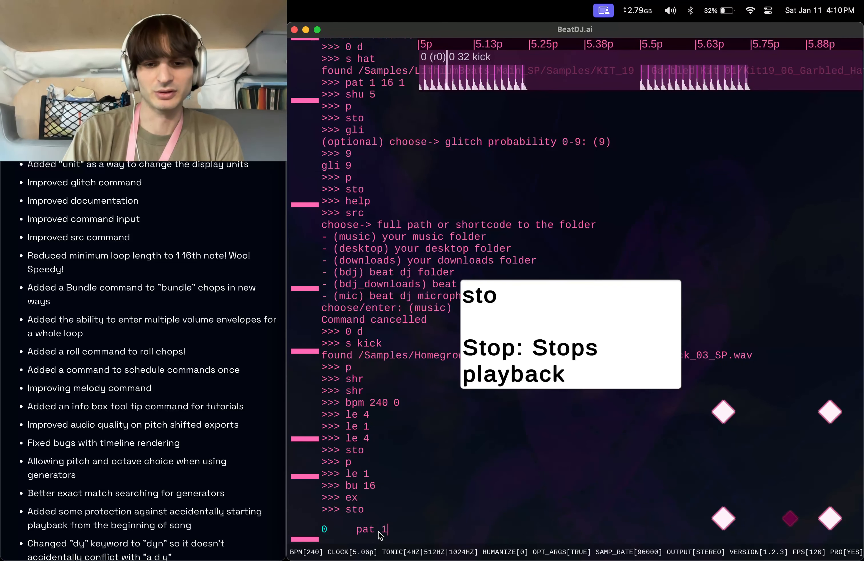
text( 16 1)
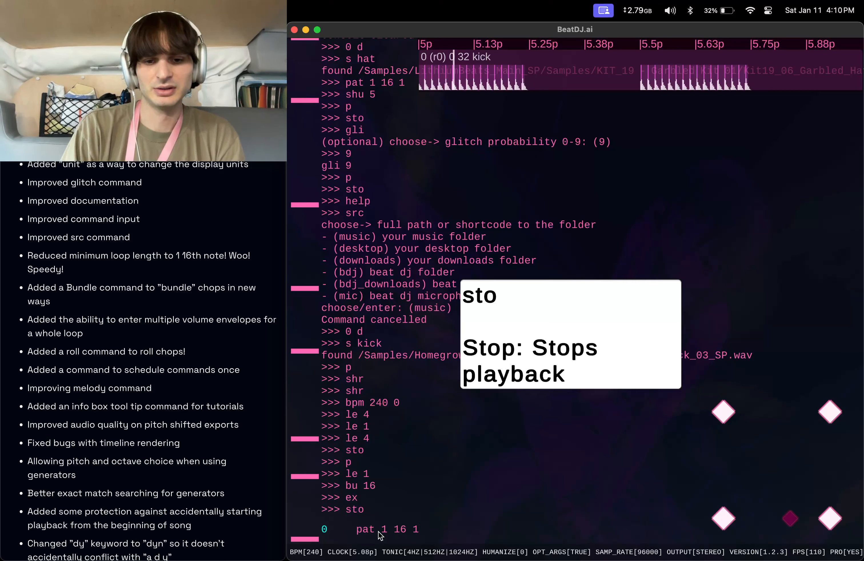
key(Return)
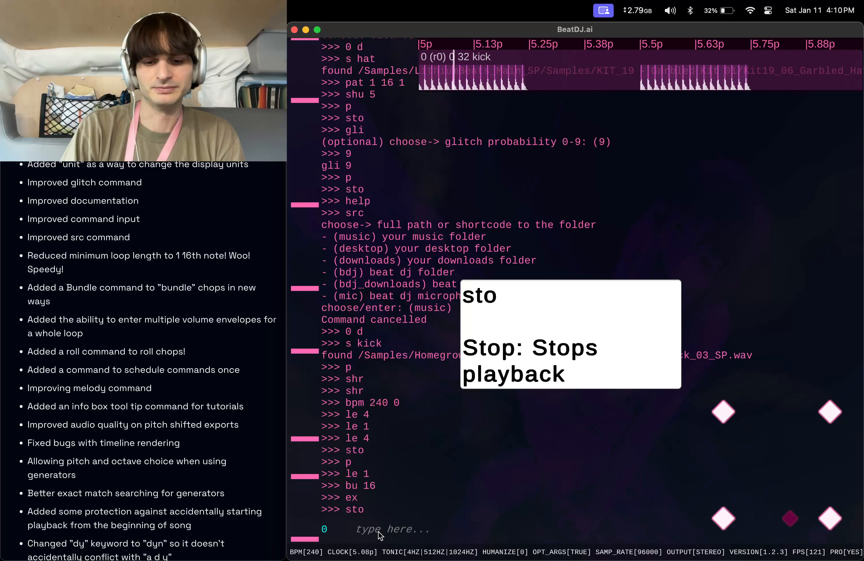
Shrink the loop with shr and set the loop length to 1 with le 1.
text(mel)
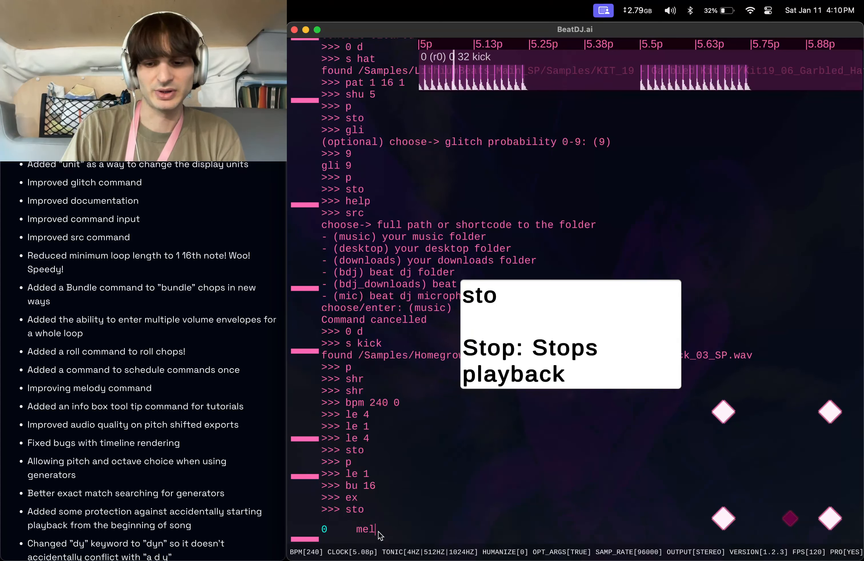
key(BackSpace)
key(BackSpace)
key(BackSpace)
text(shr)
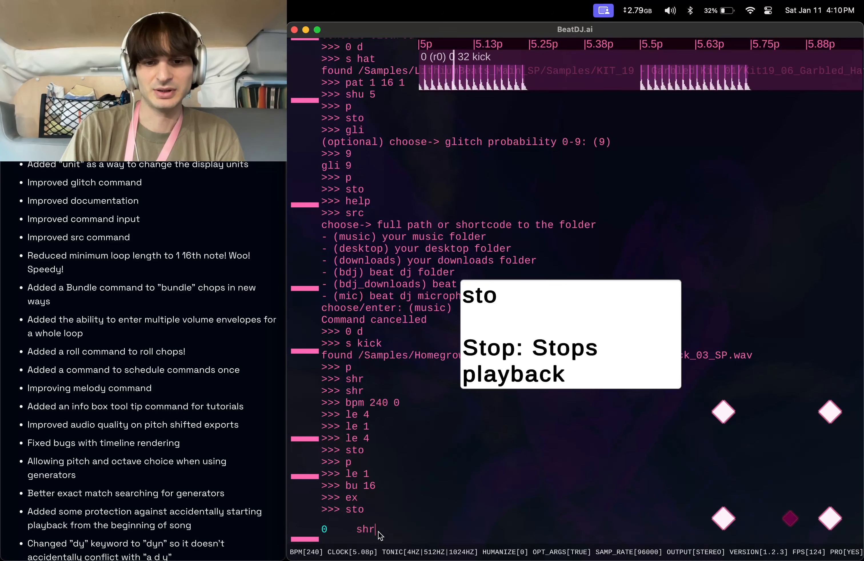
key(Return)
text(le 1)
key(Return)
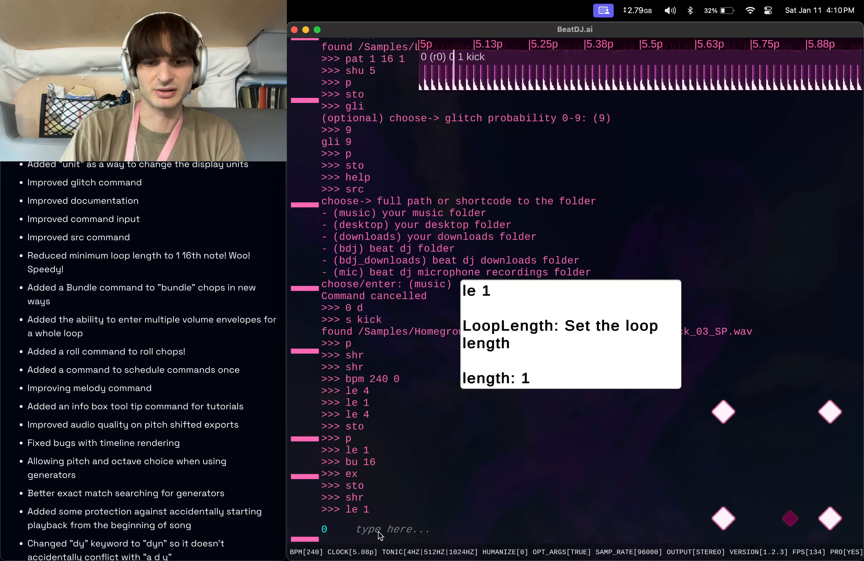
Play the loop from the beginning with p and stop it with sto.
text(p)
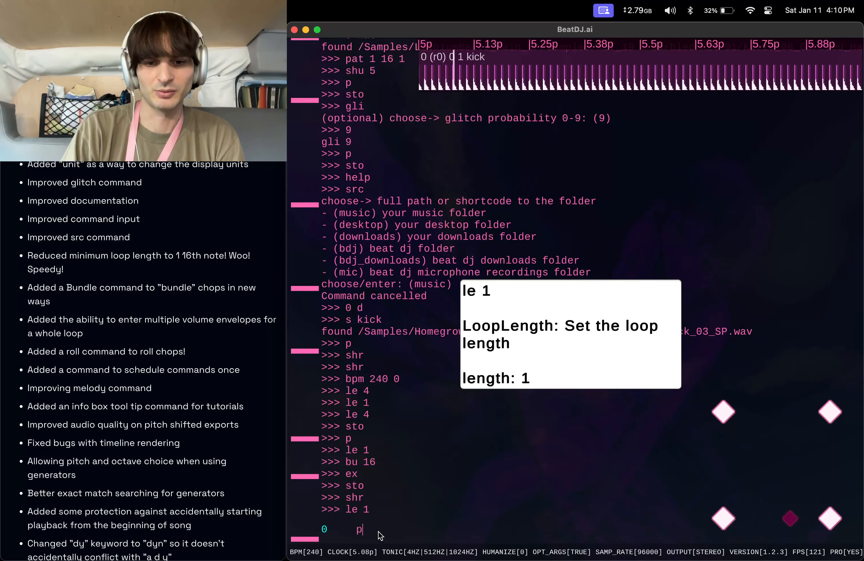
key(Return)
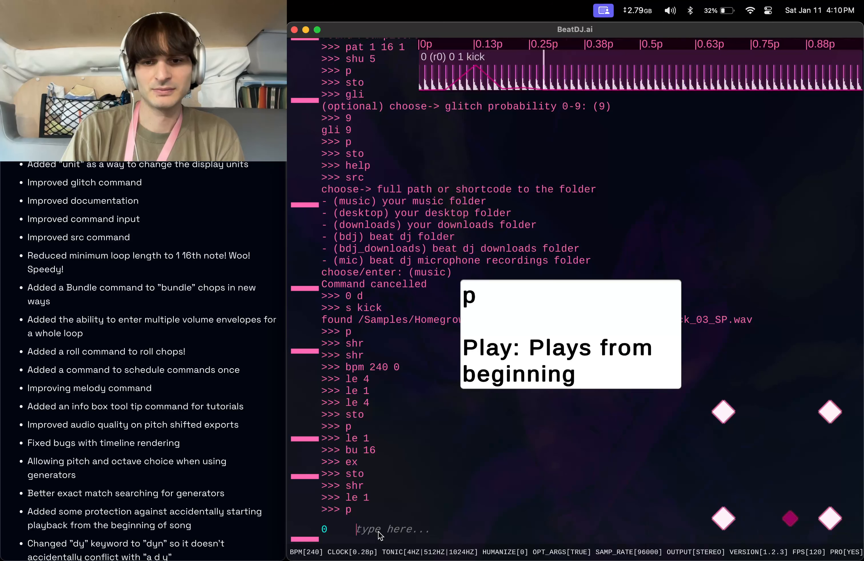
text(sto)
key(Return)
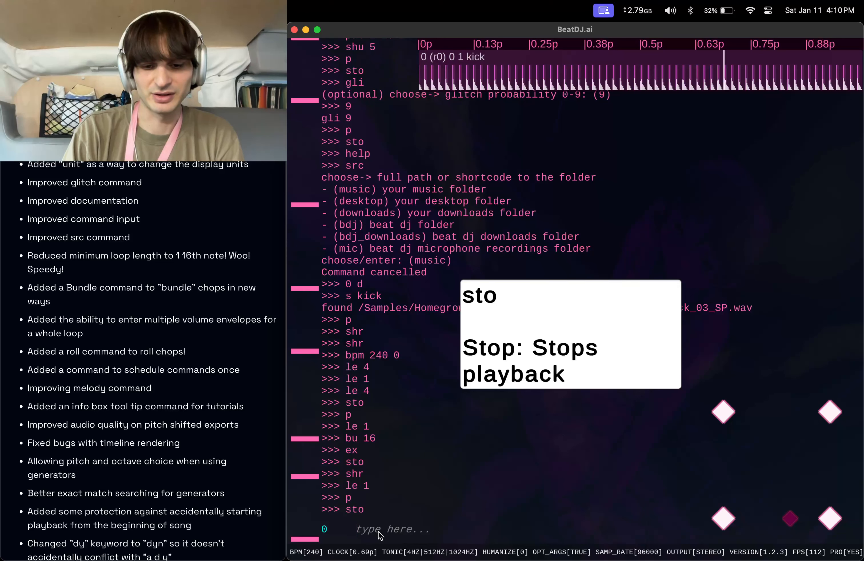
Bundle the chops into length 64 with bu 64 and apply melody pattern a with mel a.
text(bu 64)
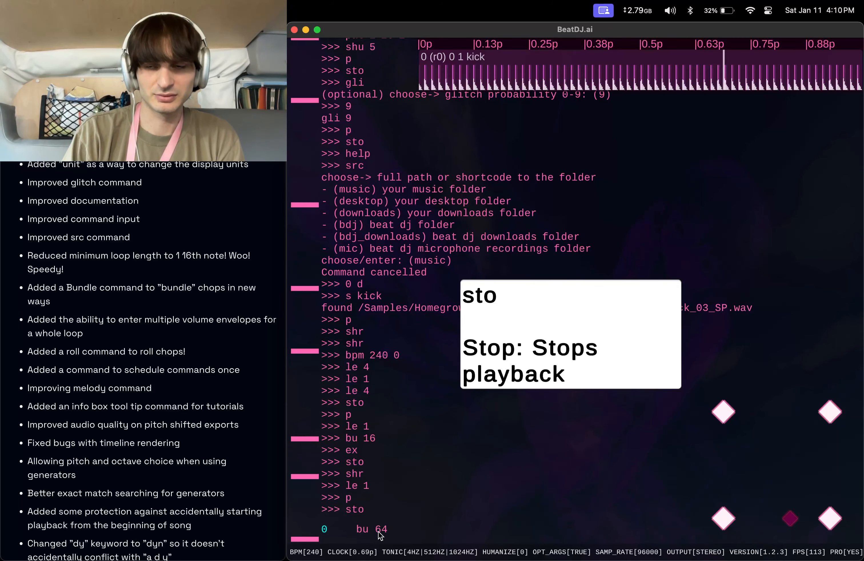
key(Return)
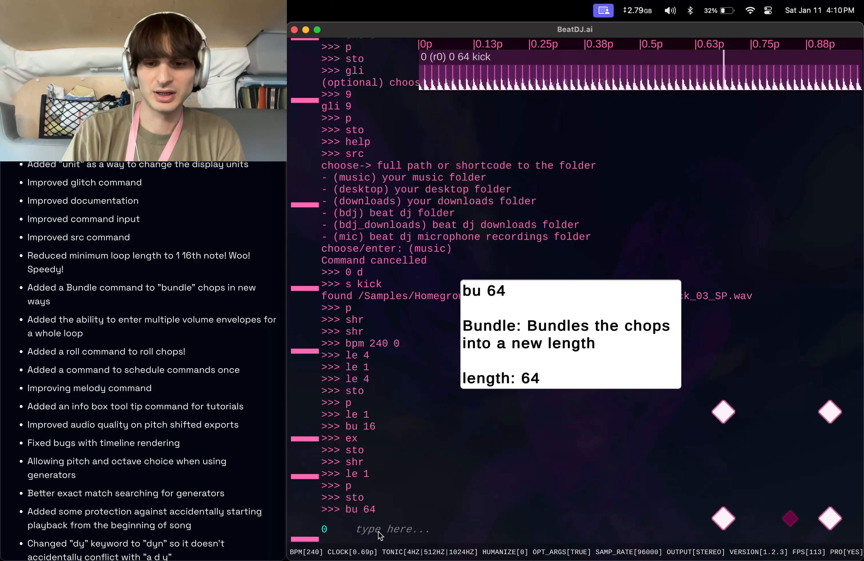
text(mel a)
key(Return)
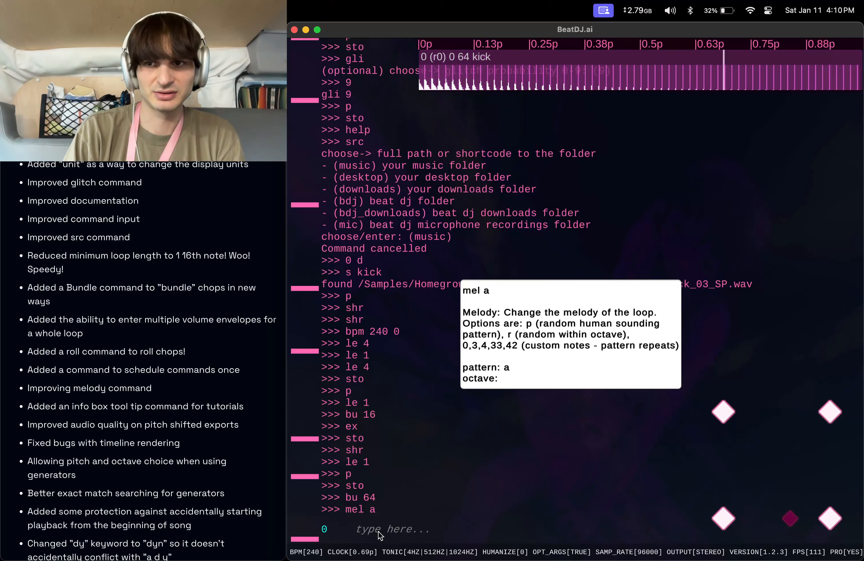
Play from the beginning with p and change the melody pattern to 0 with mel 0.
text(p)
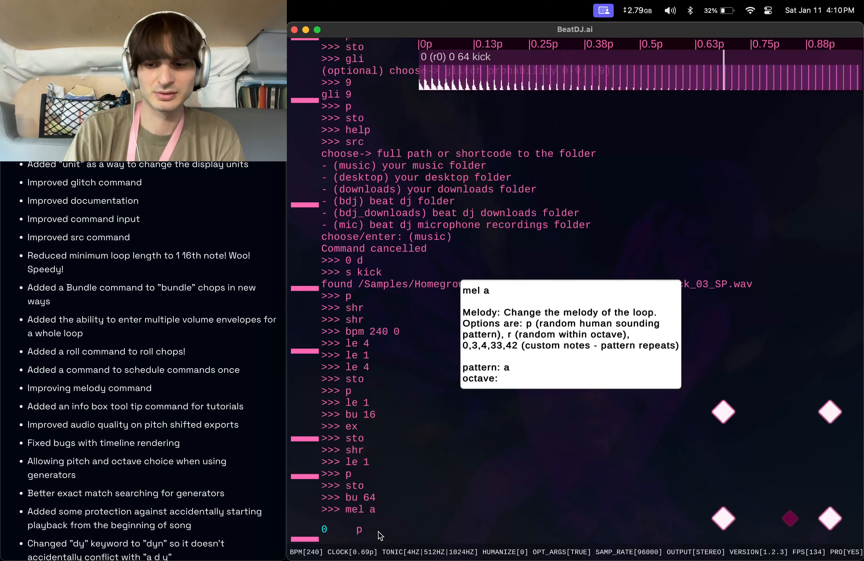
key(Return)
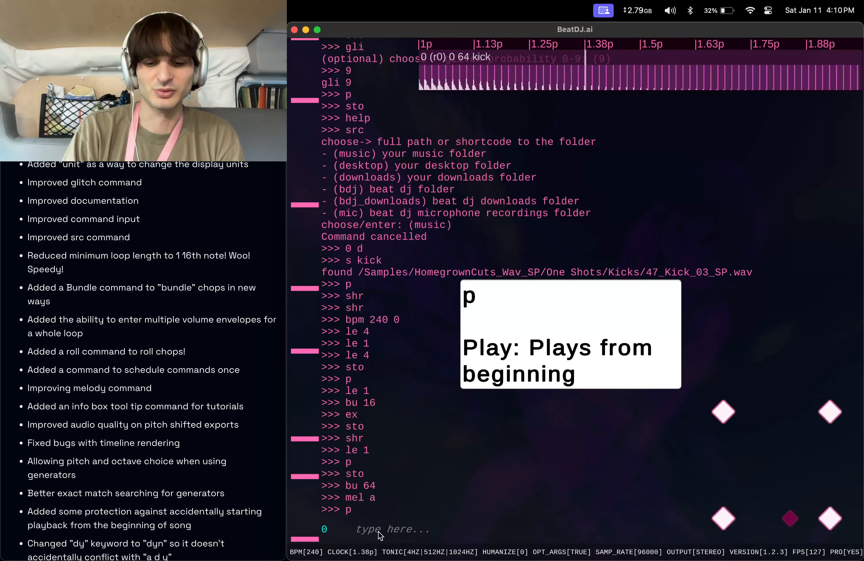
text(mel 0)
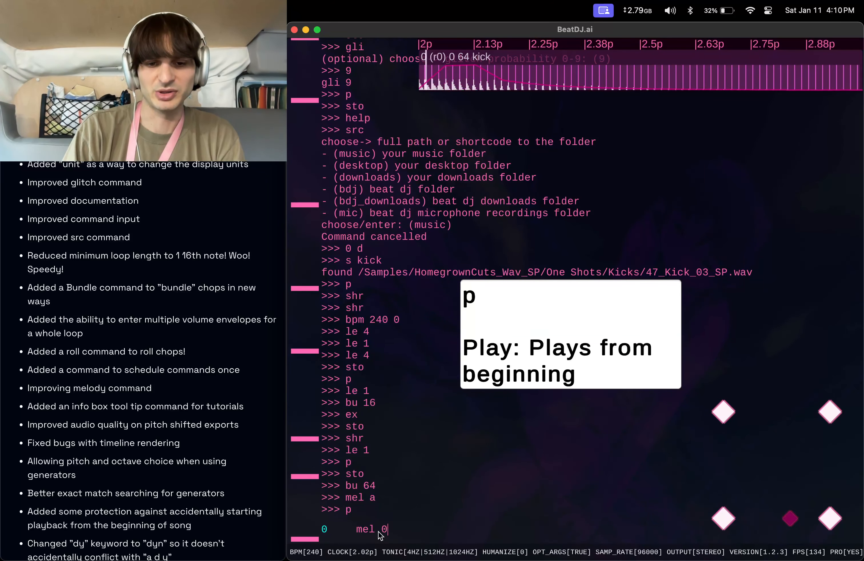
key(Return)
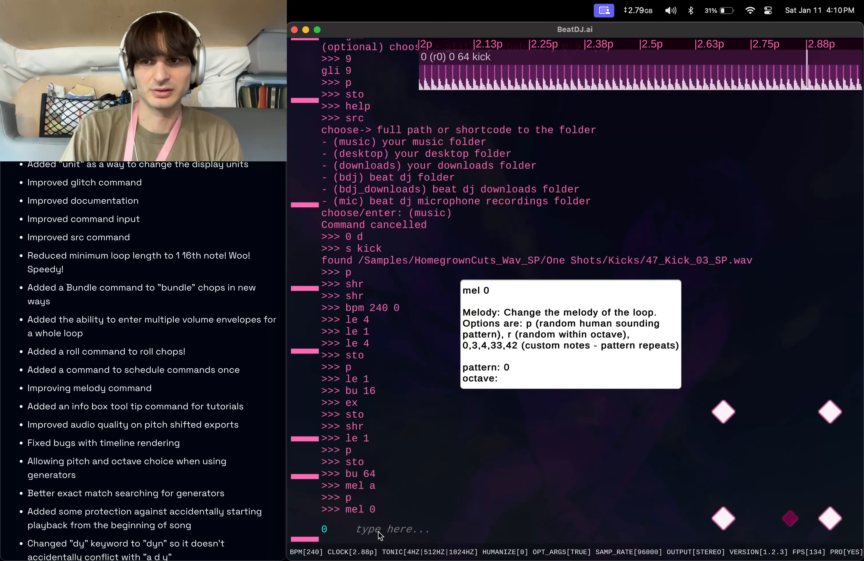
Stop playback with sto and reapply melody pattern a with mel a.
text(sto)
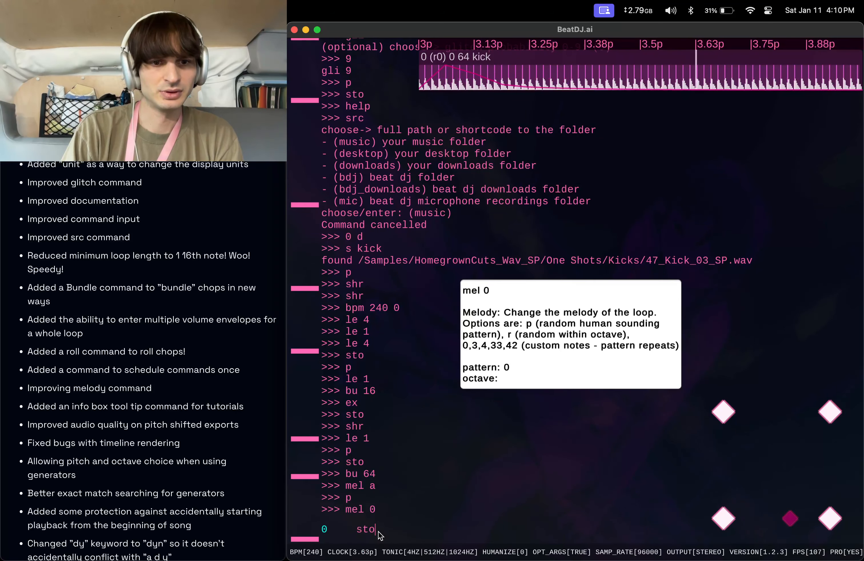
key(Return)
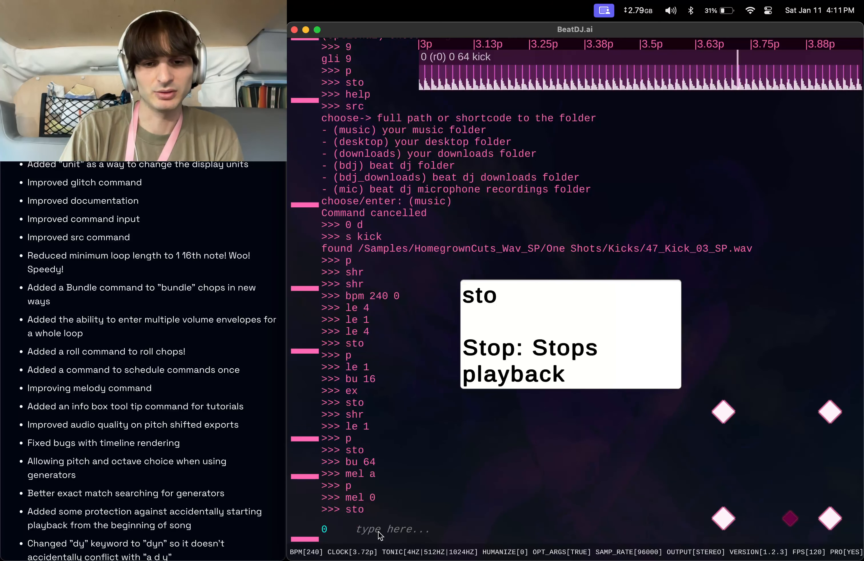
text(d)
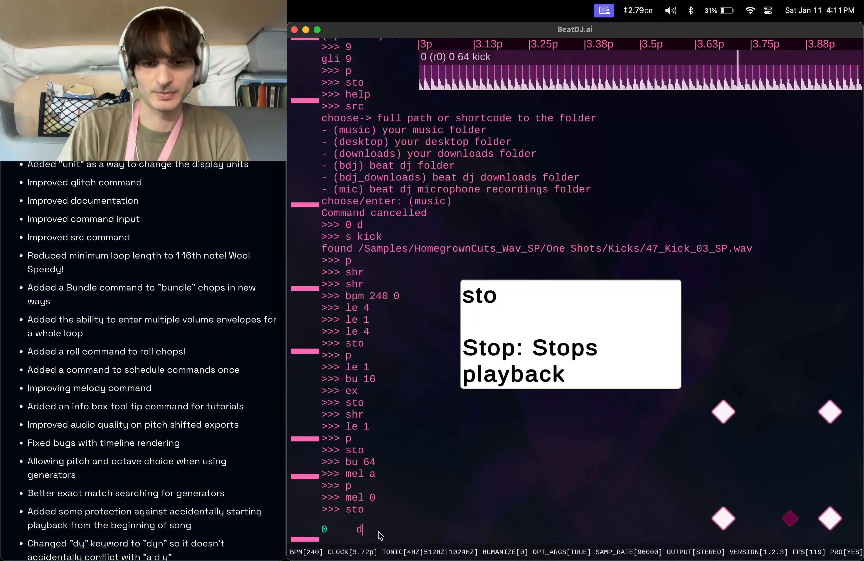
key(BackSpace)
text(mel a)
key(Return)
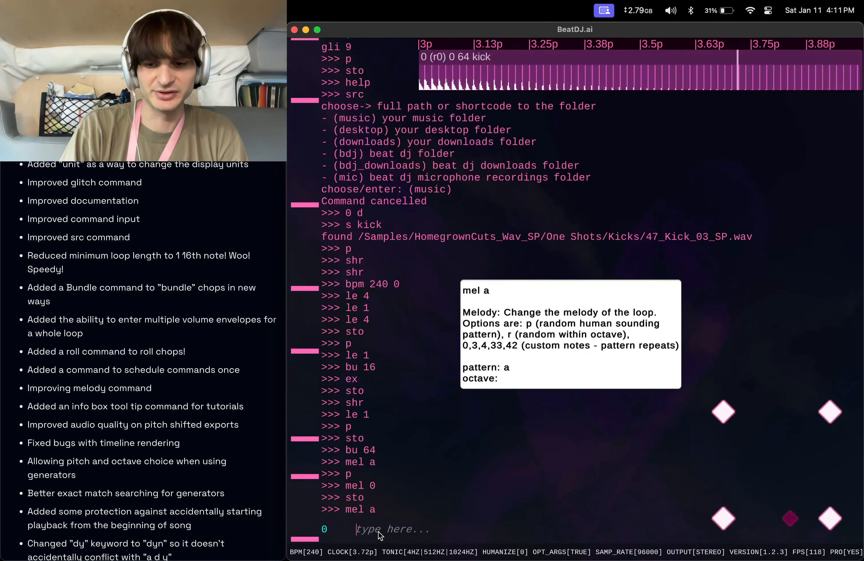
Play the melodic loop from the beginning with p, then stop it with sto.
text(p)
key(Return)
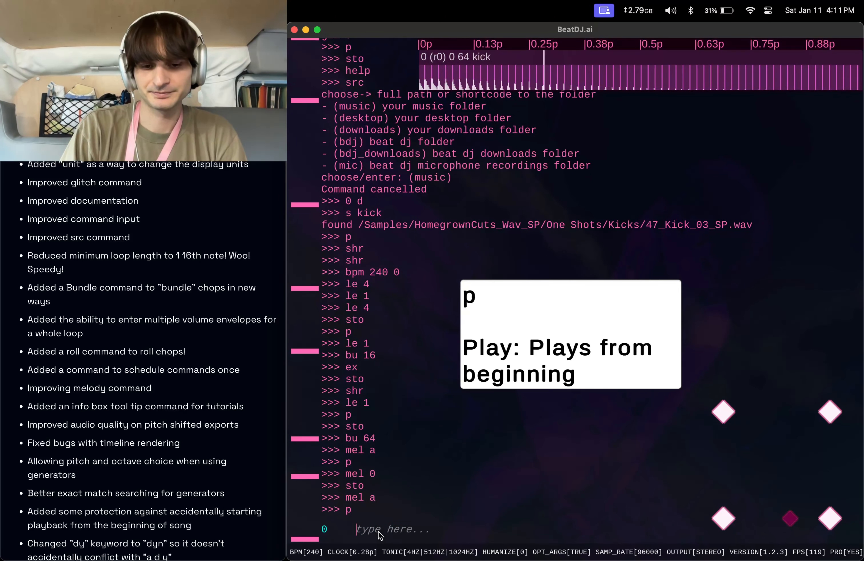
text(sto)
key(Return)
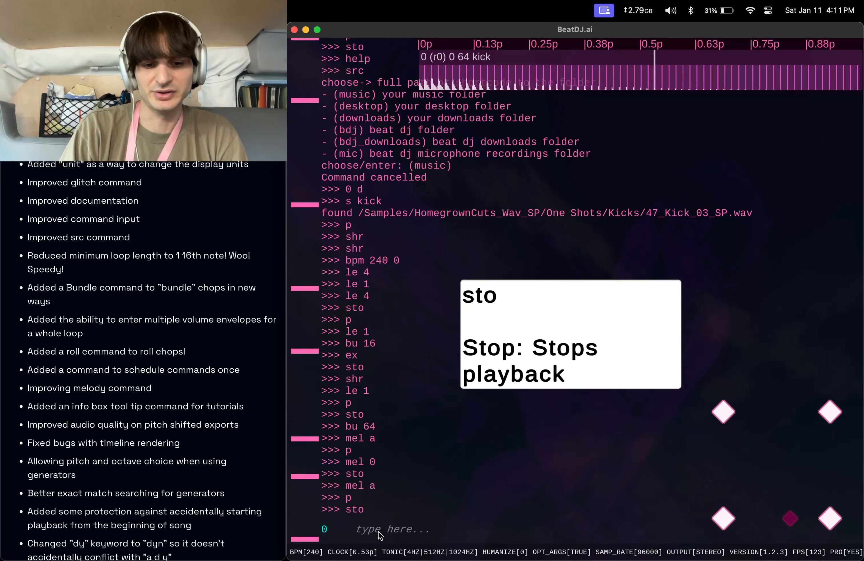
Bundle the chops into length 32 with bu 32 and play from the beginning with p.
text(bu 32)
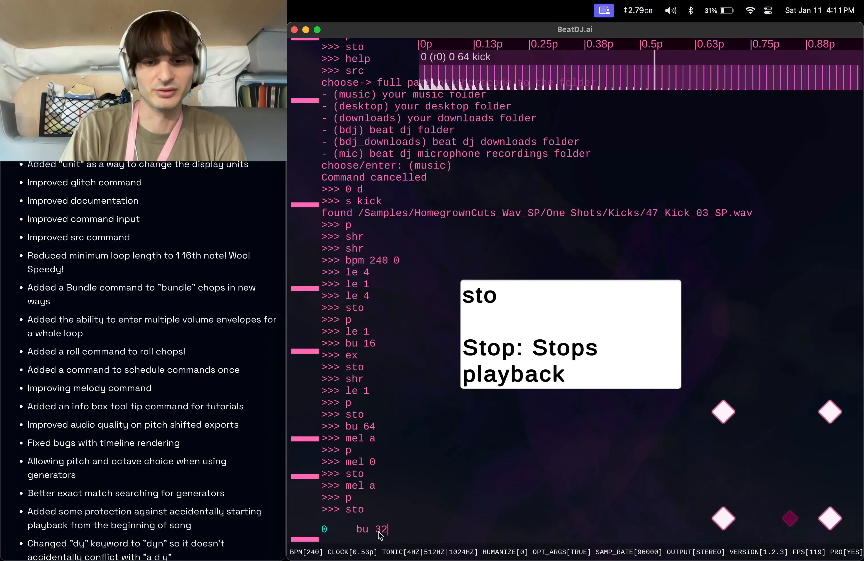
key(Return)
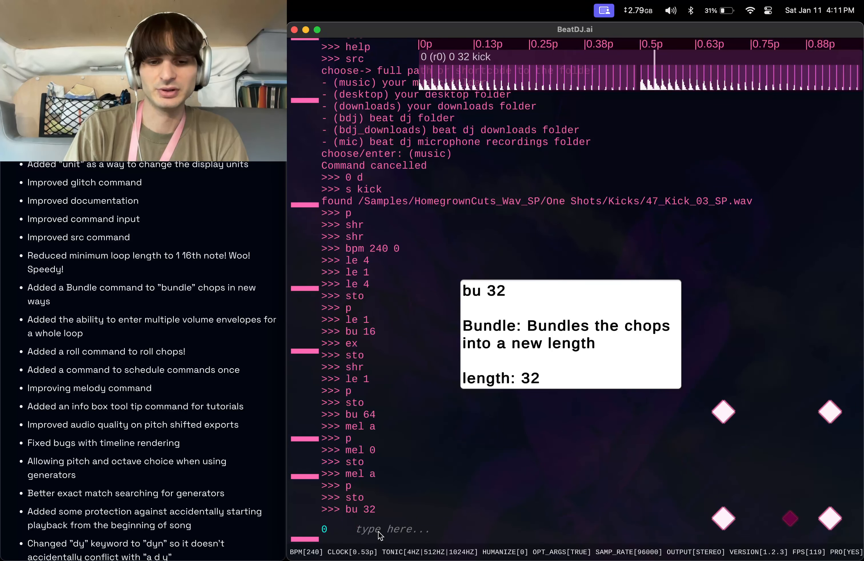
text(p)
key(Return)
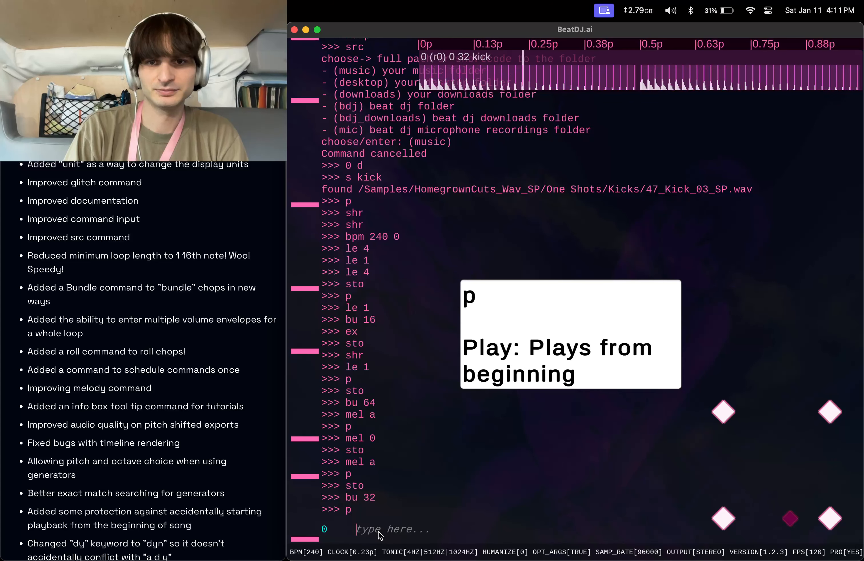
Stop playback with sto.
text(s)
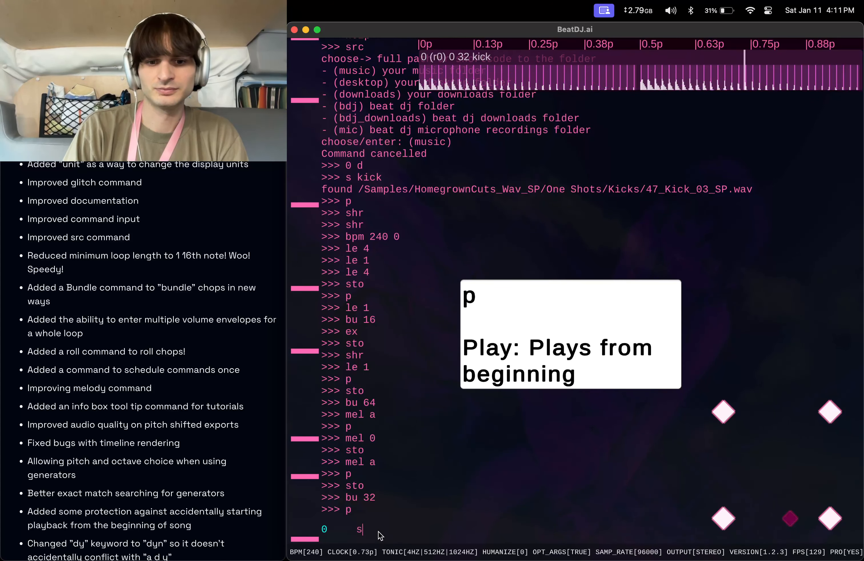
text(to)
key(Return)
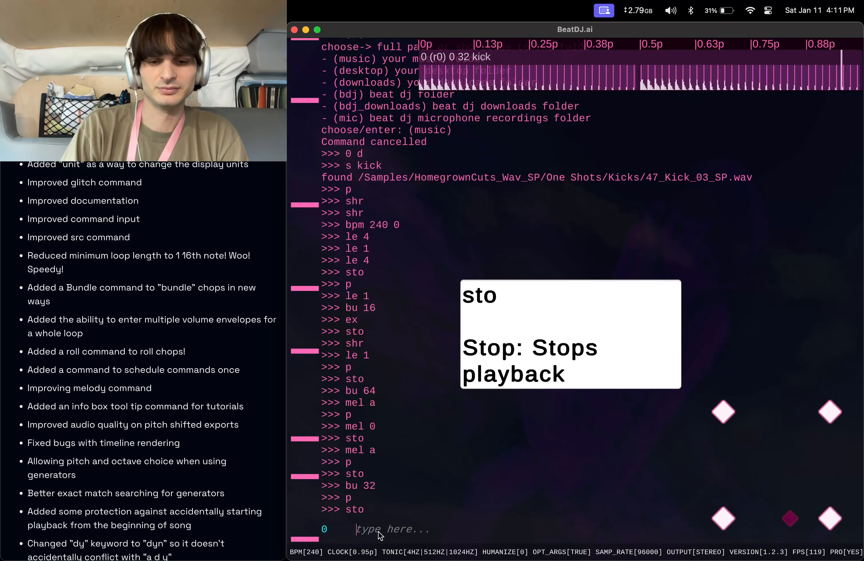
text(bu)
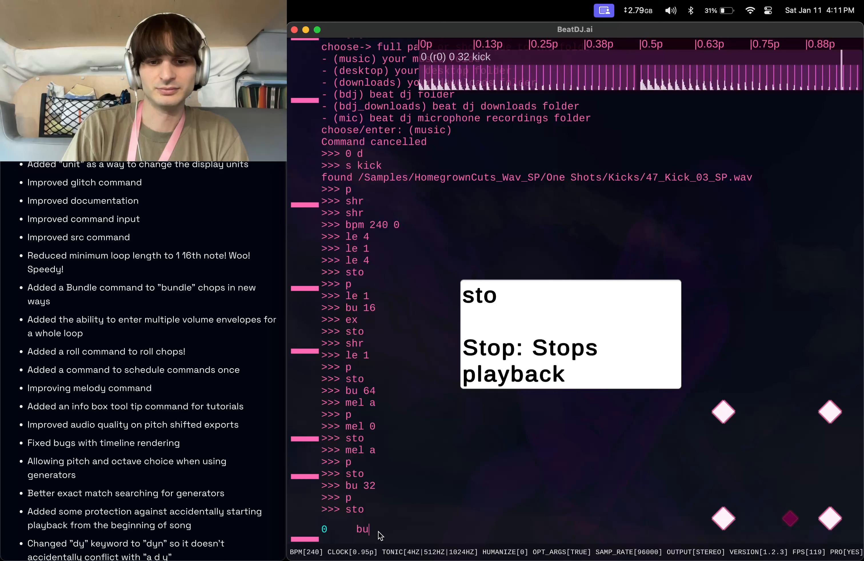
key(BackSpace)
key(BackSpace)
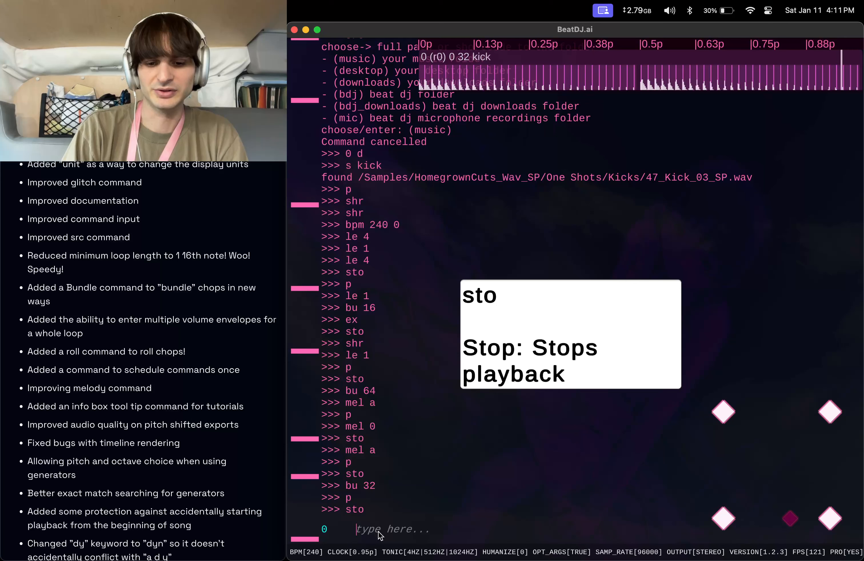
Shuffle the chops with shu 4 and delete the selected sound with d.
text(shu 4)
key(Return)
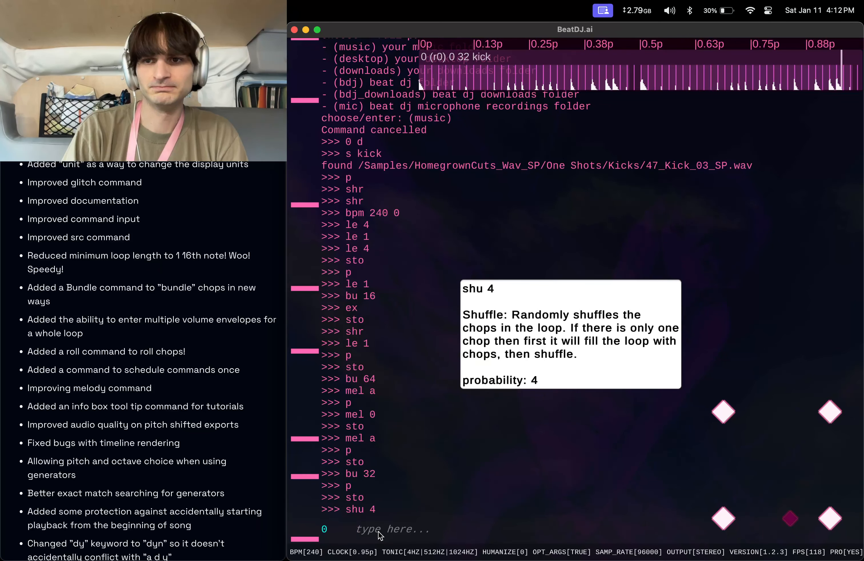
text(d)
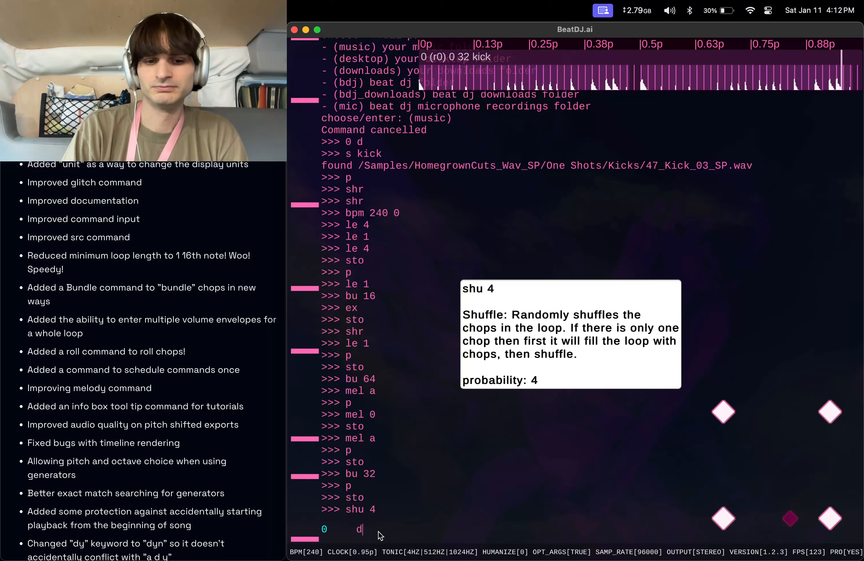
key(Return)
Create a new kick splitter with s kick and bundle its chops into length 16 with bu 16.
text(s kick)
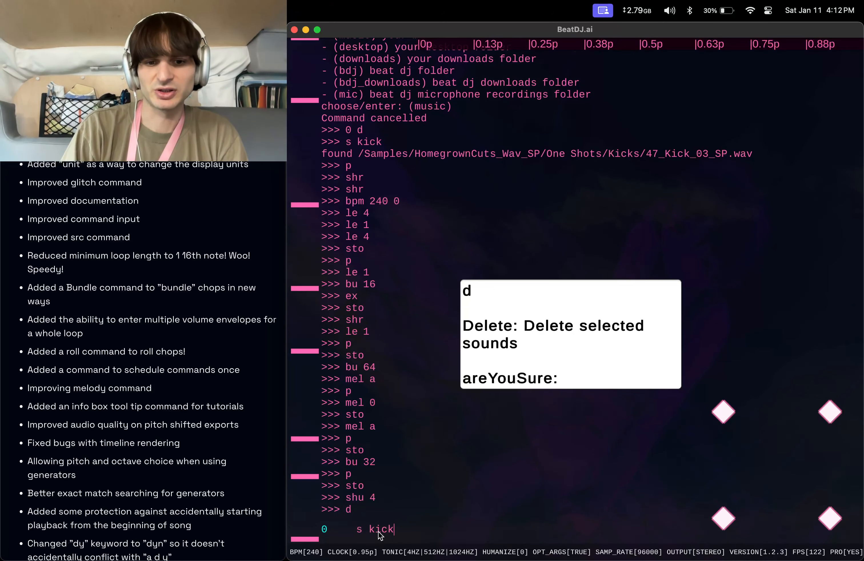
key(Return)
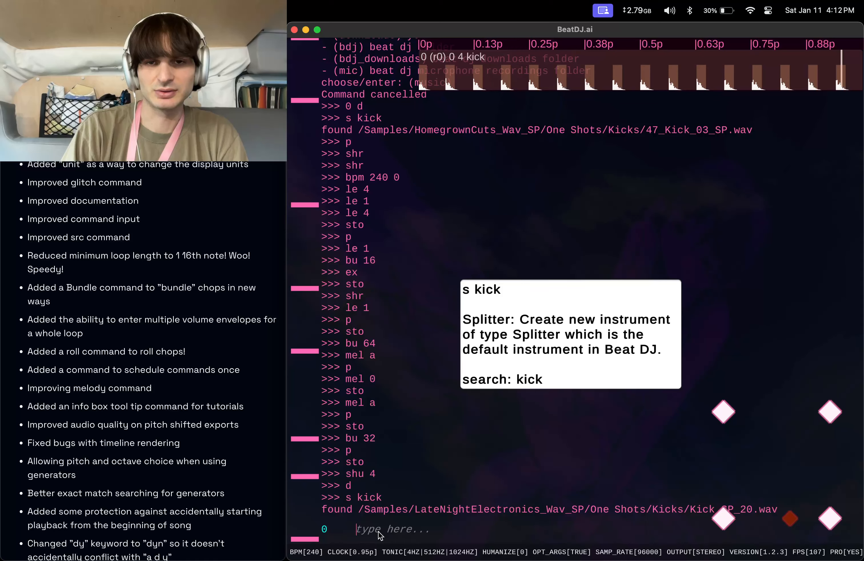
text(bu 16)
key(Return)
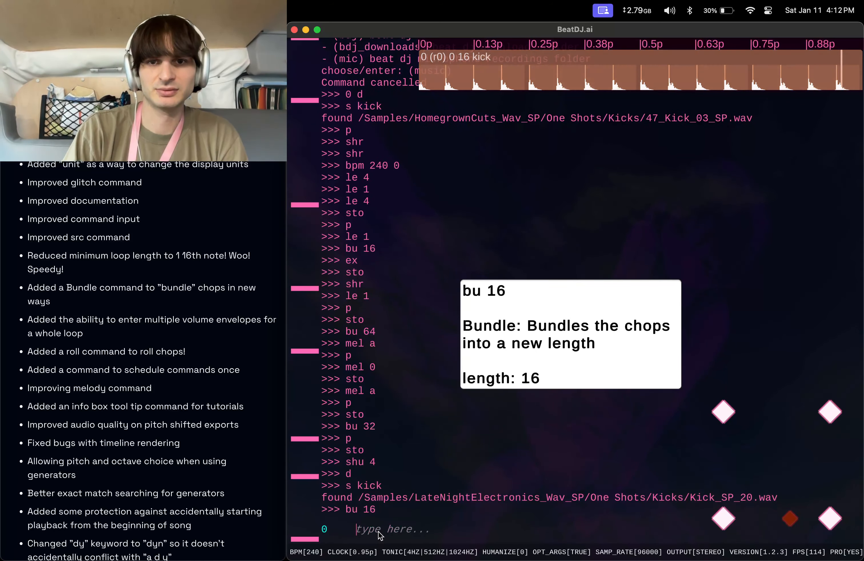
Play the new kick loop from the beginning with p and stop it with sto, twice.
text(p)
key(Return)
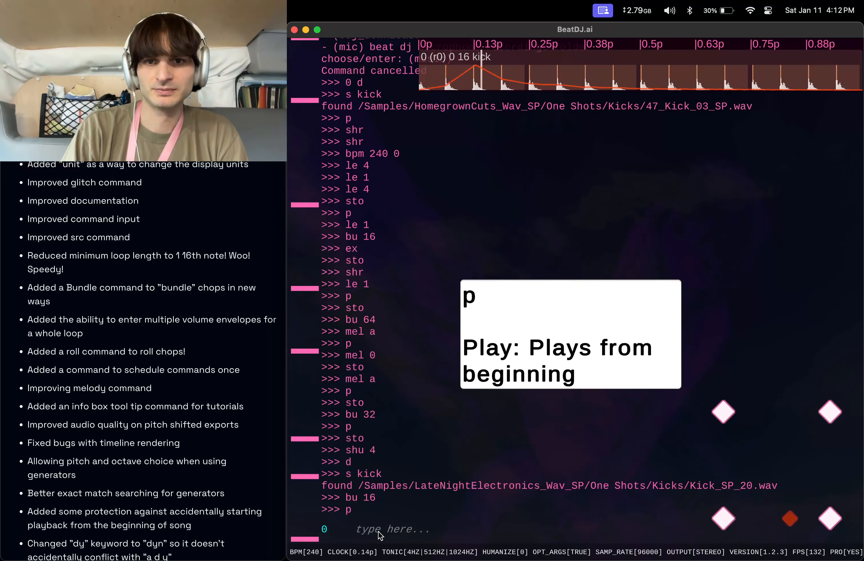
text(sto)
key(Return)
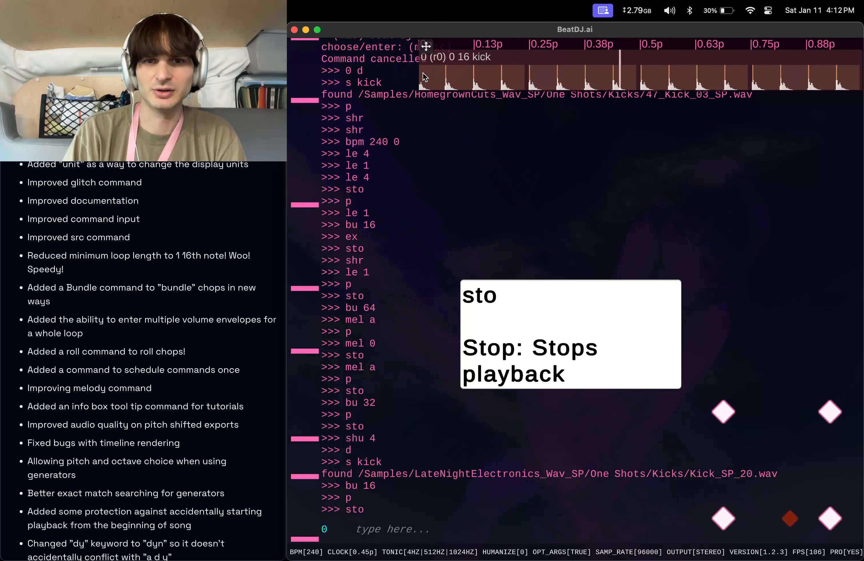
text(p)
key(Return)
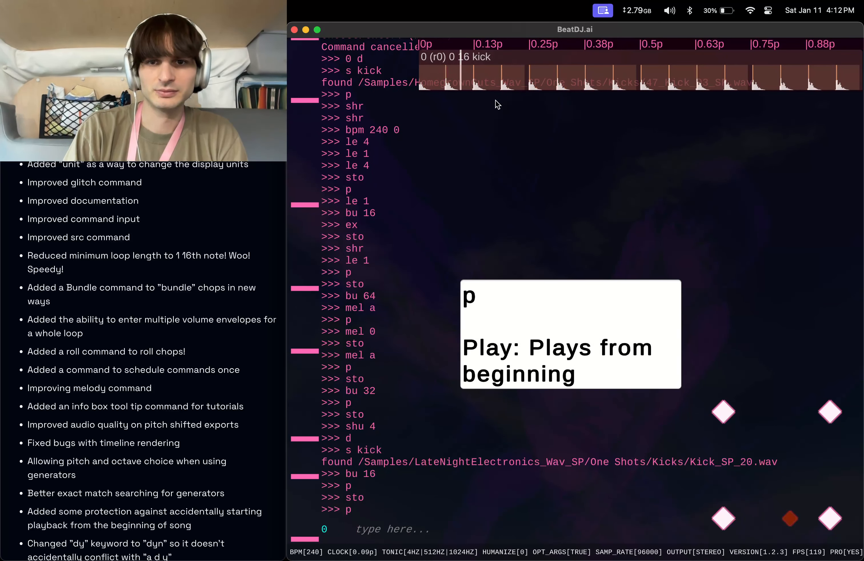
text(sto)
key(Return)
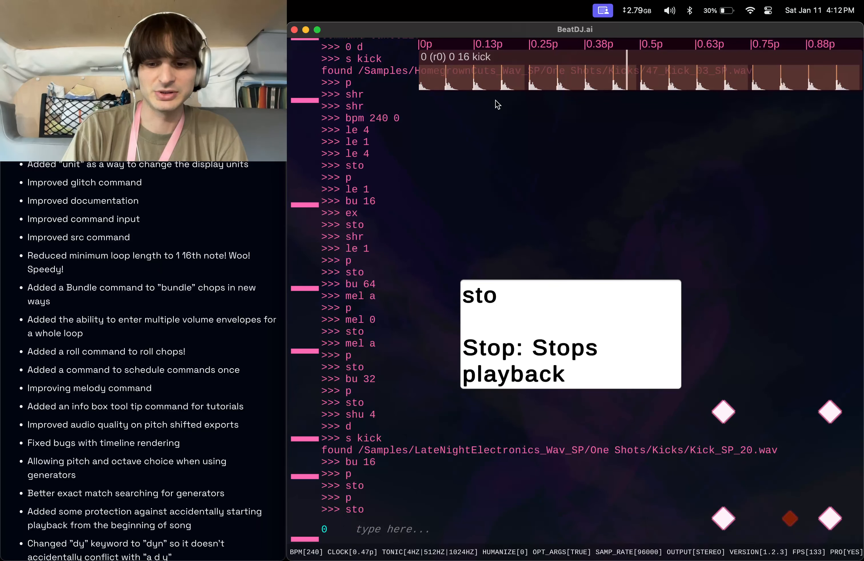
Set the loop region from 0p to 0.25p with the loop command.
text(loop 0p 0.25p)
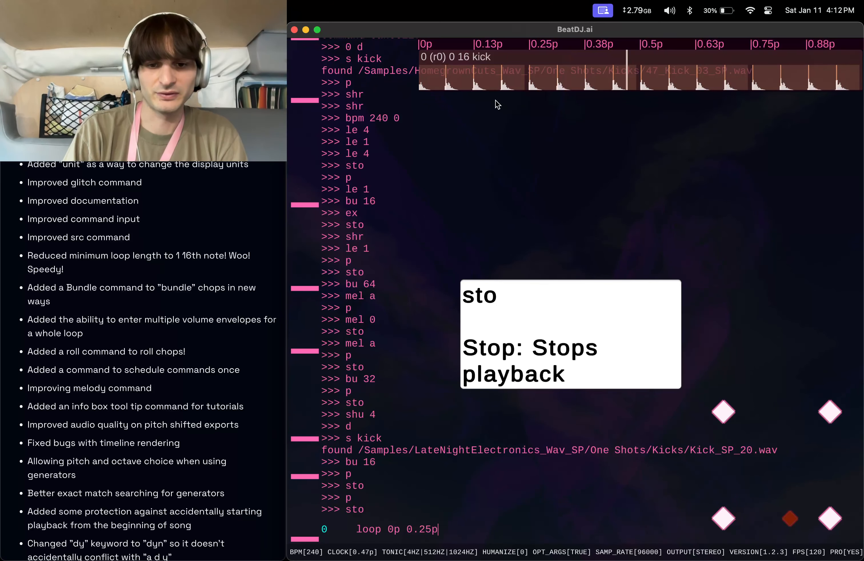
key(Return)
text(pf)
key(Return)
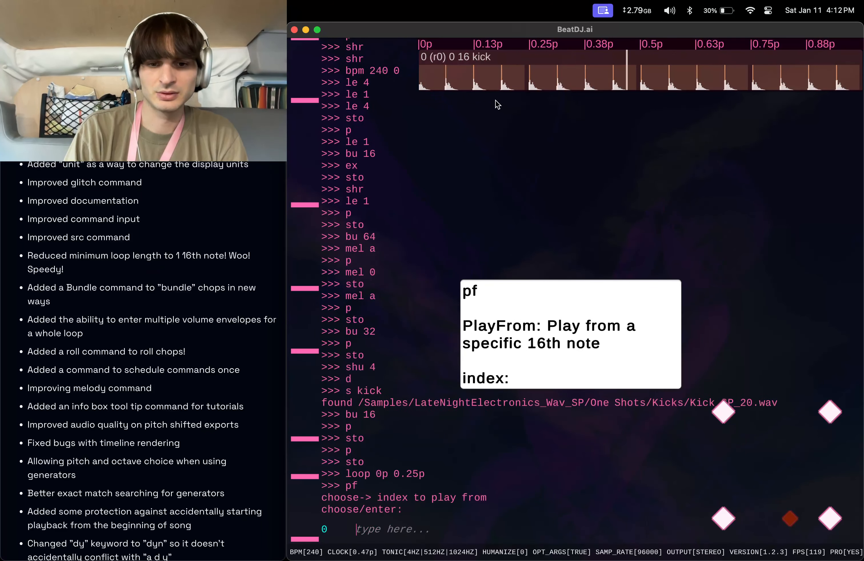
text(f)
key(Return)
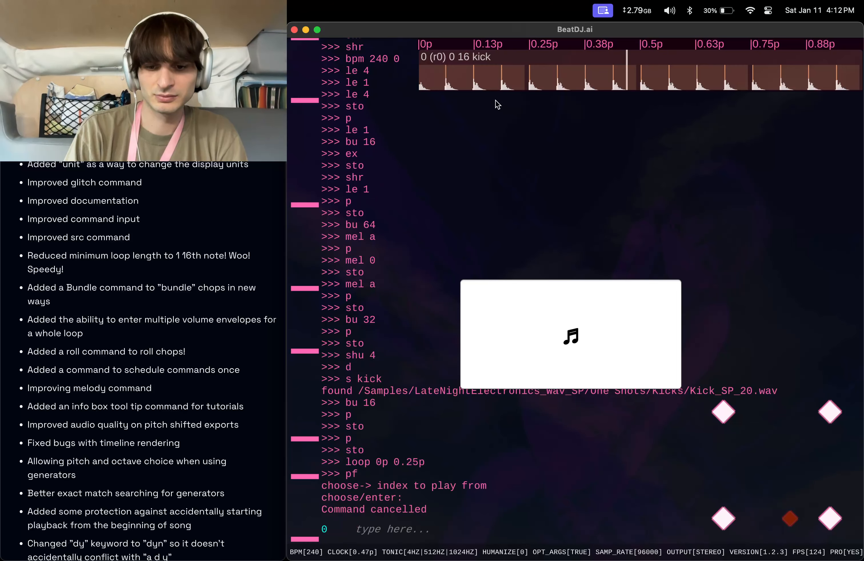
Play from the beginning and set the pitch multiplier to 0.6 with 0 transition time.
text(p)
key(Return)
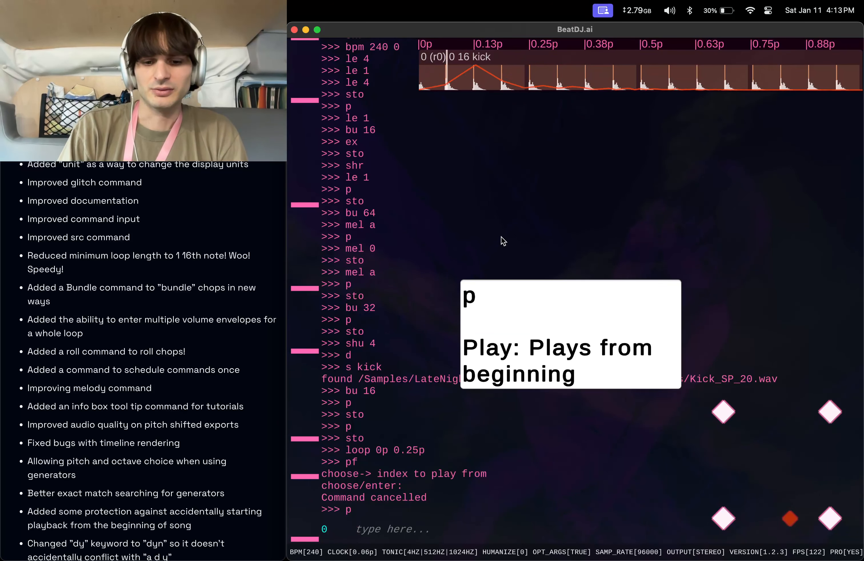
text(pit 0.6)
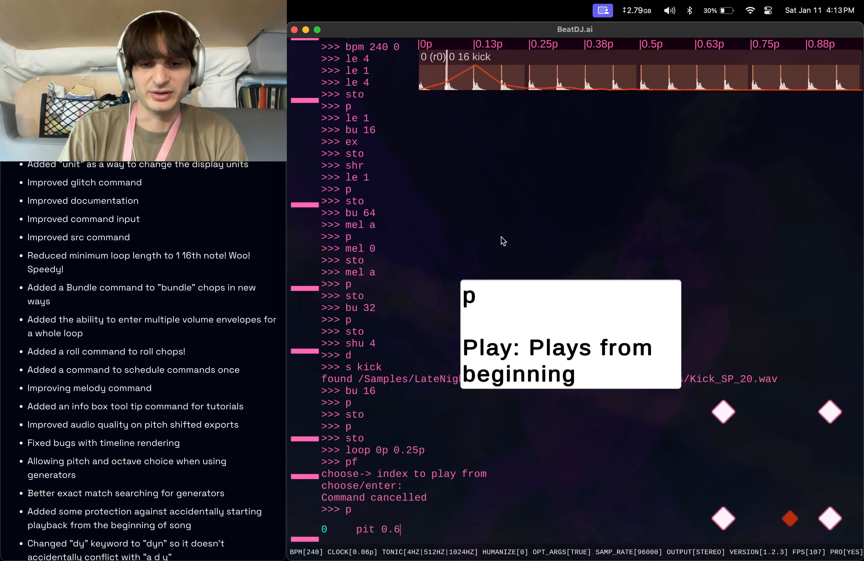
key(Return)
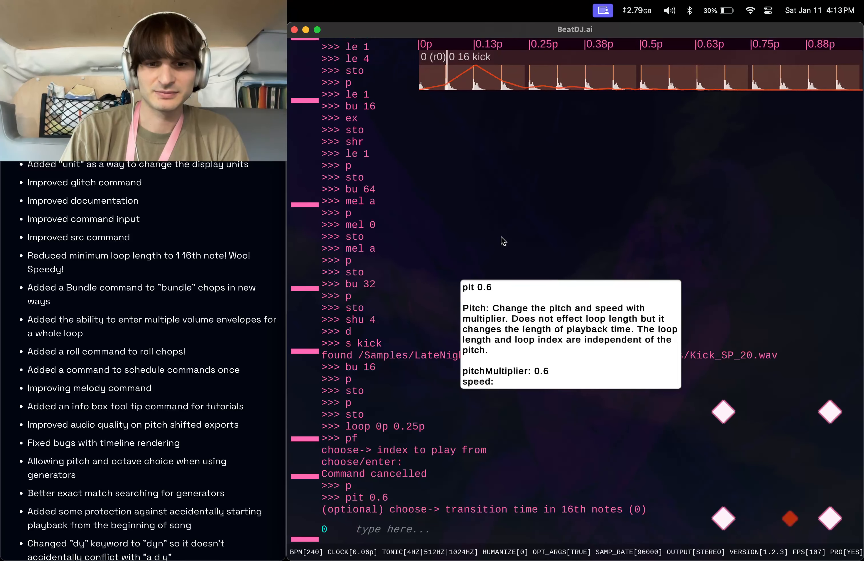
key(Return)
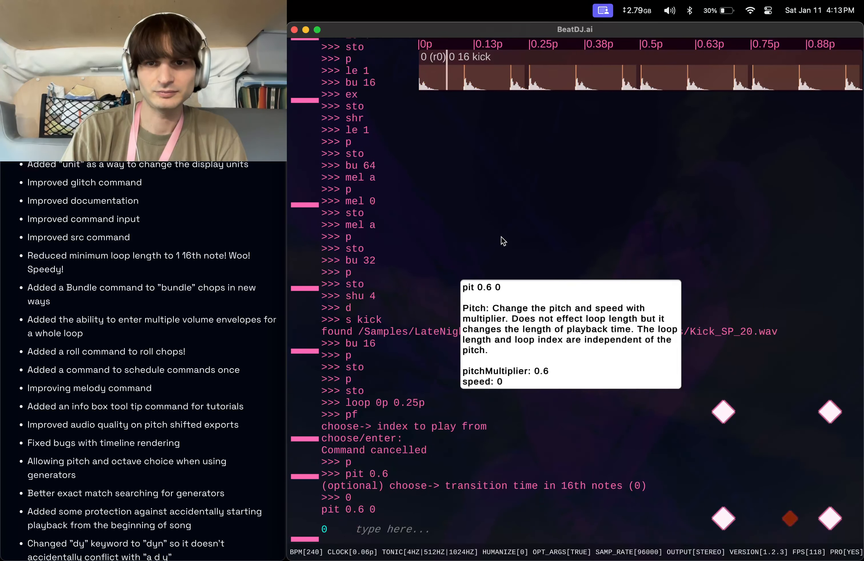
Set the pitch multiplier back to 1 with 0 transition time.
text(pit 1)
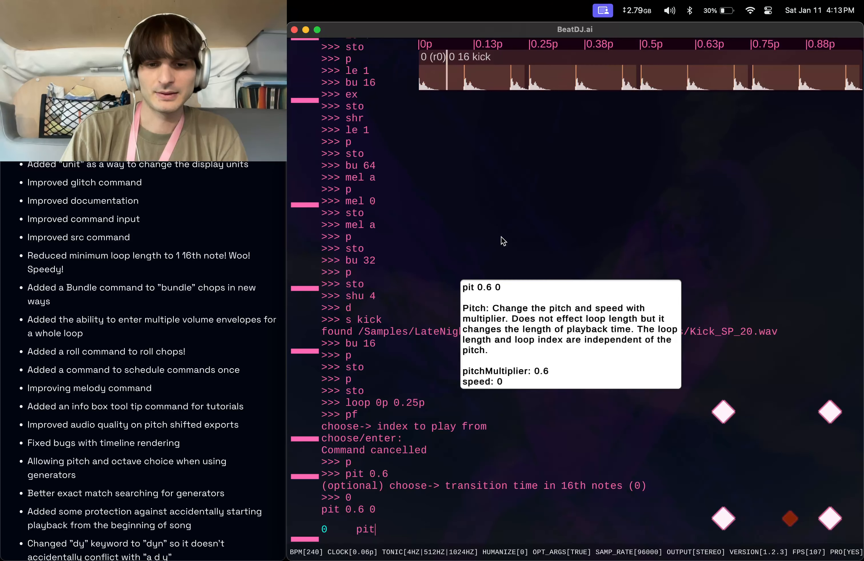
key(Return)
text(0)
key(Return)
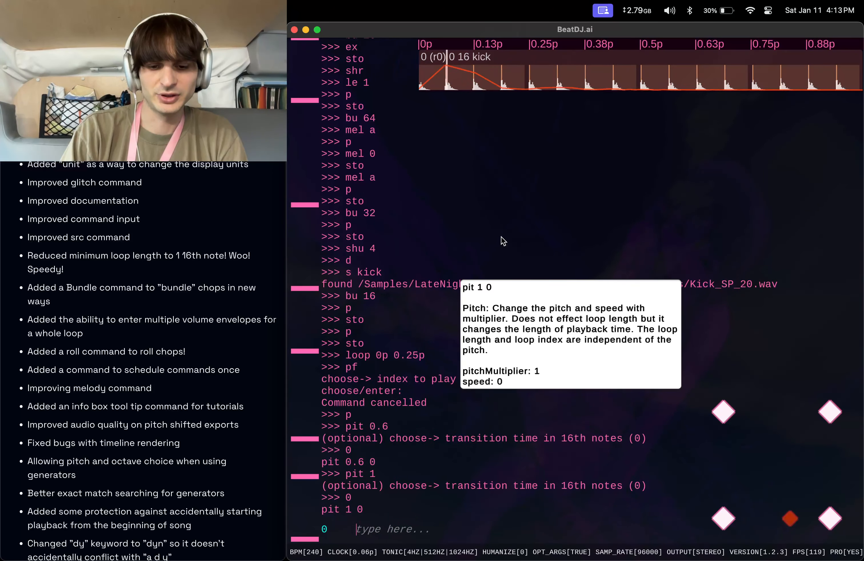
Bundle the kick chops into length 16, then re-bundle them into length 32 by editing the recalled command.
text(bu 16)
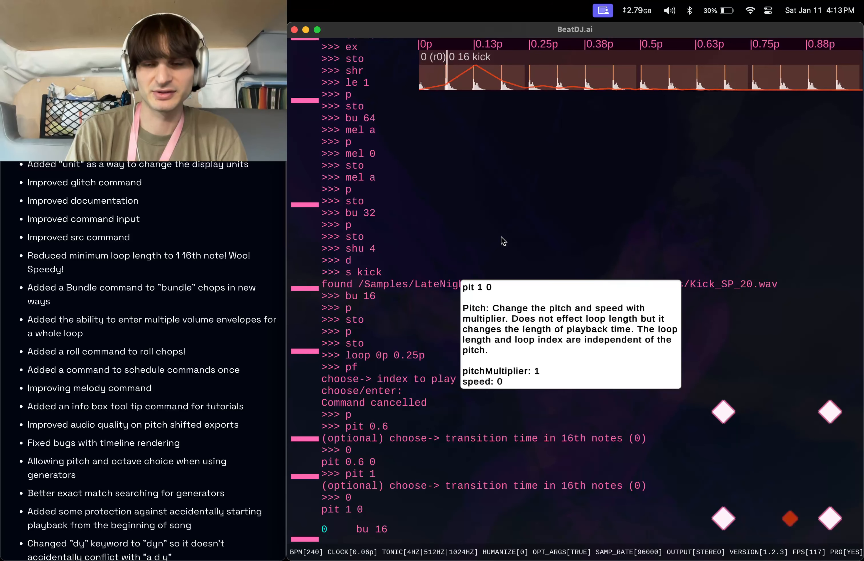
key(Return)
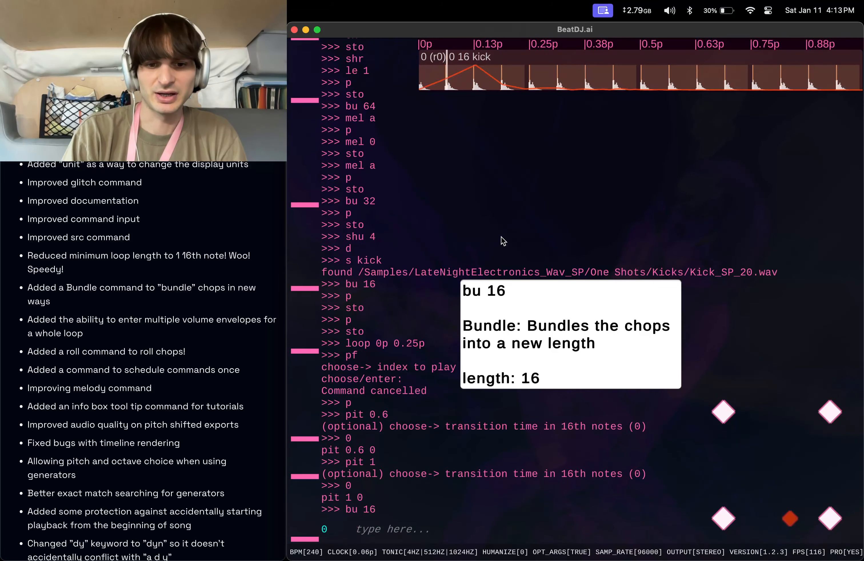
key(Up)
key(Up)
key(Up)
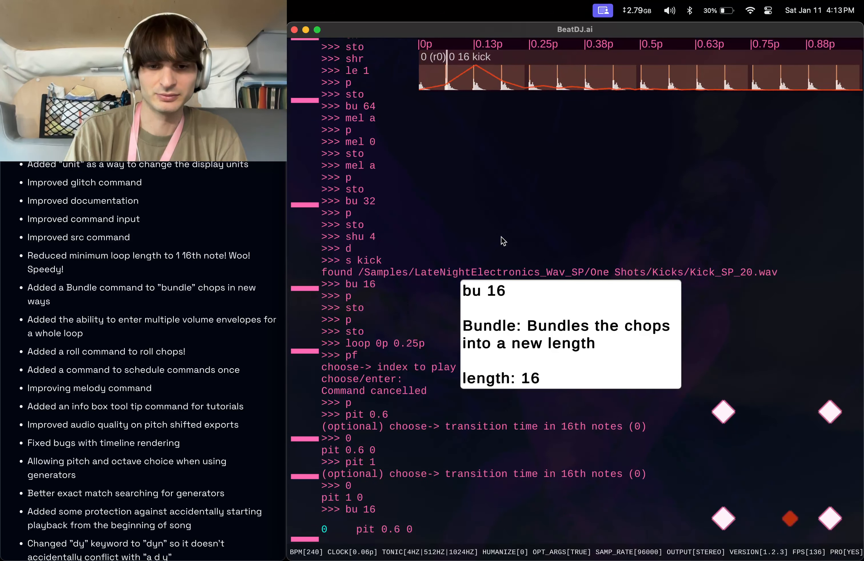
key(Up)
key(Up)
key(Up)
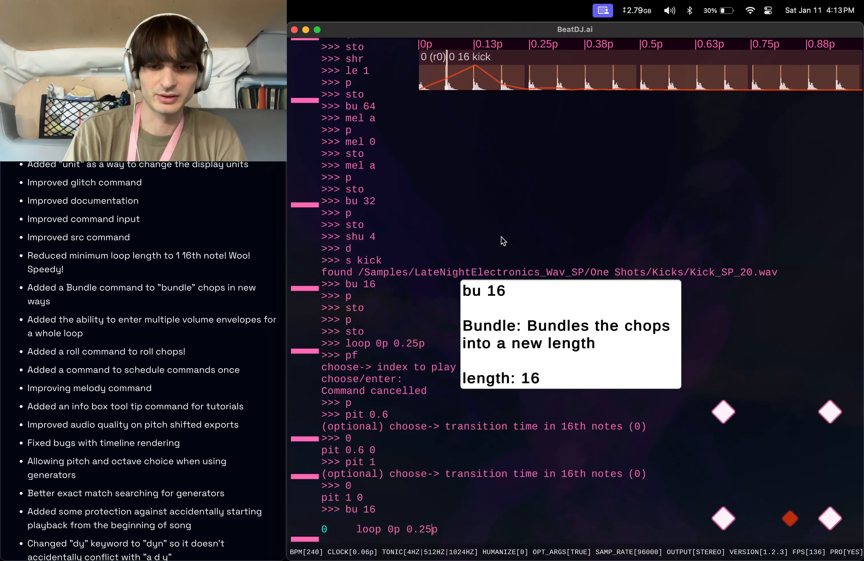
key(Left)
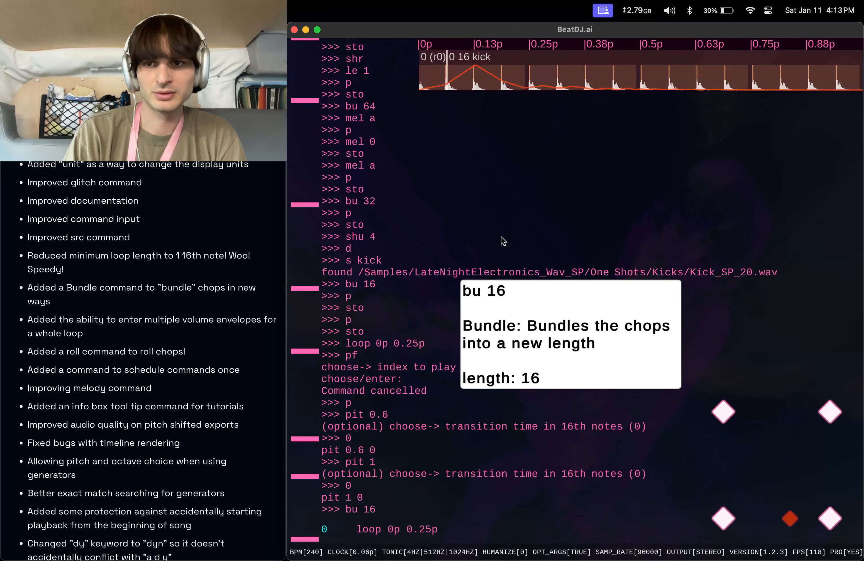
key(super+a)
key(BackSpace)
text(bu 32)
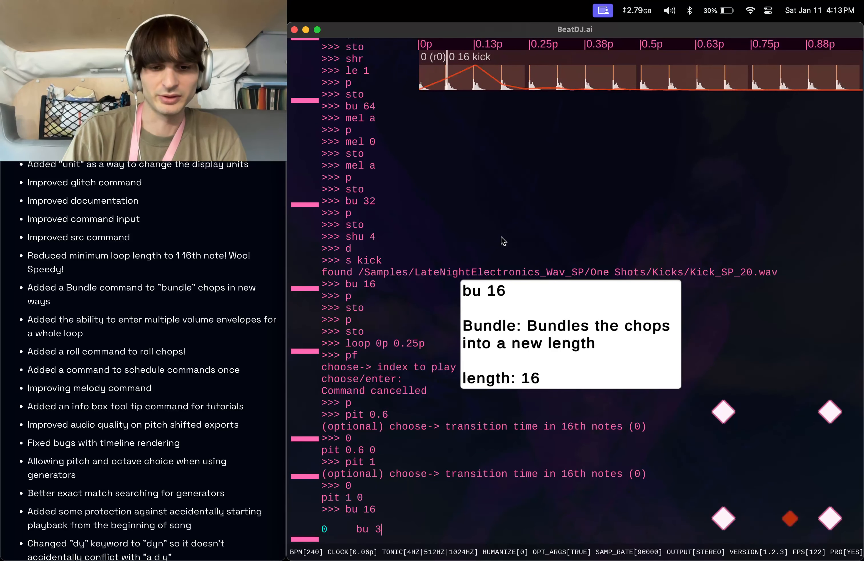
key(Return)
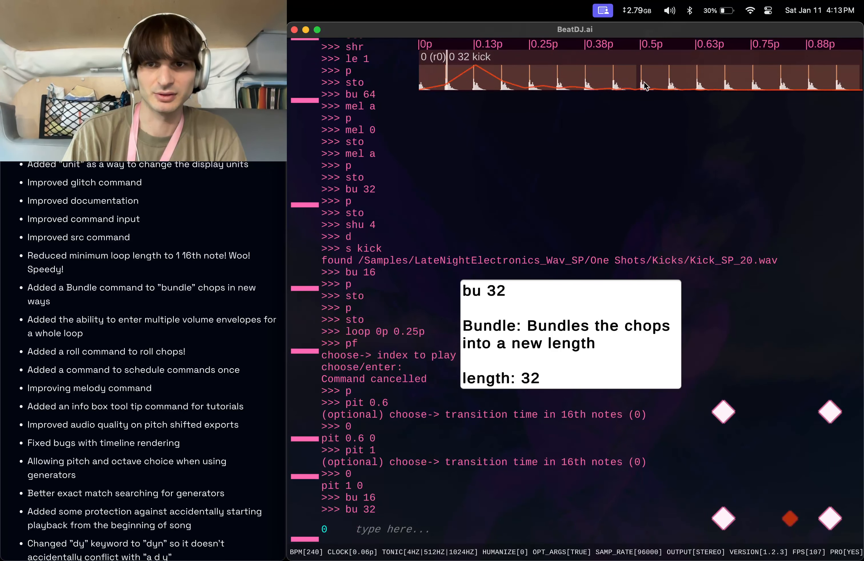
Recall the earlier loop command and change the loop region to 0p–0.5p.
key(Up)
key(Up)
key(Up)
key(Up)
key(Up)
key(Up)
key(Up)
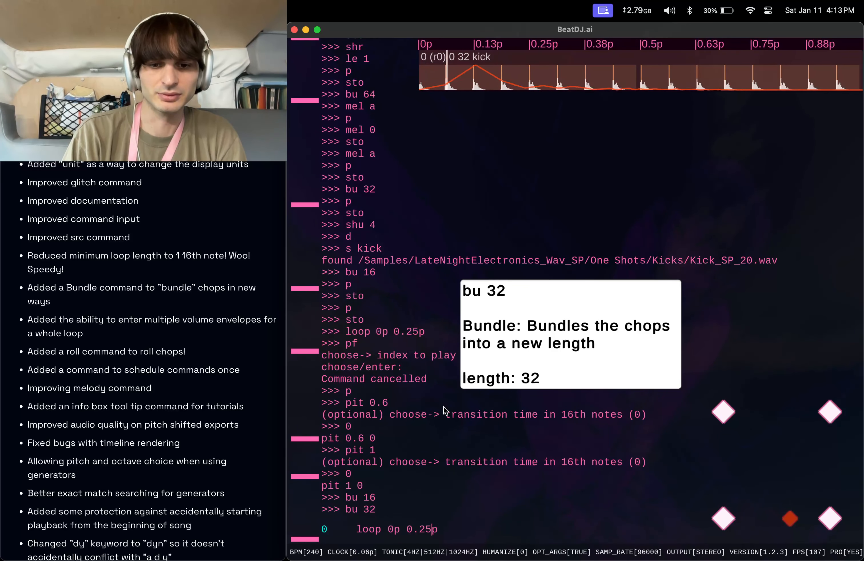
key(Left)
key(BackSpace)
key(BackSpace)
text(5)
key(Return)
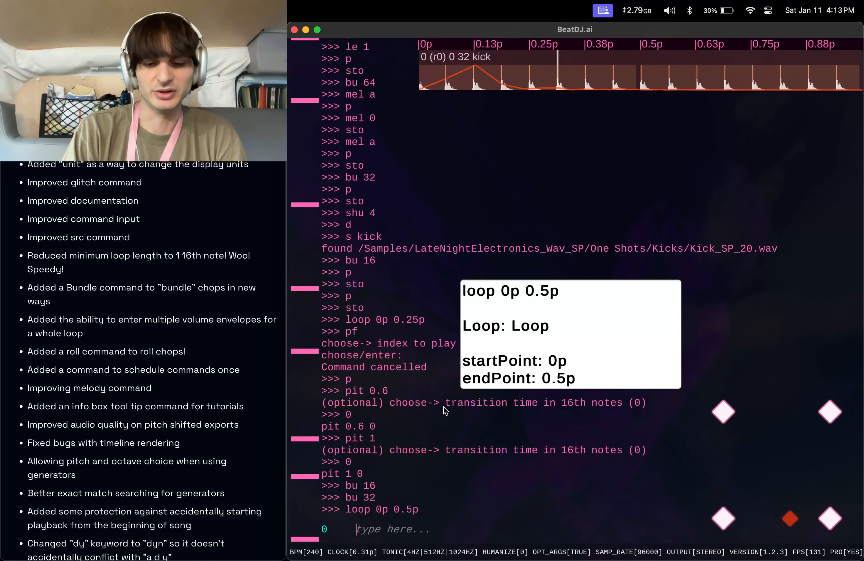
Apply melody pattern p with mel p, then shuffle the chops with shu 4 and shu 8.
text(mel )
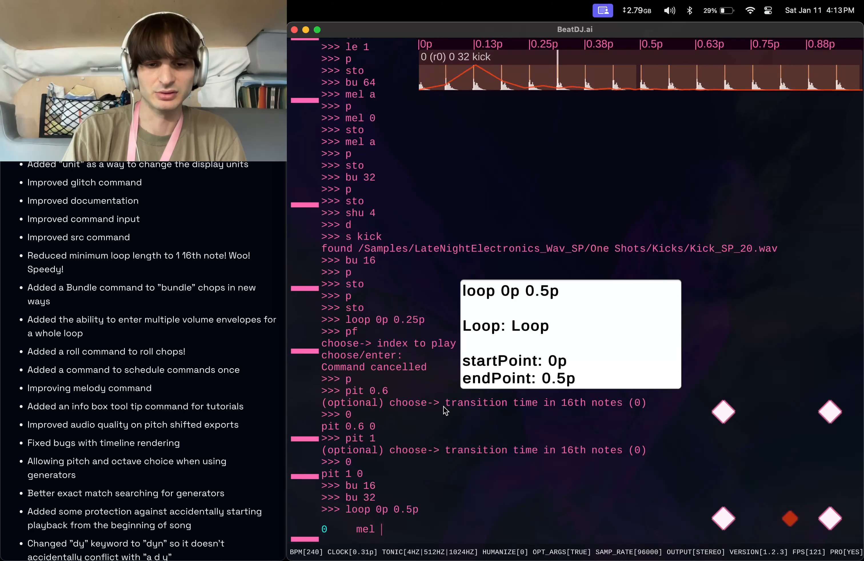
text(p)
key(Return)
text(shu )
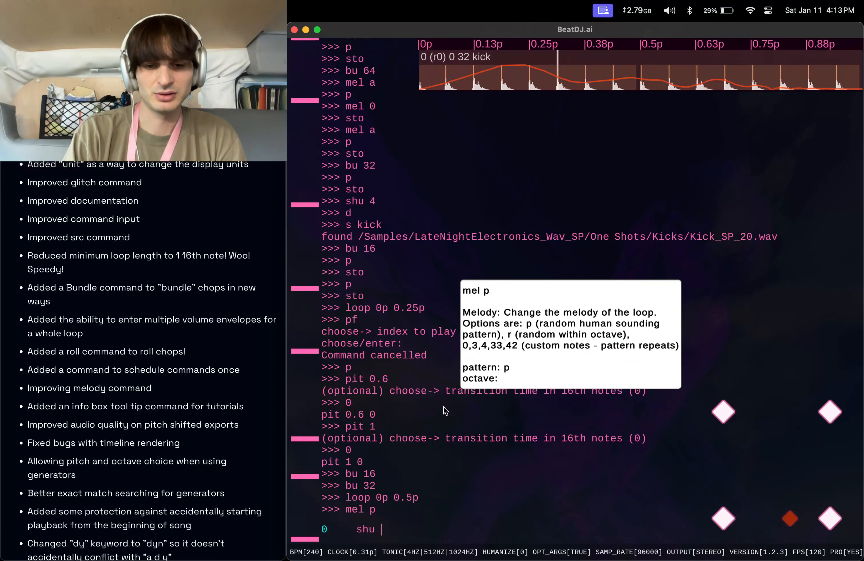
text(4)
key(Return)
text(shu 8)
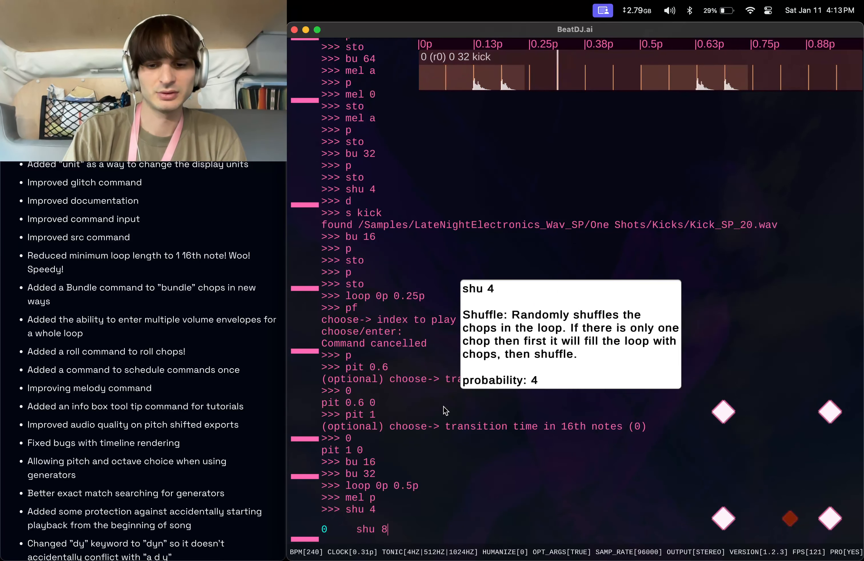
key(Return)
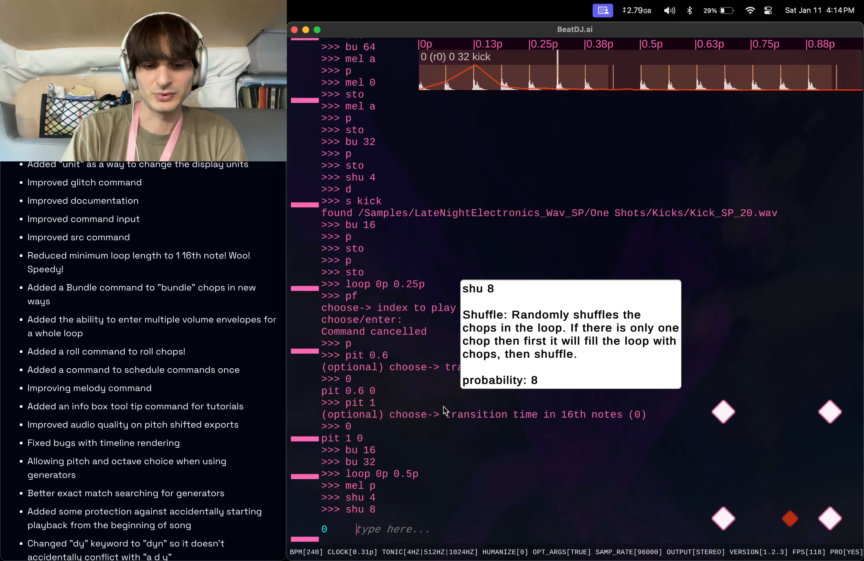
Apply a volume envelope of 90 to each chop with ve 90.
text(ve)
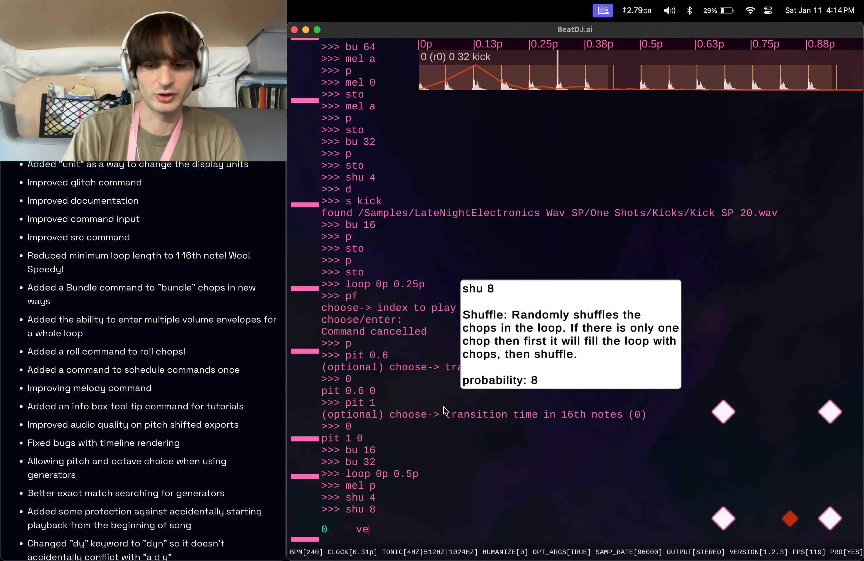
text( 90)
key(Return)
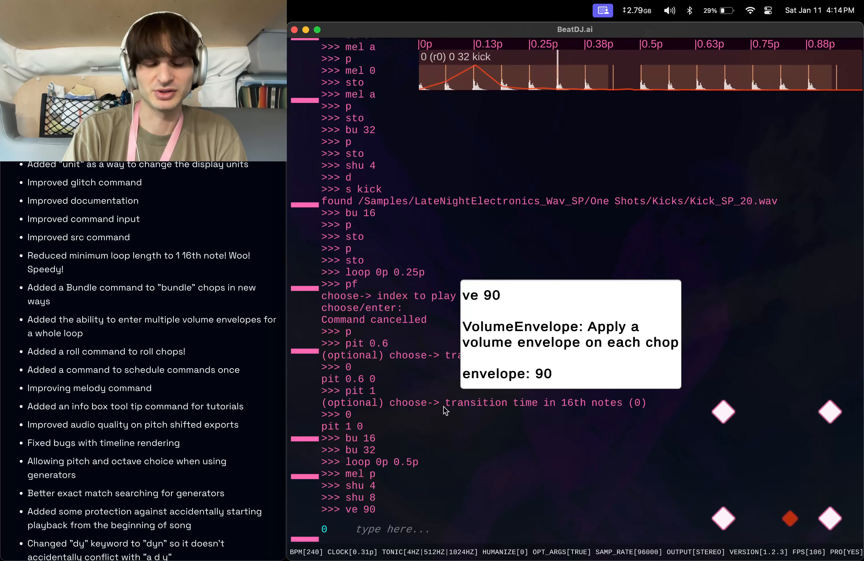
Delete the selected kick sound and create a new hat splitter with s hat.
text(d)
key(Return)
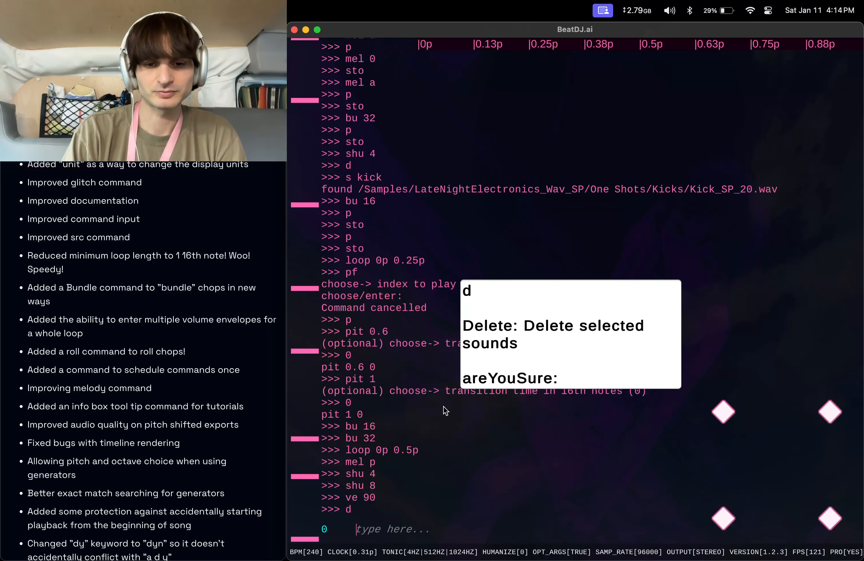
text(s hat)
key(Return)
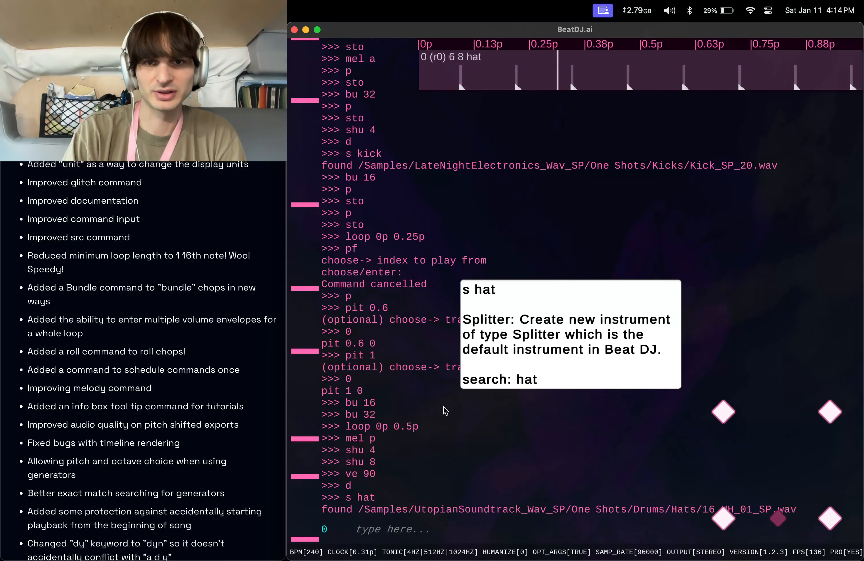
Set the hat loop length to 1 and bundle its chops into length 16.
text(le 1)
key(Return)
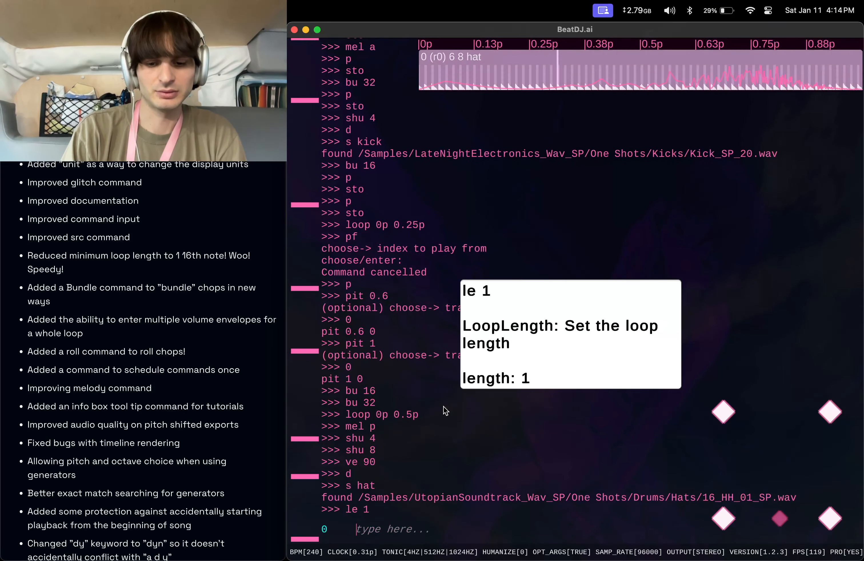
text(bu)
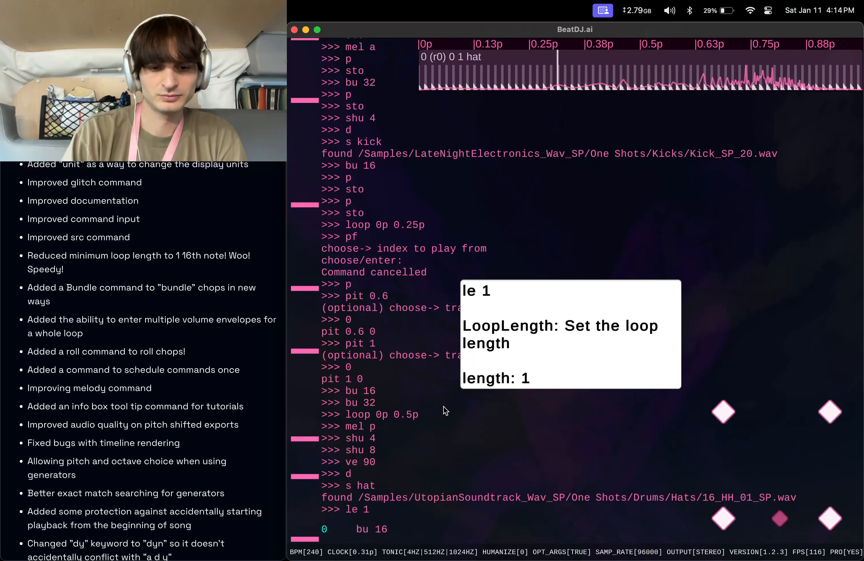
text(16)
key(Return)
Set the tempo to 150 BPM with 0 transition time.
text(bpm 150)
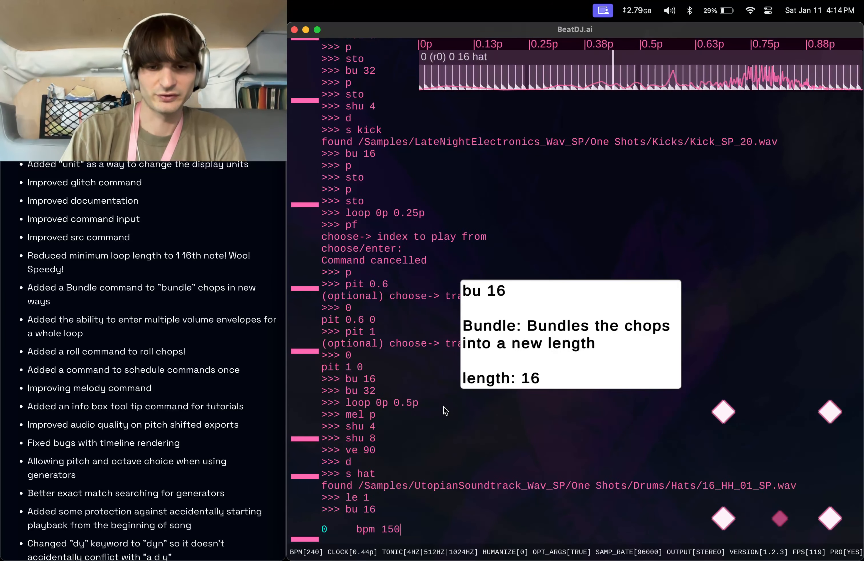
key(Return)
Stop playback, play the hat loop from the beginning, and stop it again.
key(Return)
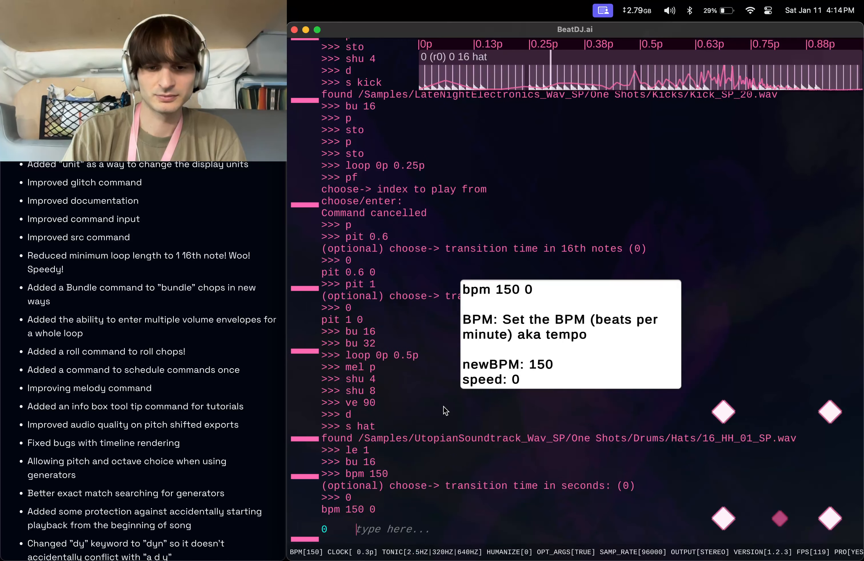
text(sto)
key(Return)
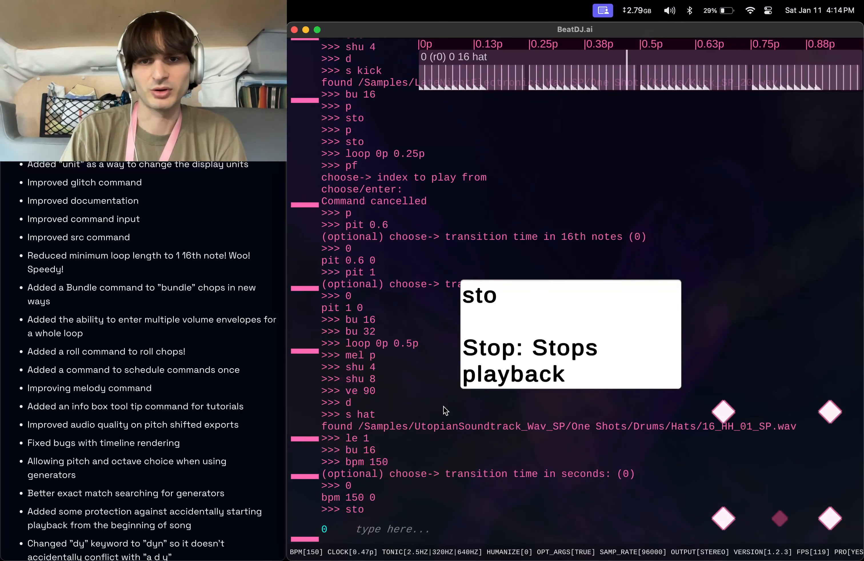
text(p)
key(Return)
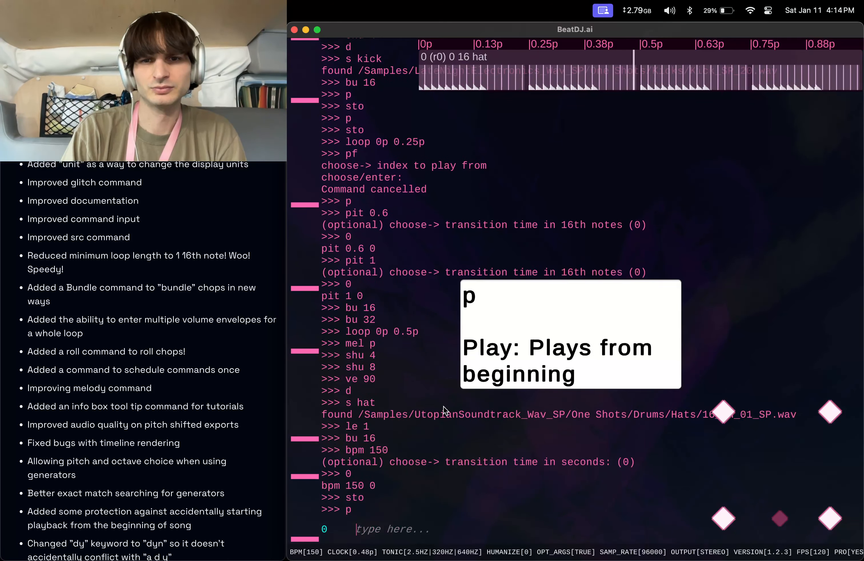
text(sto)
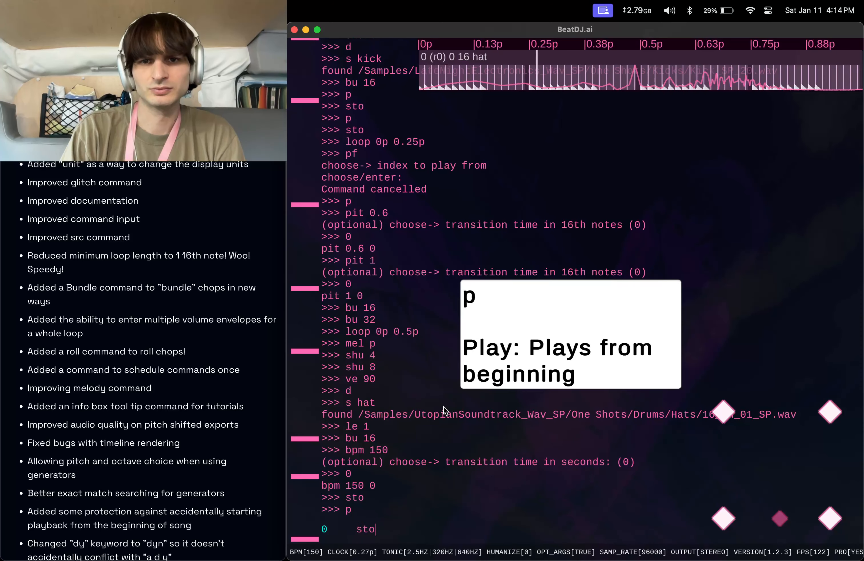
key(Return)
Delete the current hat sound and create a replacement hat splitter with s hat.
text(d)
key(Return)
text(s hat)
key(Return)
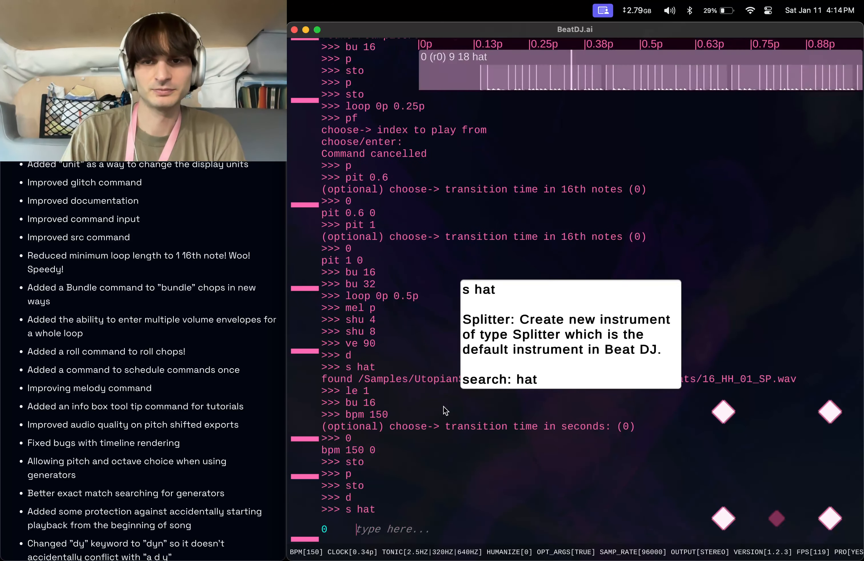
Delete that hat sound as well and create another hat splitter with s hat.
text(d)
key(Return)
text(s hat)
key(Return)
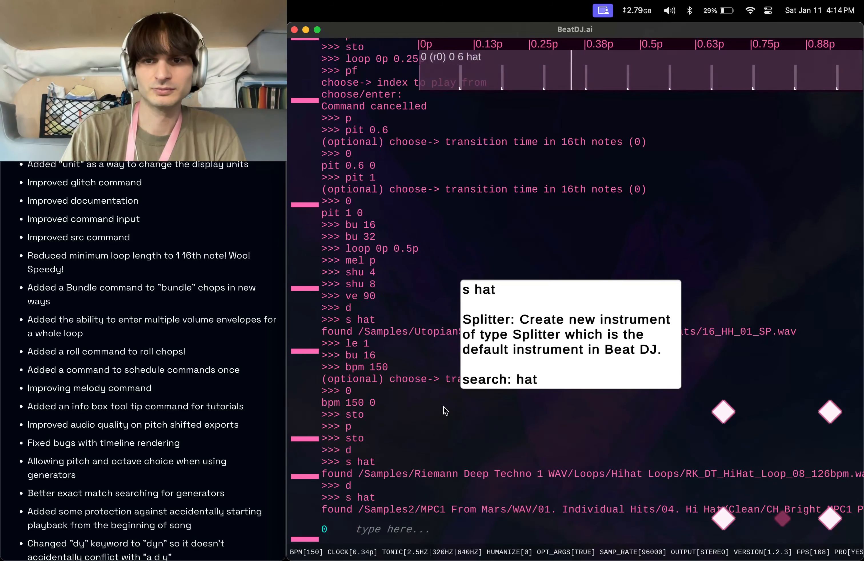
Delete and recreate the hat splitter twice more with d and s hat.
text(d)
key(Return)
text(s hat)
key(Return)
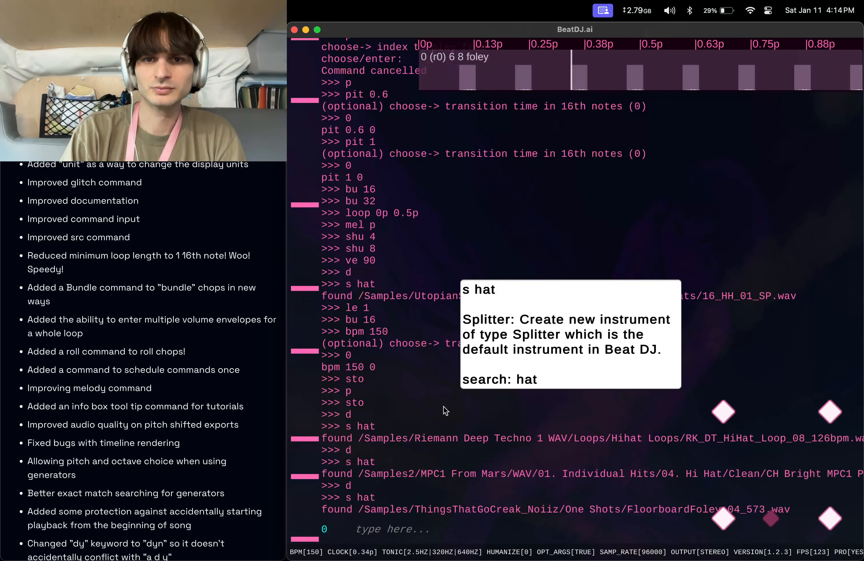
text(d)
key(Return)
text(s hat)
key(Return)
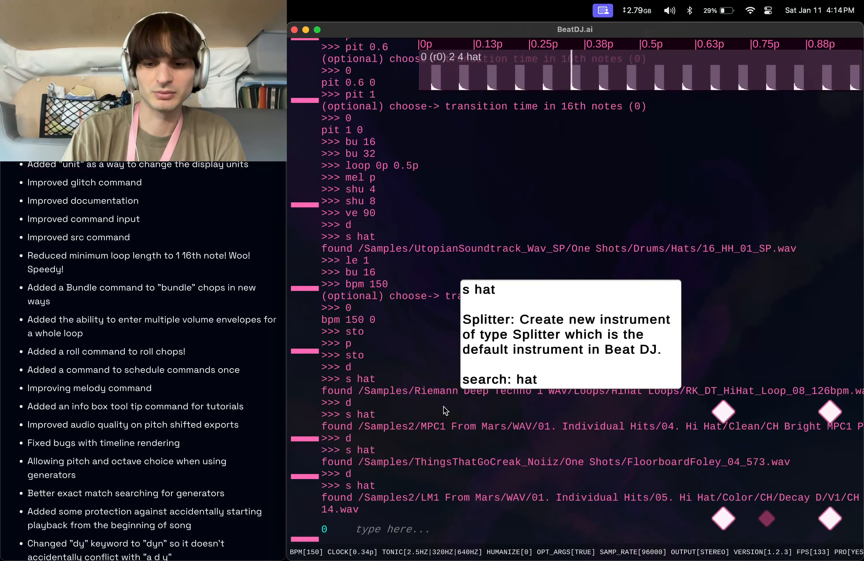
Set the hat loop length to 2 and bundle its chops into 16.
text(le 2)
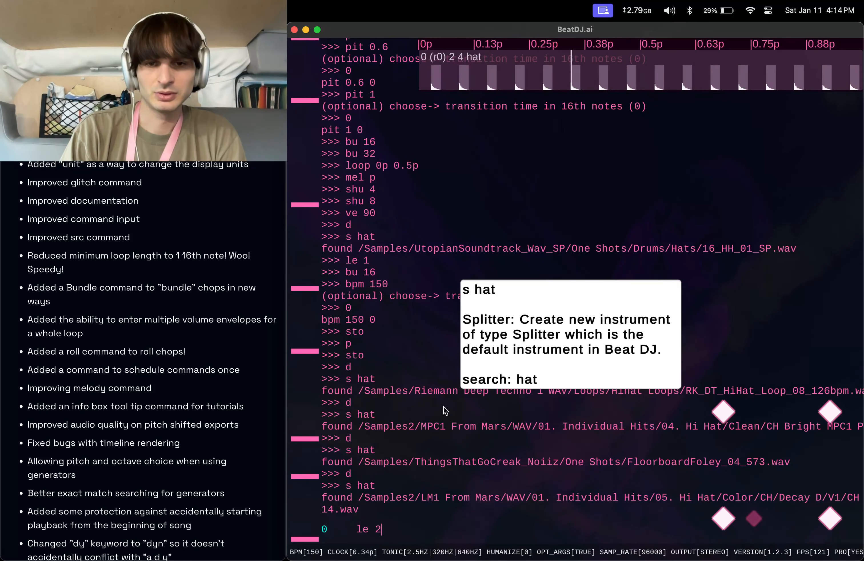
key(Return)
text(bu 16)
key(Return)
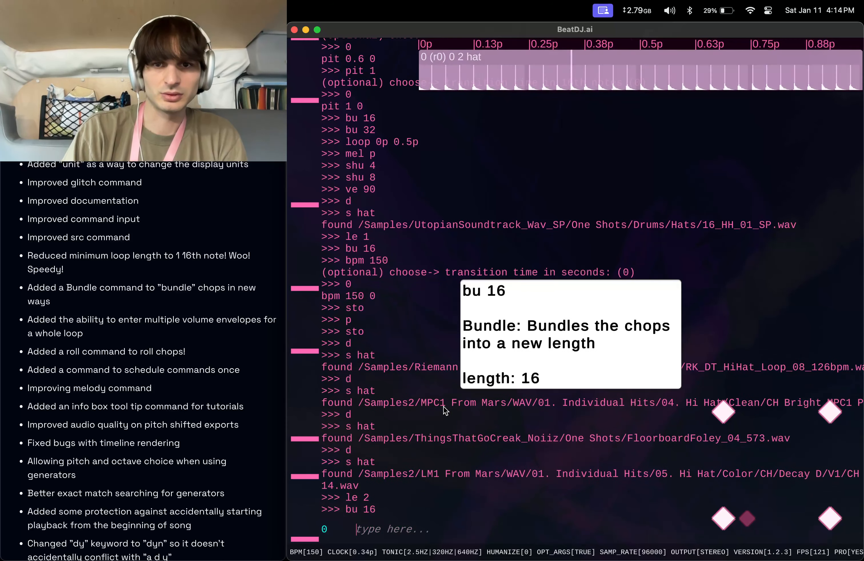
Play the hat loop from the beginning and stop it.
text(p)
key(Return)
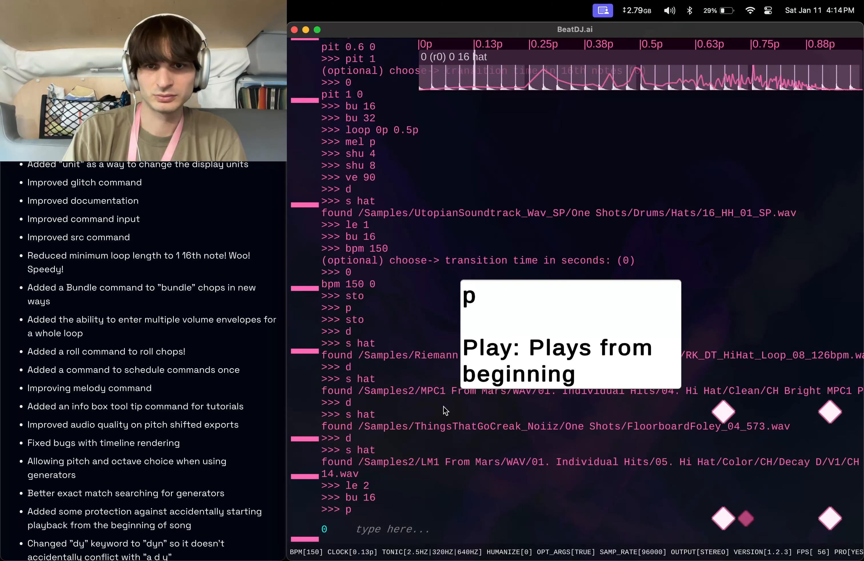
text(sto)
key(Return)
Apply volume envelope 900, then the multiple envelopes 900,90,09 across the hat loop.
text(ve)
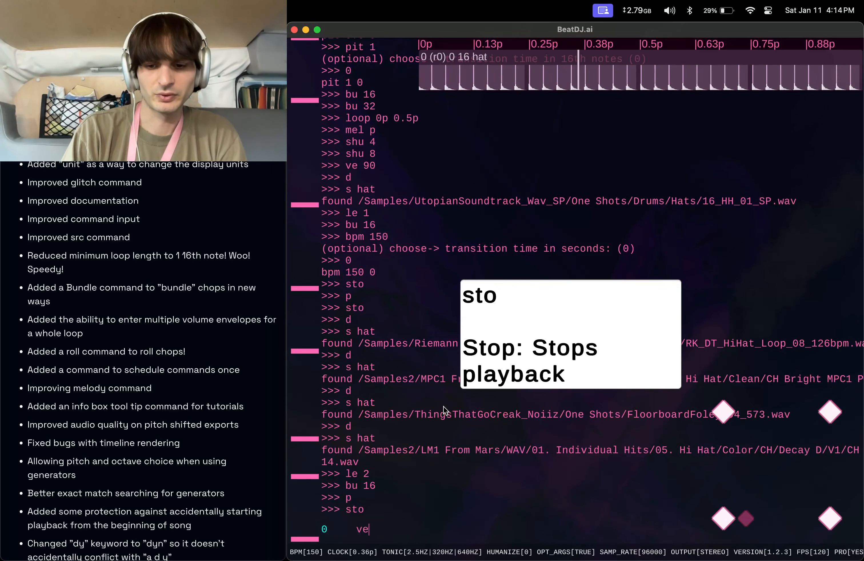
text( 900)
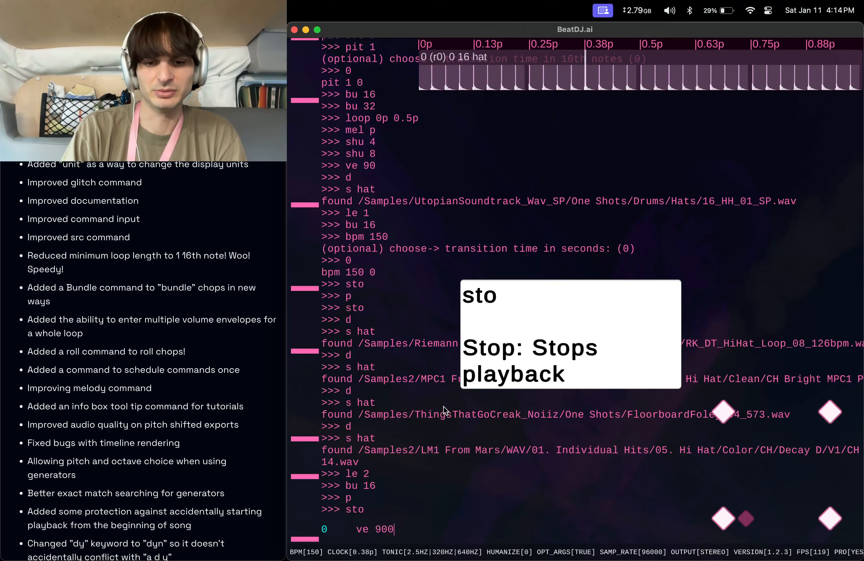
key(Return)
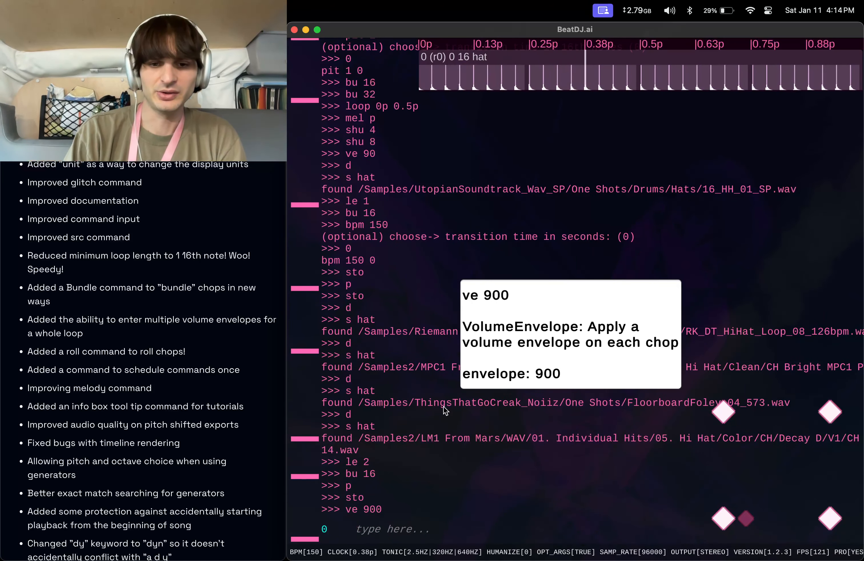
key(Up)
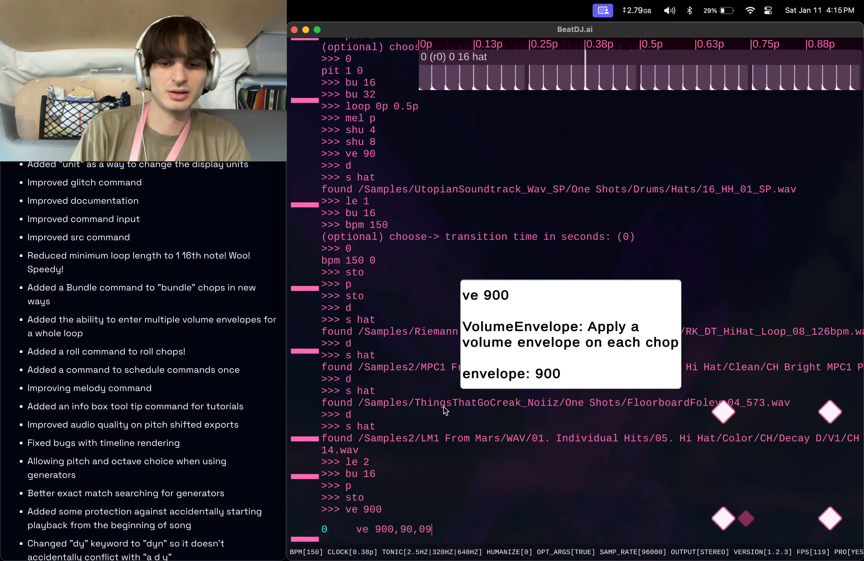
key(Return)
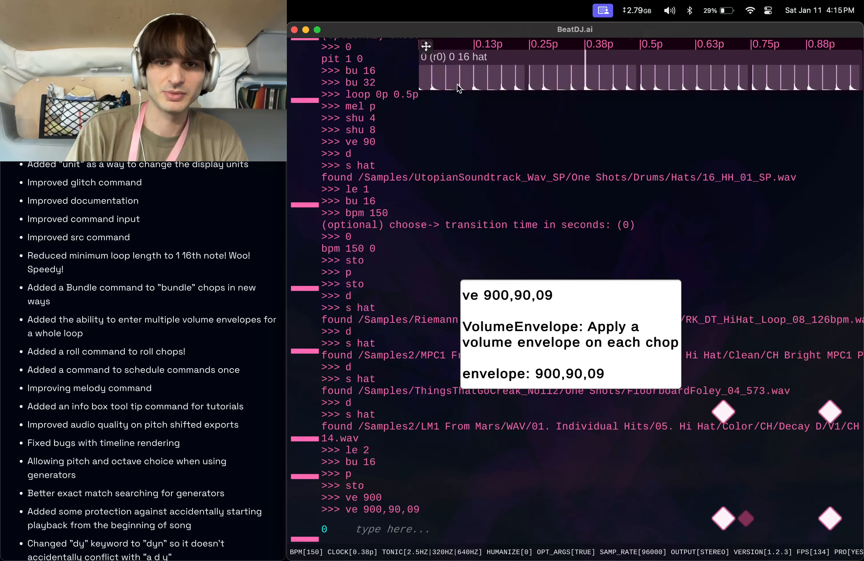
Play the enveloped hat loop from the beginning and stop playback.
text(p)
key(Return)
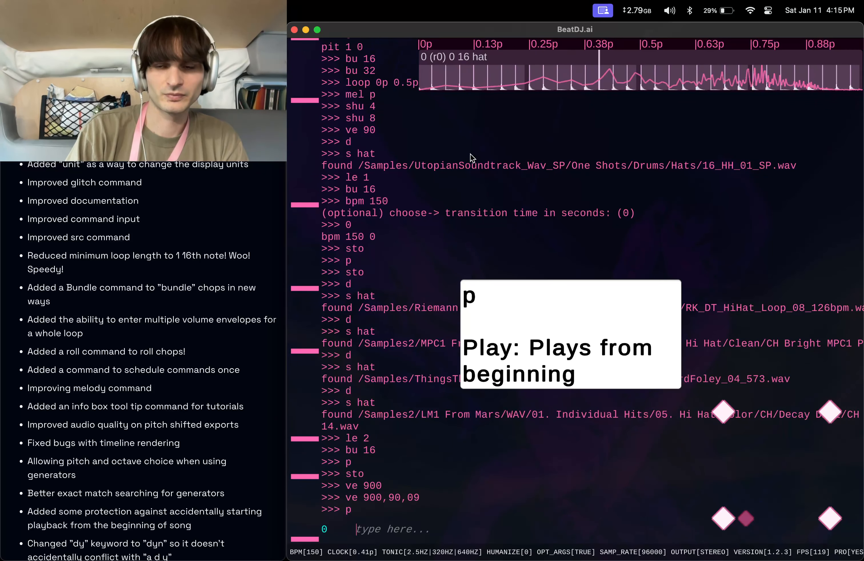
text(sto)
key(Return)
Run loop -1 on the hat, then play it from the beginning and stop it.
text(loop -1)
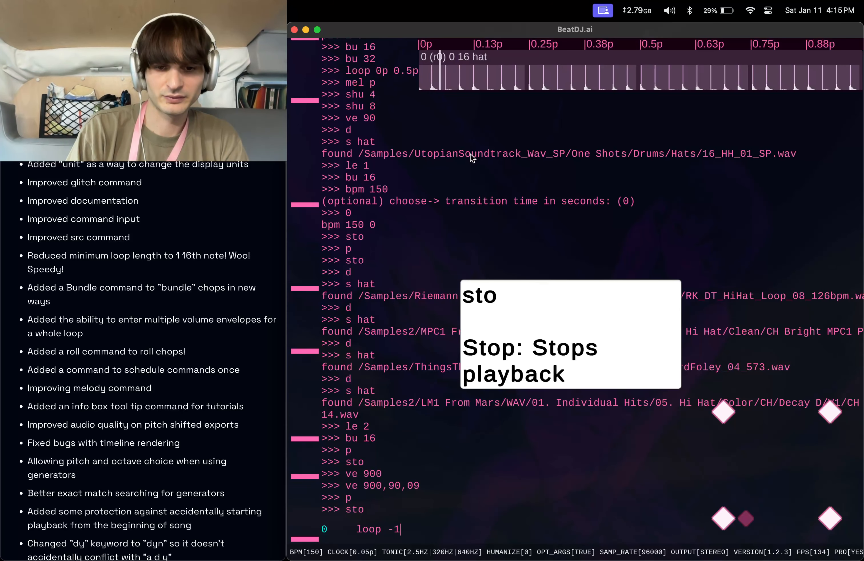
key(Return)
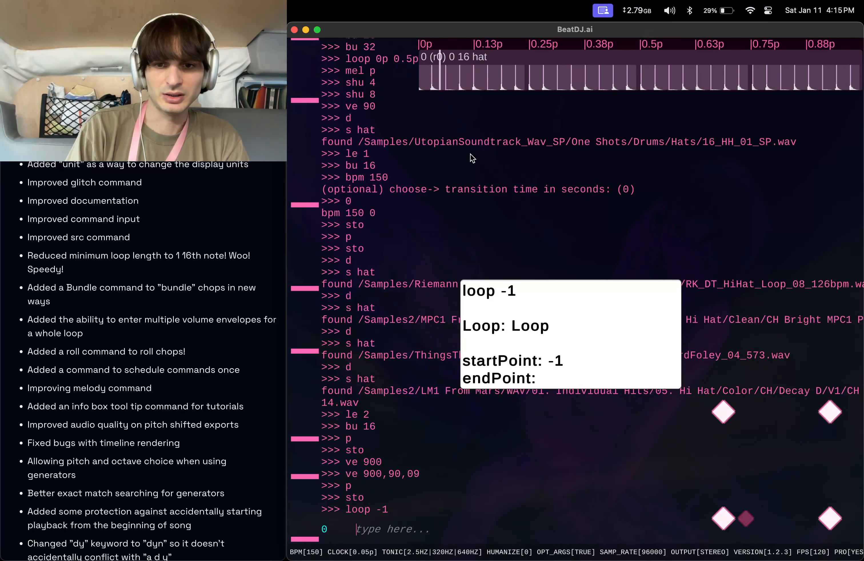
text(p)
key(Return)
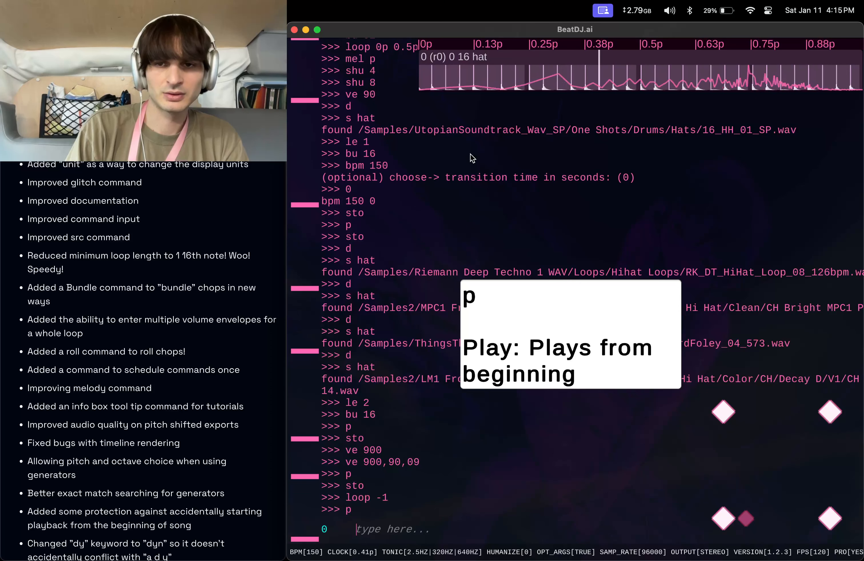
text(sto)
key(Return)
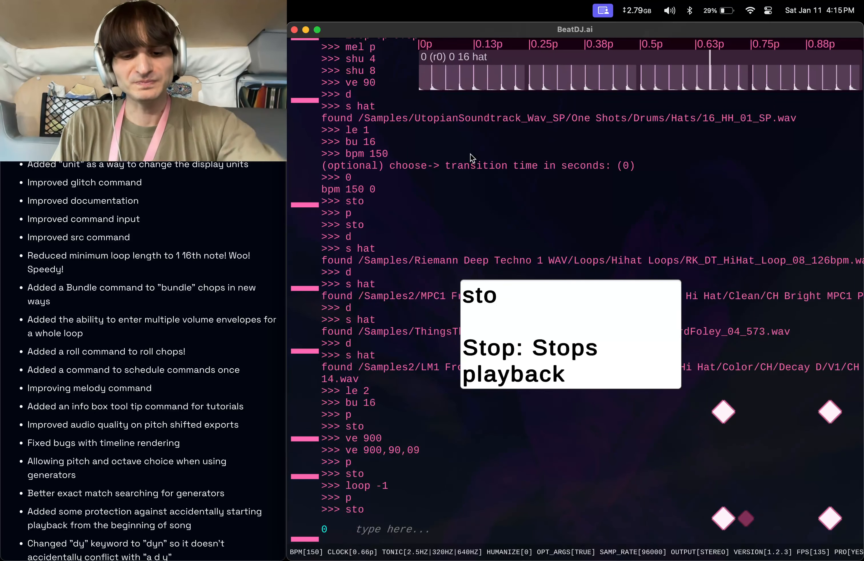
Open the volume envelope choices, move the info box aside, and apply the ascending envelope a.
text(ve)
key(Return)
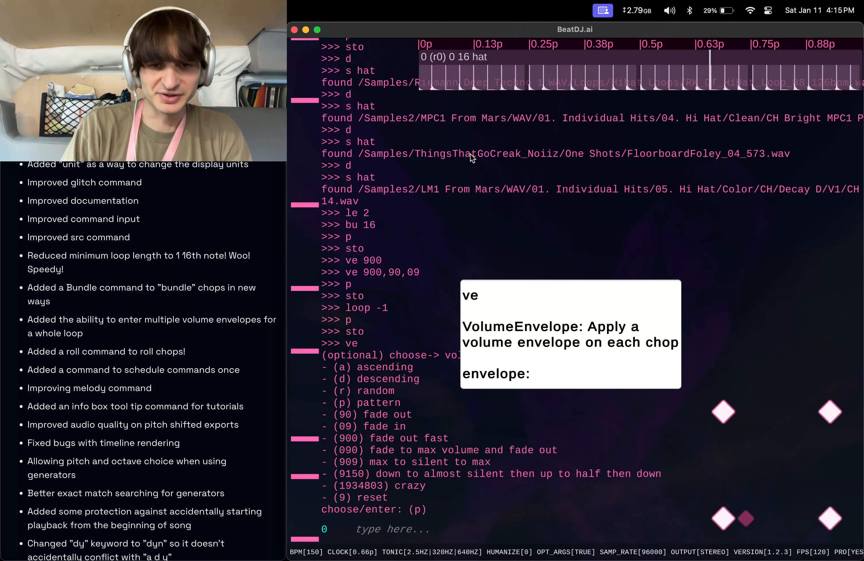
drag(571, 333, 714, 320)
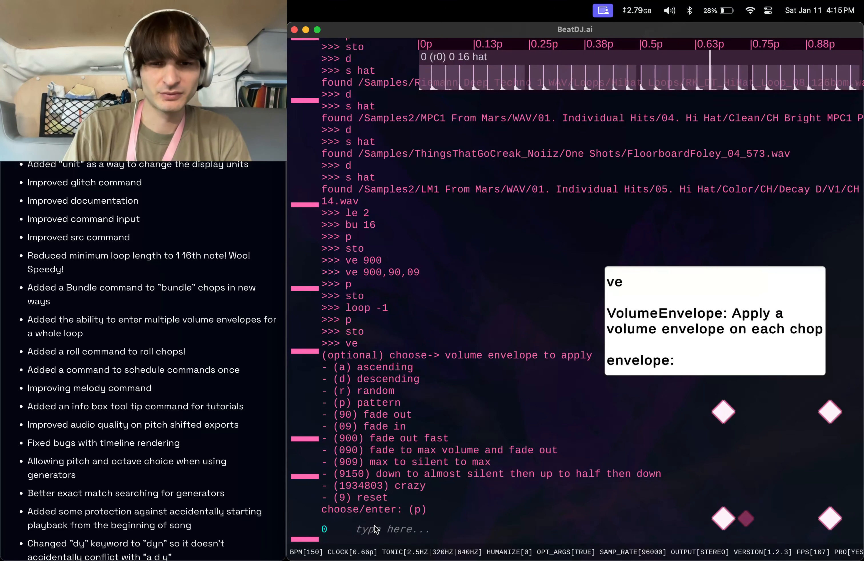
text(a)
key(Return)
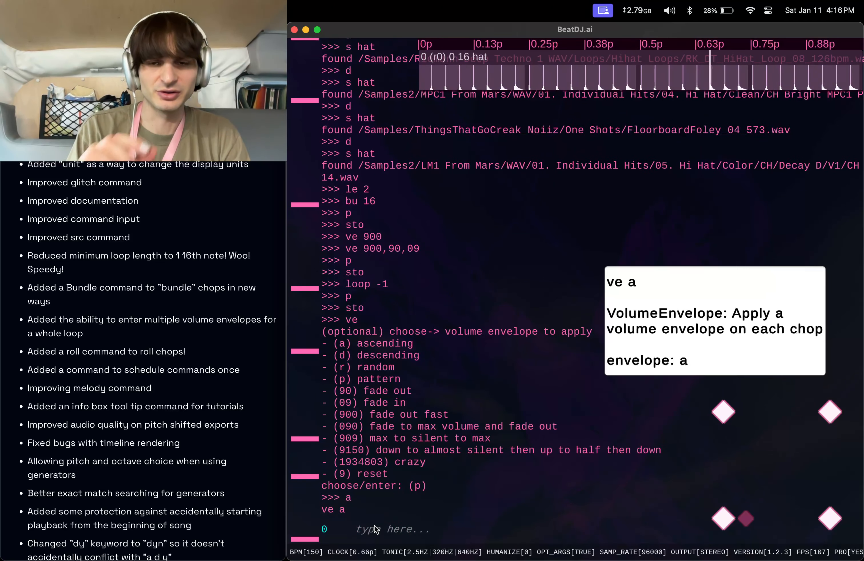
Start playback from the beginning and apply the descending volume envelope d.
text(p)
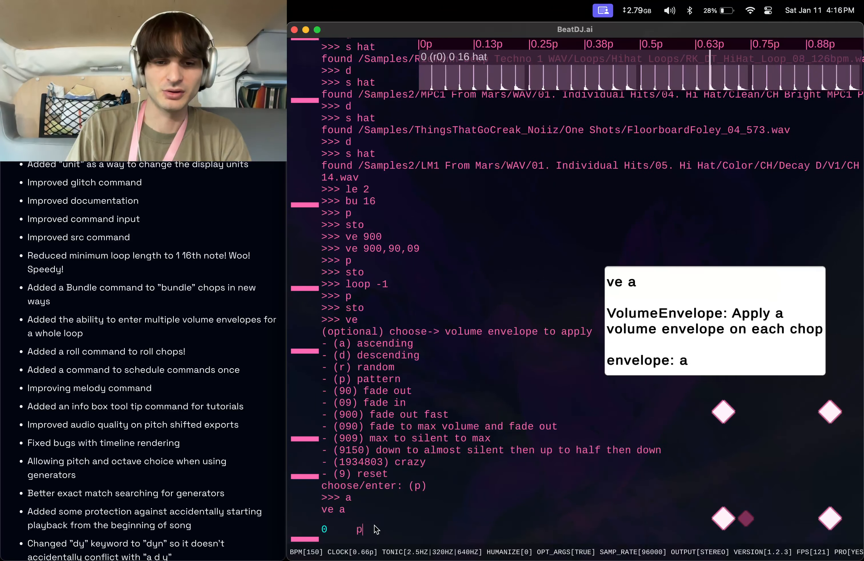
key(Return)
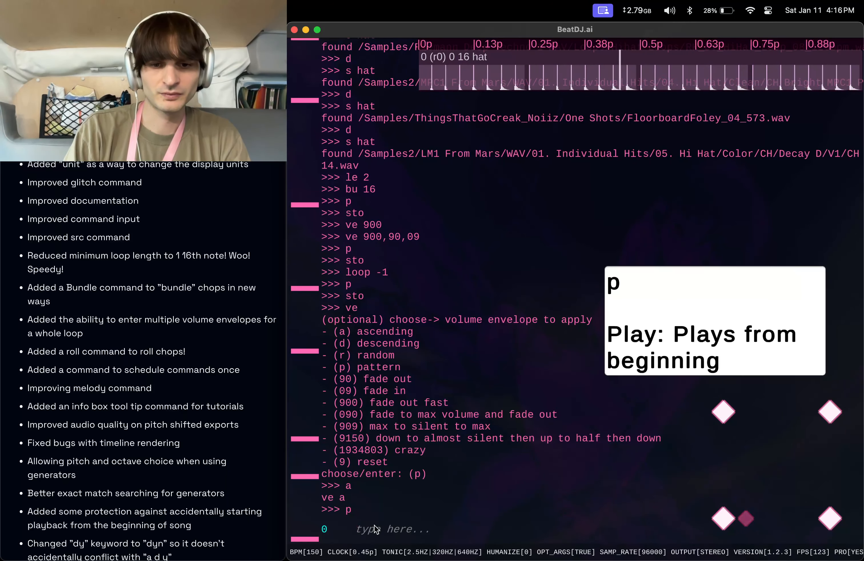
text(ve d)
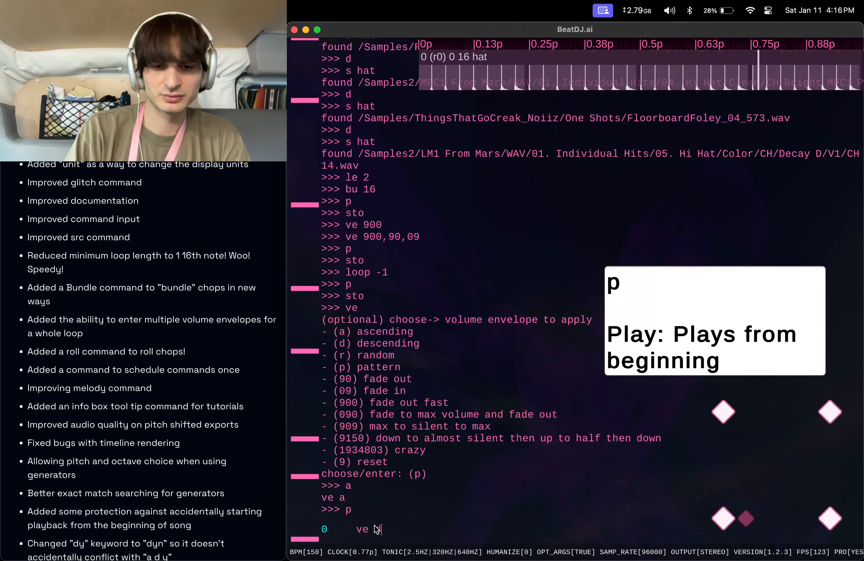
key(Return)
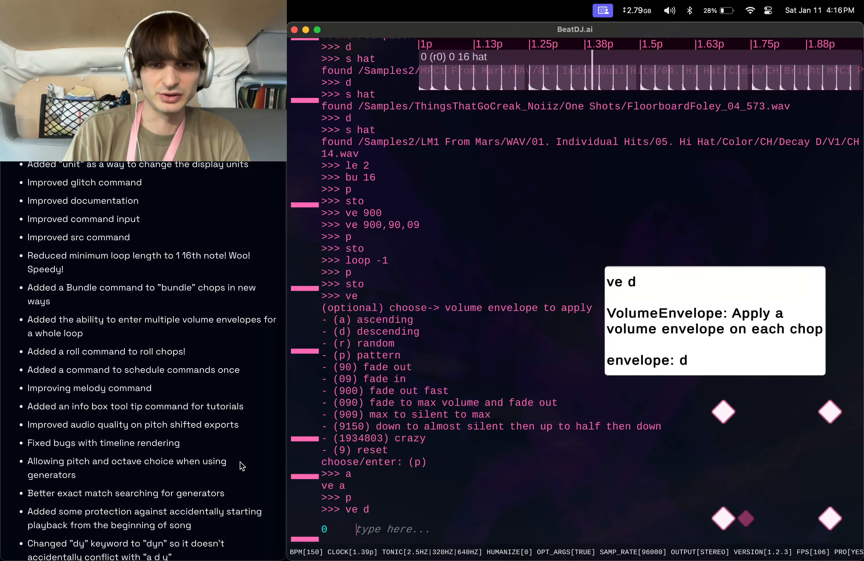
Apply the random volume envelope r, then the pattern envelope p.
text(ve r)
key(Return)
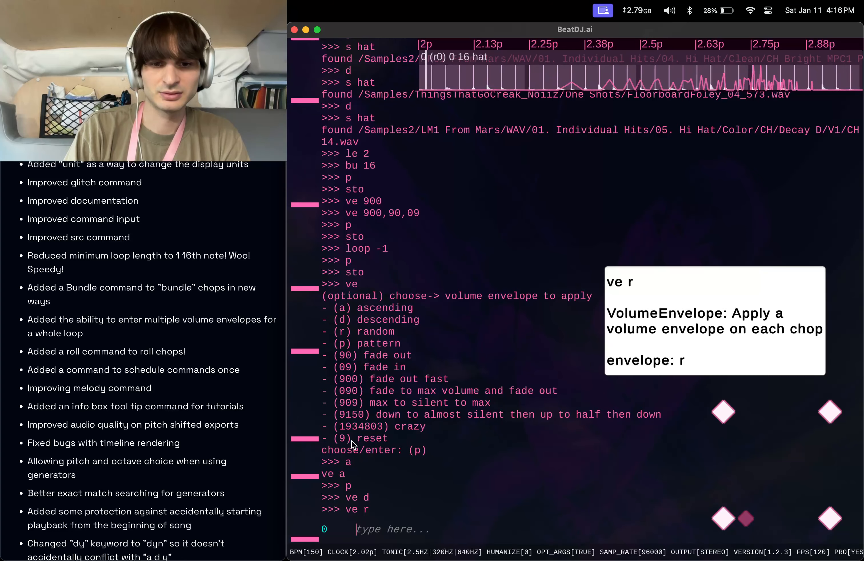
text(ve p)
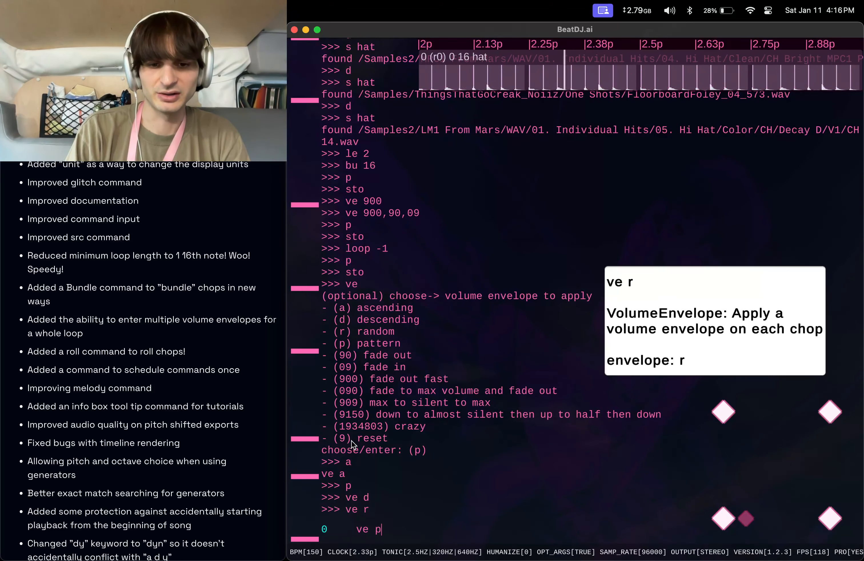
key(Return)
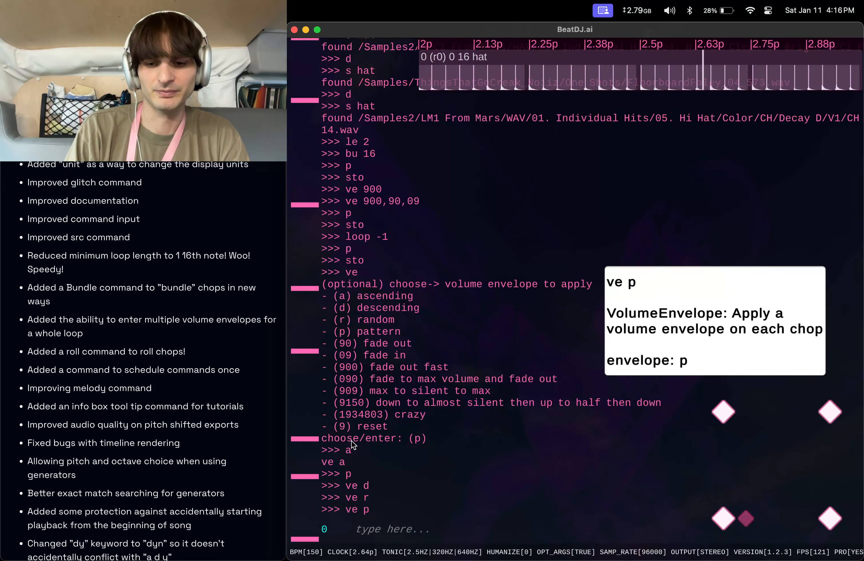
Reapply the pattern volume envelope ve p four more times from command history.
key(Up)
key(Return)
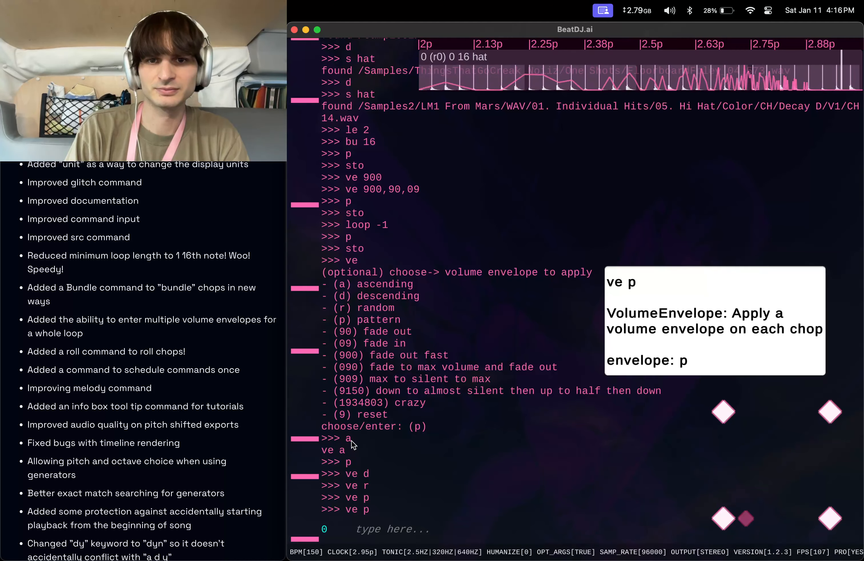
key(Up)
key(Return)
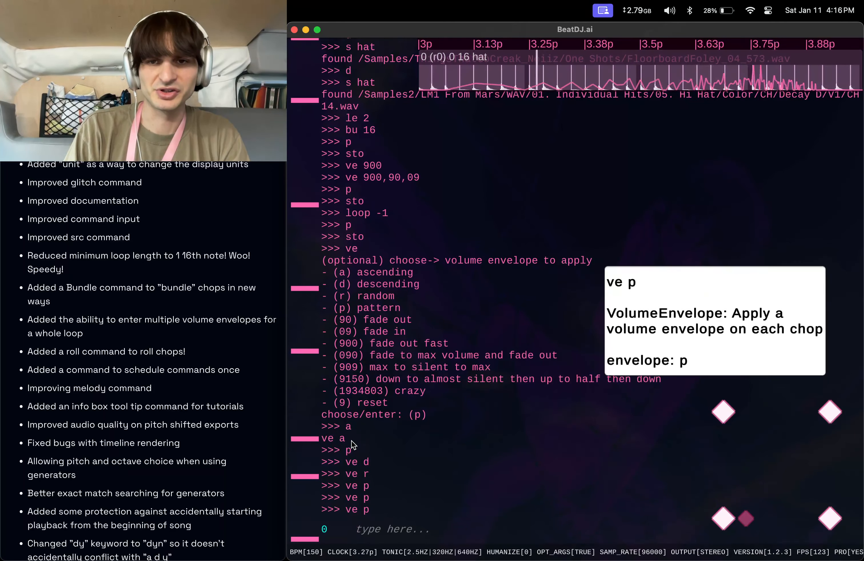
key(Up)
key(Return)
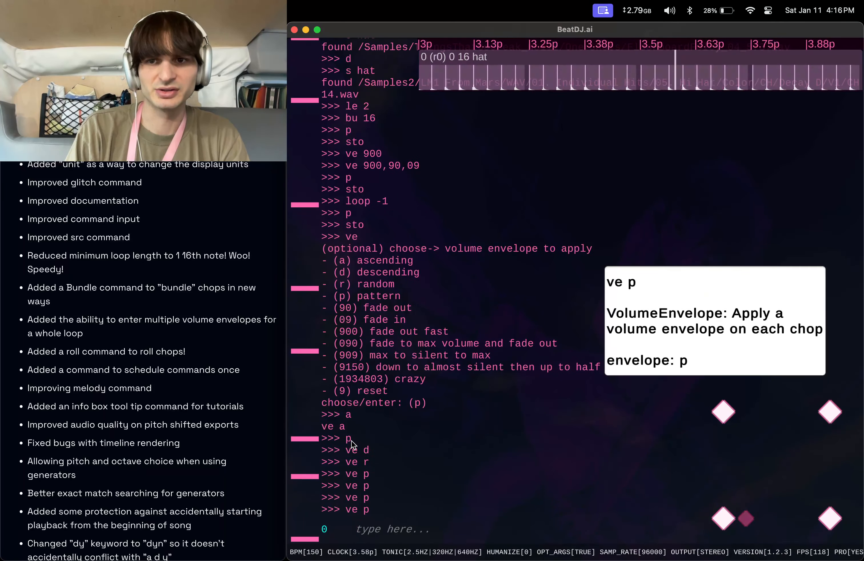
key(Up)
key(Return)
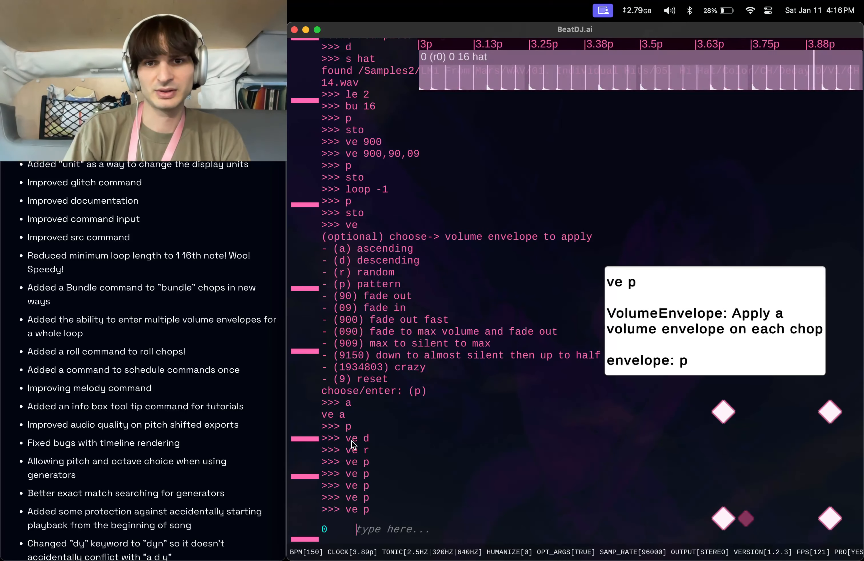
Delete the hat sound and recreate a hat splitter with s hat, twice in a row.
text(d)
key(Return)
text(s)
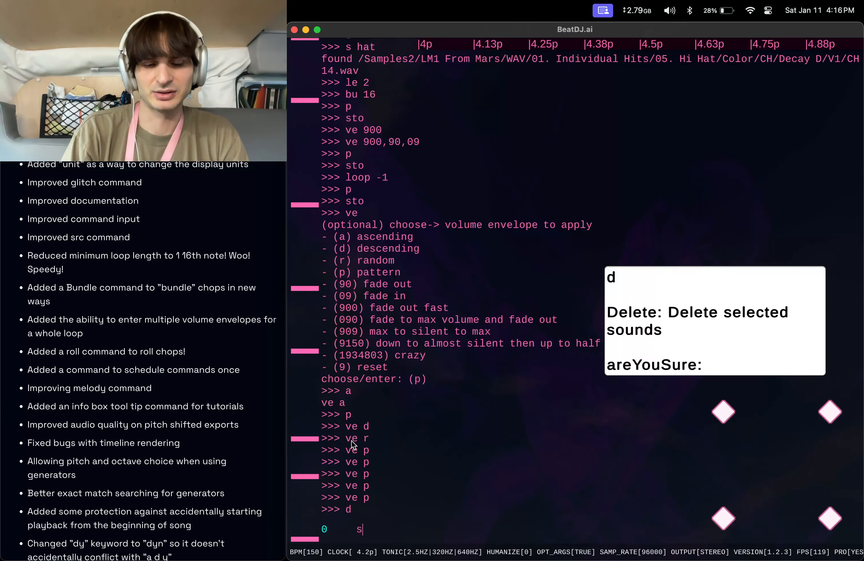
text( hat)
key(Return)
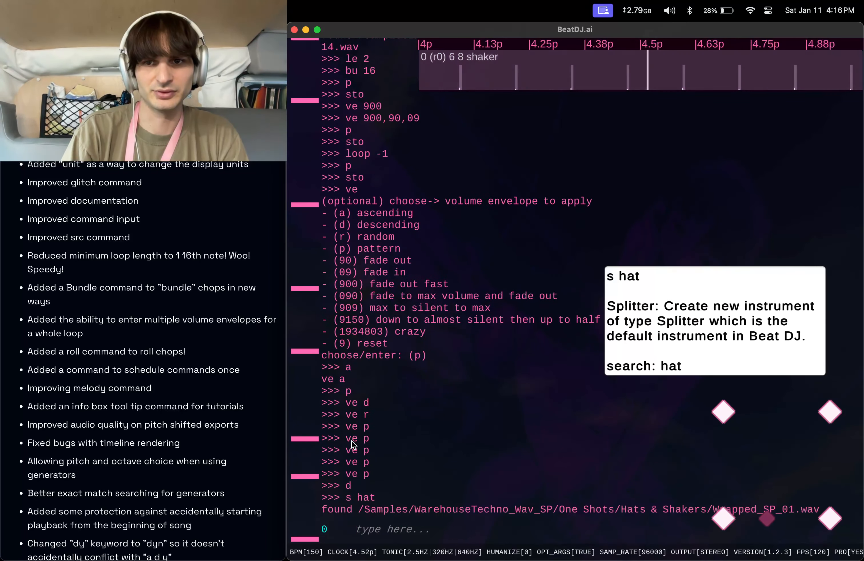
text(d)
key(Return)
text(s hat)
key(Return)
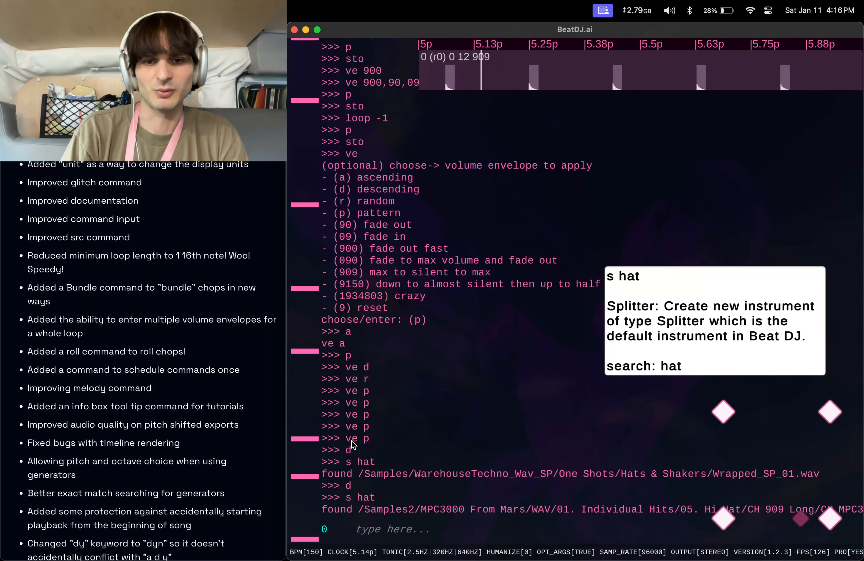
Set the loop length to 1 and bundle the hat's chops into a length of 16.
text(le 1 1)
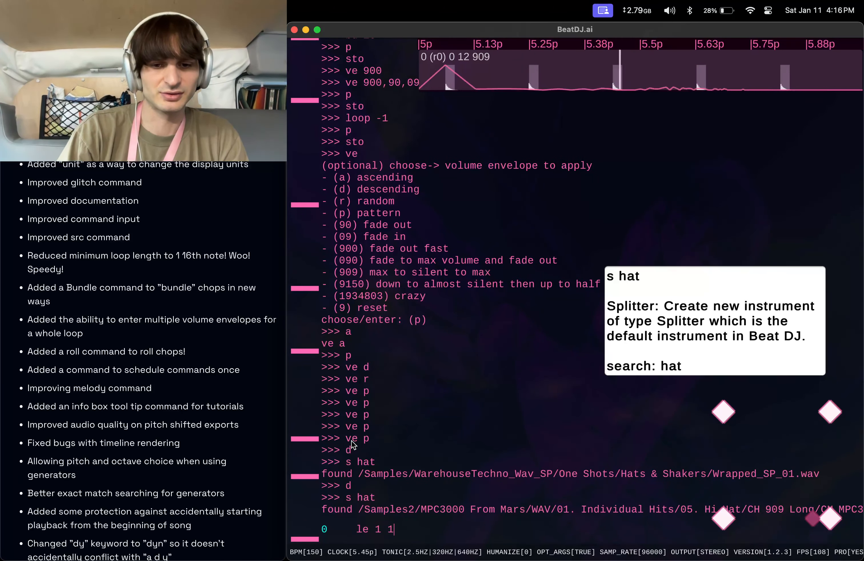
key(Return)
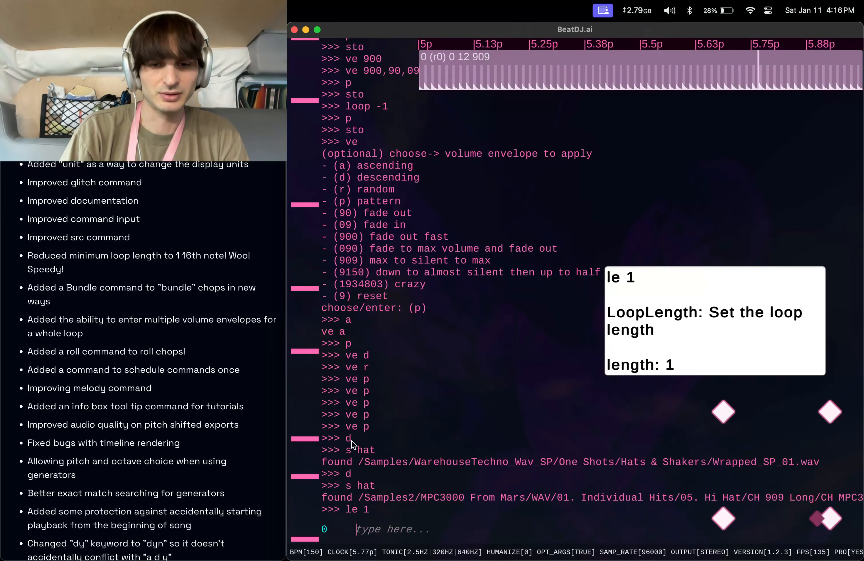
text(bu 16)
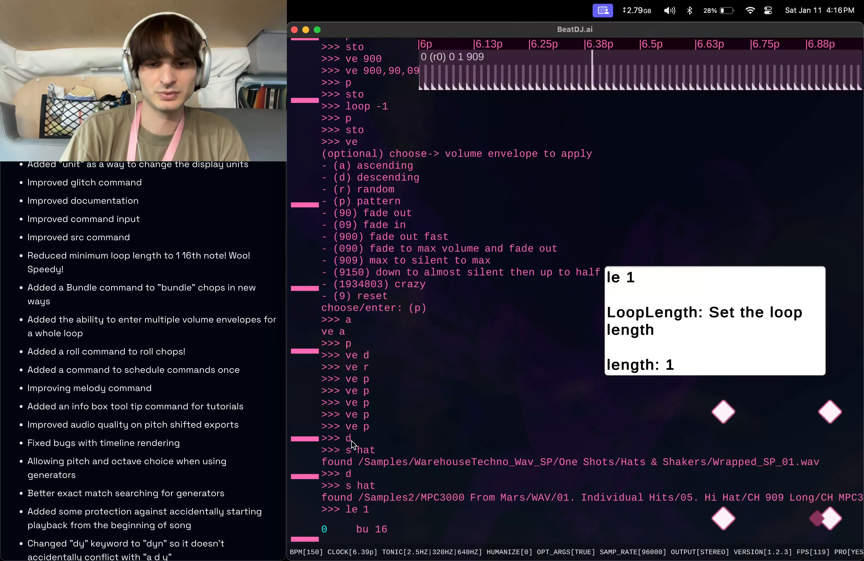
key(Return)
Apply the pattern volume envelope ve p twice.
text(ve p)
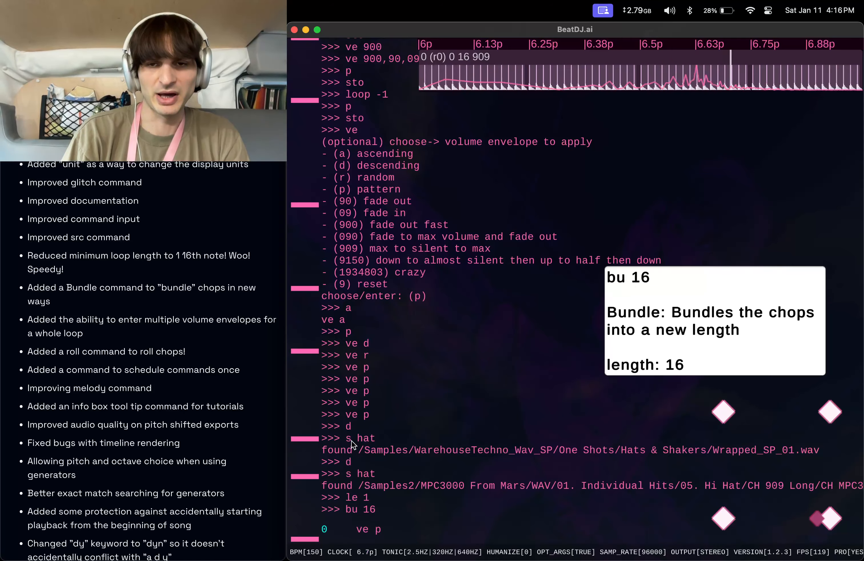
key(Return)
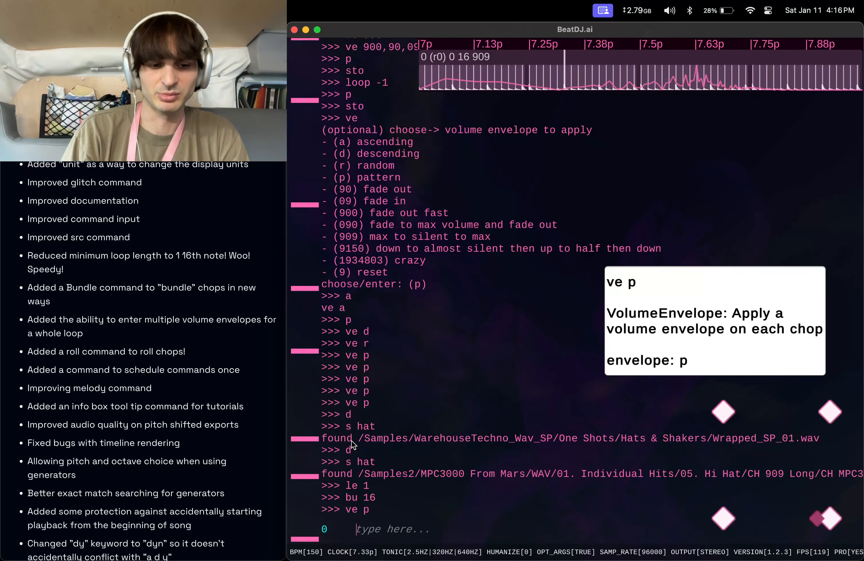
key(Return)
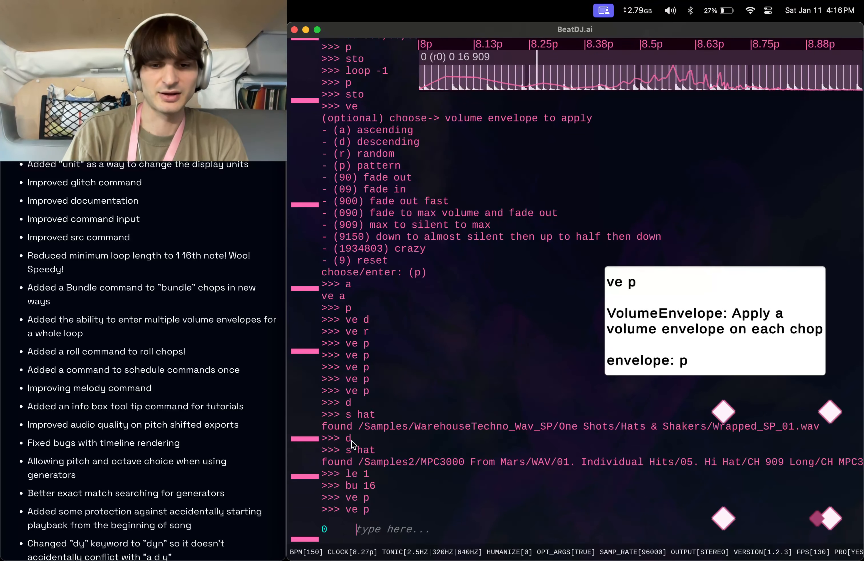
Create a kick splitter with s kick, delete it and create another kick splitter.
text(s kick)
key(Return)
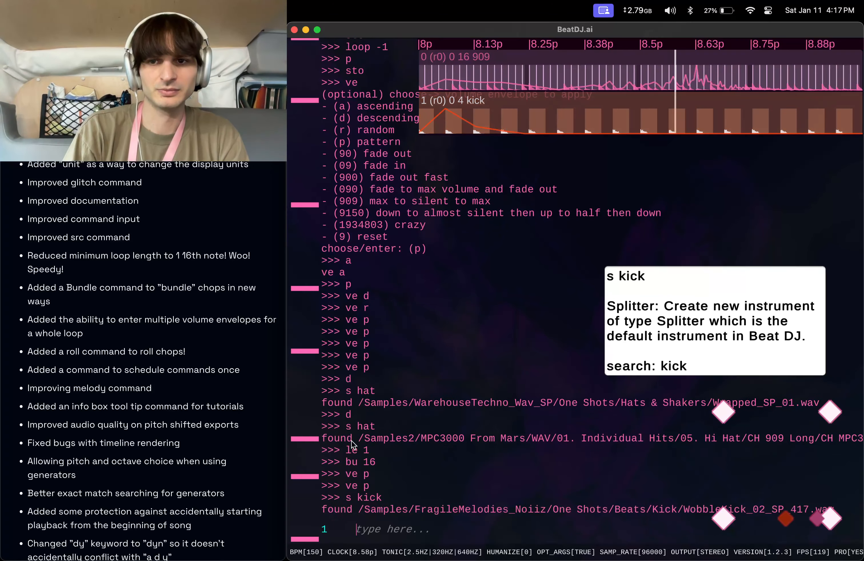
text(d)
key(Return)
text(s kick)
key(Return)
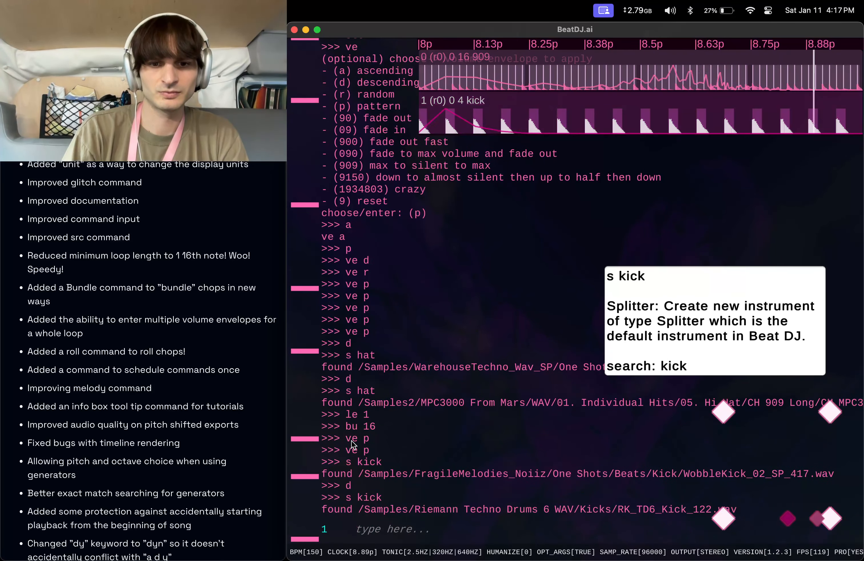
Set the kick's melody to 0 with mel 0, then delete the kick sound.
text(mel 0)
key(Return)
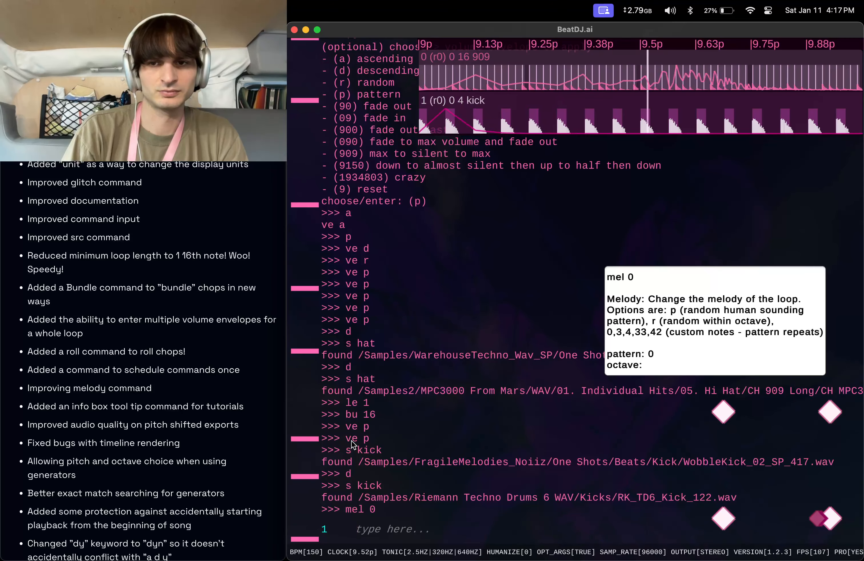
text(d)
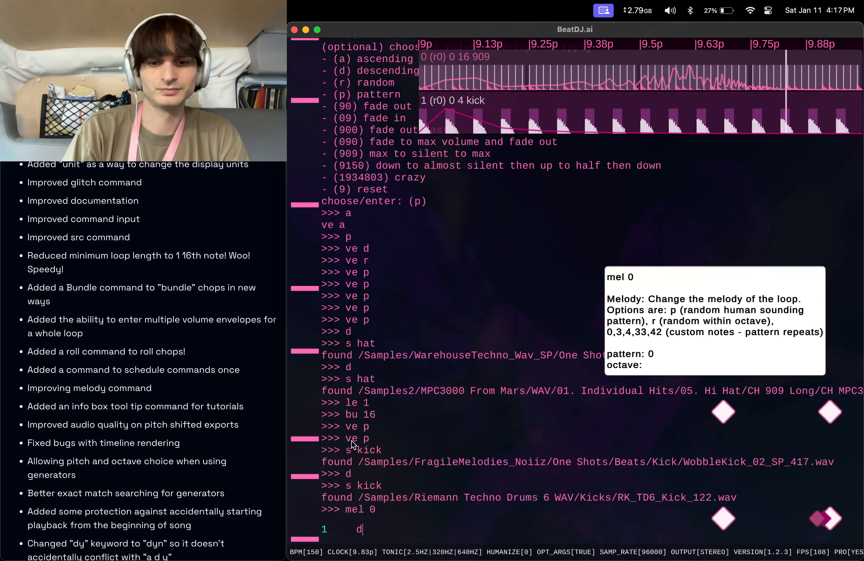
key(Return)
Stop playback.
text(sto)
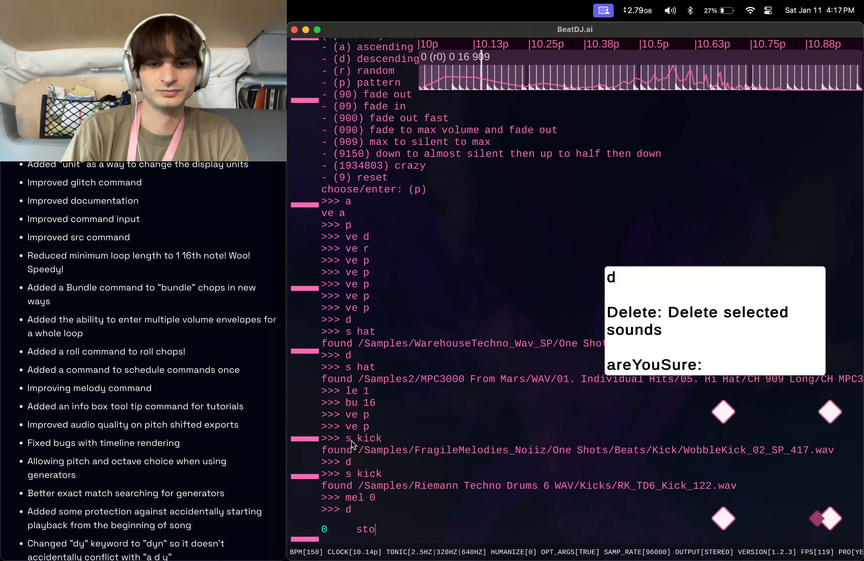
key(Return)
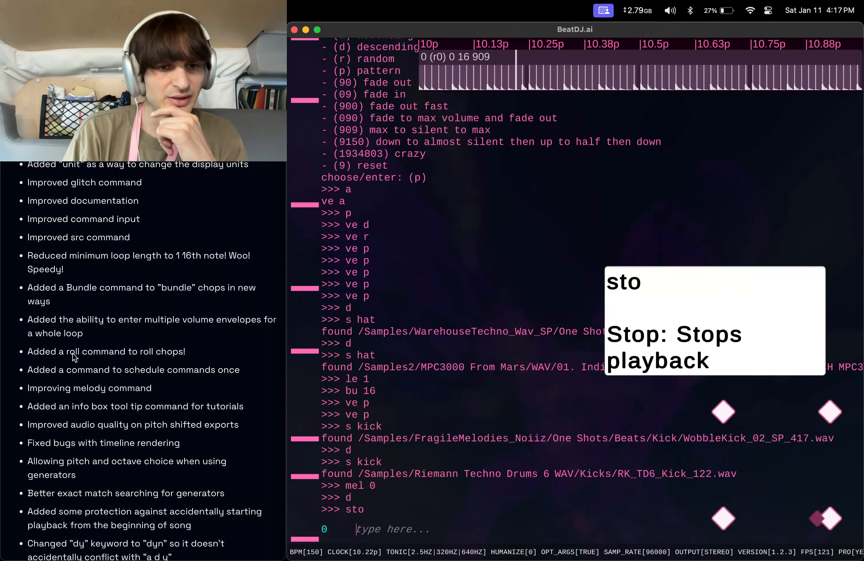
scroll(48, 349, down, 2)
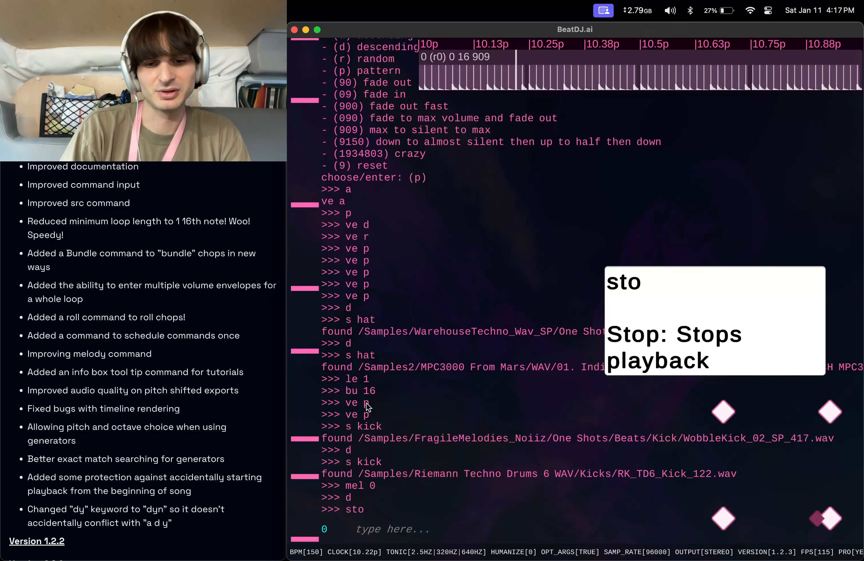
Run the roll command rol and enter a roll count of 2.
text(r)
key(BackSpace)
text(rol)
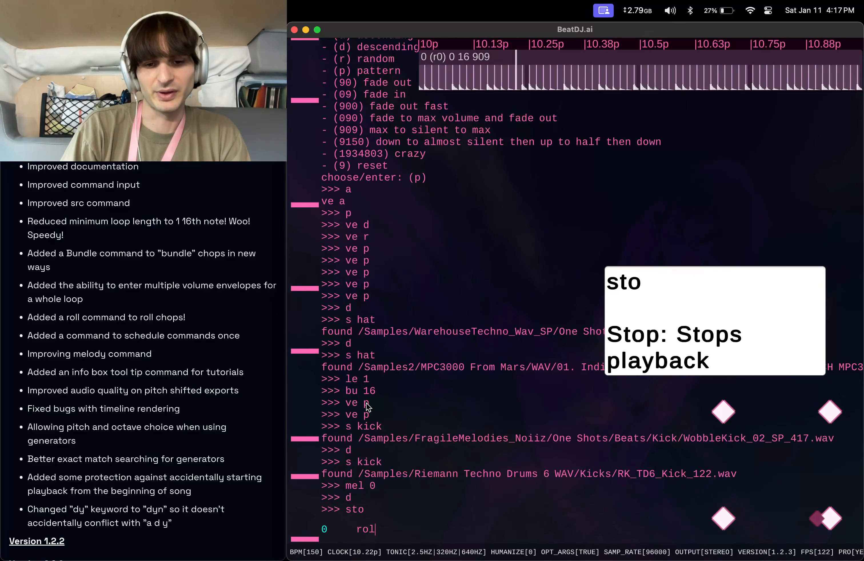
key(Return)
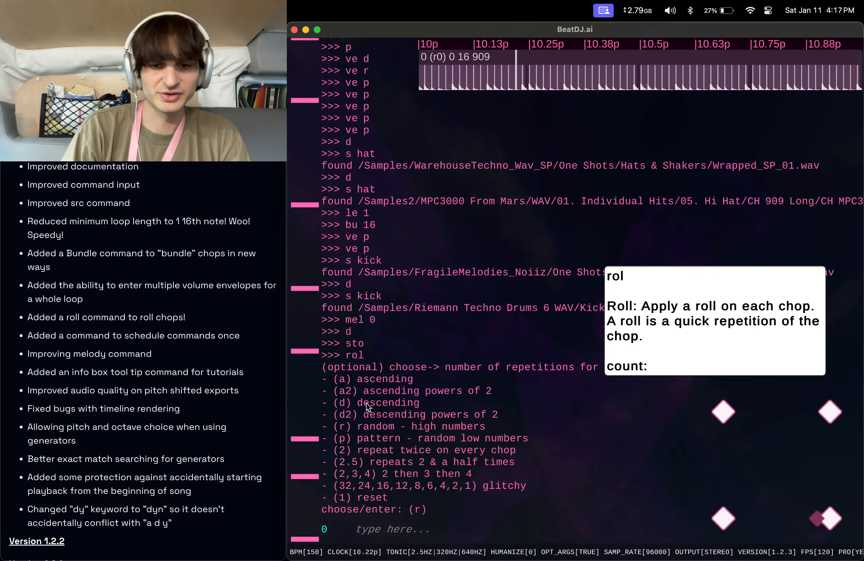
text(3,)
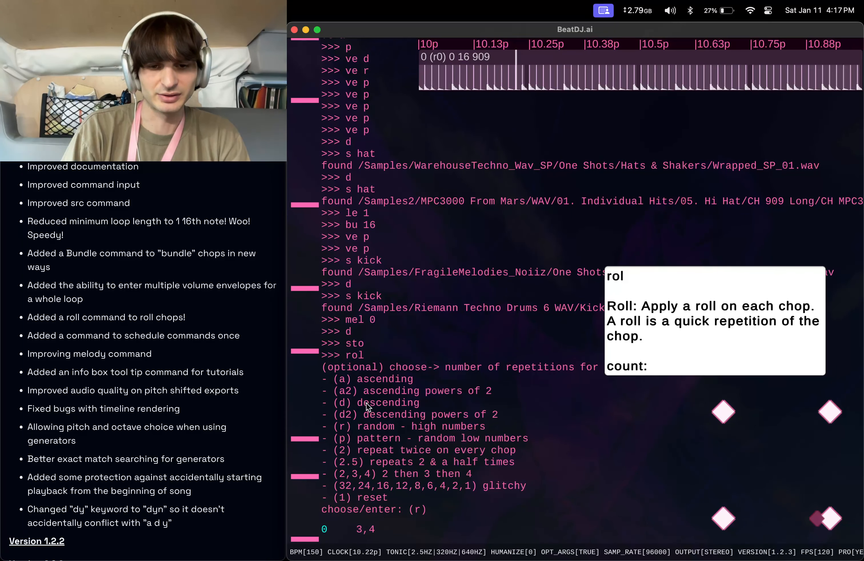
text(4,5,6,7)
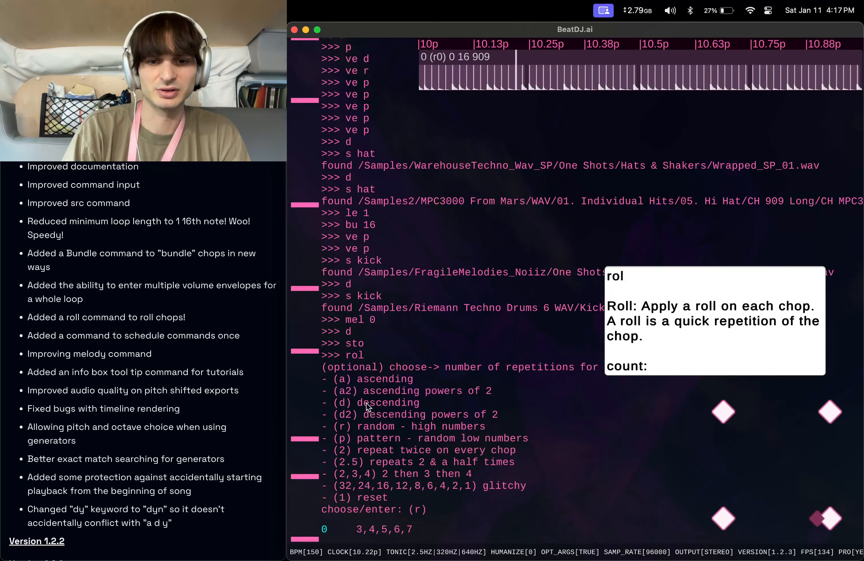
key(BackSpace)
key(BackSpace)
key(BackSpace)
key(BackSpace)
key(BackSpace)
key(BackSpace)
key(BackSpace)
key(BackSpace)
key(BackSpace)
text(2)
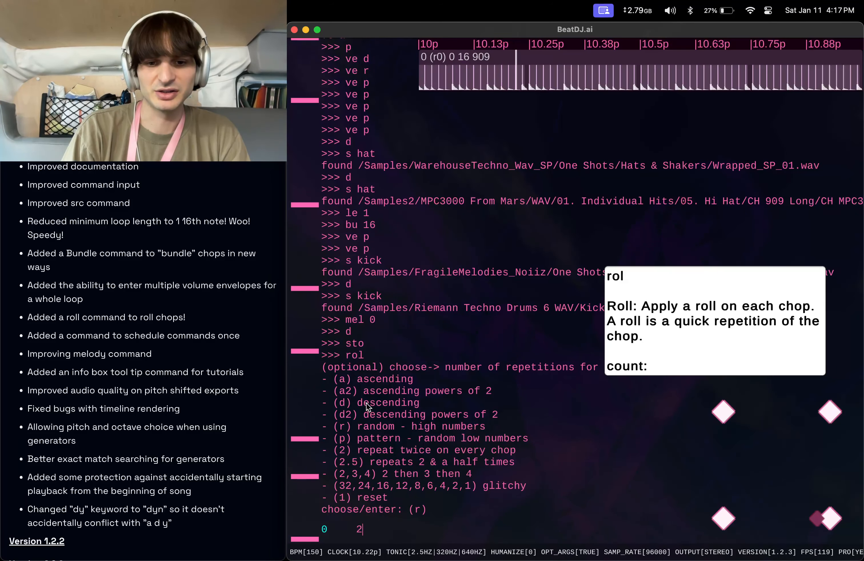
key(Return)
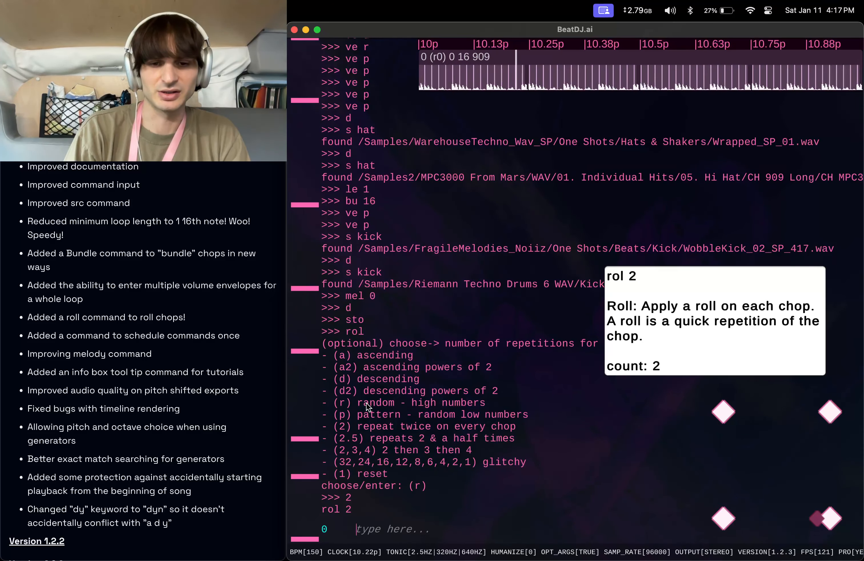
Start playback from the beginning and apply a roll with count 3.
text(p)
key(Return)
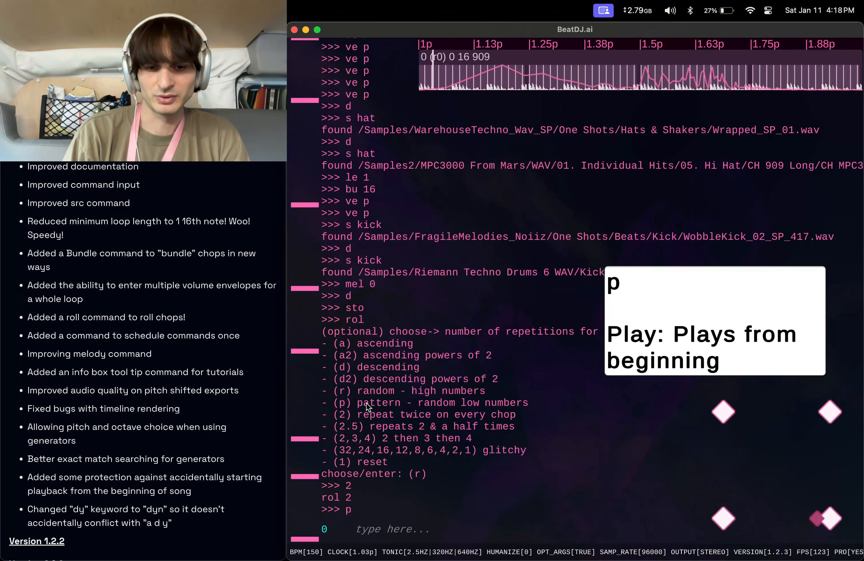
text(p)
key(Up)
key(Up)
key(BackSpace)
text(3)
key(Return)
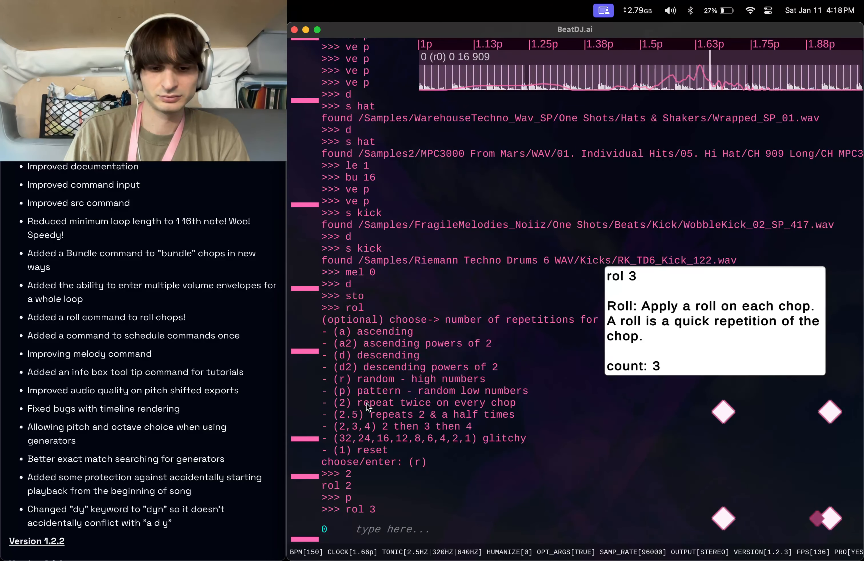
Apply a roll with count 4, then the ascending roll rol a.
key(Up)
key(BackSpace)
text(4)
key(Return)
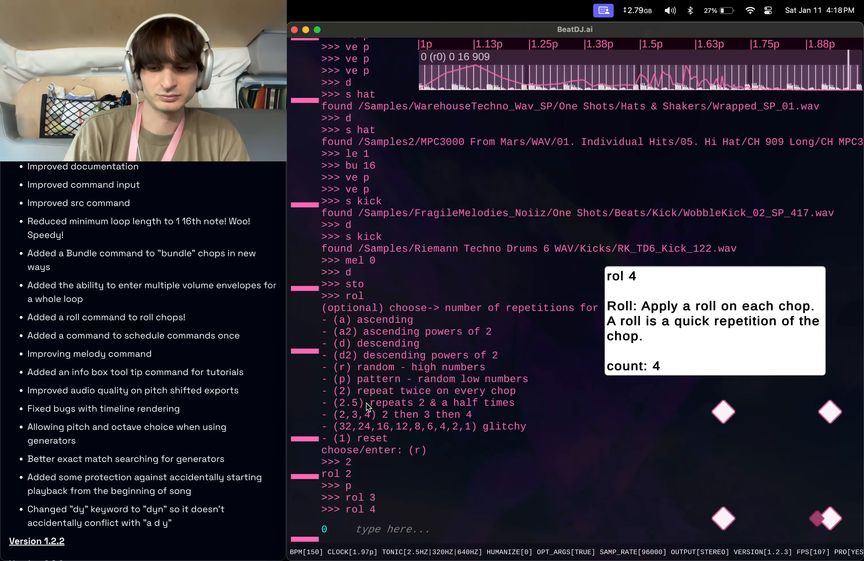
key(Up)
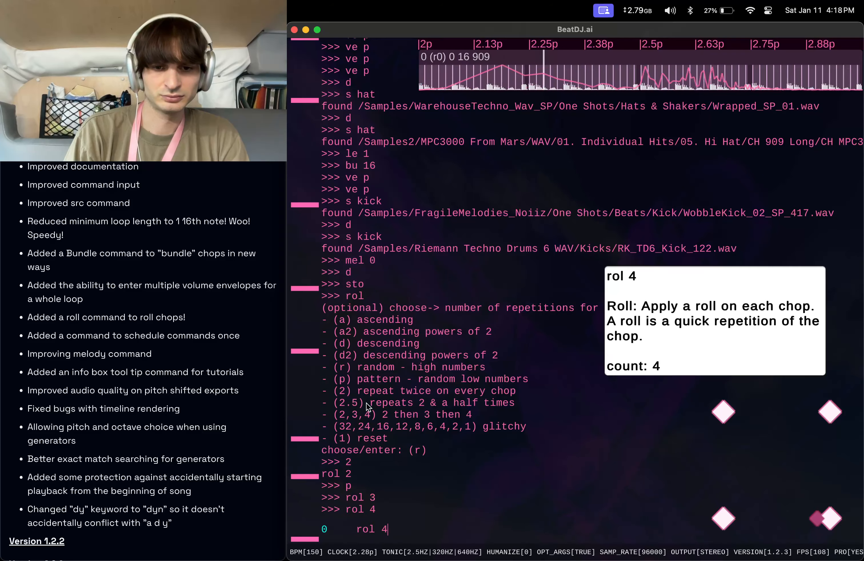
key(BackSpace)
text(a)
key(Return)
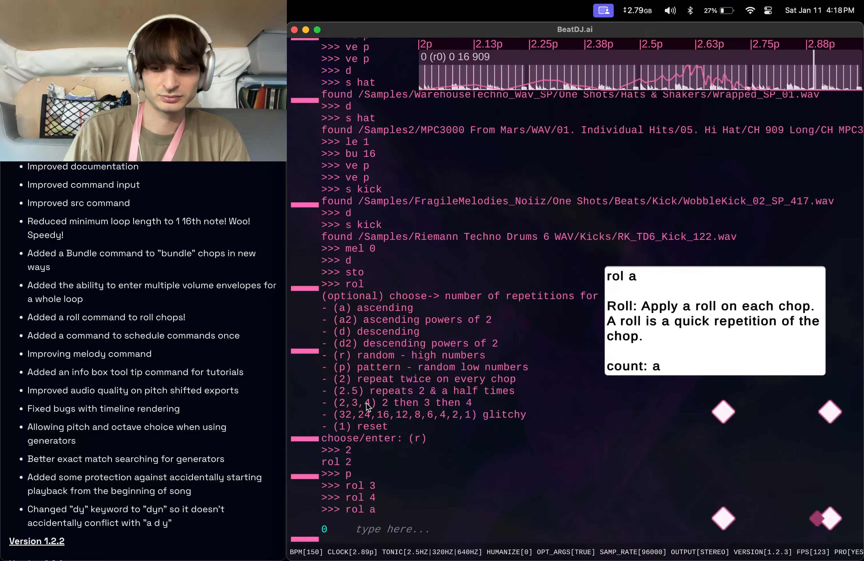
Apply the descending roll rol d, then the ascending powers of 2 roll rol a2.
key(Up)
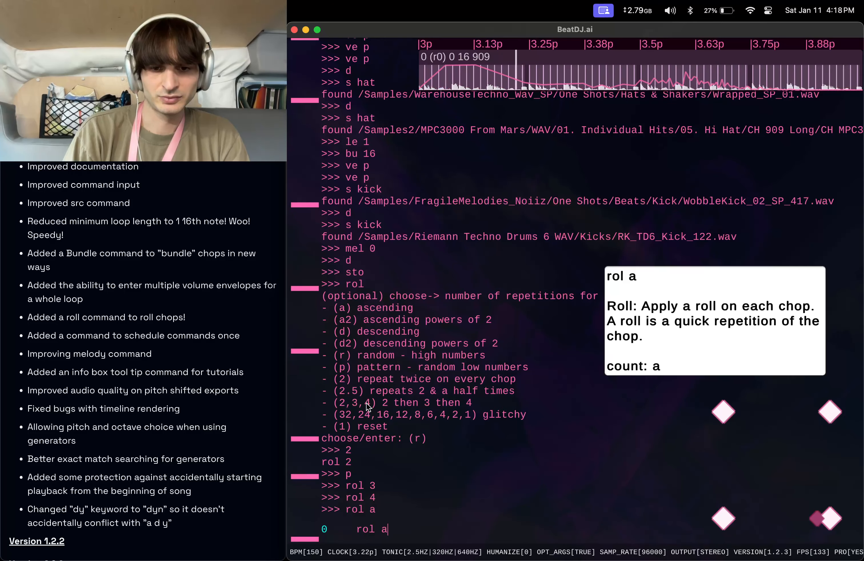
key(Return)
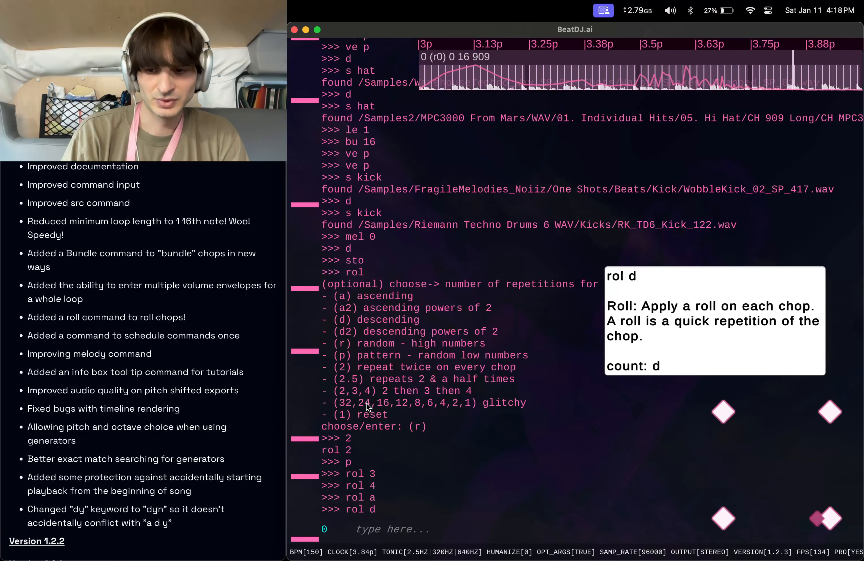
key(Up)
key(Up)
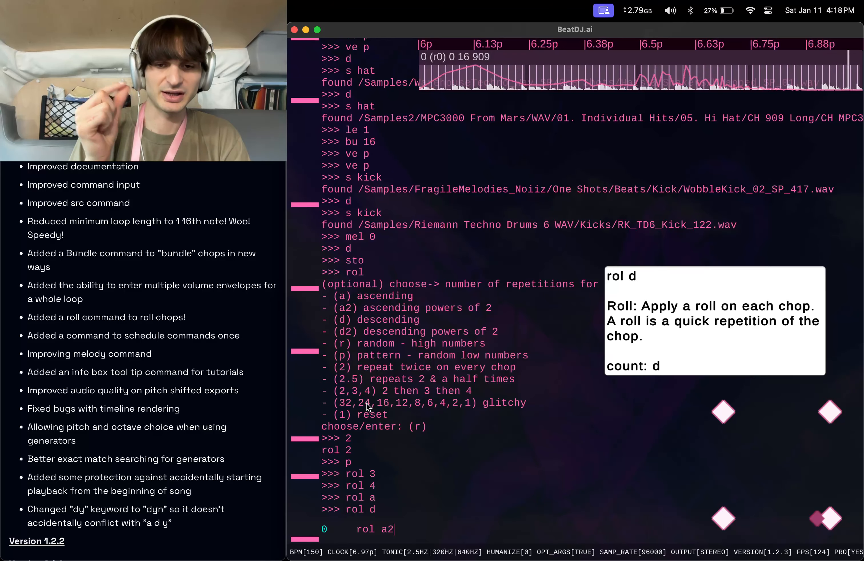
key(Return)
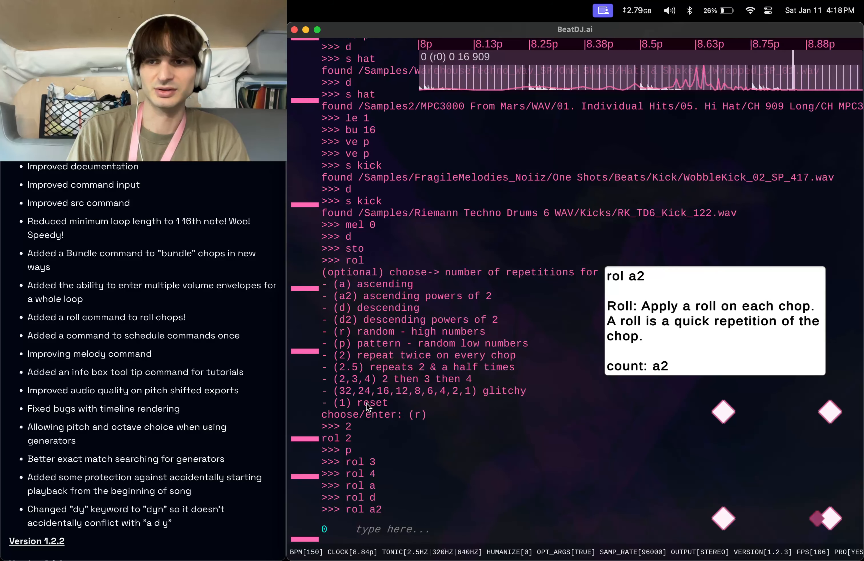
Apply the descending powers of 2 roll rol d2.
key(Up)
key(BackSpace)
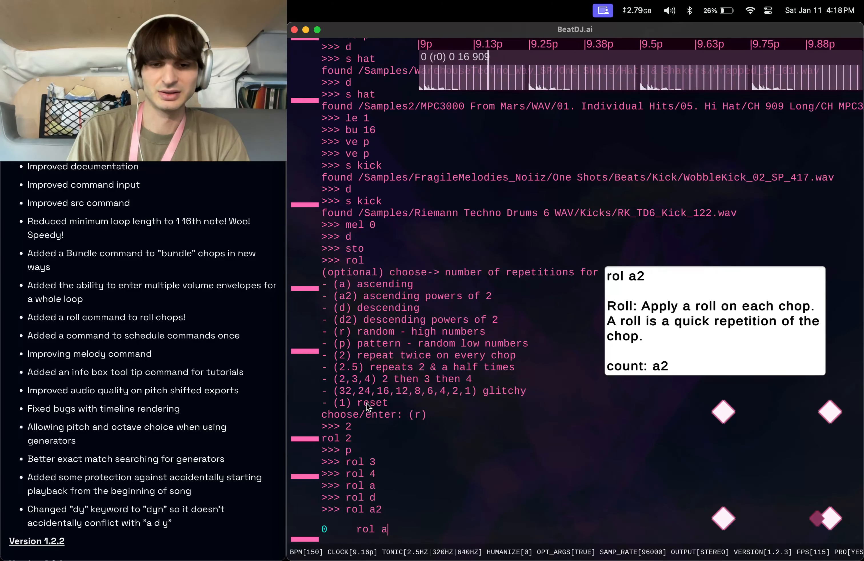
key(BackSpace)
text(d2)
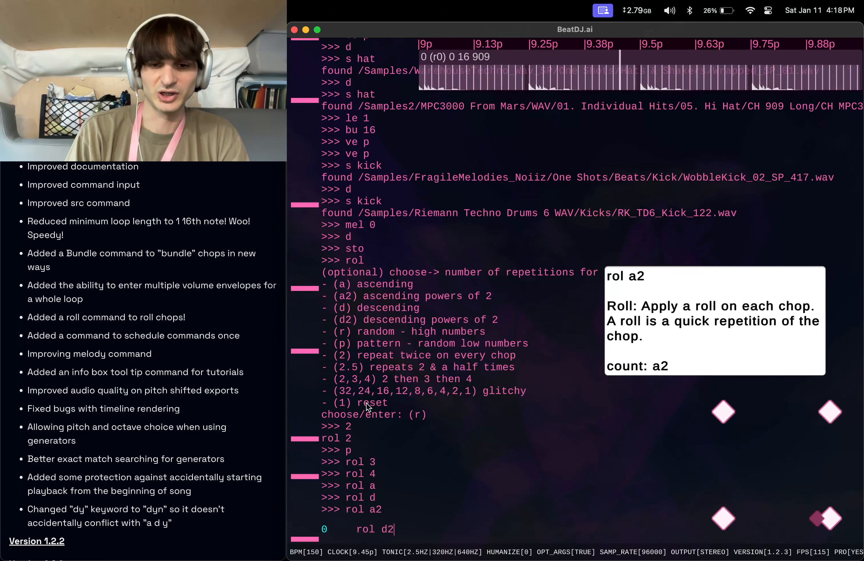
key(Return)
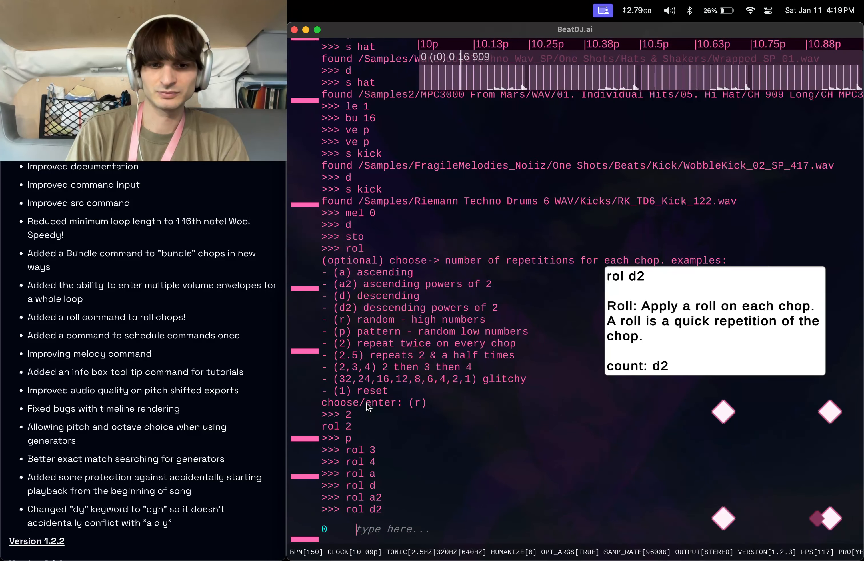
Apply the ascending roll rol a again, then the random roll rol r.
key(Up)
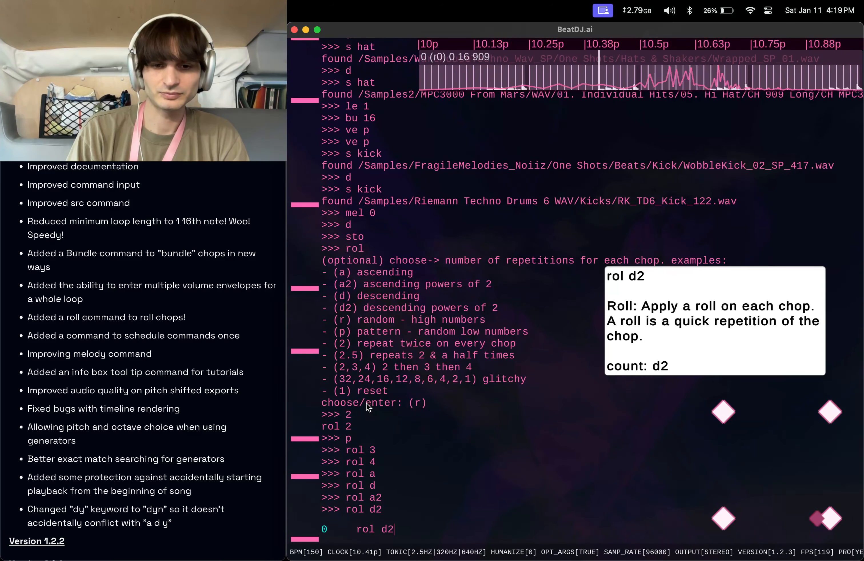
key(BackSpace)
key(BackSpace)
text(a)
key(Return)
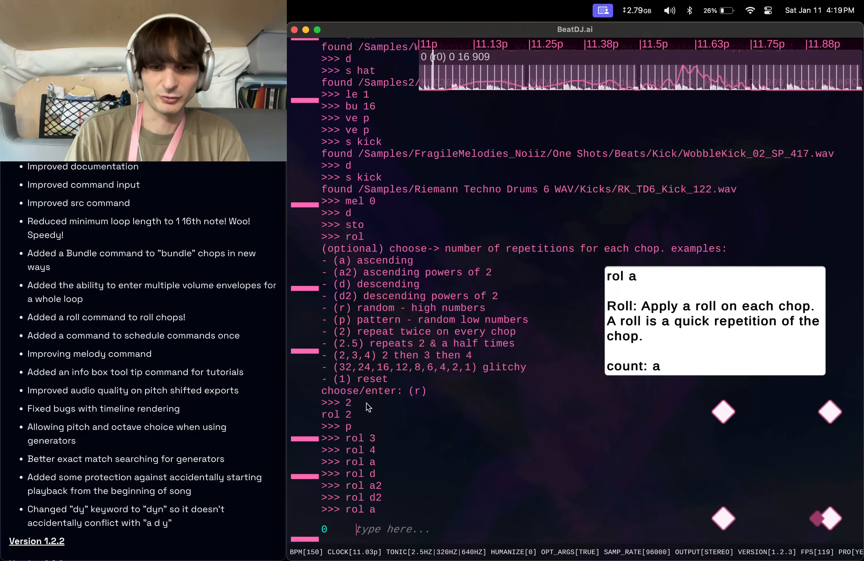
text(rol r)
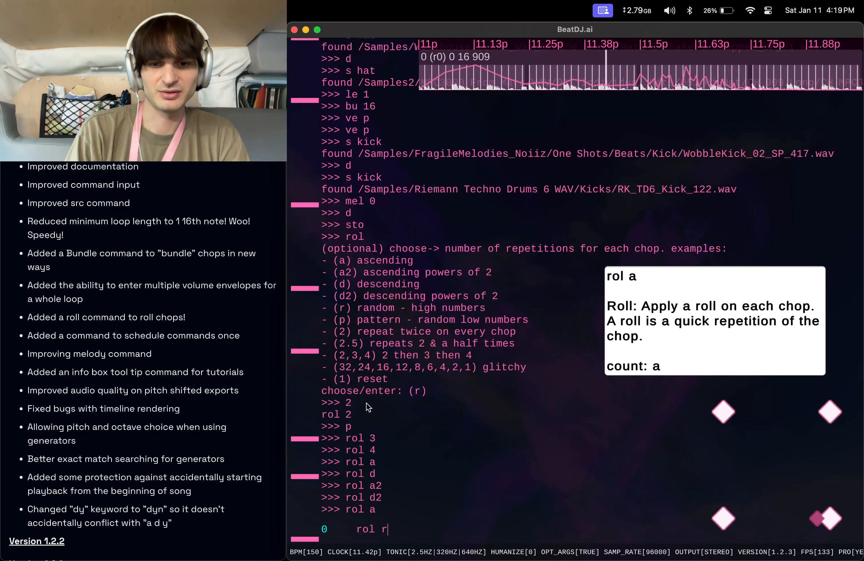
key(Return)
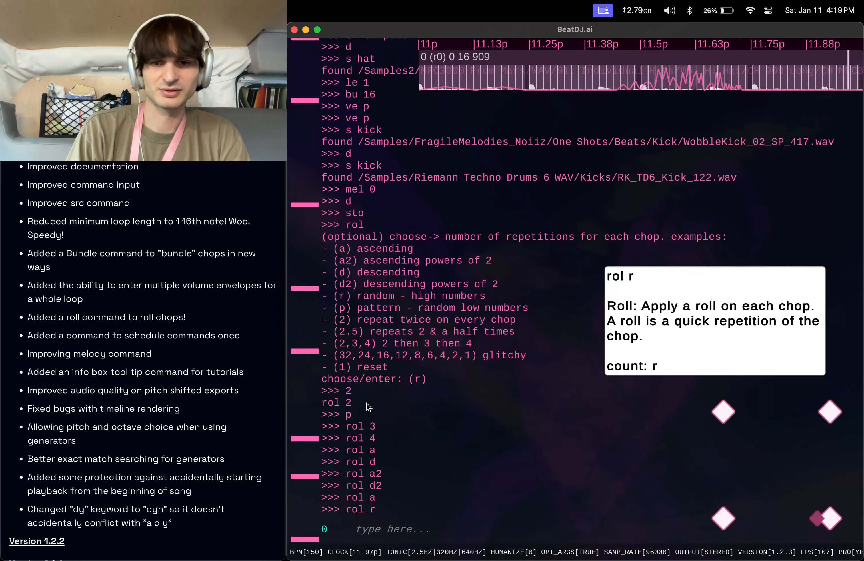
Repeat the random roll rol r, then apply the pattern roll rol p twice.
key(Up)
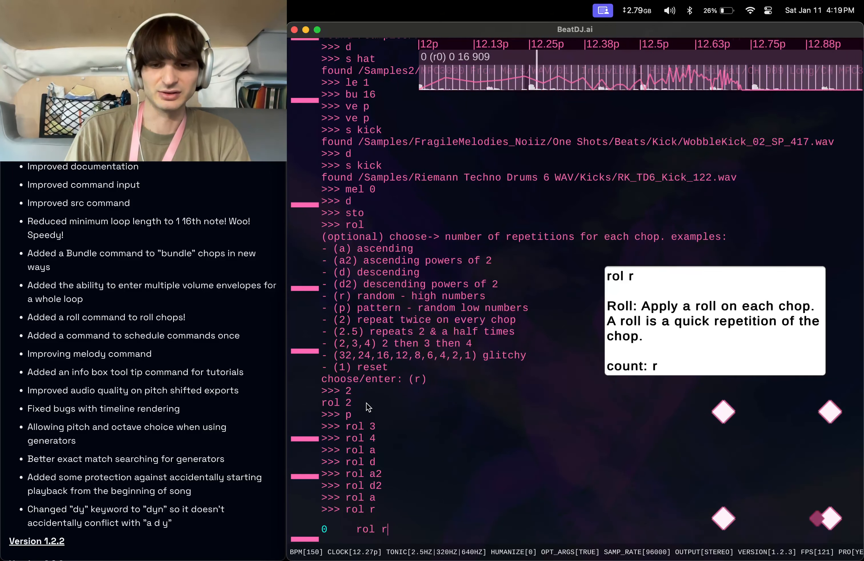
key(Return)
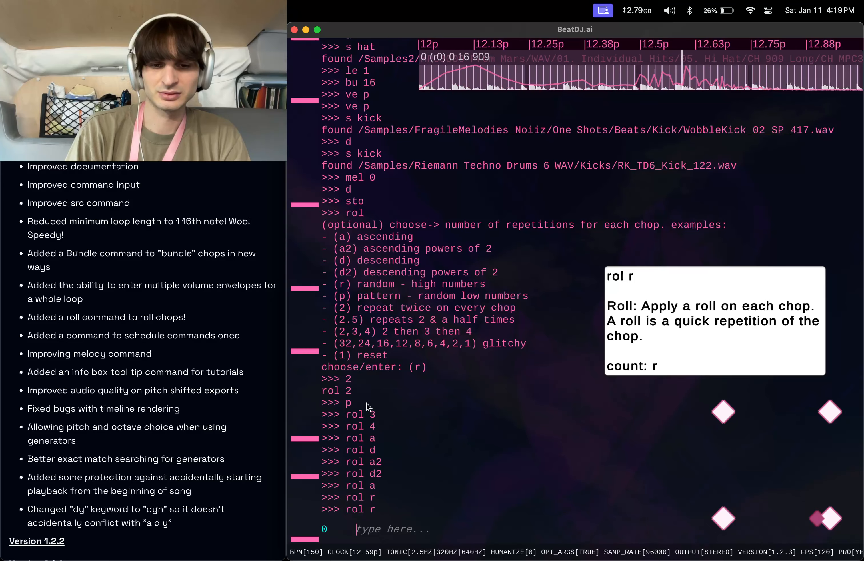
text(rol p)
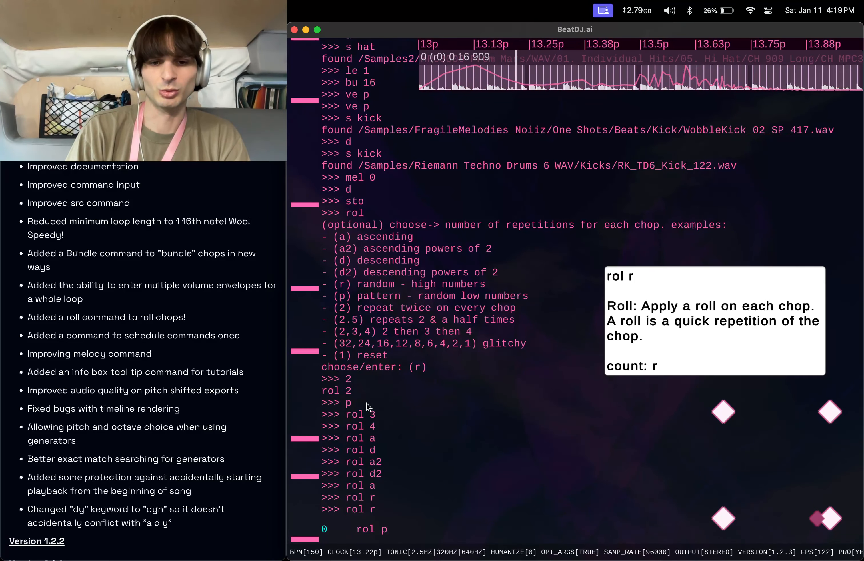
key(Return)
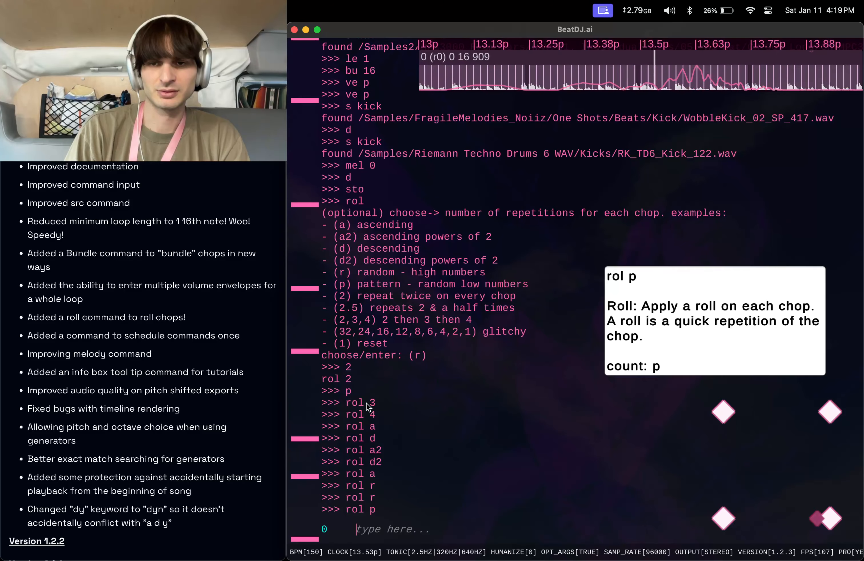
key(Up)
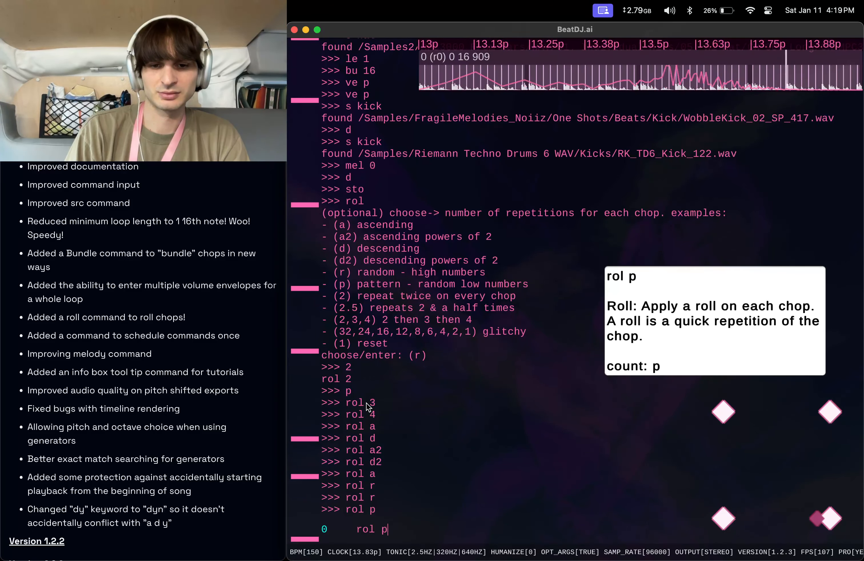
key(Return)
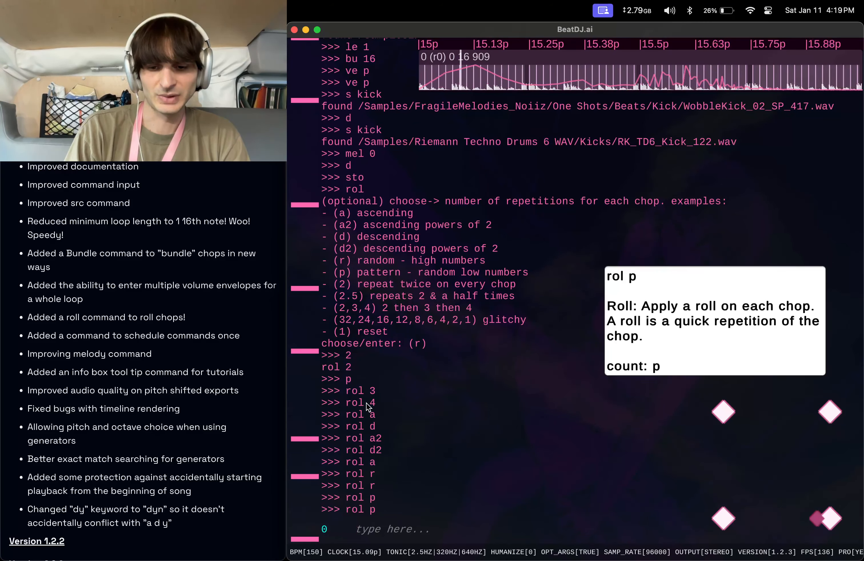
Reset the roll on each chop with rol 1.
text(ve 0)
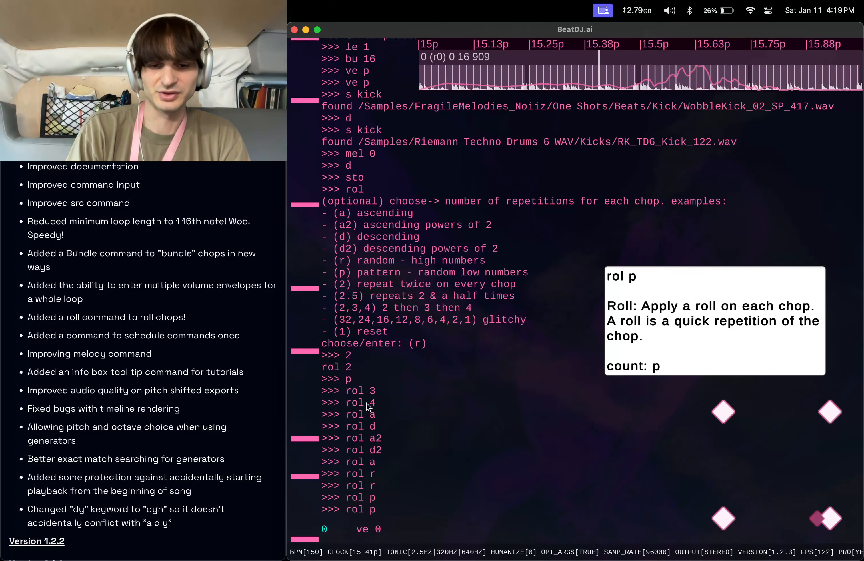
key(BackSpace)
key(BackSpace)
key(BackSpace)
key(BackSpace)
text(rol 1)
key(Return)
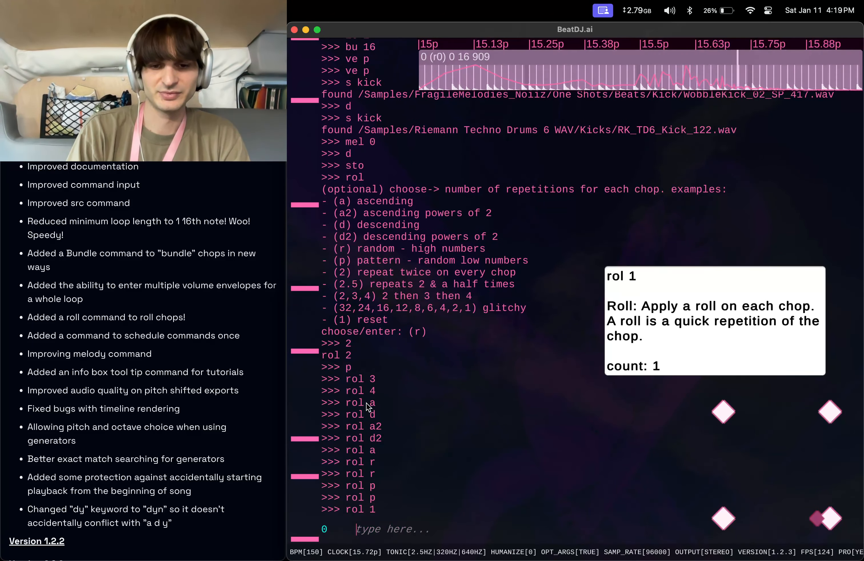
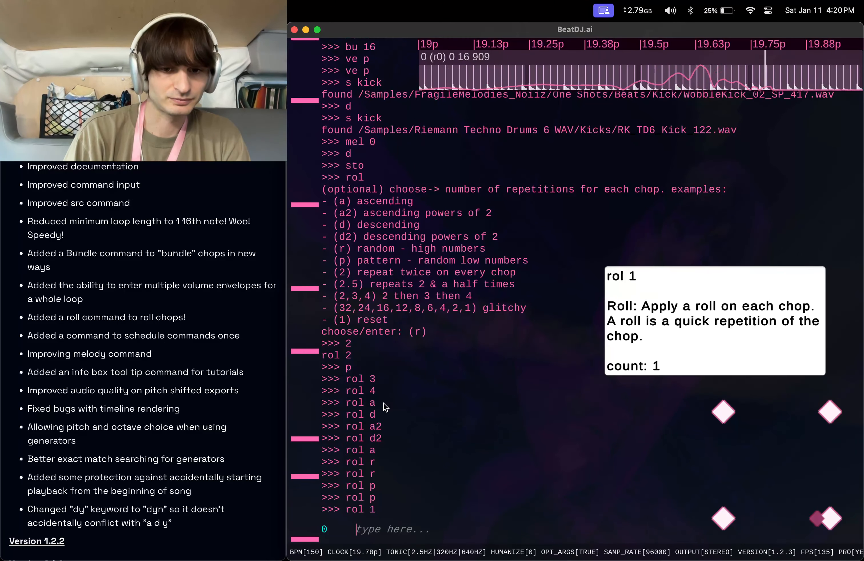
Replace the partly typed roll command and stop playback with sto.
text(rol ad)
key(super+a)
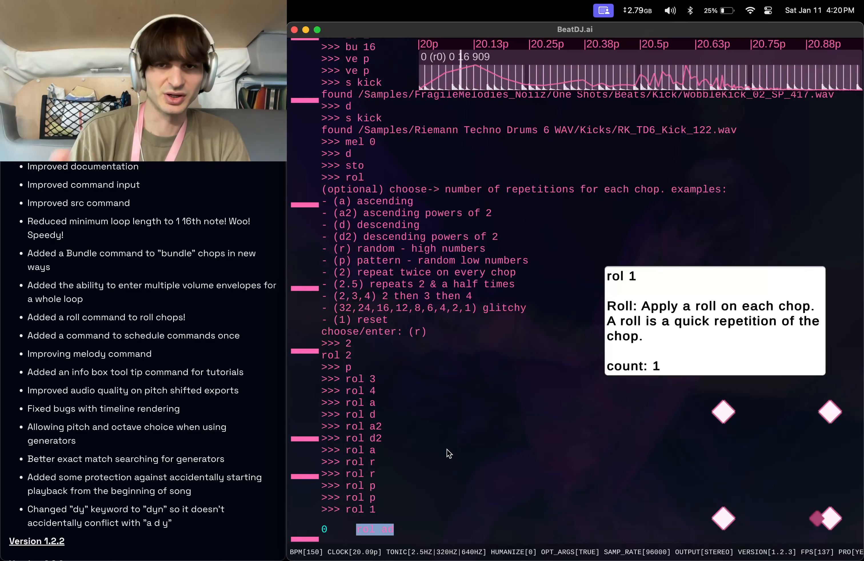
text(d)
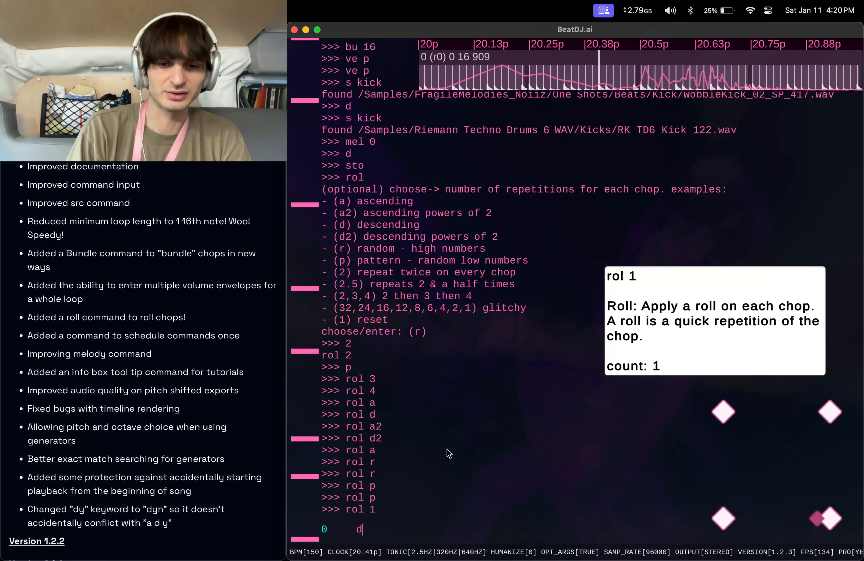
key(BackSpace)
text(sto)
key(Return)
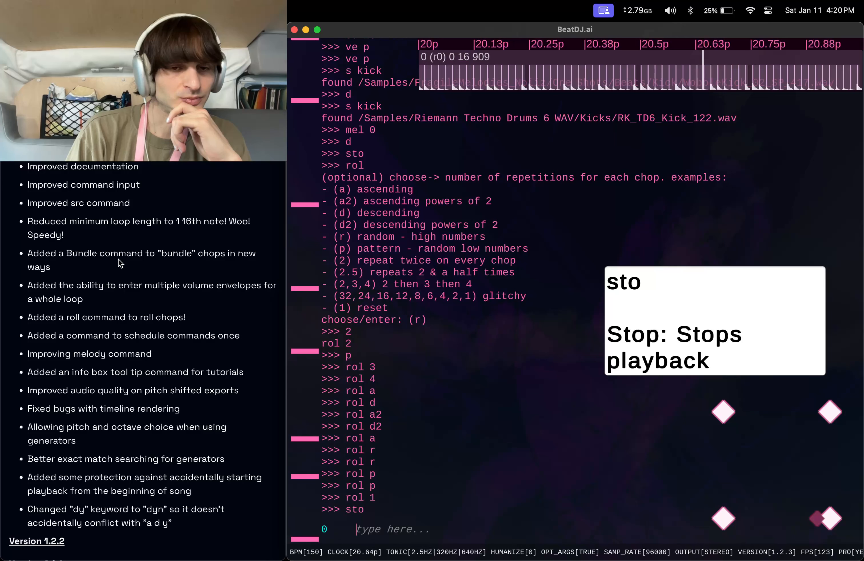
Recall earlier commands from the history and scroll through the version changelog notes.
key(Up)
key(Up)
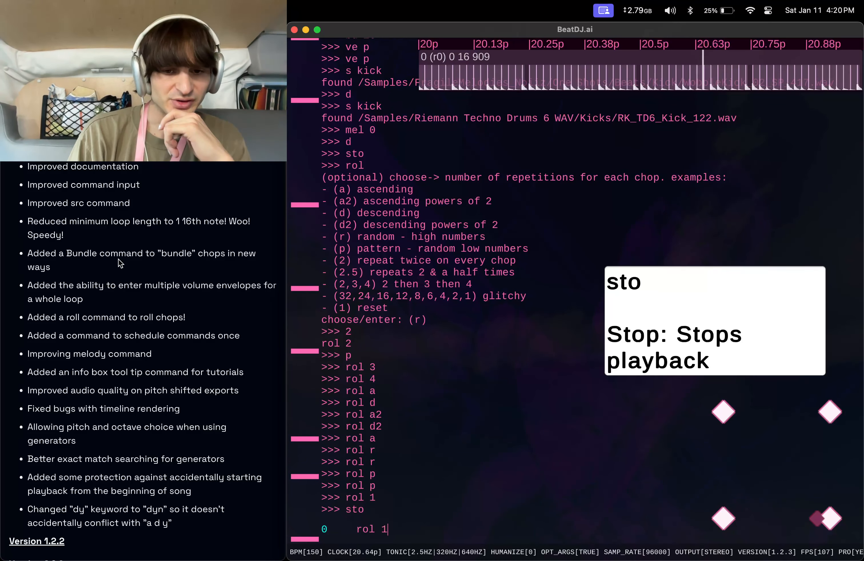
key(Up)
key(Up)
key(Up)
key(Up)
key(Up)
key(Up)
key(Up)
key(Up)
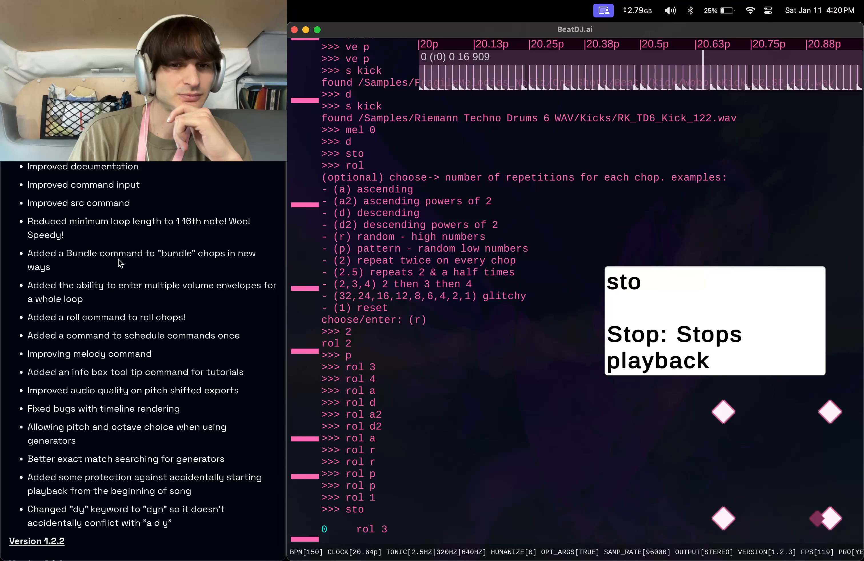
scroll(96, 294, down, 5)
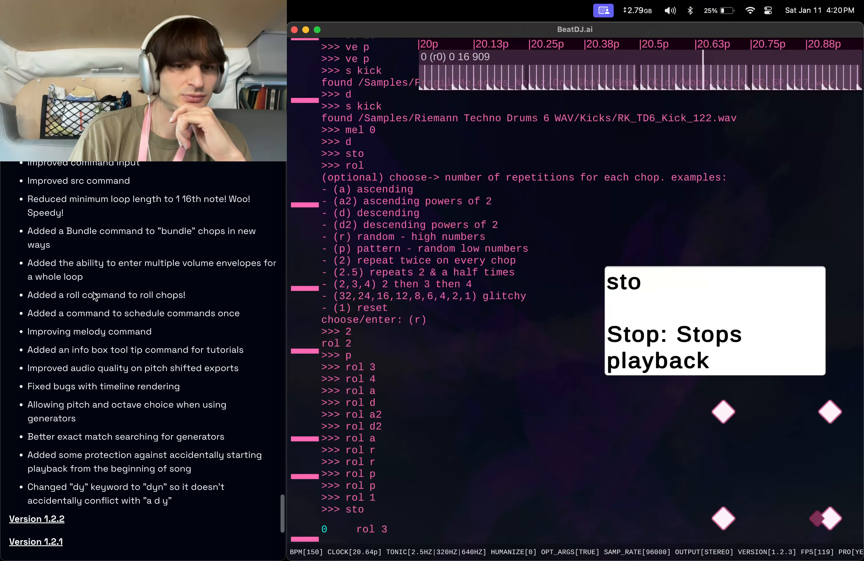
scroll(94, 296, down, 2)
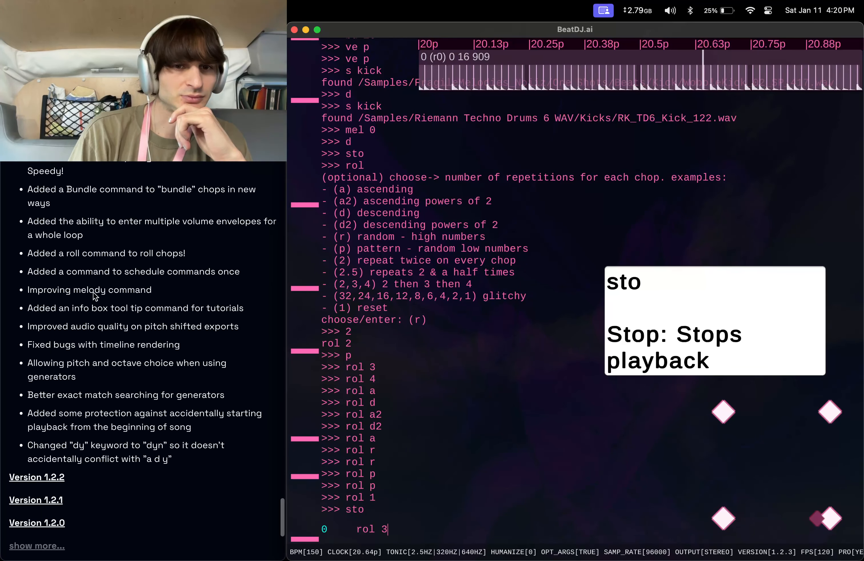
scroll(94, 294, down, 1)
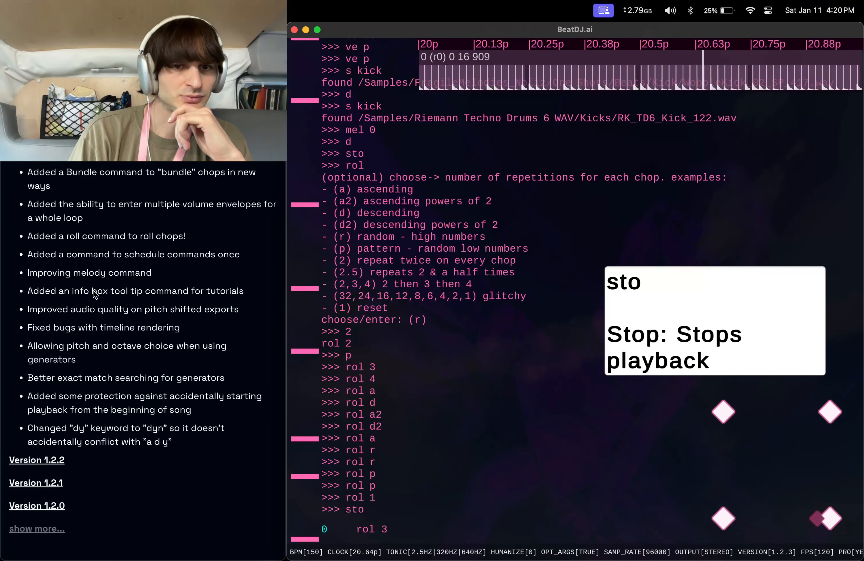
scroll(93, 290, down, 2)
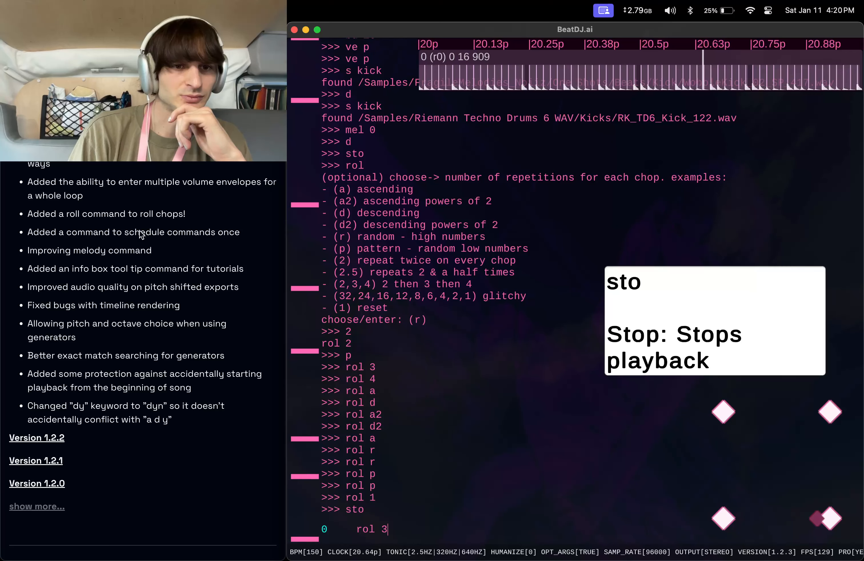
Delete instrument 0 with the command 0 d.
key(BackSpace)
key(BackSpace)
key(BackSpace)
key(BackSpace)
key(BackSpace)
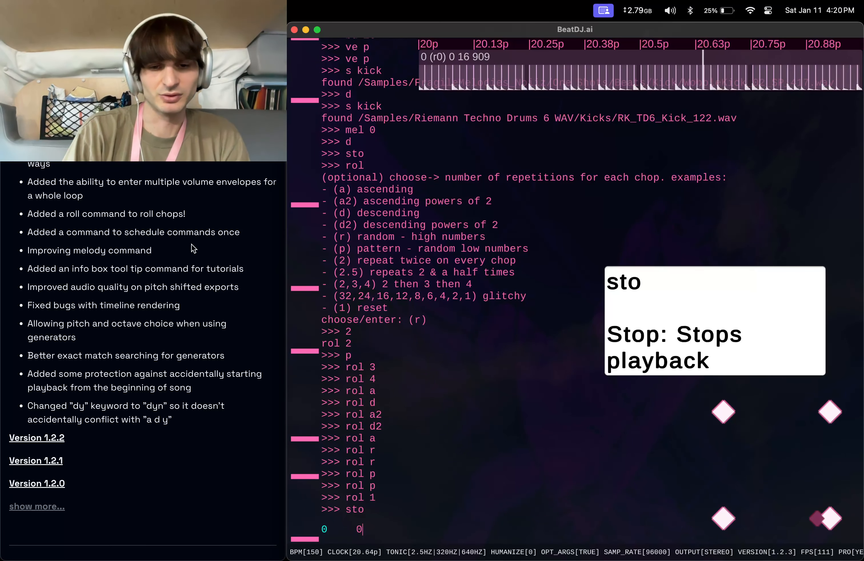
text(d)
key(Return)
Create a new kick splitter with s kick and bundle its chops to length 64 with bu 64.
text(s kick)
key(Return)
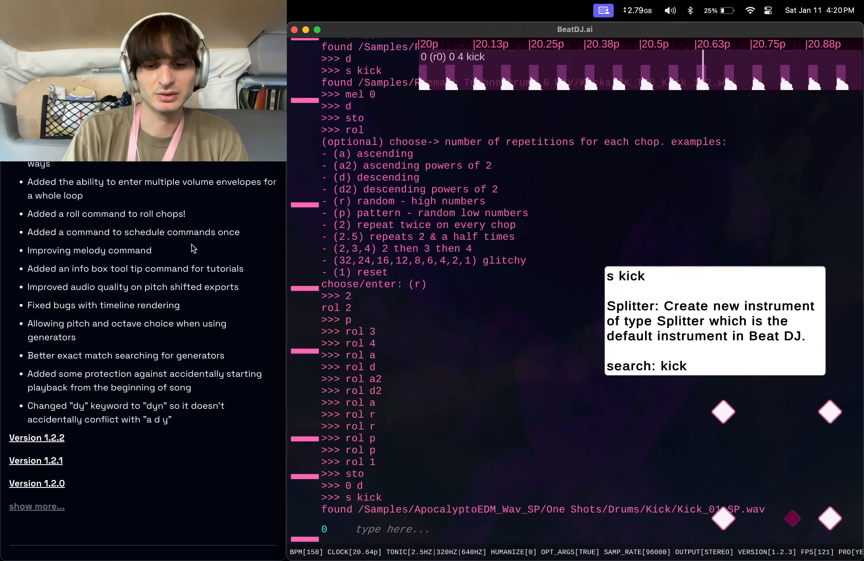
text(bu 64)
key(Return)
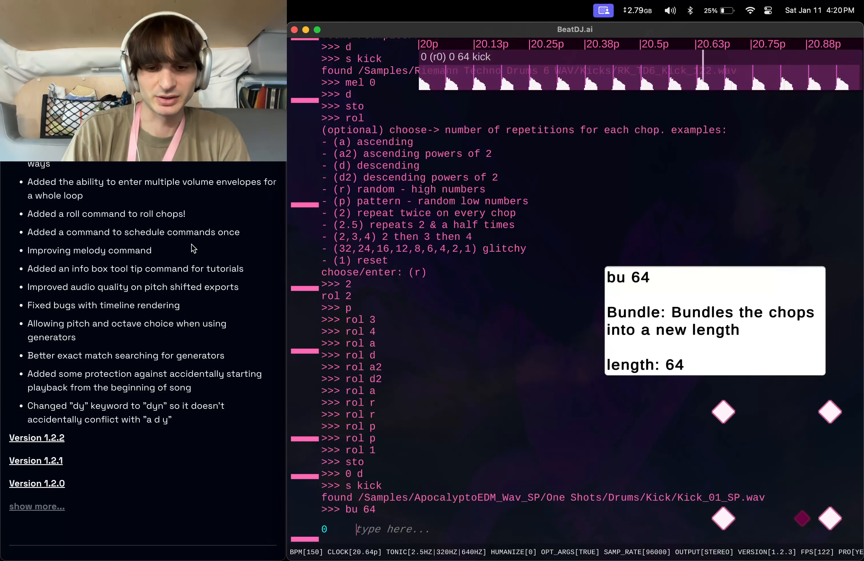
Apply the ascending roll rol a and start playback from the beginning with p.
text(rol a)
key(Return)
text(p)
key(Return)
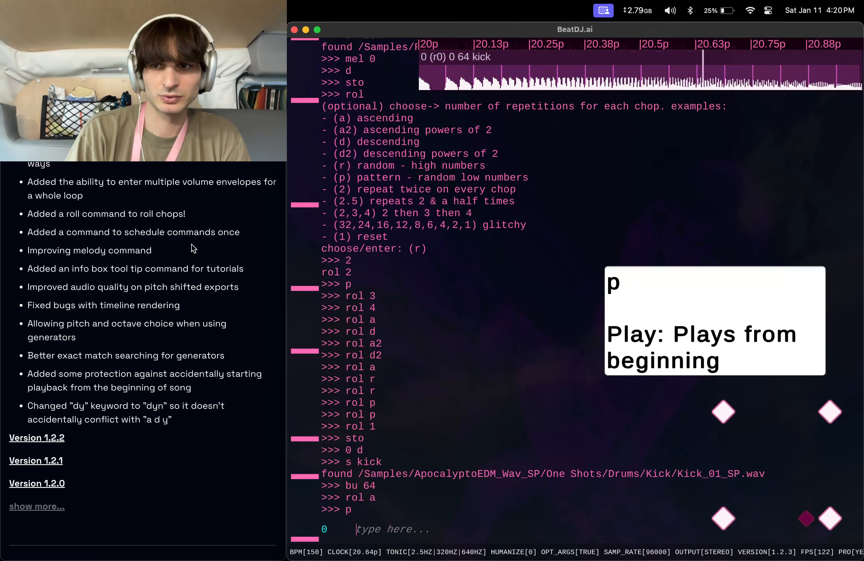
Apply the descending roll rol d, then reset the roll with rol 1.
text(ro)
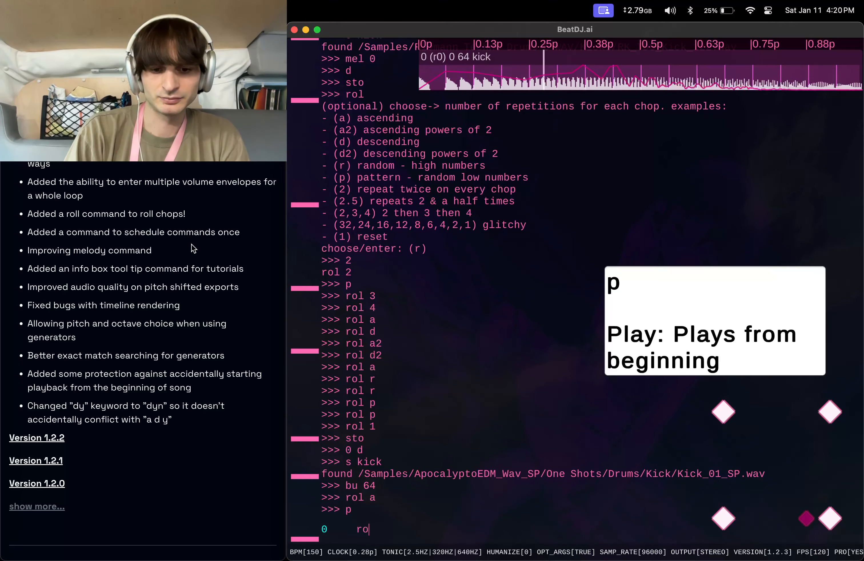
text(l d)
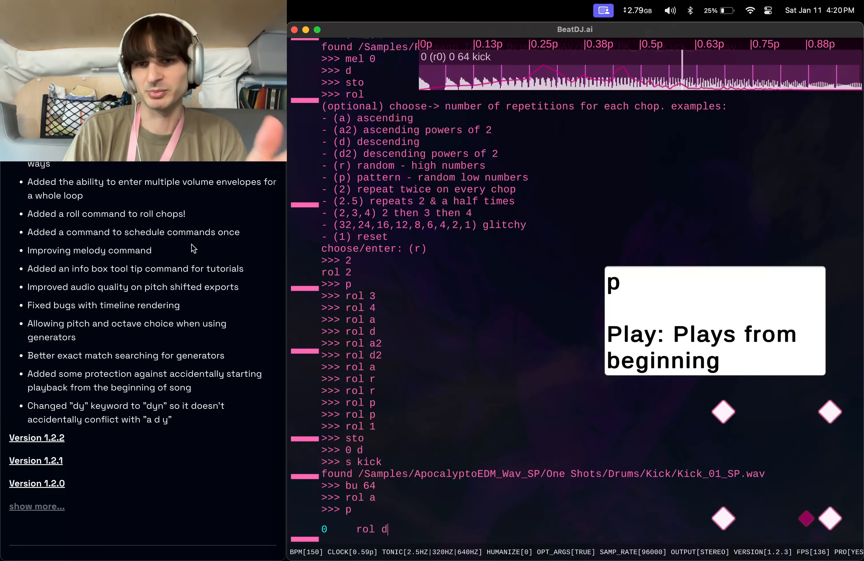
key(Return)
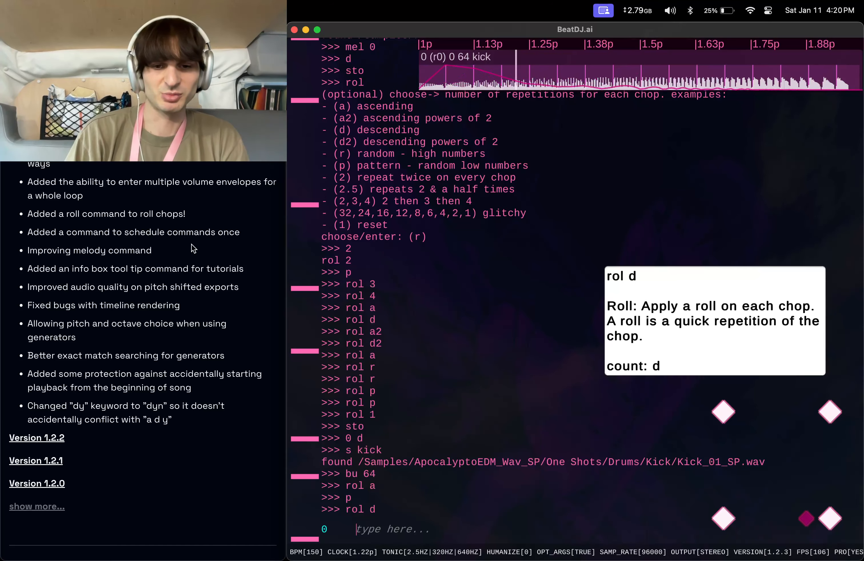
text(rol 1)
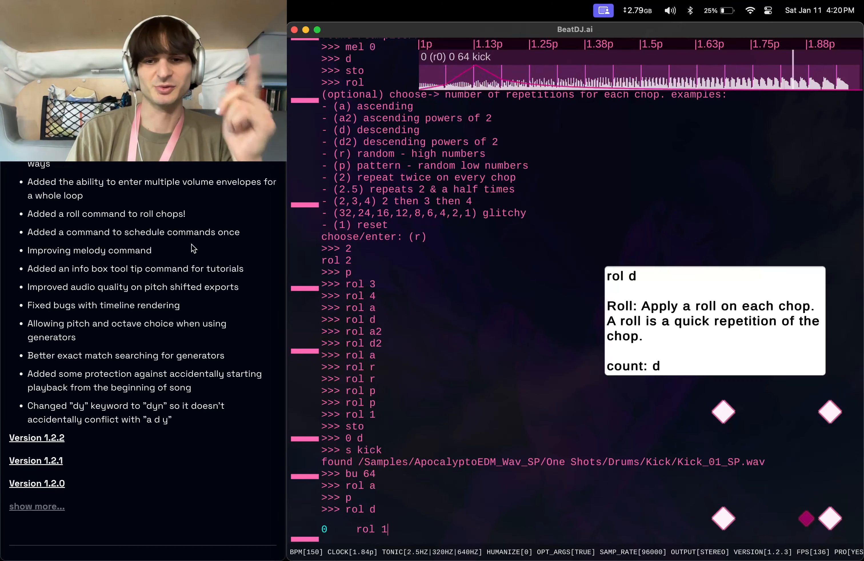
key(Return)
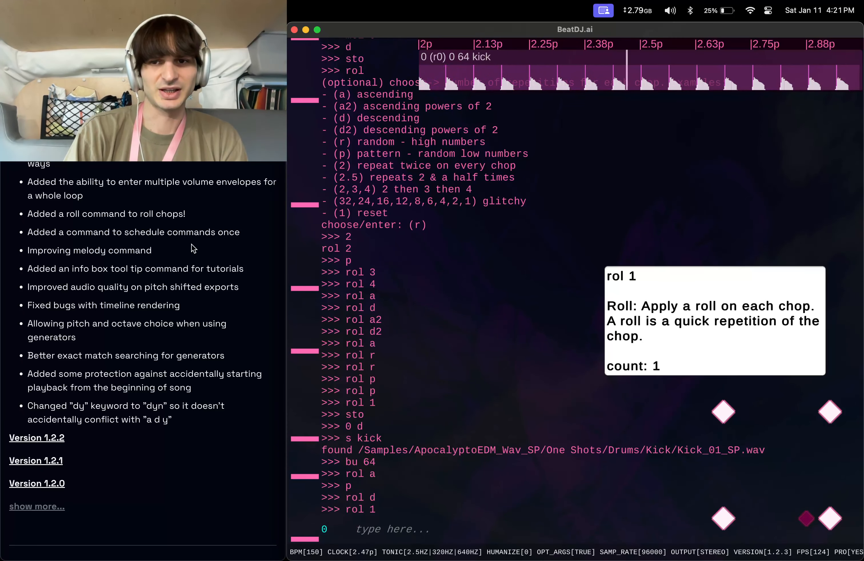
Apply the ascending roll rol a again.
key(XF86AudioRaiseVolume)
text(rol a)
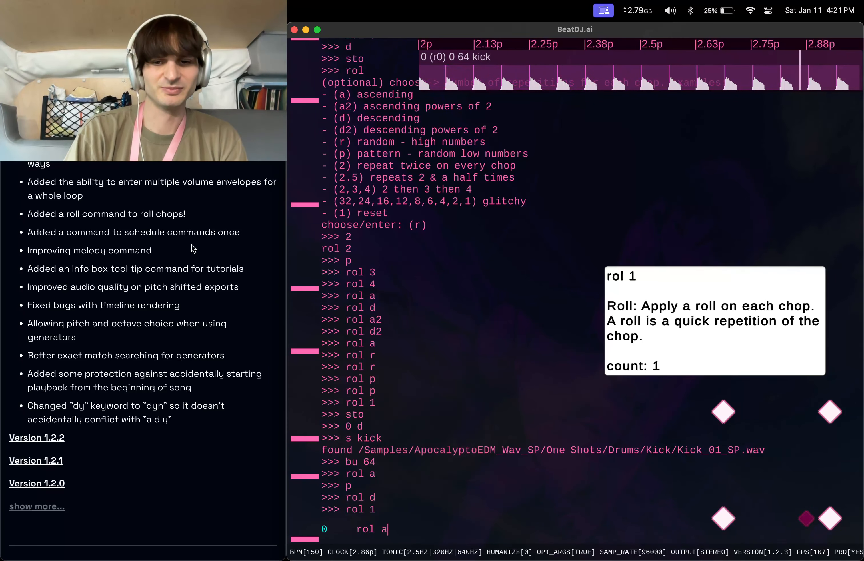
key(Return)
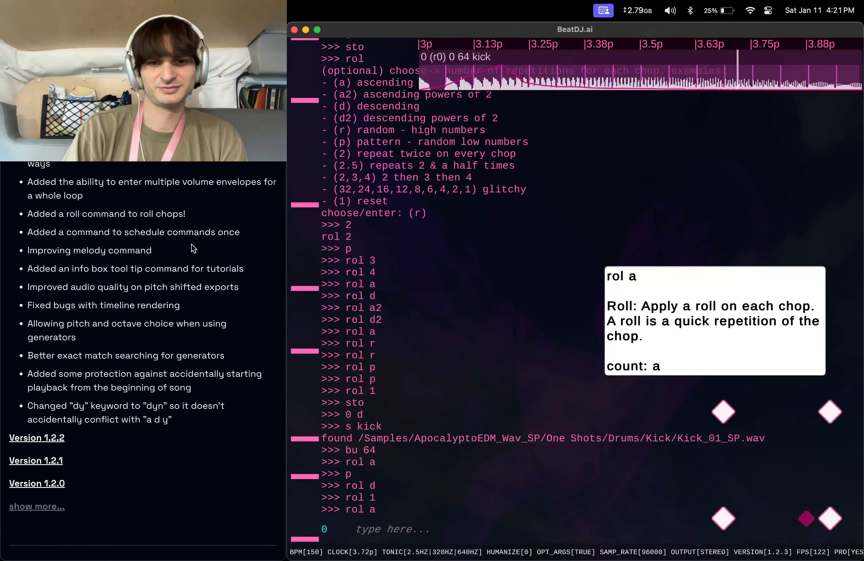
Reset the roll on each chop with rol 1.
text(rol 2)
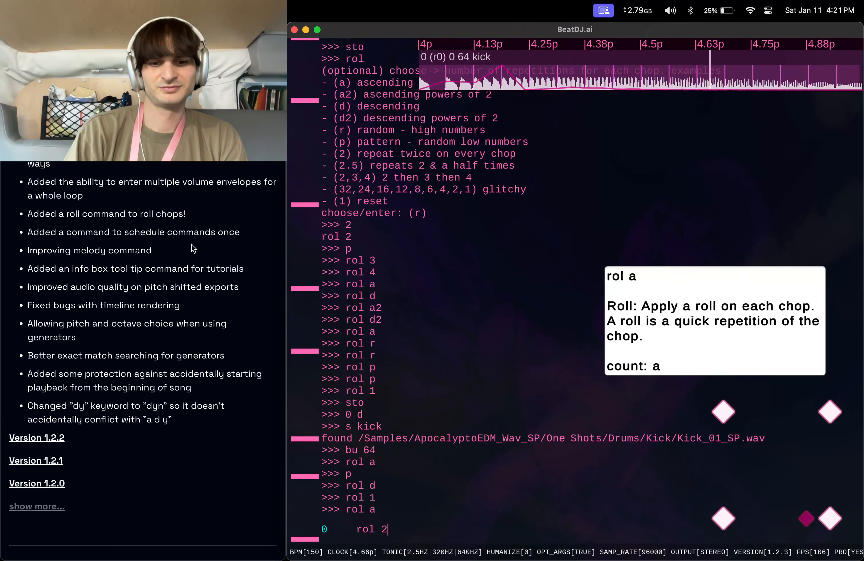
key(BackSpace)
text(1)
key(Return)
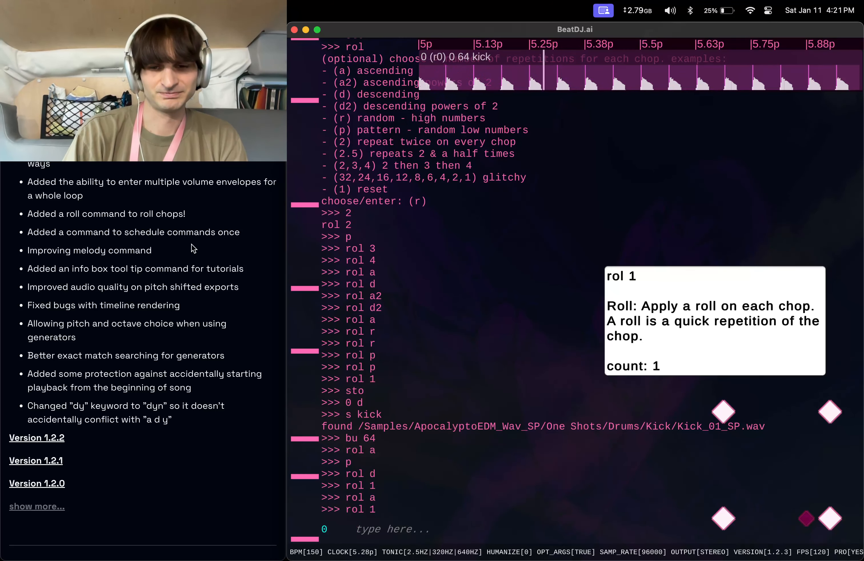
text(sto)
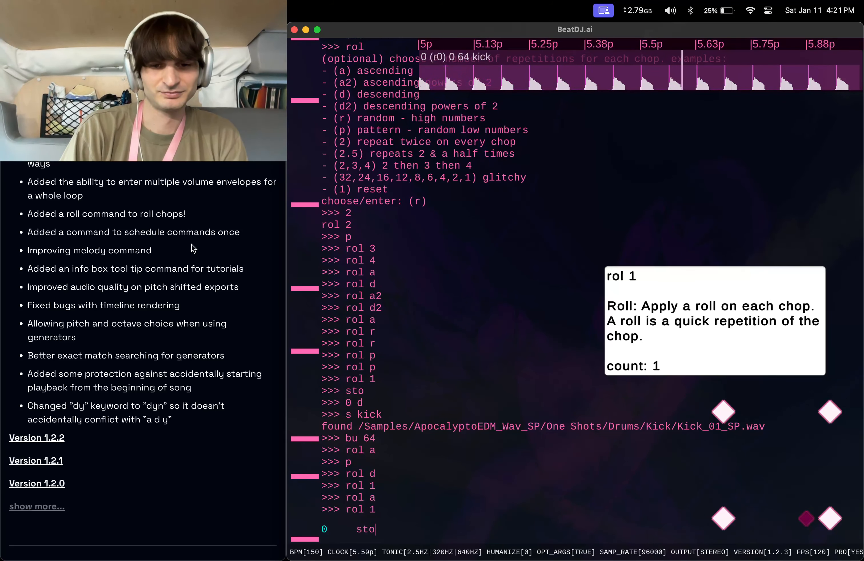
key(BackSpace)
key(BackSpace)
key(BackSpace)
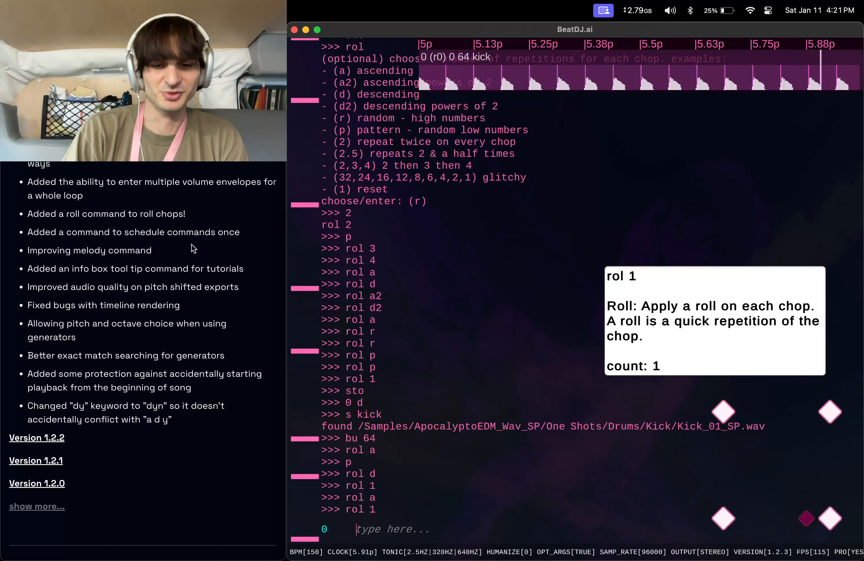
Apply the pattern roll rol p.
text(rol p)
key(Return)
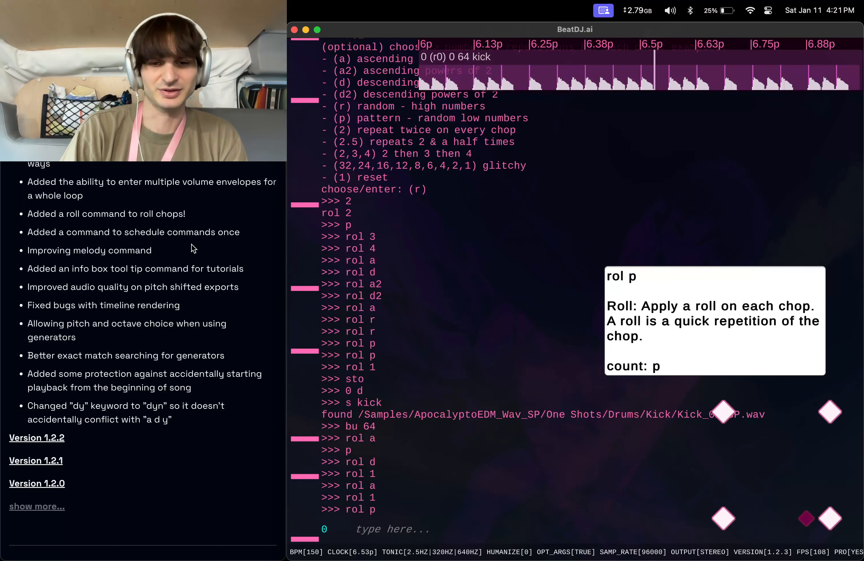
Reverse random chops with the rev command, choosing r.
text(rev)
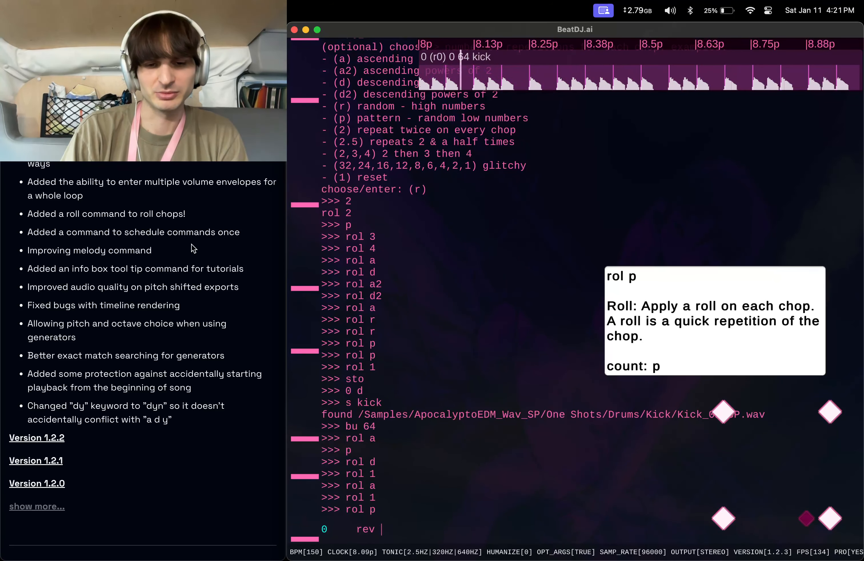
text(p)
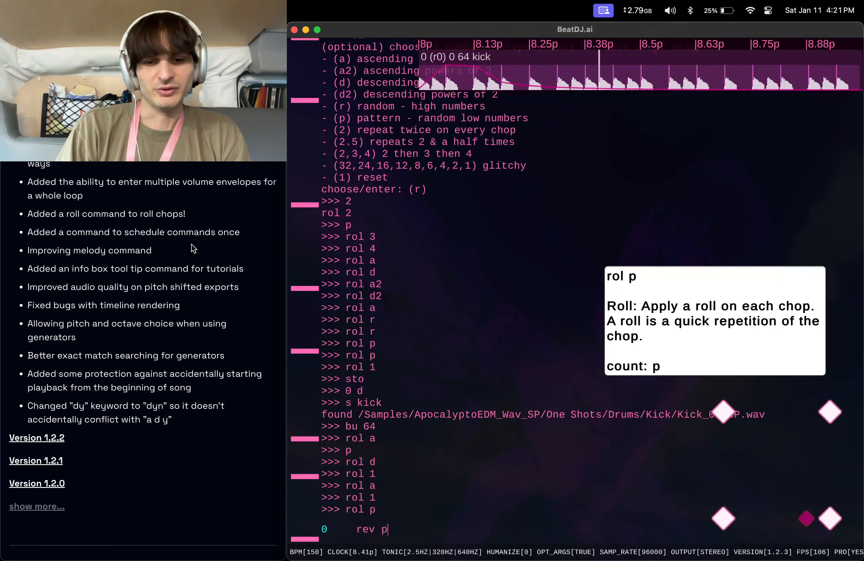
key(Return)
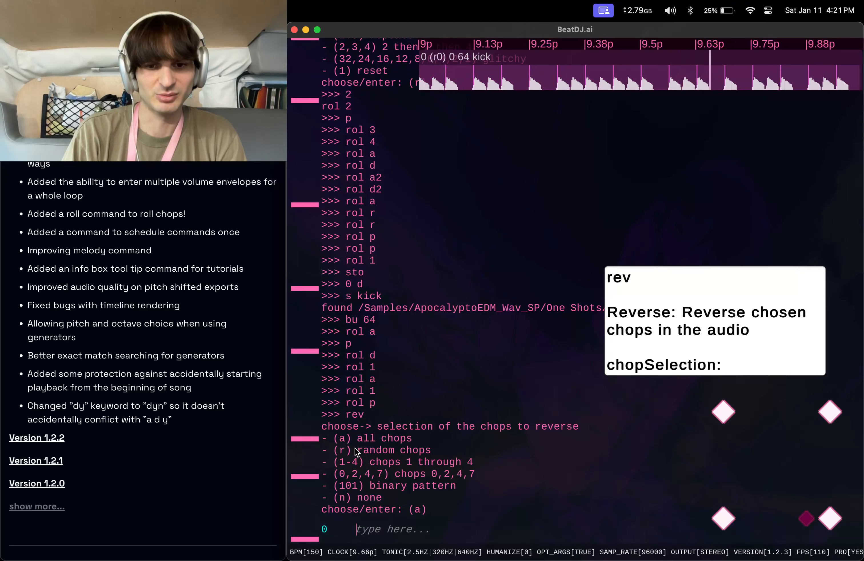
text(r)
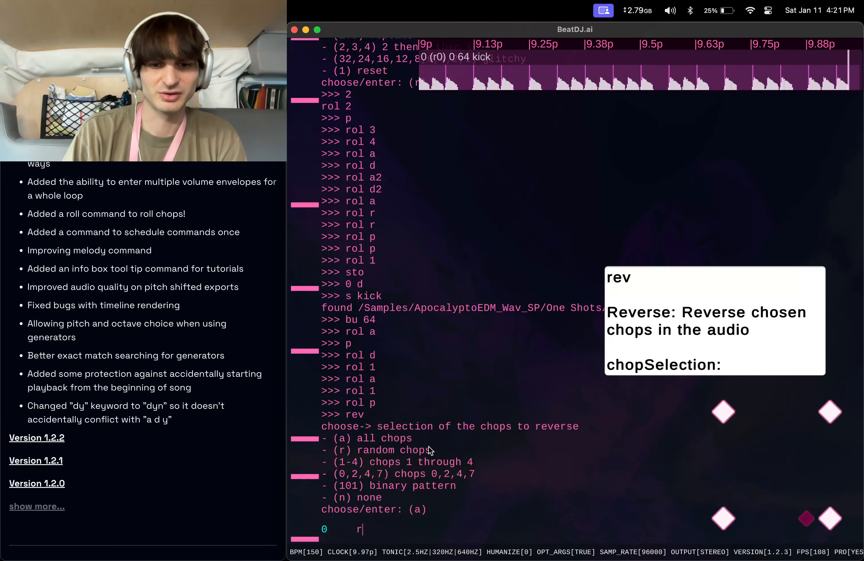
key(Return)
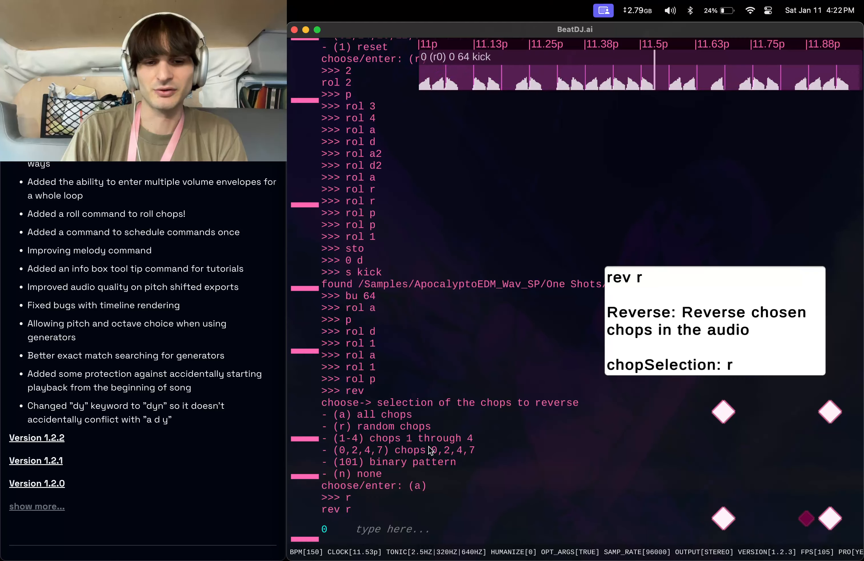
Try the old dy command, then apply the human-ish dynamics pattern with dyn, choosing p.
text(dy)
key(Return)
text(ve)
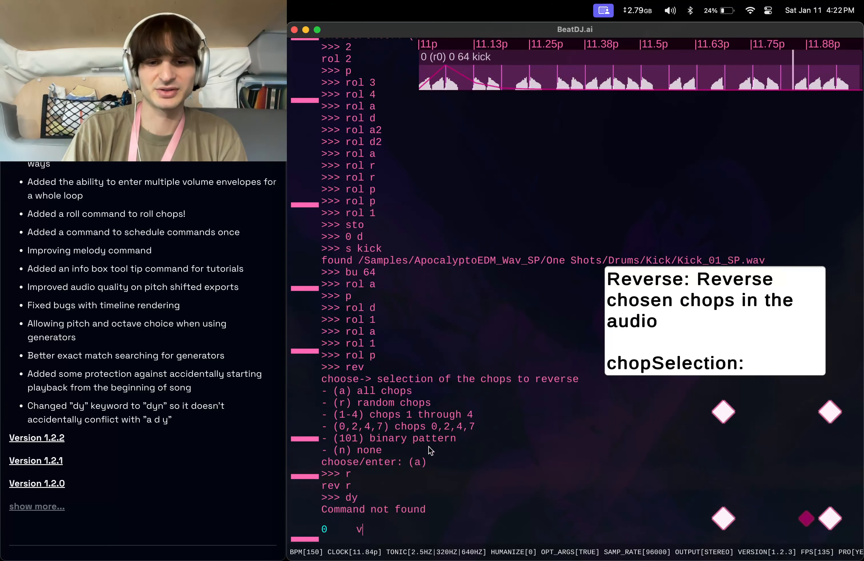
key(BackSpace)
key(BackSpace)
text(dyn)
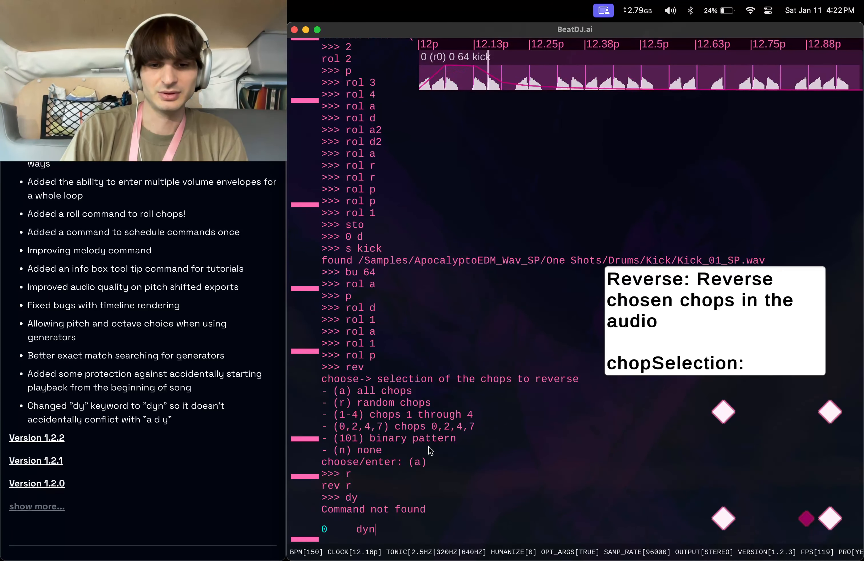
key(Return)
text(p)
key(Return)
Apply the volume envelope ve p and stop playback with sto.
text(ve p)
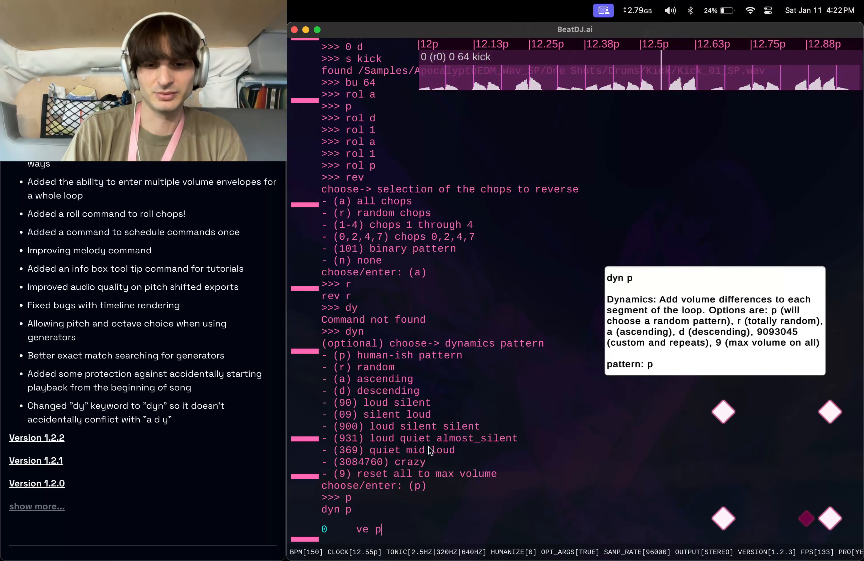
key(Return)
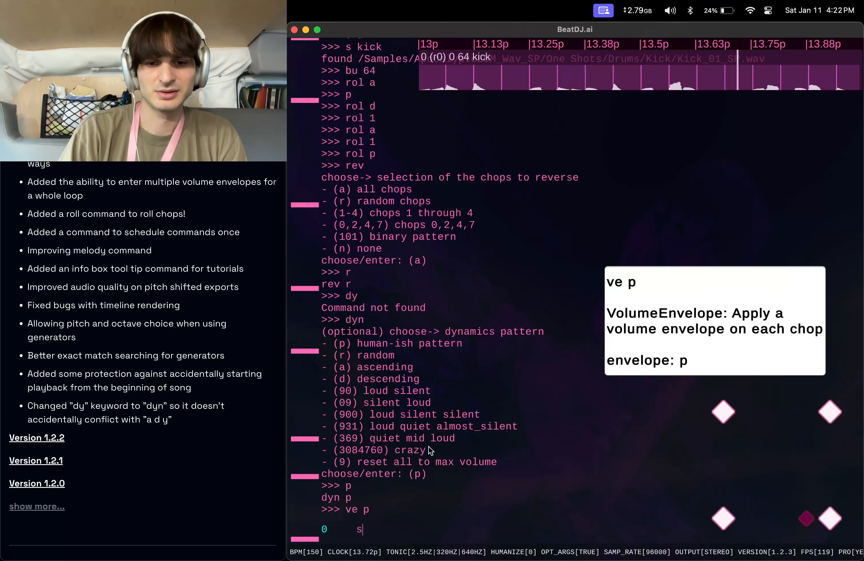
text(sto)
key(Return)
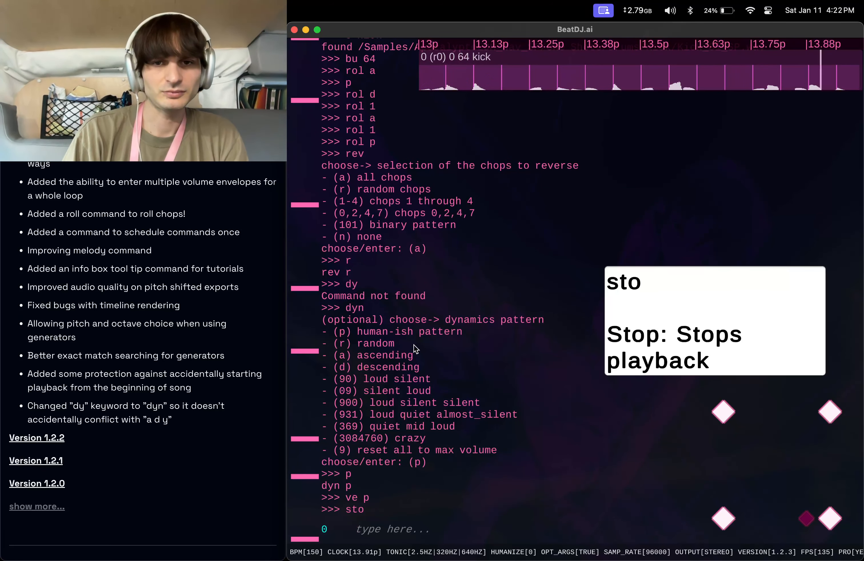
Delete the selected sounds with the d command.
text(s)
key(BackSpace)
text(d)
key(Return)
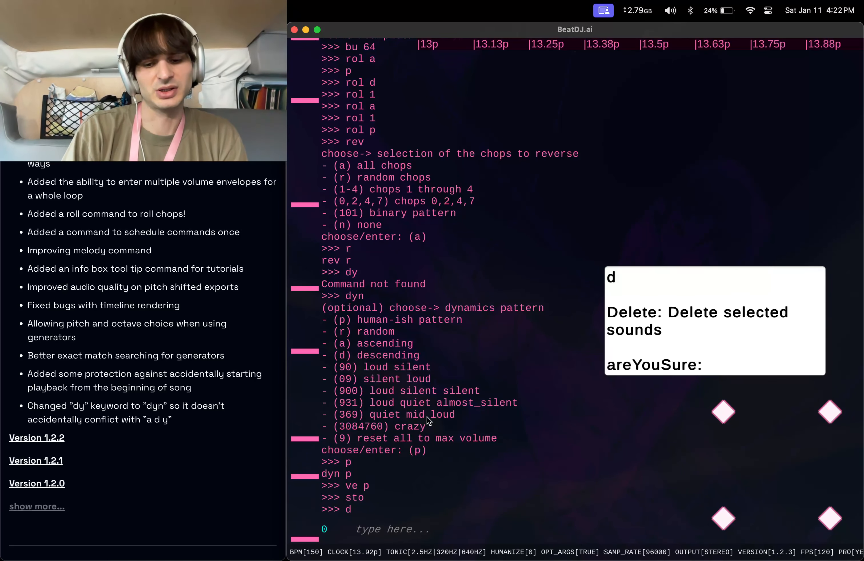
Create a new kick splitter with s kick.
text(s kic)
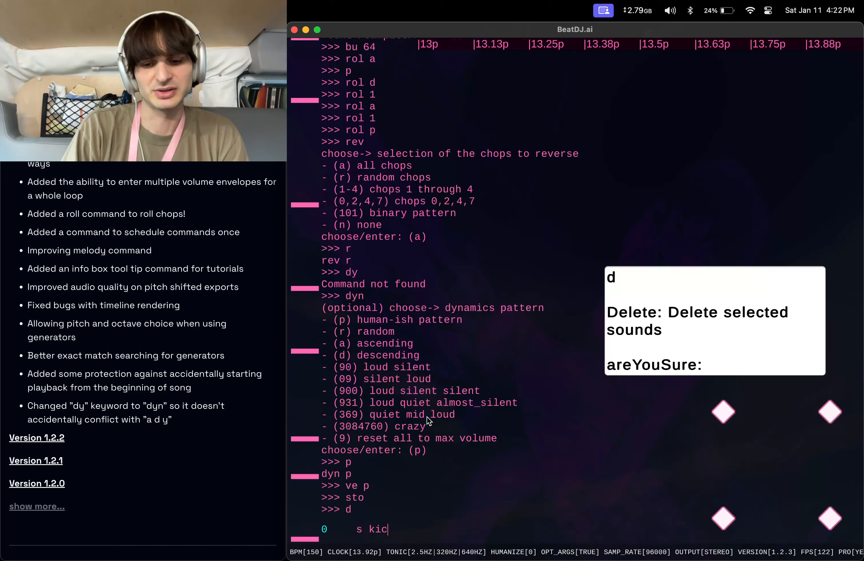
text(k)
key(Return)
Repeatedly delete the kick splitter with d and recreate it with s kick to try different kick samples.
text(d)
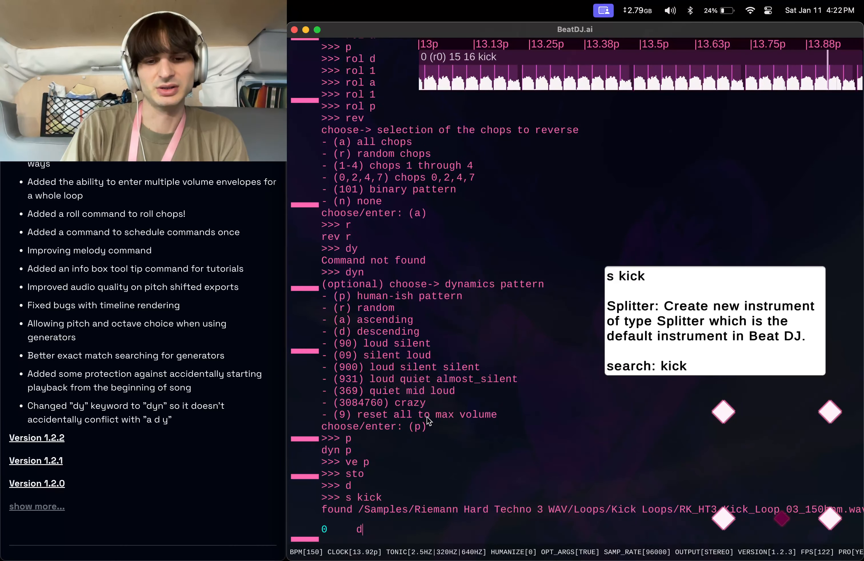
key(Return)
text(s j)
key(BackSpace)
text(kick)
key(Return)
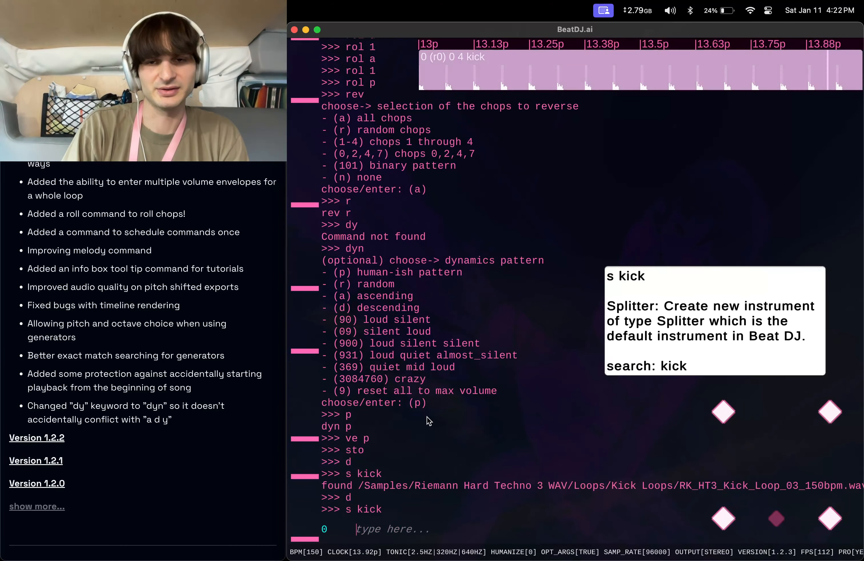
text(ds)
key(Return)
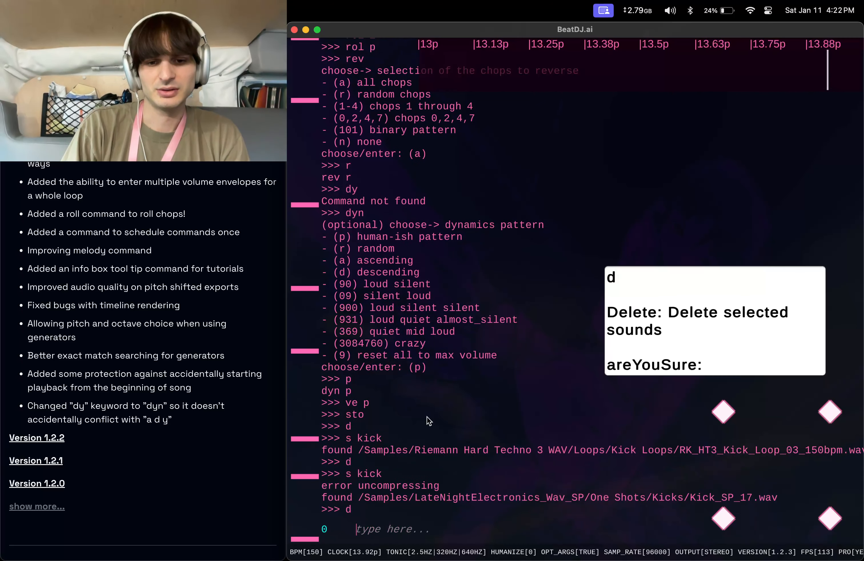
text(s kick)
key(Return)
text(d)
key(Return)
text(s kick)
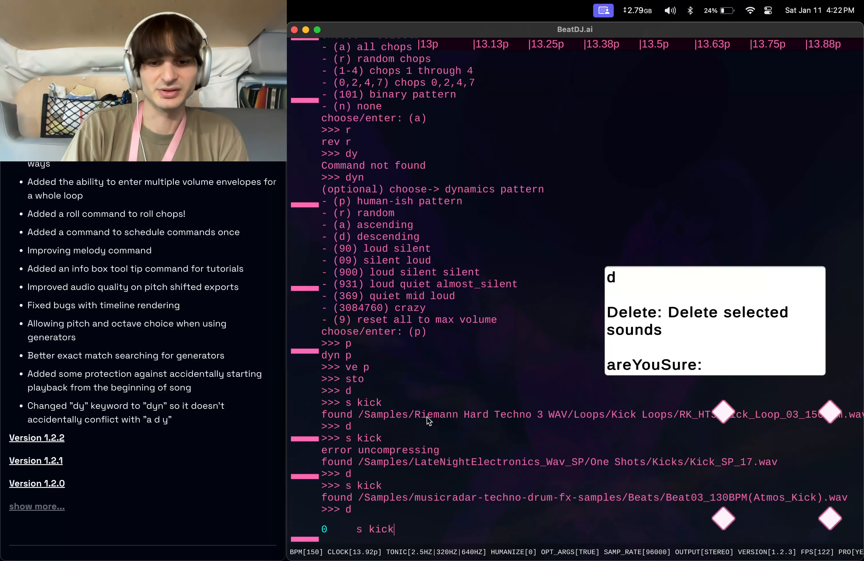
key(Return)
text(d)
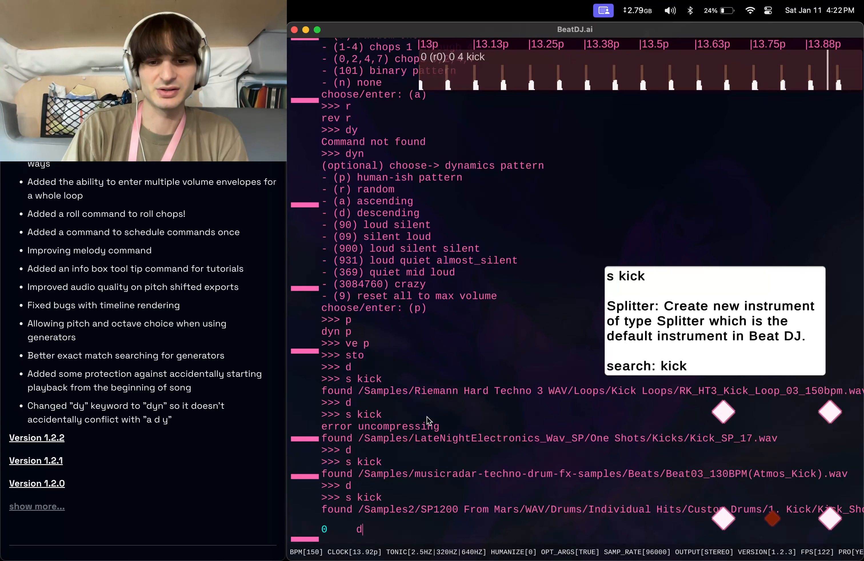
key(Return)
text(s kick)
key(Return)
text(d)
key(Return)
text(s kick)
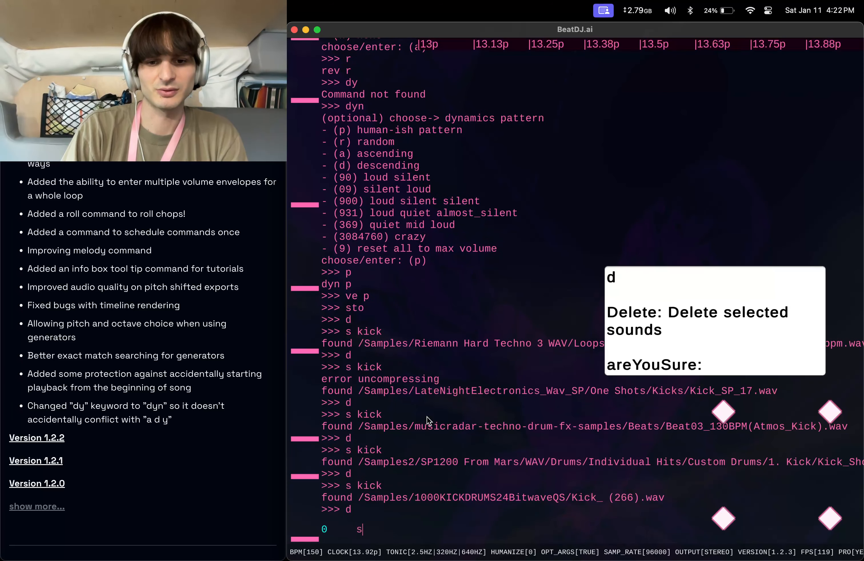
key(Return)
text(d)
key(Return)
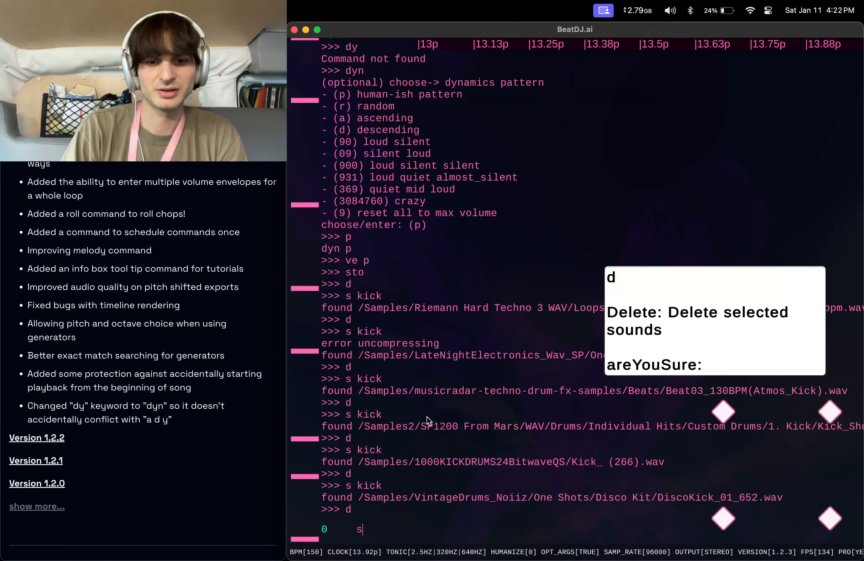
text(s kick)
key(Return)
text(d)
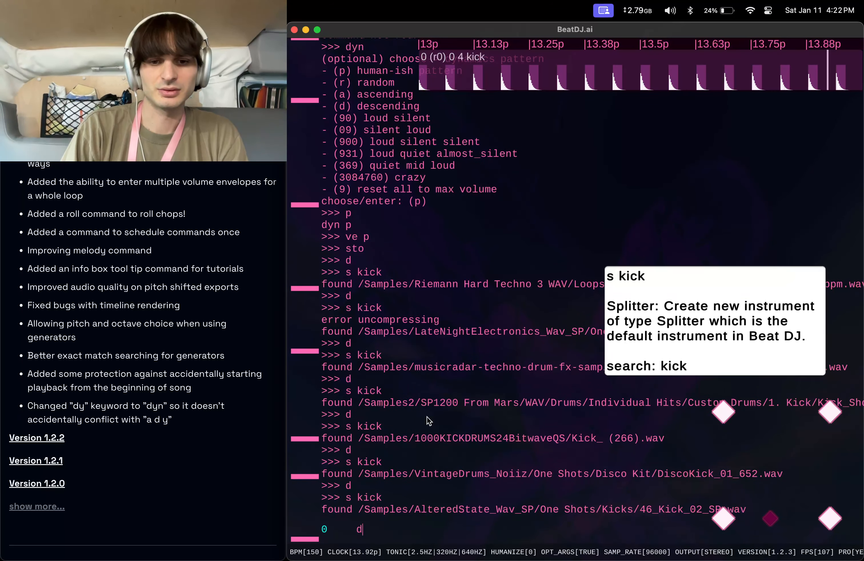
key(Return)
text(s kick)
key(Return)
Play the new kick from the beginning with p, then stop playback with sto.
text(p)
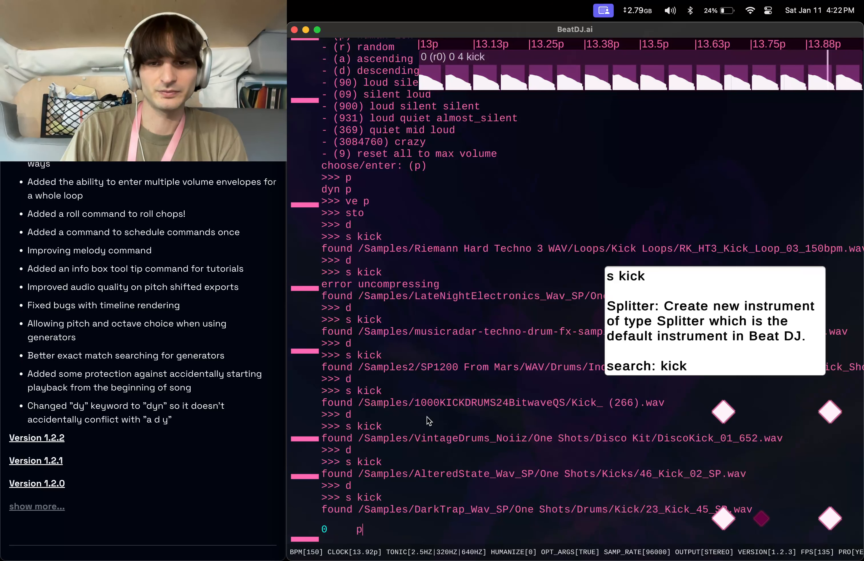
key(Return)
text(sto)
key(Return)
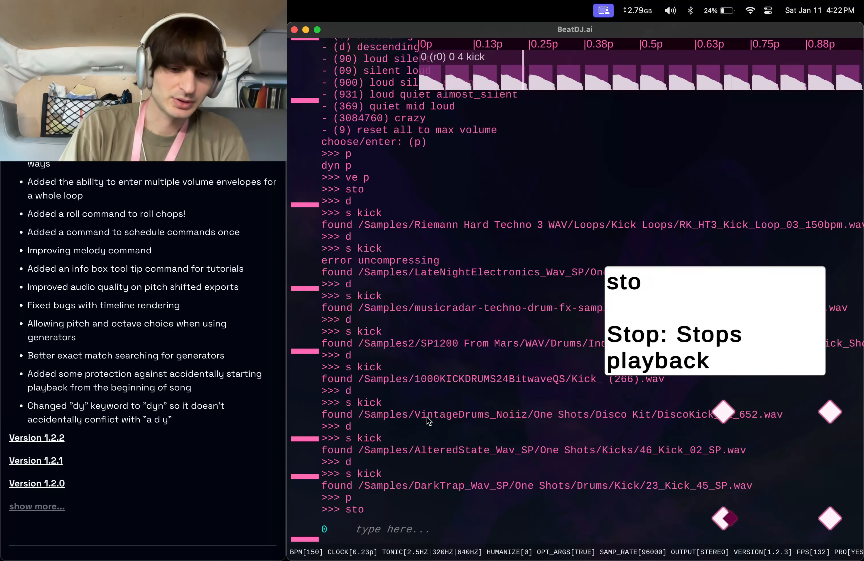
Start the sch schedule command and enter pan r 1p as the command to run.
text(sch)
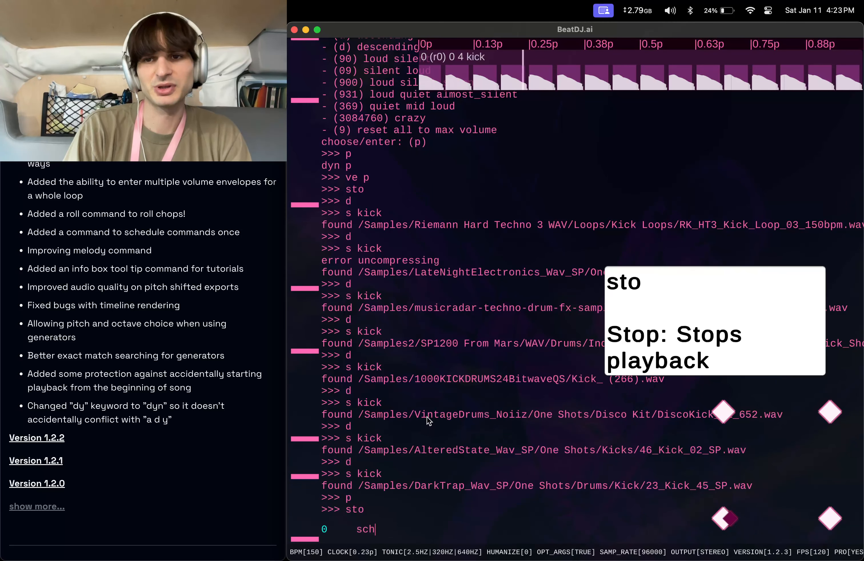
key(Return)
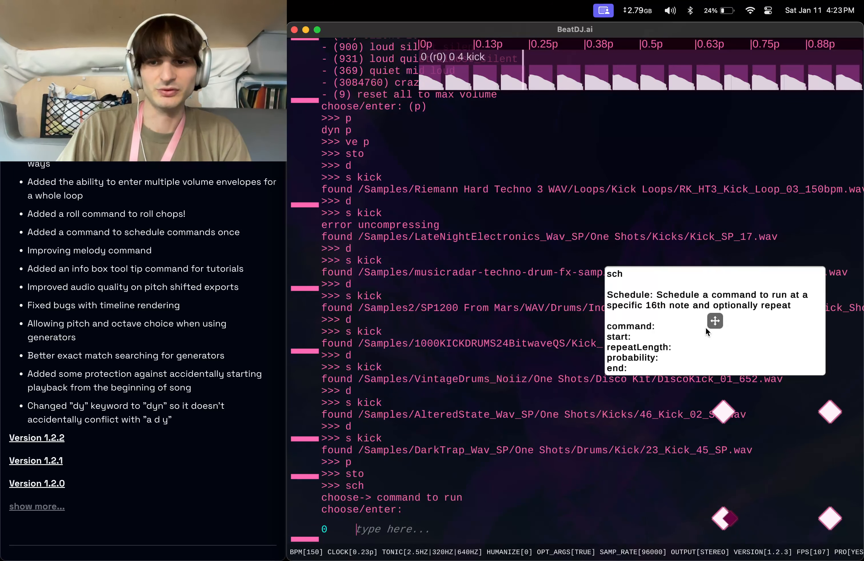
drag(715, 322, 598, 324)
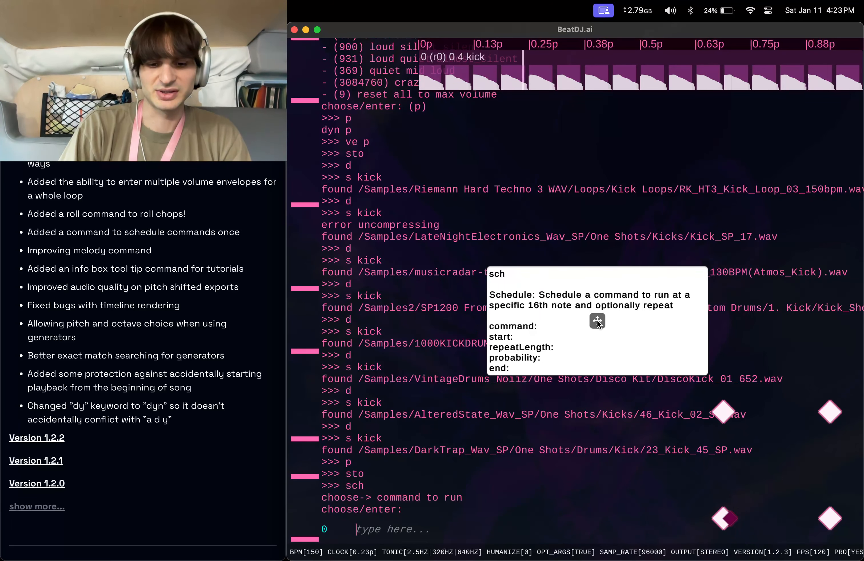
text(pan)
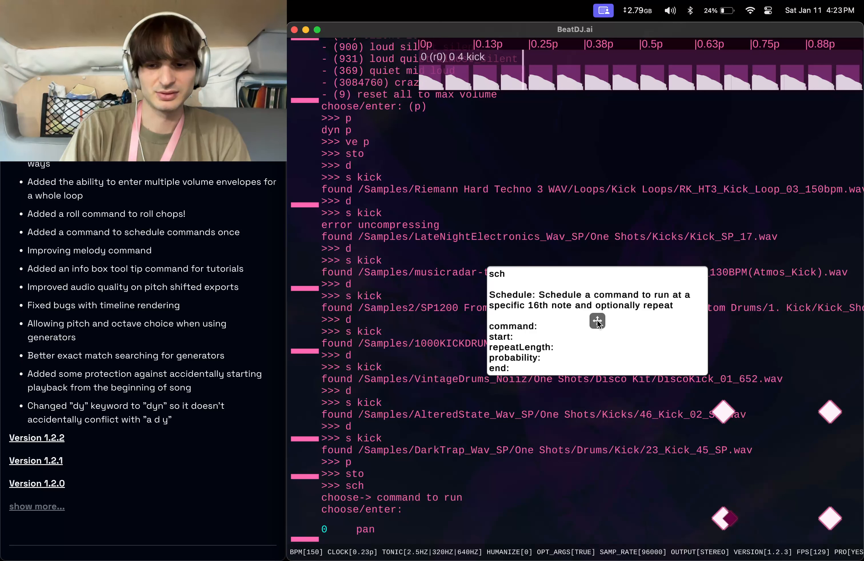
text(v r)
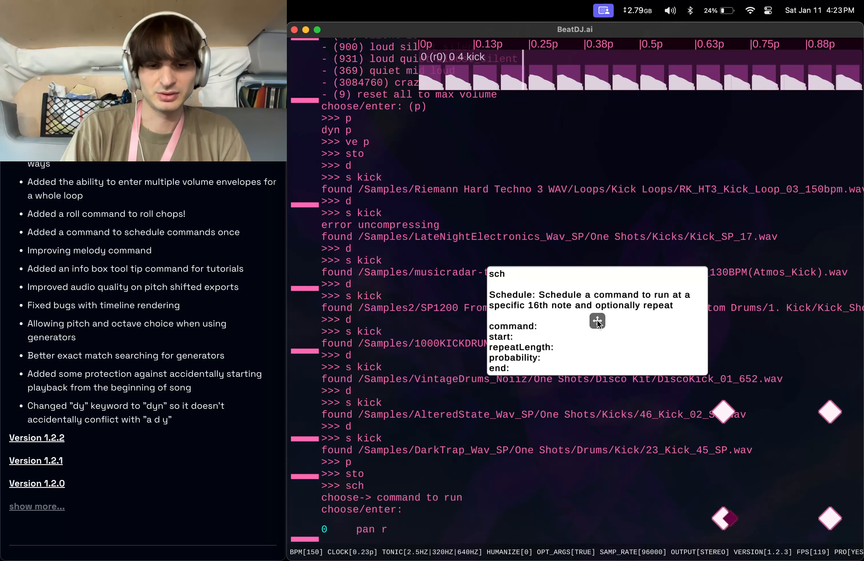
text(1p)
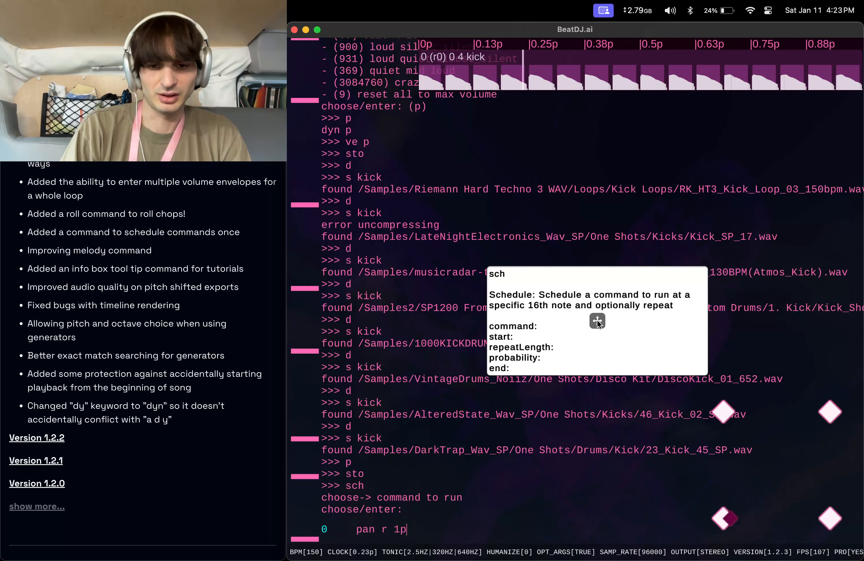
key(Return)
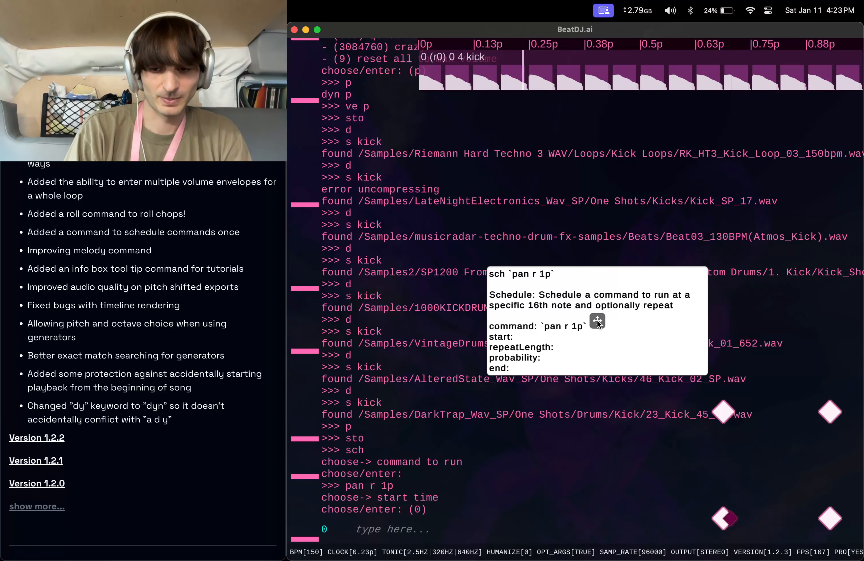
Schedule it with start time 0, repeat every 1p, probability 9 and cancel time 0.
key(Return)
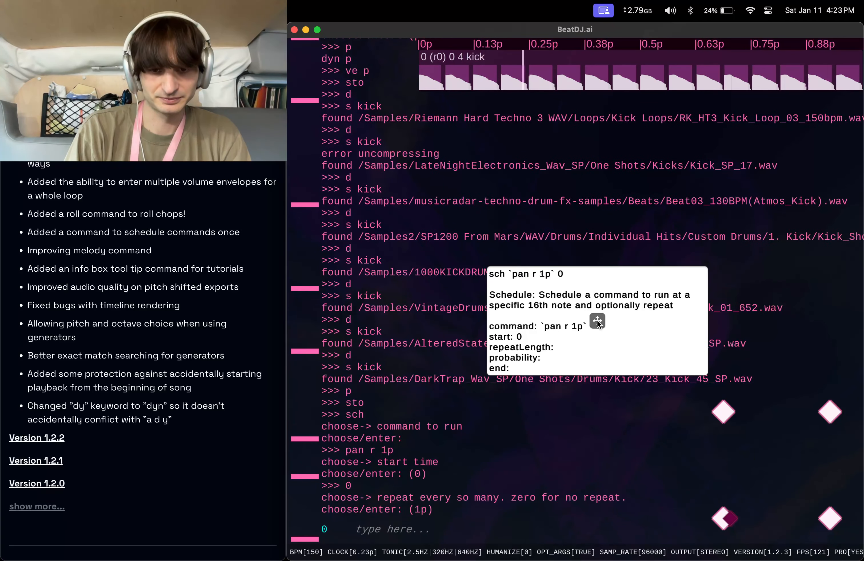
text(2p)
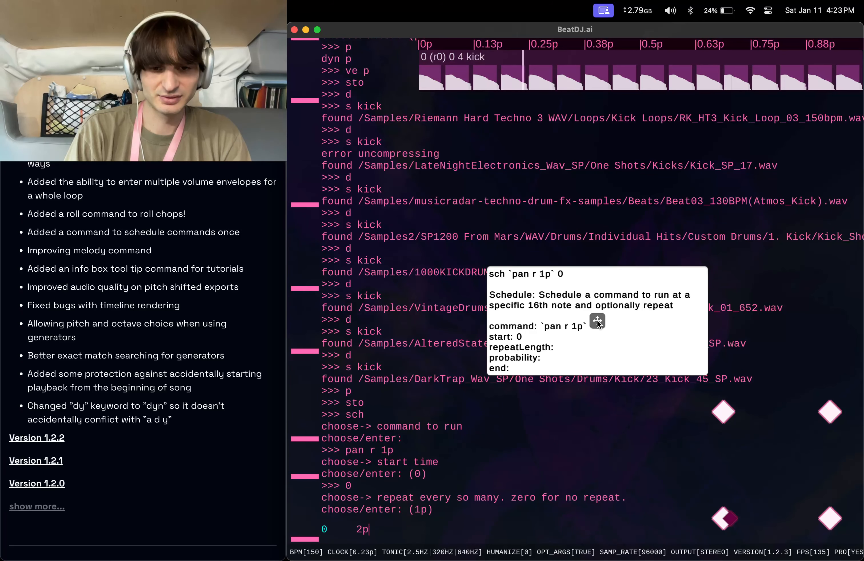
key(BackSpace)
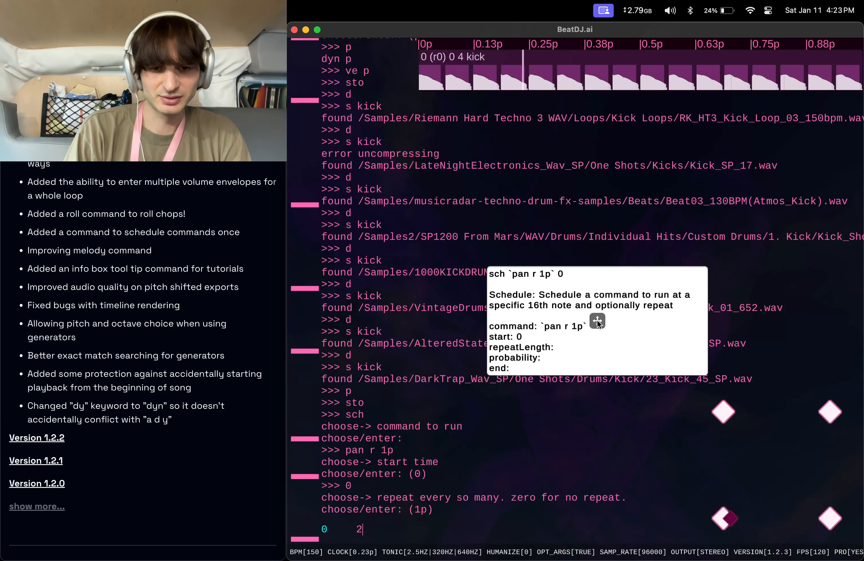
key(BackSpace)
text(1p)
key(Return)
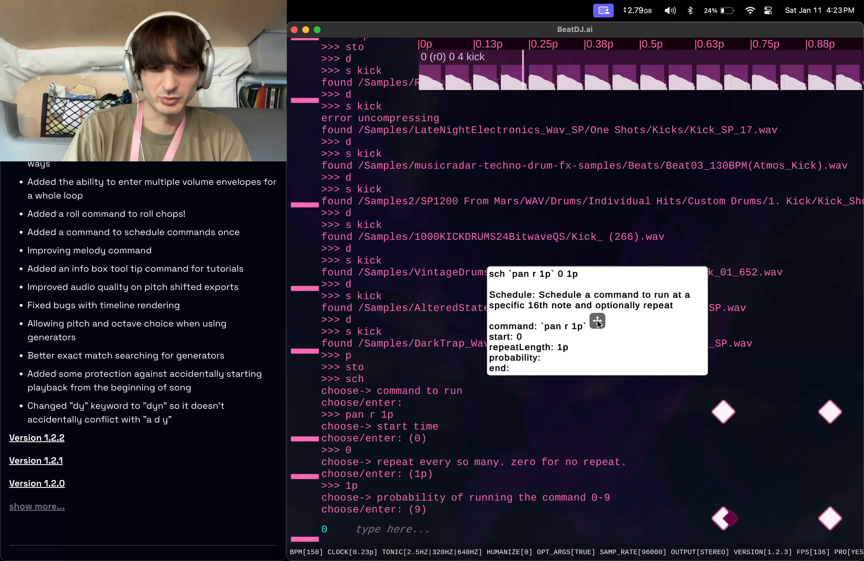
key(Return)
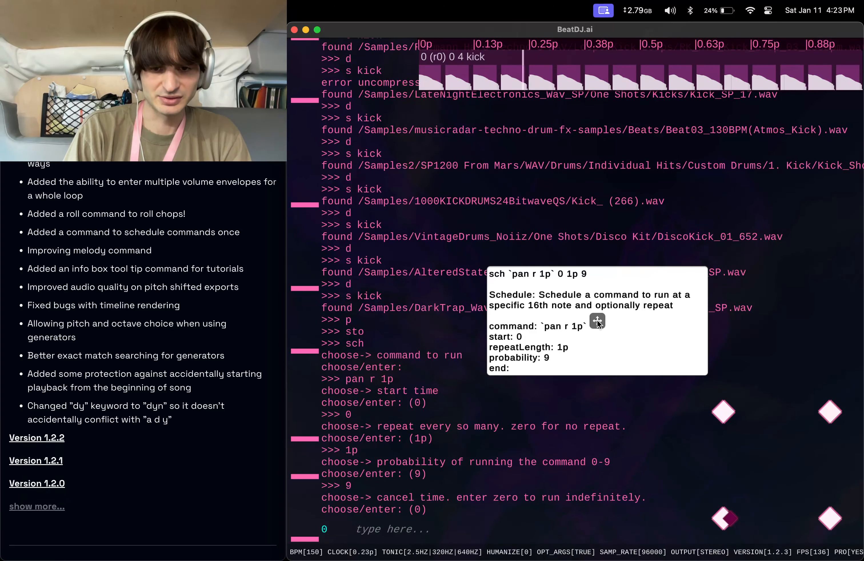
key(Return)
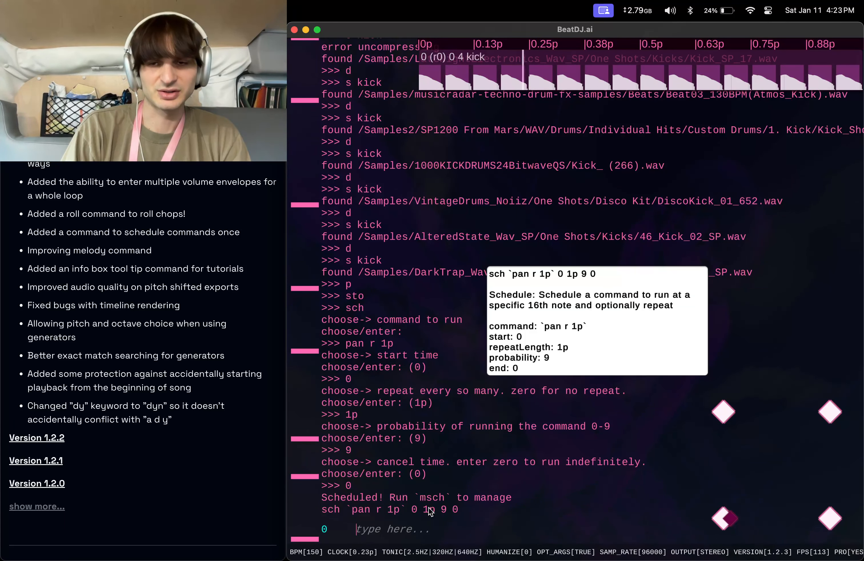
Play the loop with the scheduled random pan, then stop playback with sto.
key(Return)
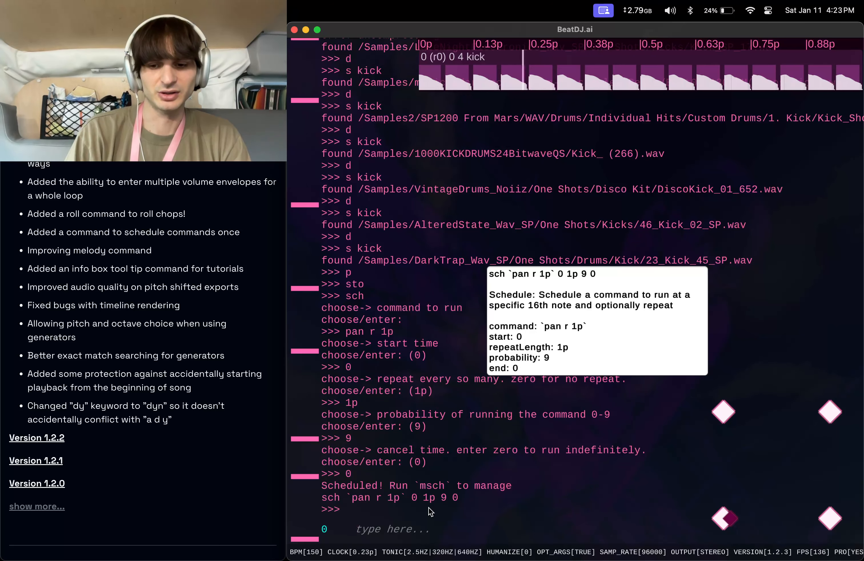
text(p)
key(Return)
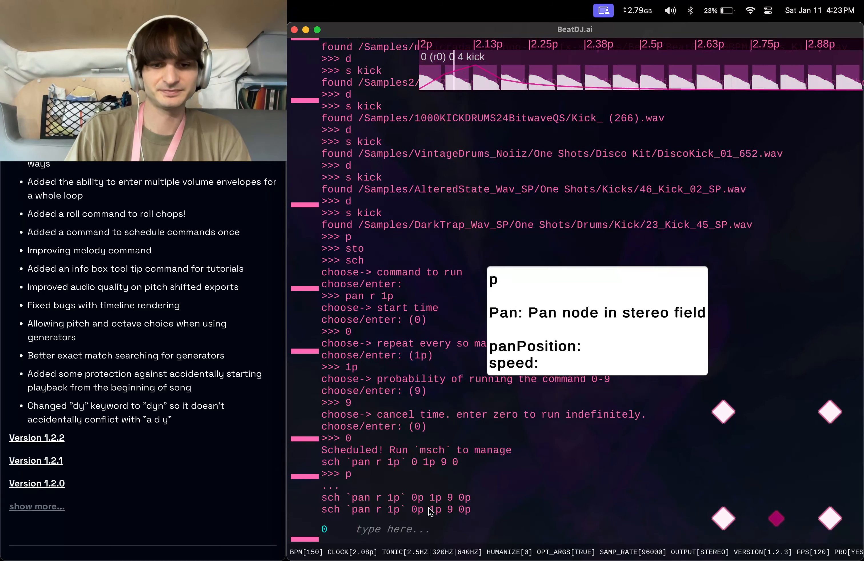
text(s)
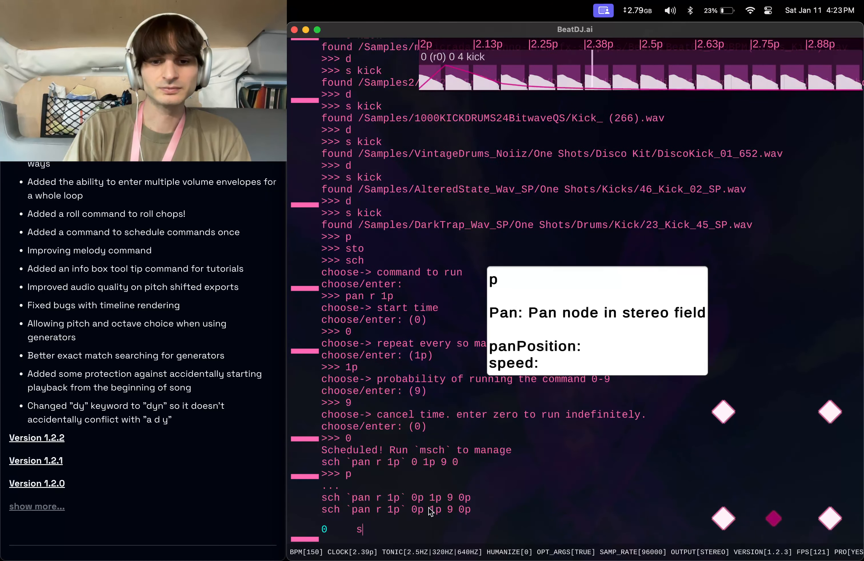
text(to)
key(Return)
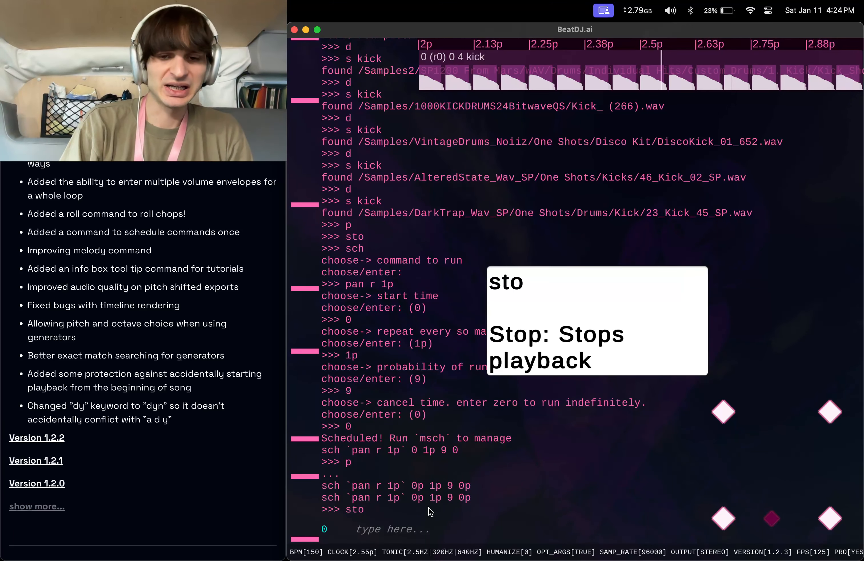
text(sco)
key(BackSpace)
key(BackSpace)
key(BackSpace)
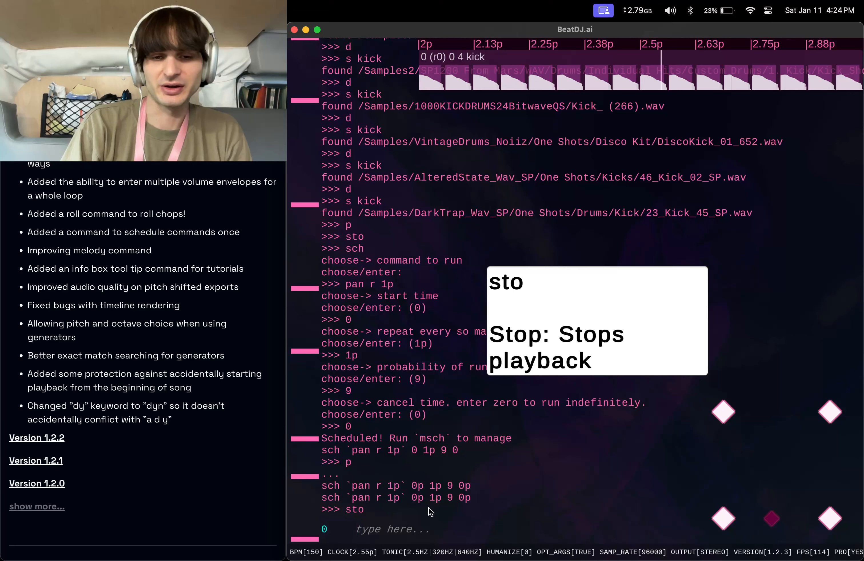
text(s)
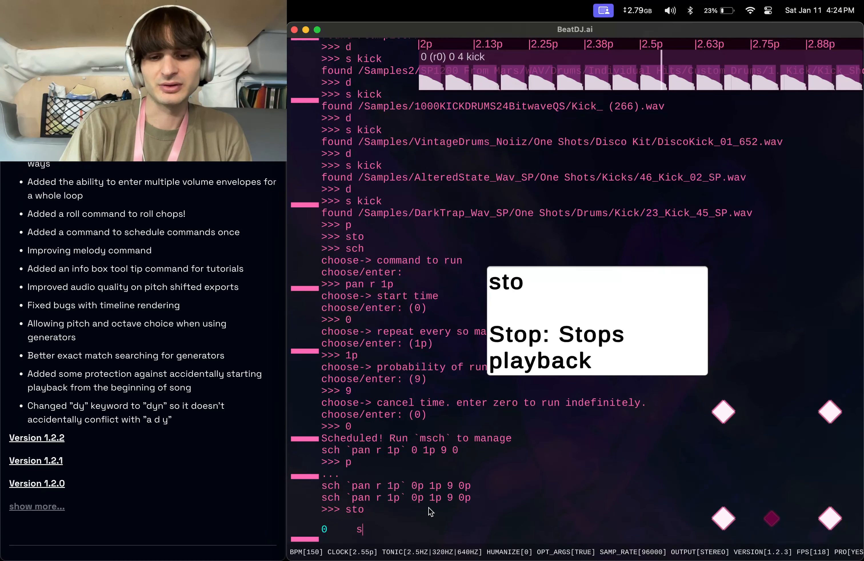
key(BackSpace)
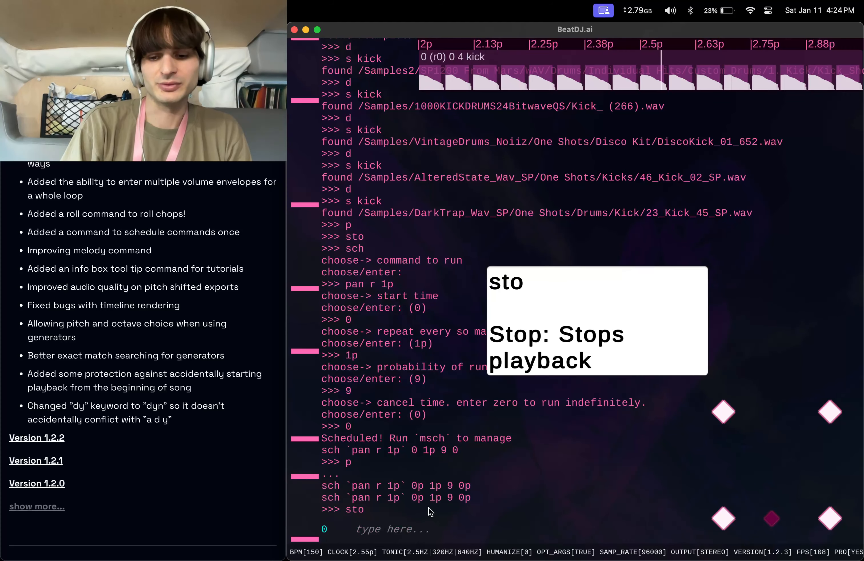
Play the loop from the beginning with p.
text(p)
key(Return)
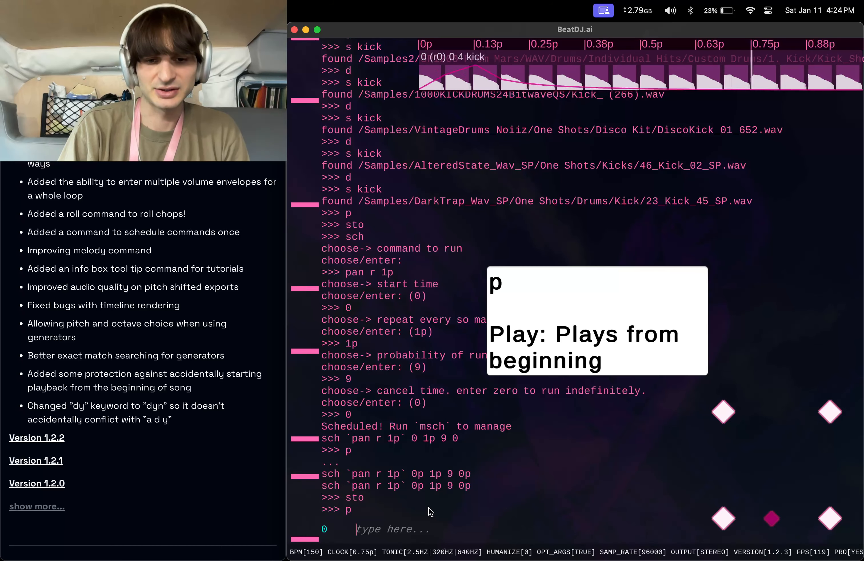
text(sco)
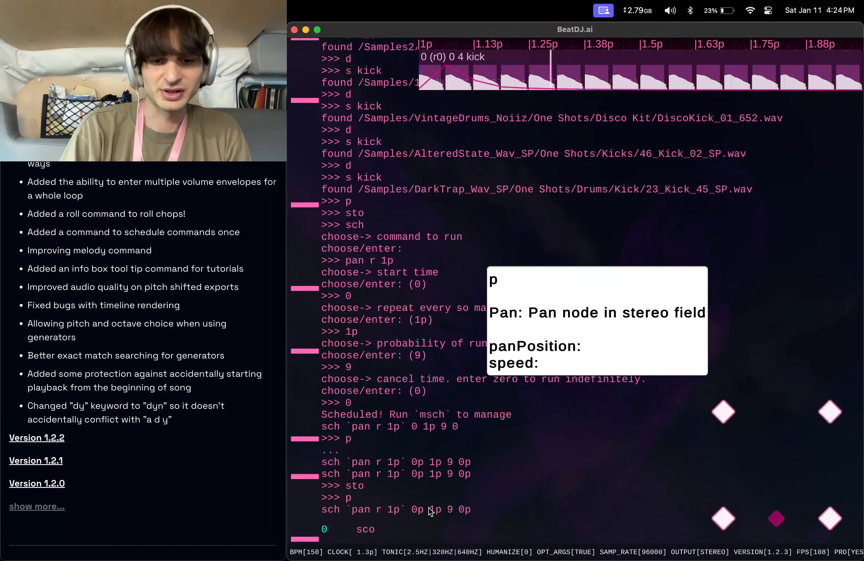
key(Return)
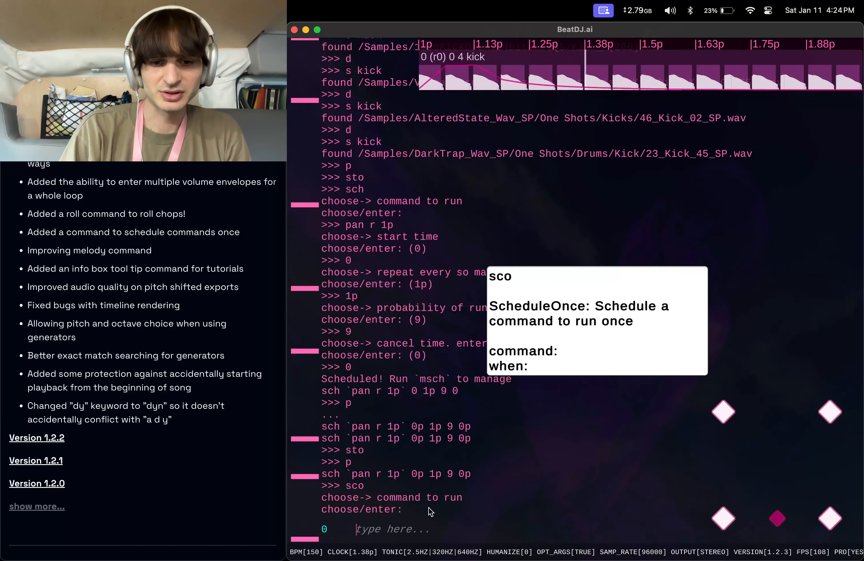
text(mv)
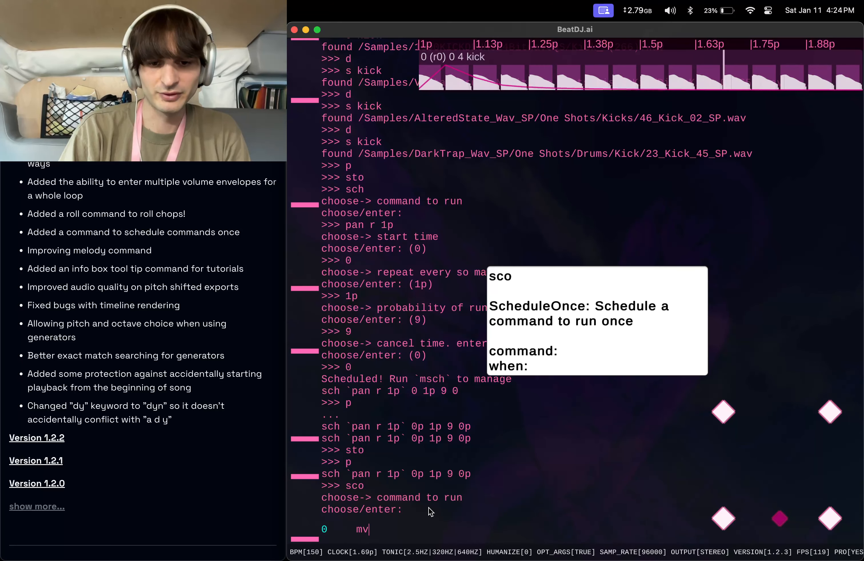
key(Return)
text(3p)
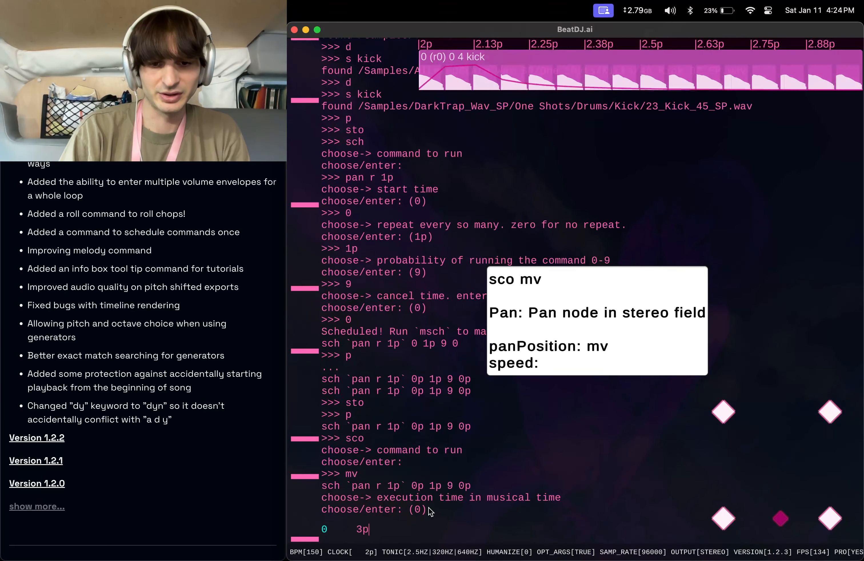
key(Return)
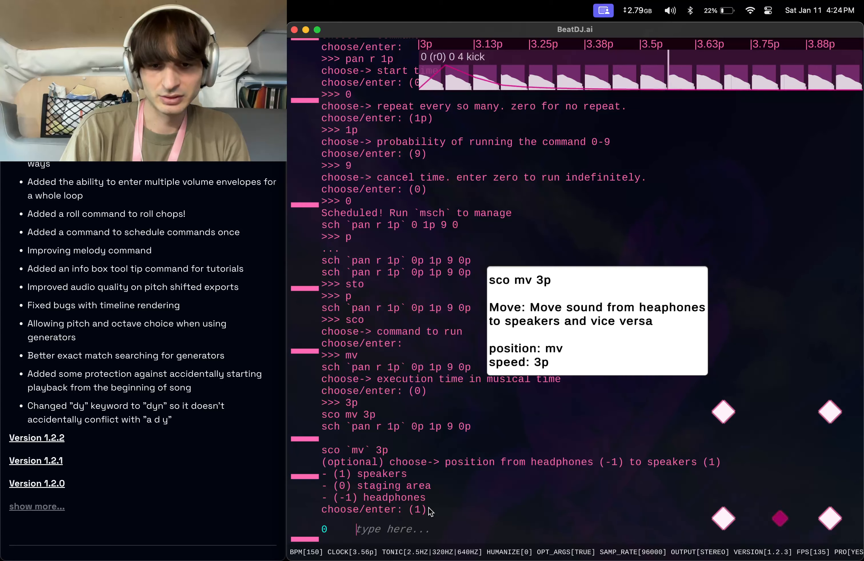
key(Escape)
key(Escape)
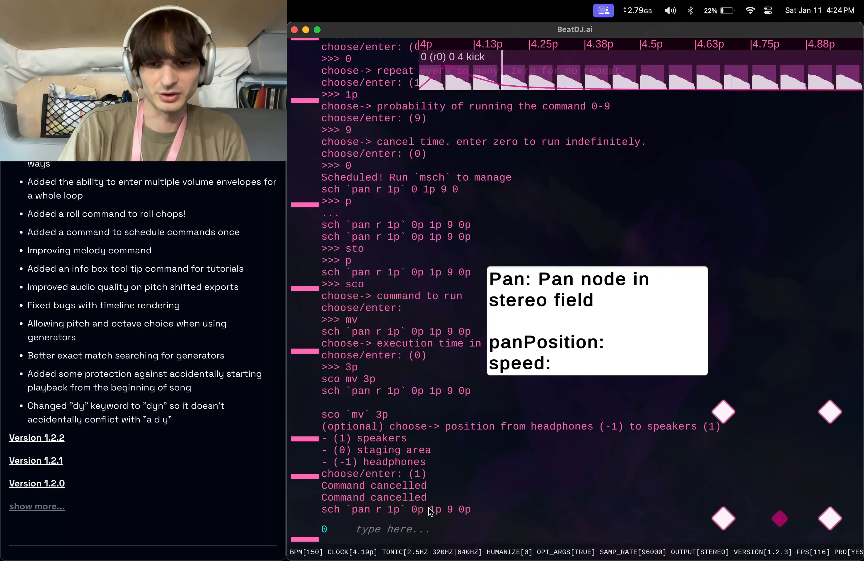
Clear the console with the clear command.
text(opt)
key(BackSpace)
key(BackSpace)
key(BackSpace)
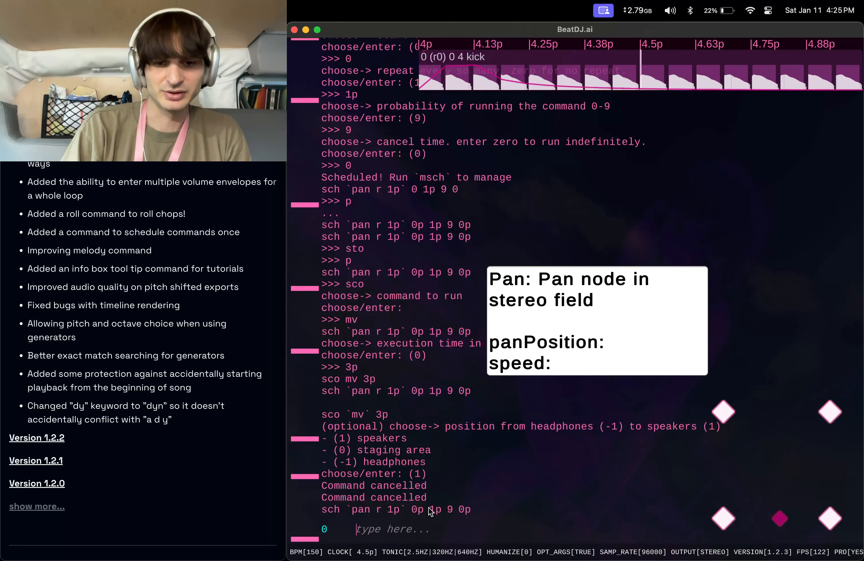
text(sc)
key(BackSpace)
key(BackSpace)
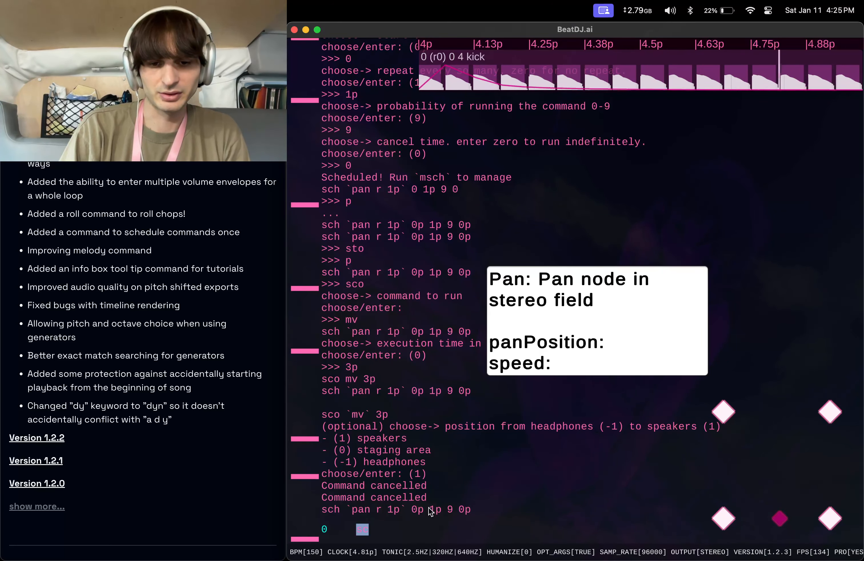
text(clear)
key(Return)
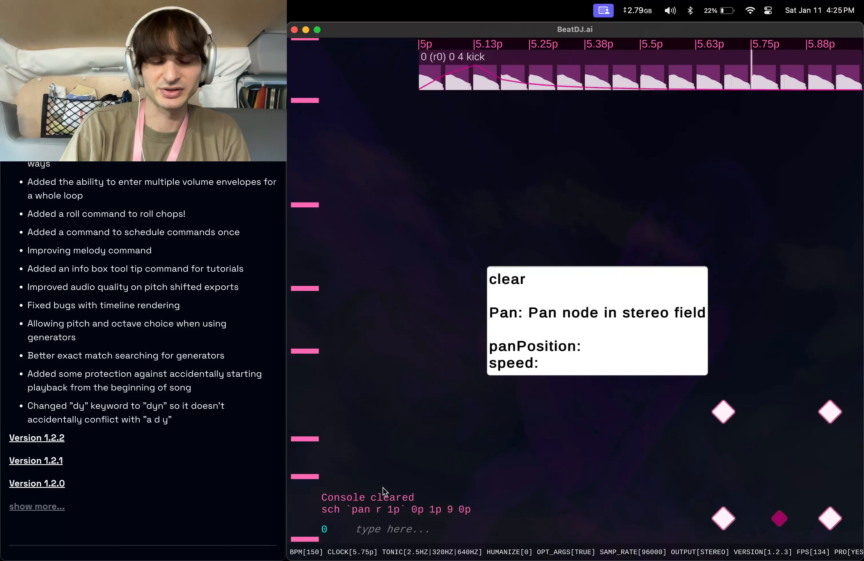
text(sc)
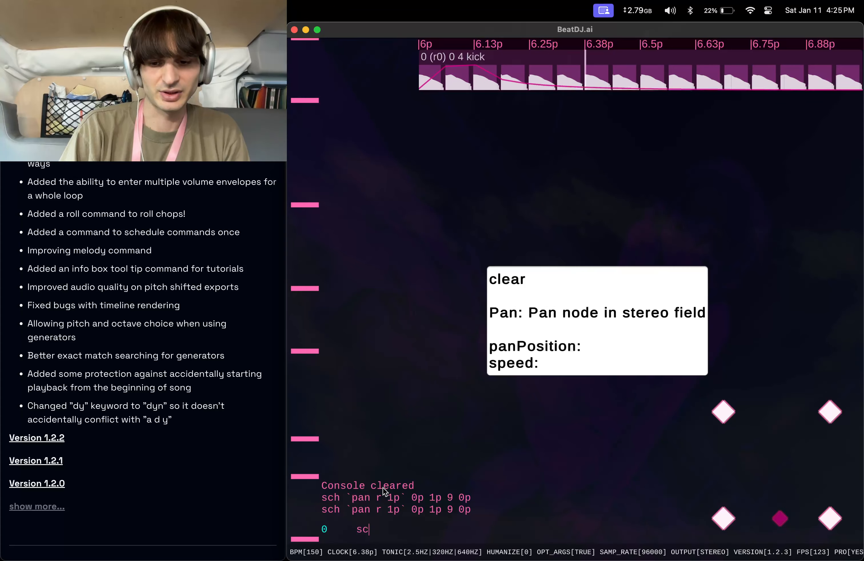
text(o)
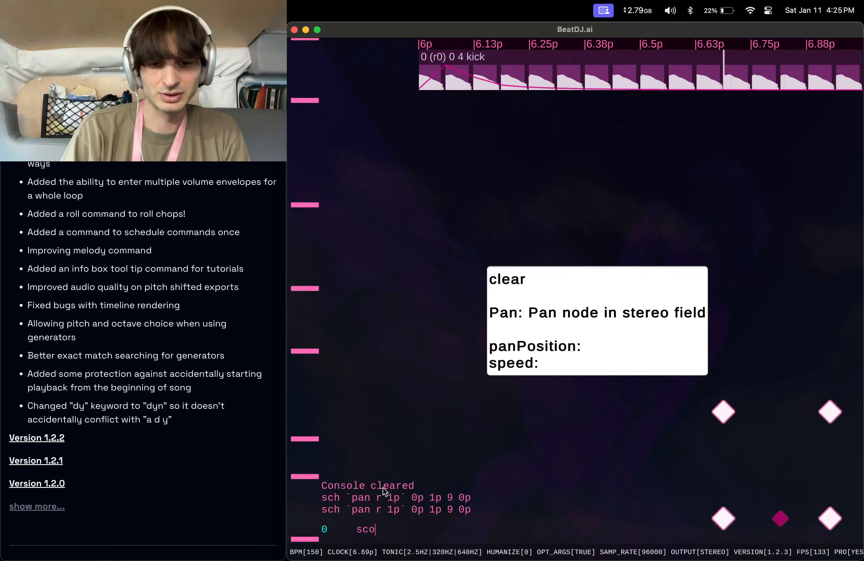
key(Return)
text(mv)
key(Return)
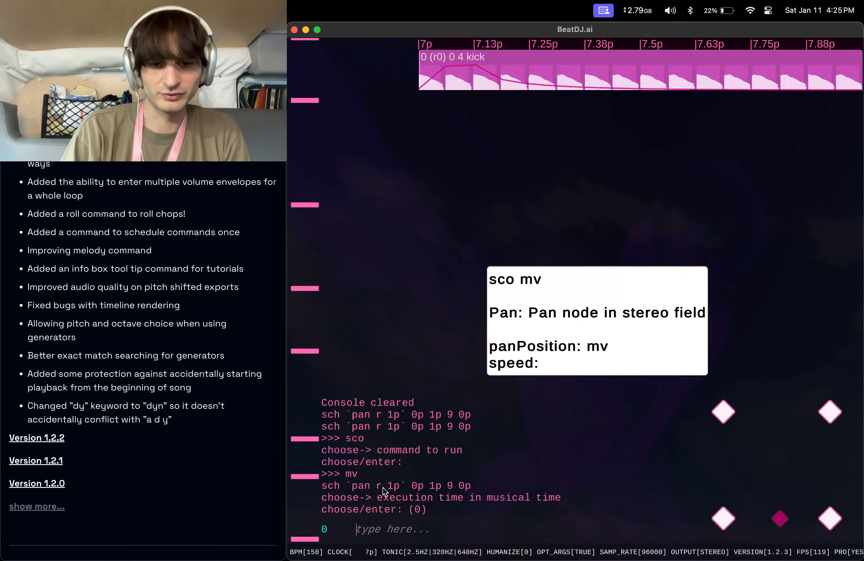
text(8p)
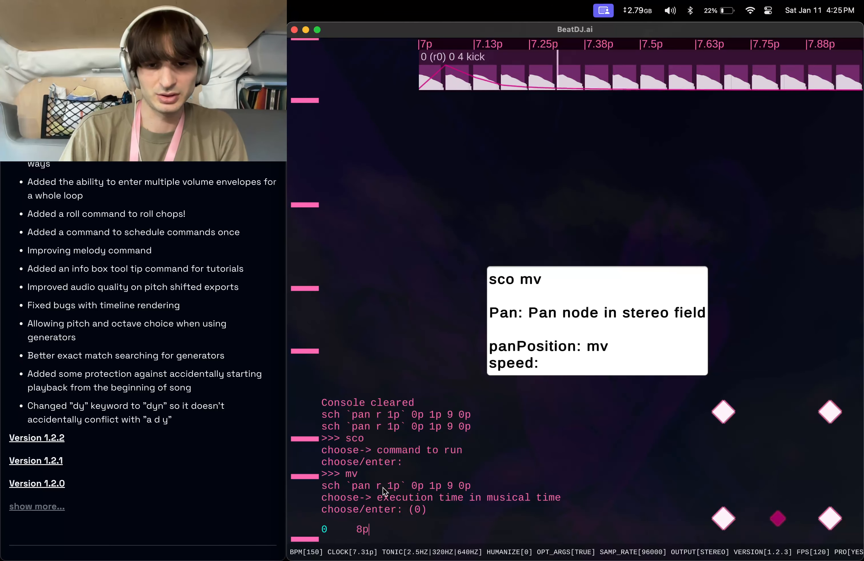
key(Return)
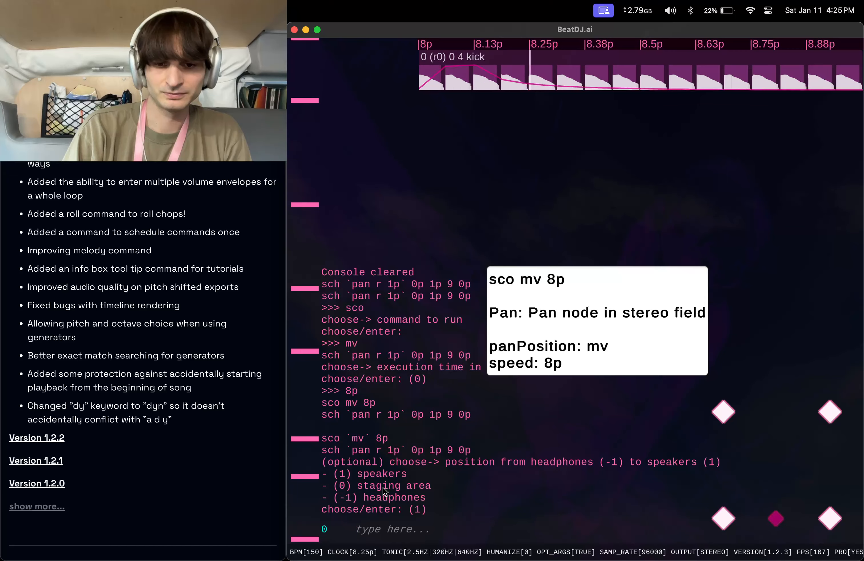
key(Escape)
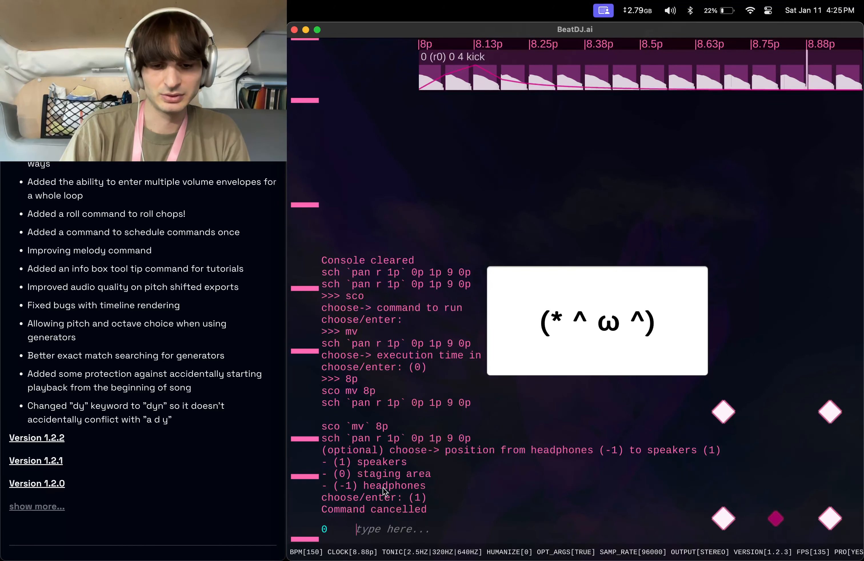
Stop playback with sto and disable optional arguments with opt f.
text(sto)
key(Return)
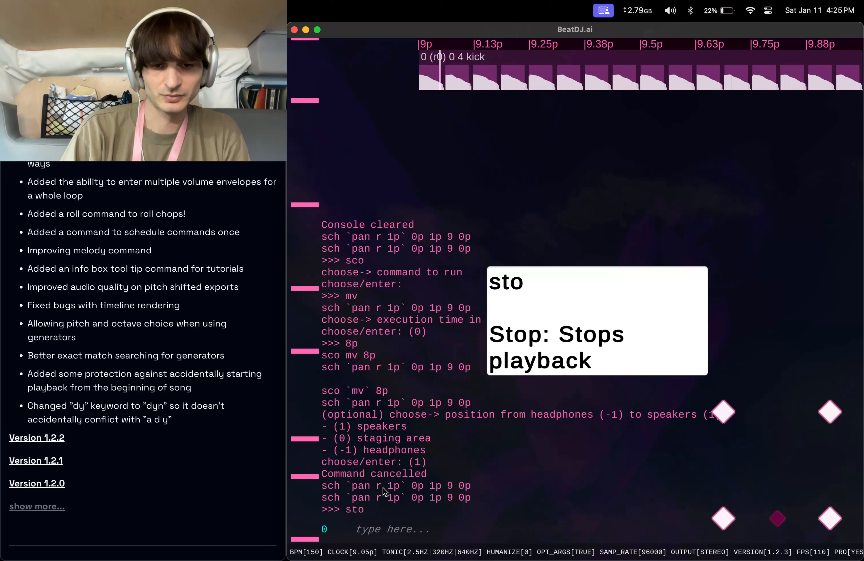
text(opt f)
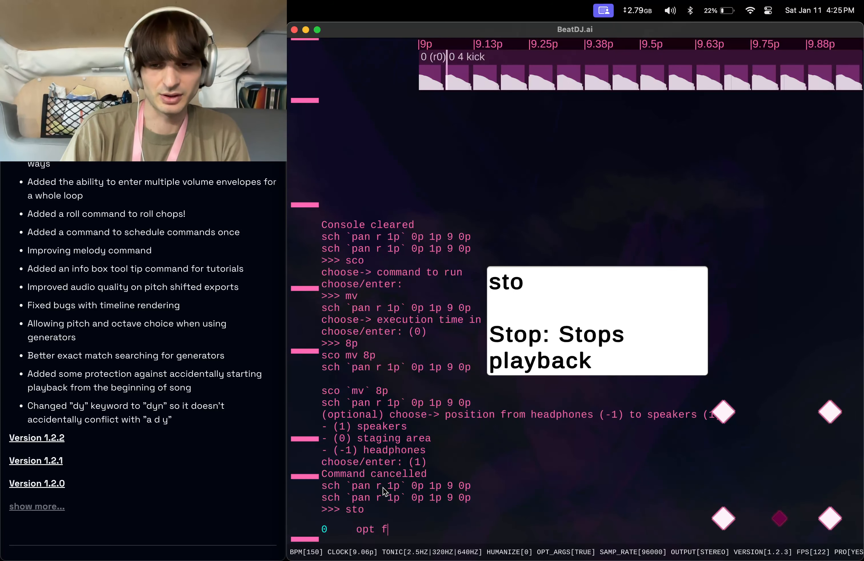
key(Return)
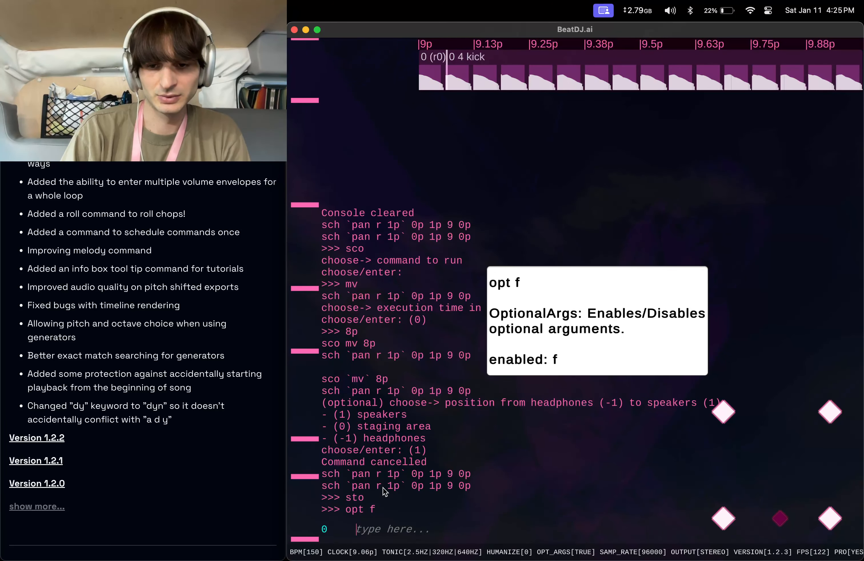
text(opt f)
key(Return)
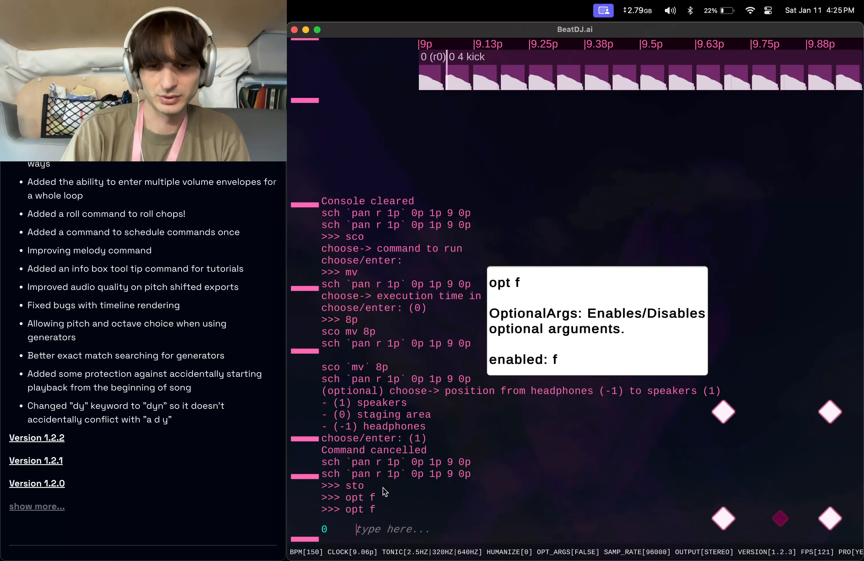
Play the loop from the beginning with p, then stop it with sto.
text(p)
key(Return)
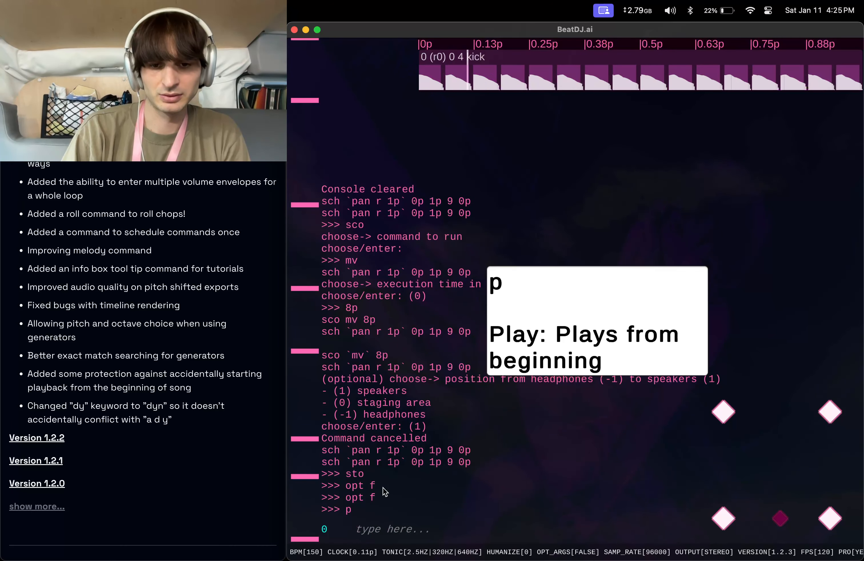
text(sto)
key(Return)
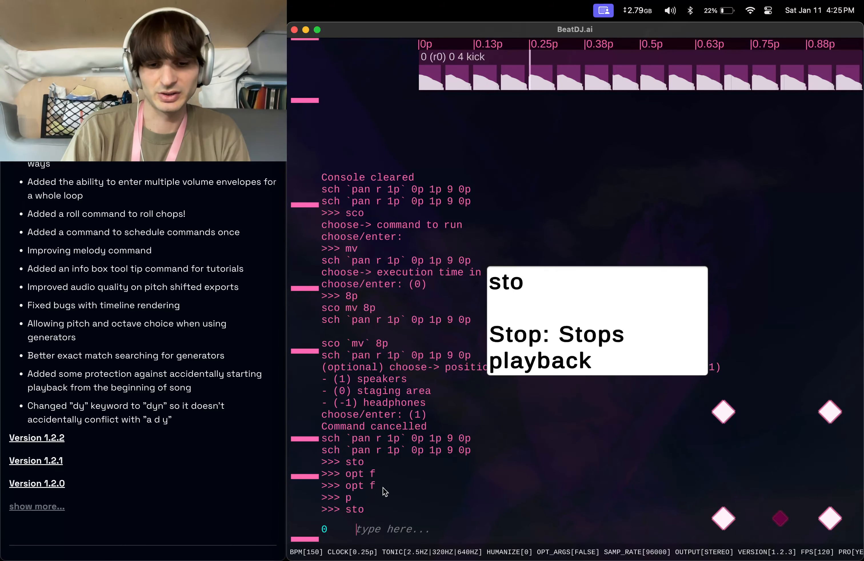
Clear the console and schedule the mv command to run once at 2p with sco.
text(clear)
key(Return)
text(sco)
key(Return)
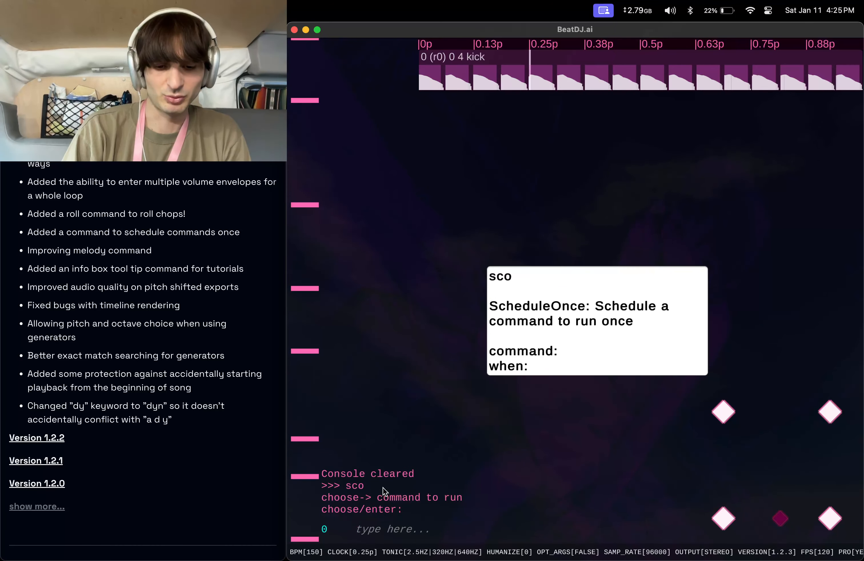
text(mv)
key(Return)
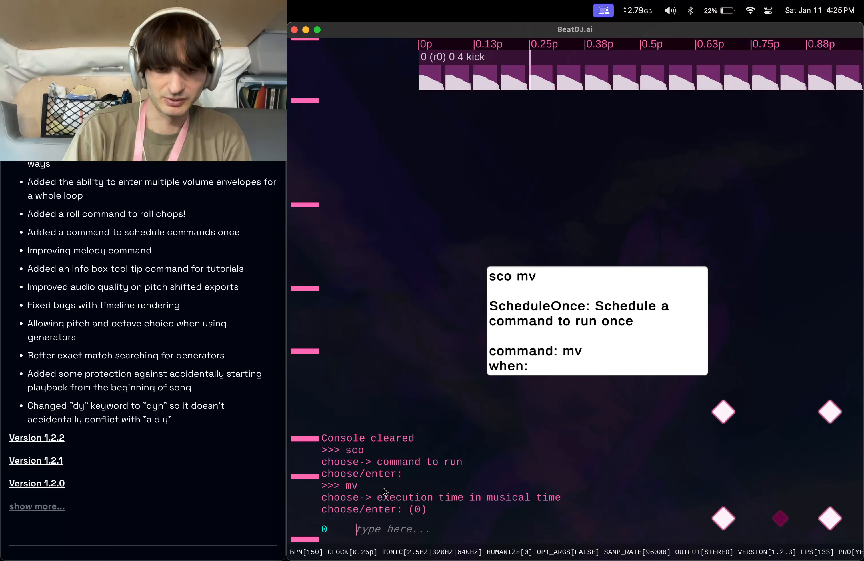
text(2p)
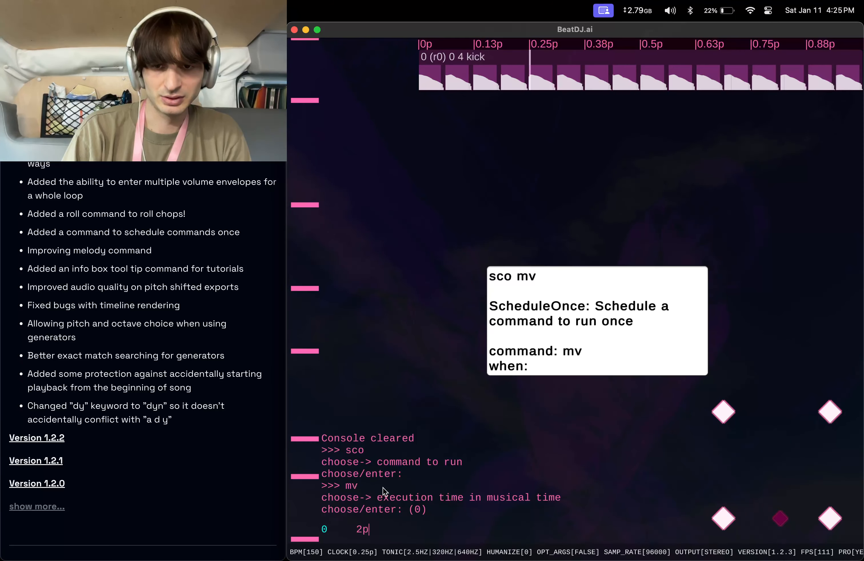
key(Return)
Play the loop with the scheduled move twice, stopping playback with sto each time.
text(p)
key(Return)
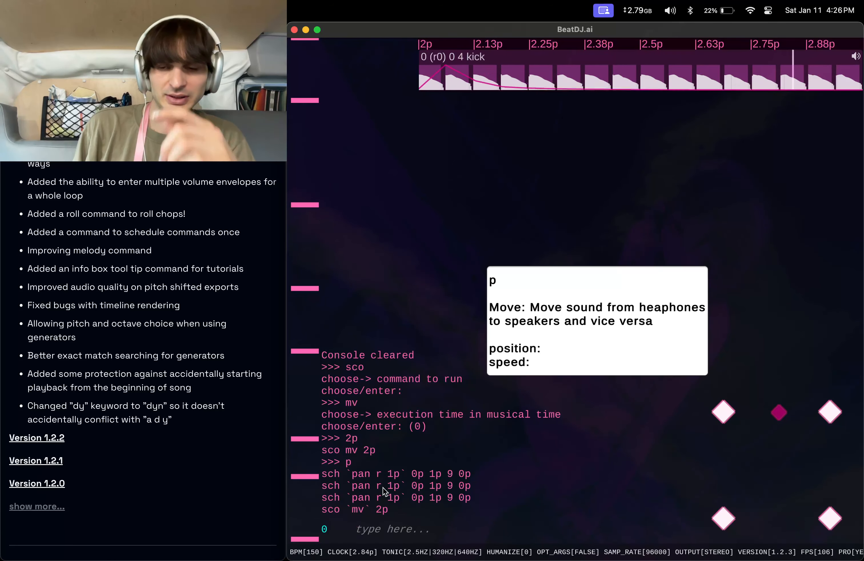
text(sto)
key(Return)
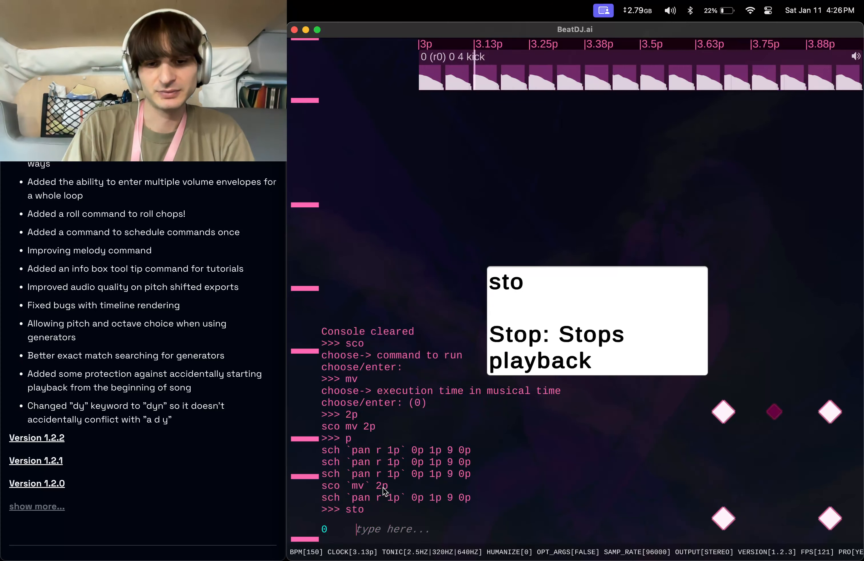
text(p)
key(Return)
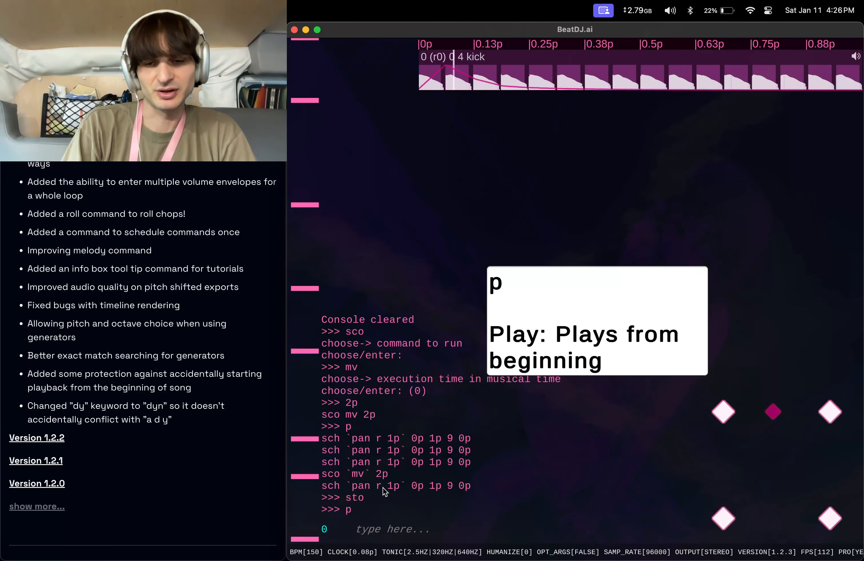
text(sto)
key(Return)
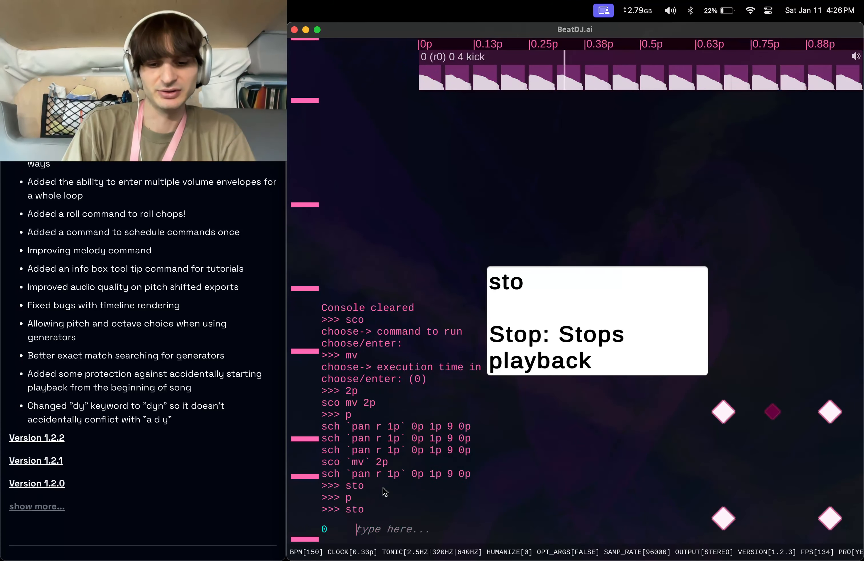
Move the sound to the headphones with mv -1 0.
text(mv -1 0)
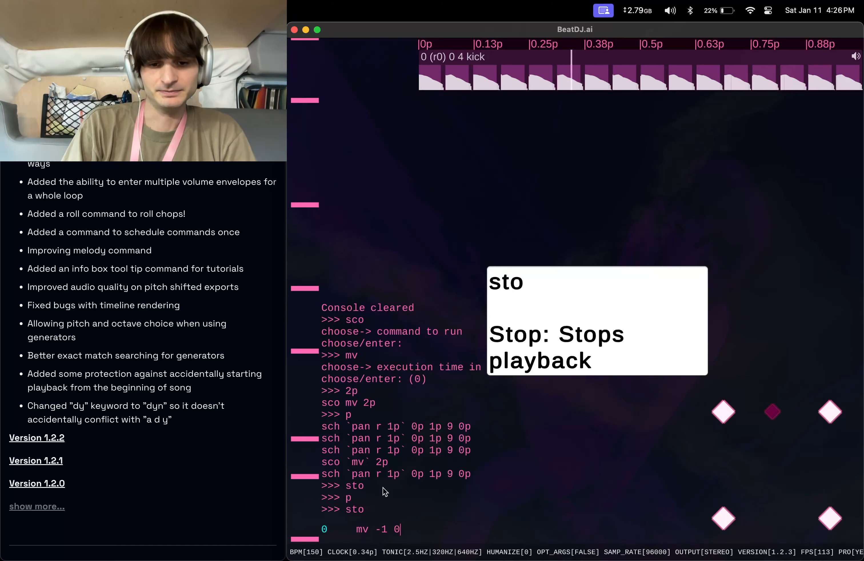
key(Return)
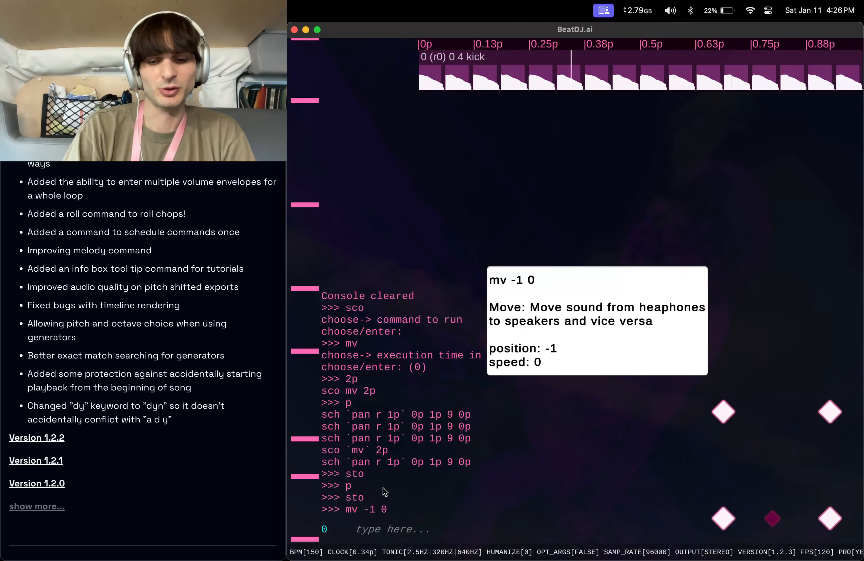
Schedule `kick mv 1 0` to run once at 1p with sco, then play the loop from the beginning.
text(sc)
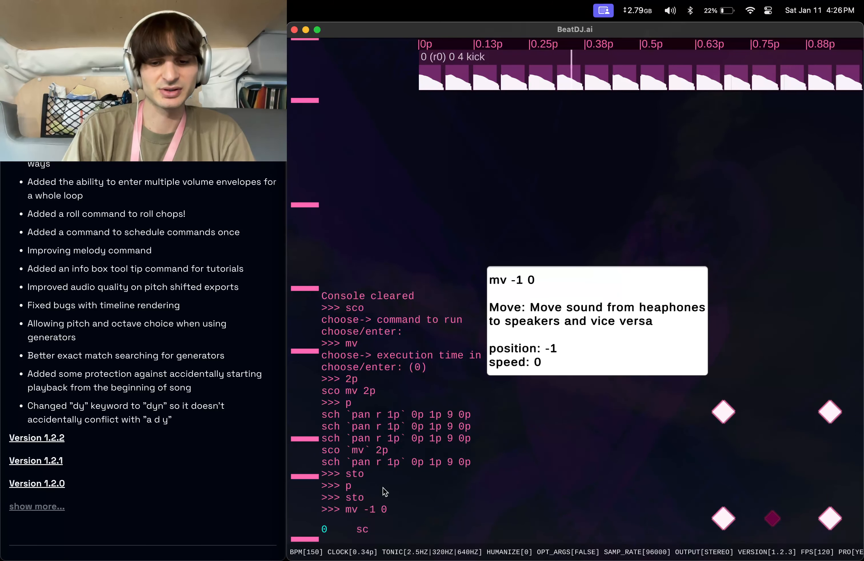
text(o `)
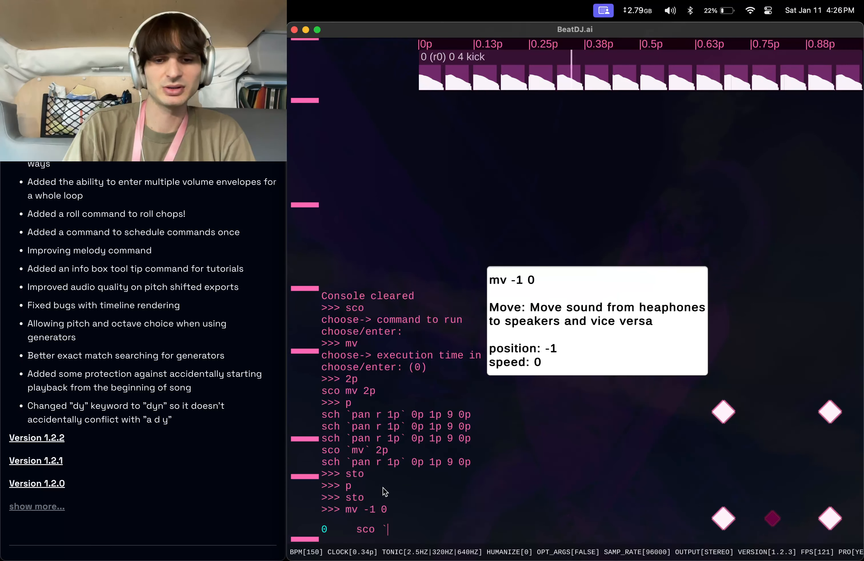
text(kick mv 1)
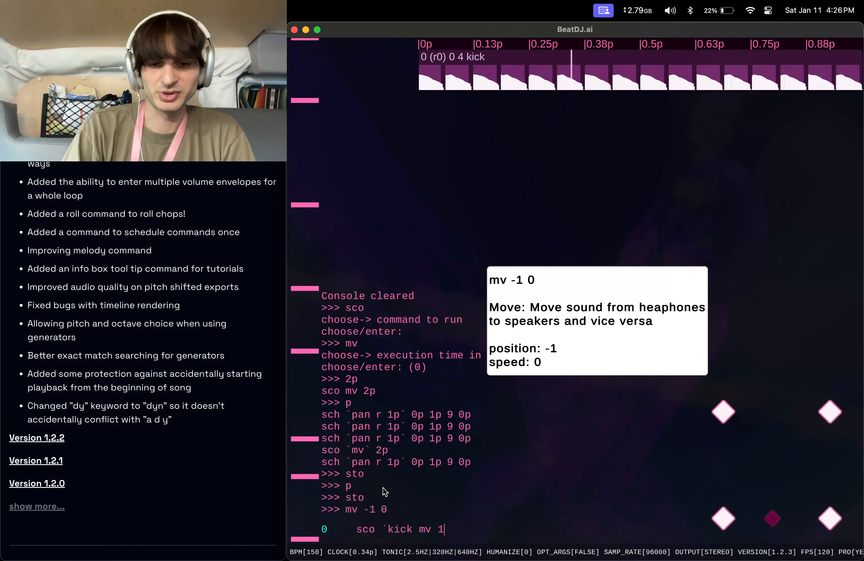
text( 0)
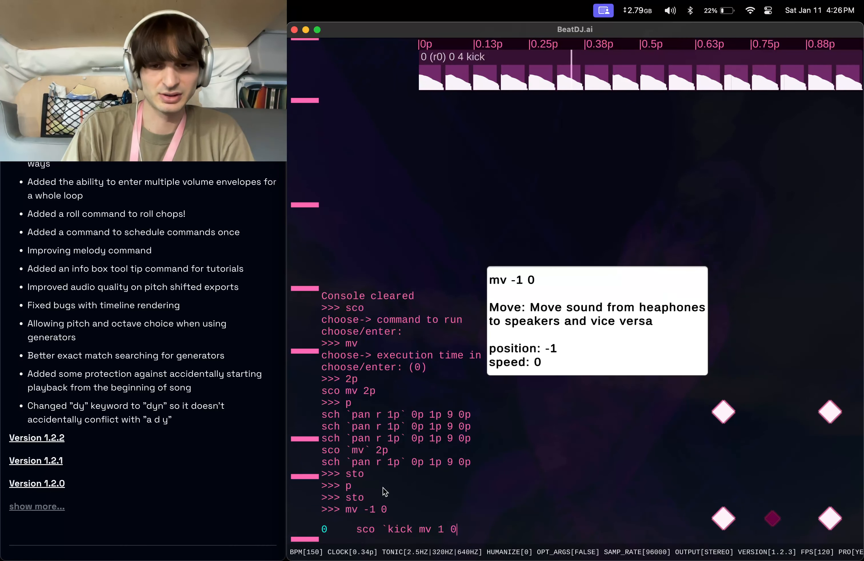
text(` 1p)
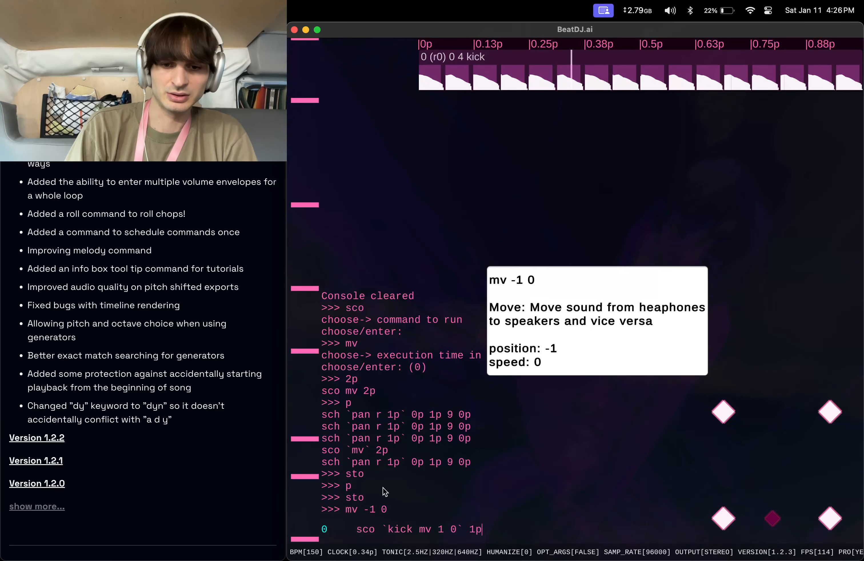
key(Return)
text(p)
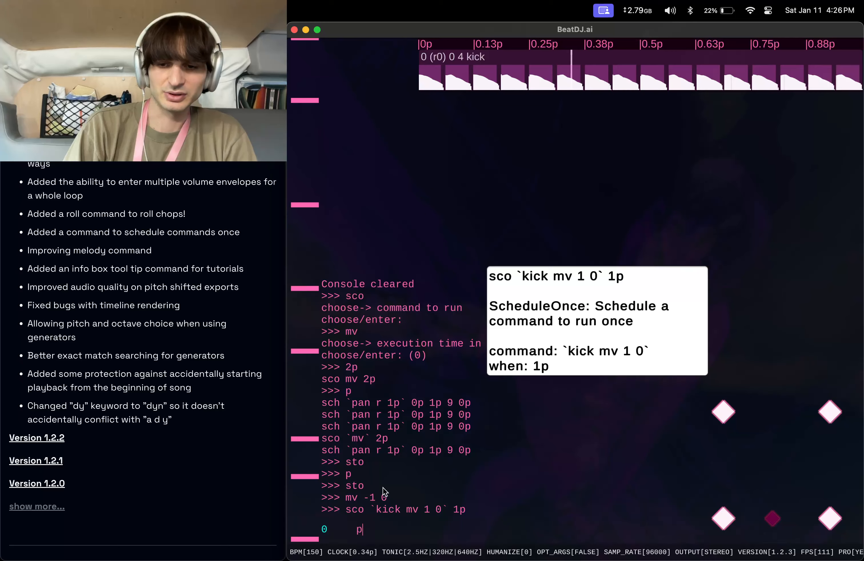
key(Return)
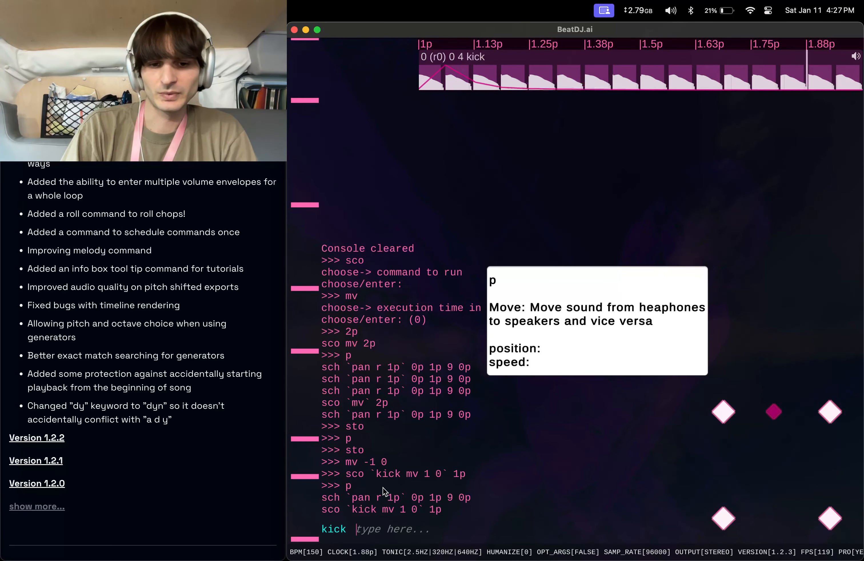
text(sco)
key(Return)
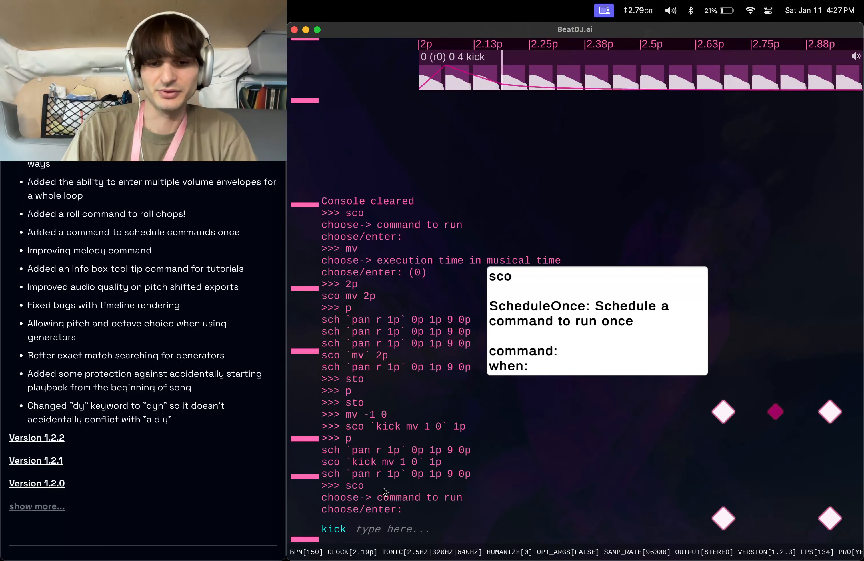
key(Escape)
key(Escape)
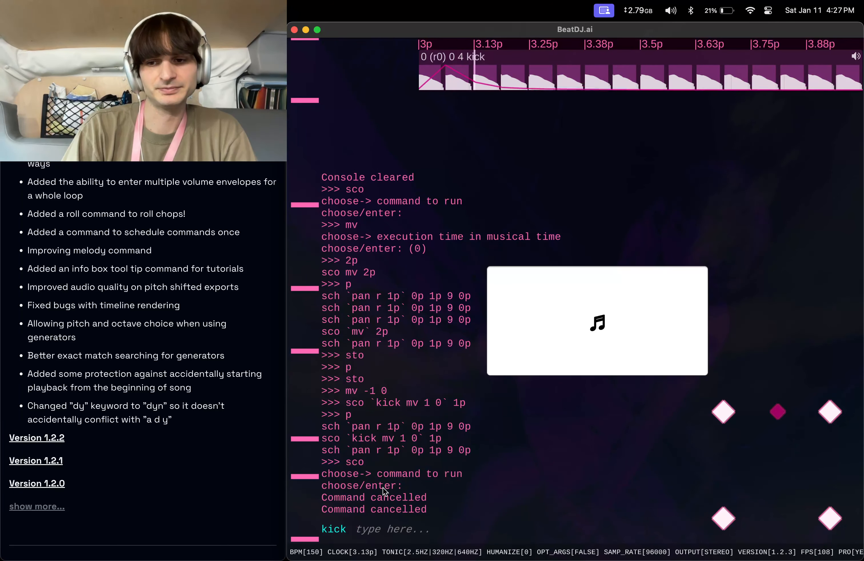
Schedule `kick pit 2 1p` to run once at 8p using the sco prompts.
text(sco)
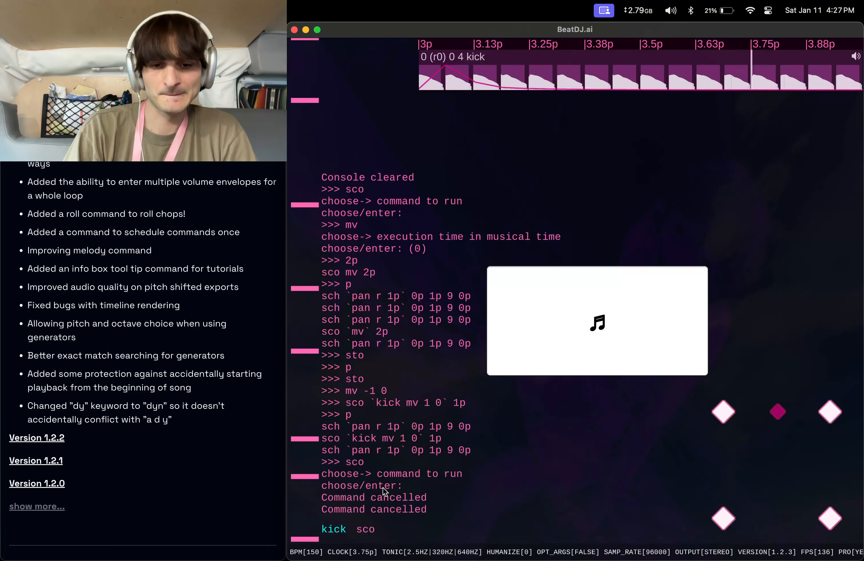
key(Return)
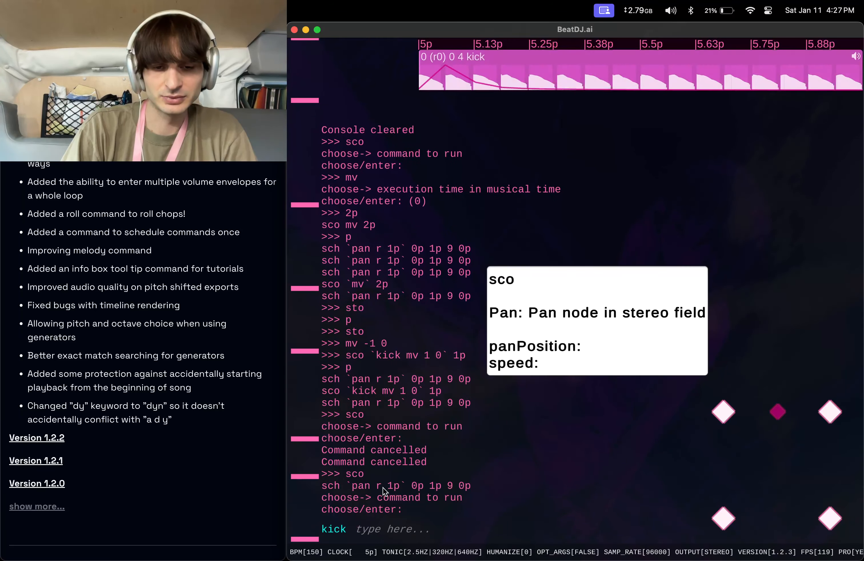
text(pit)
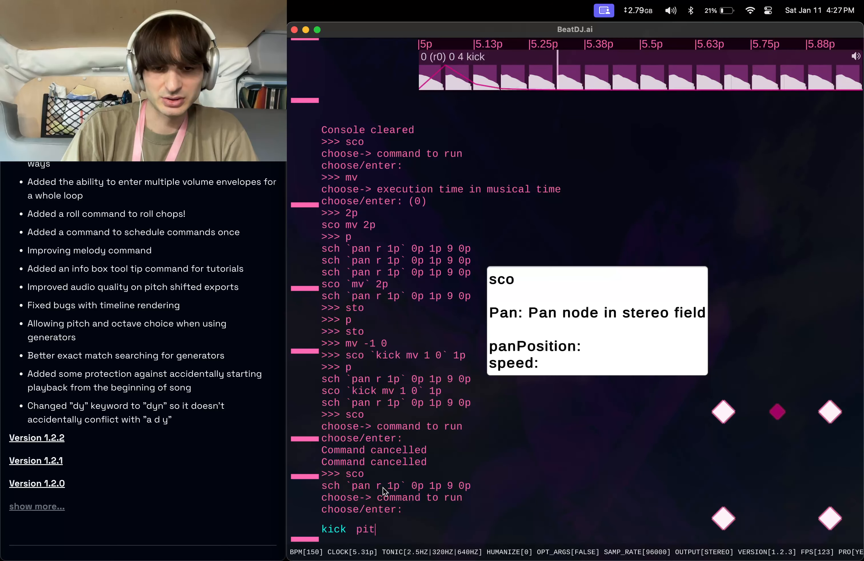
key(BackSpace)
key(BackSpace)
key(BackSpace)
text(kick pi)
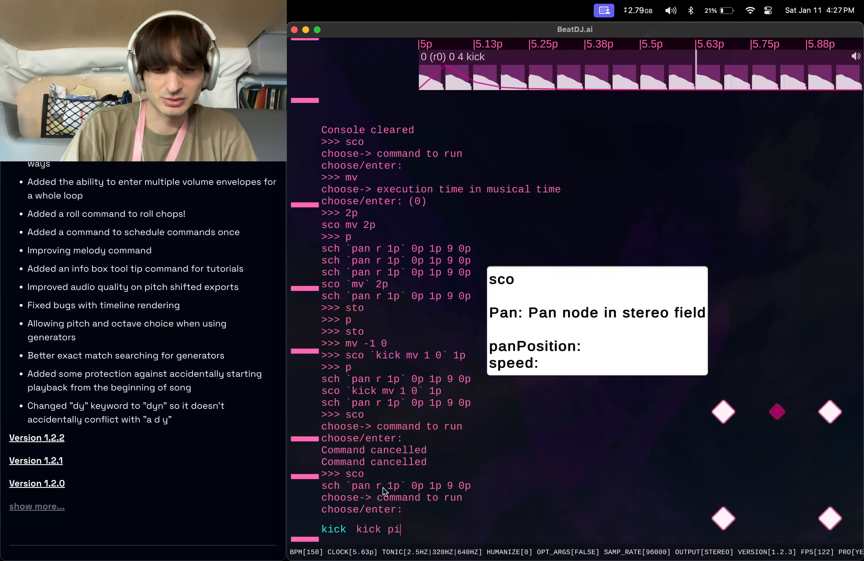
text(t 2)
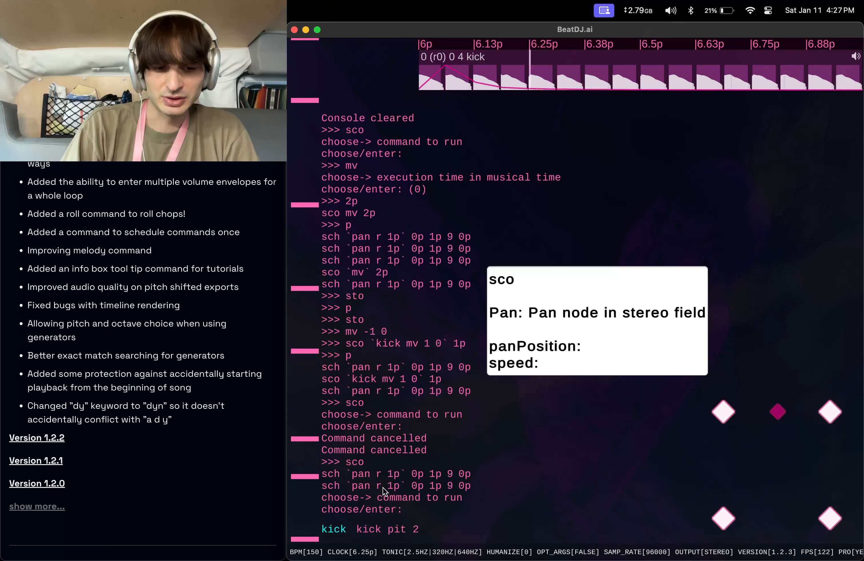
text( 10)
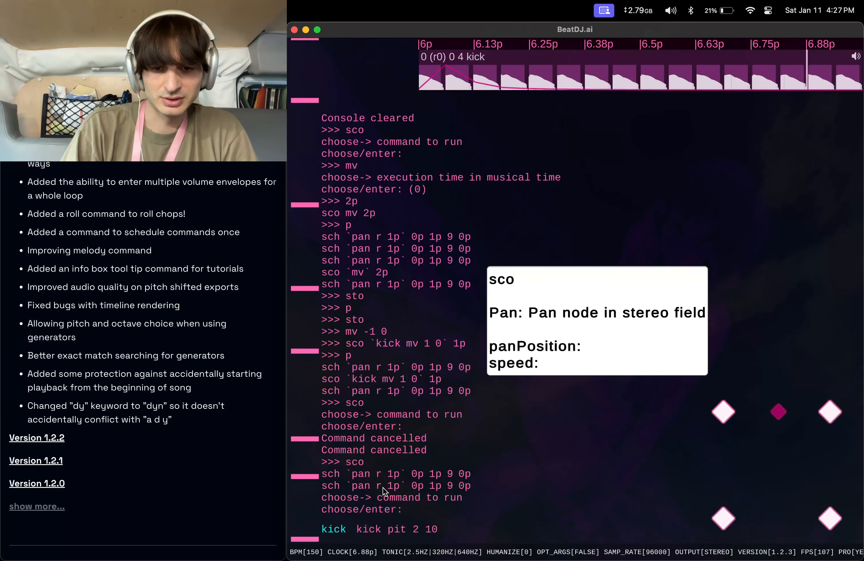
key(BackSpace)
text(p)
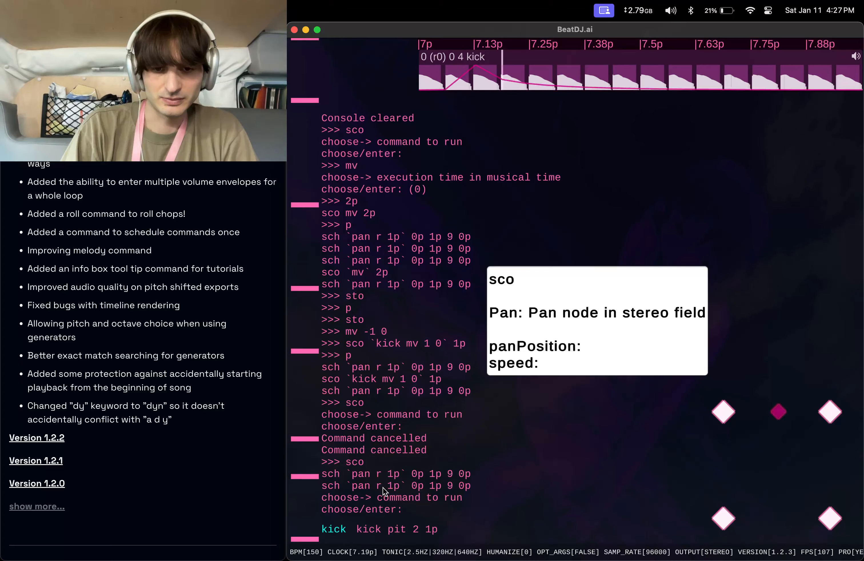
key(Return)
text(8p)
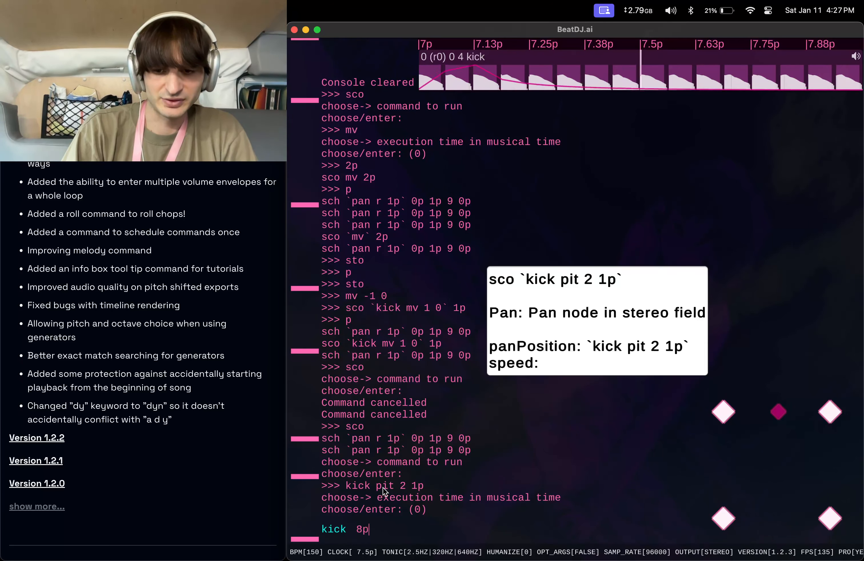
key(Return)
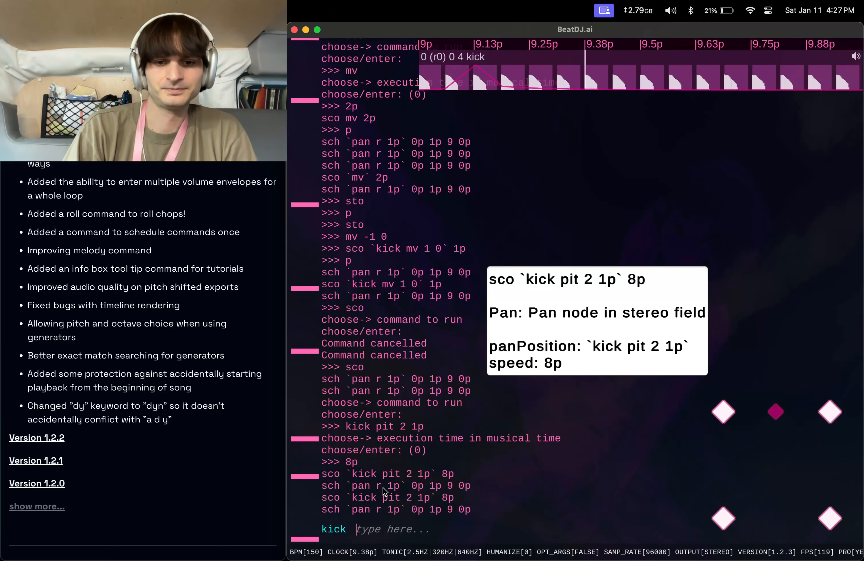
Schedule the text-to-speech command tts wow it works to run once at 12p with sco.
text(sto)
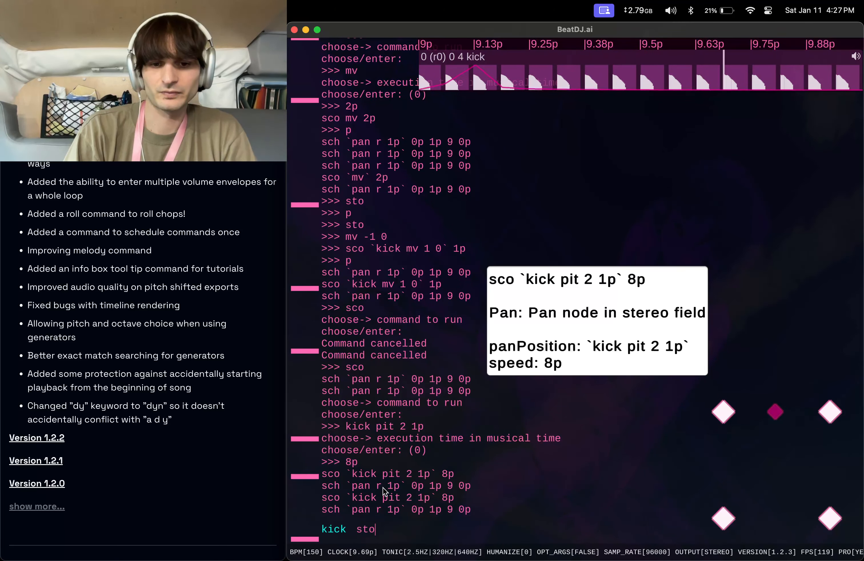
key(BackSpace)
key(BackSpace)
key(BackSpace)
text(sc)
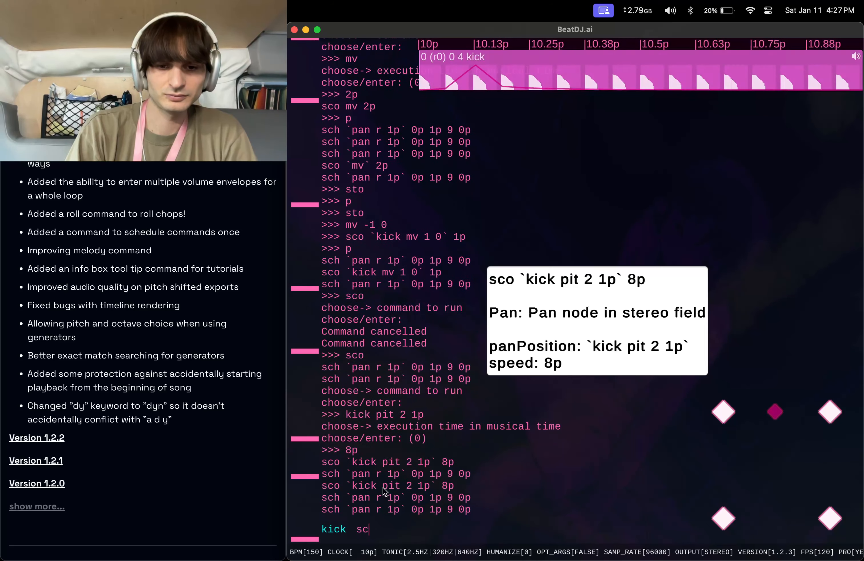
text(o)
key(Return)
text(tt)
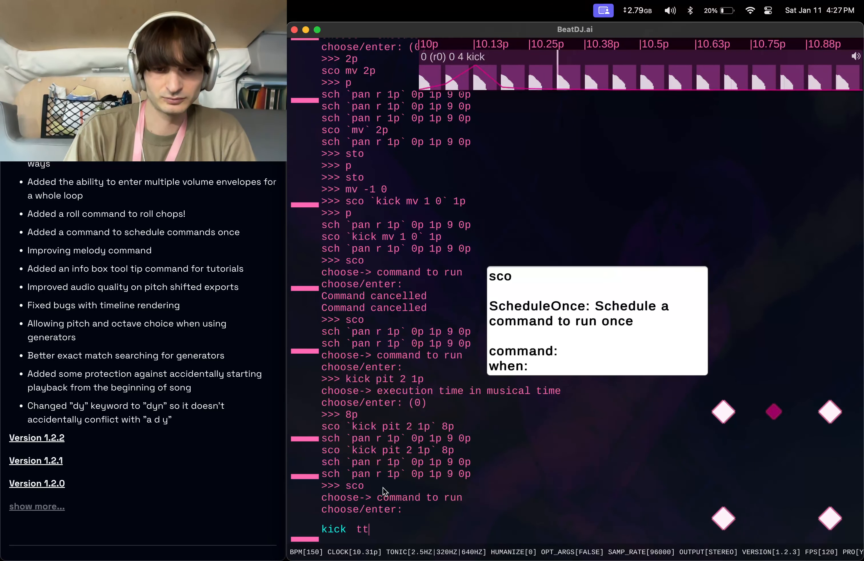
text(s wow it wor)
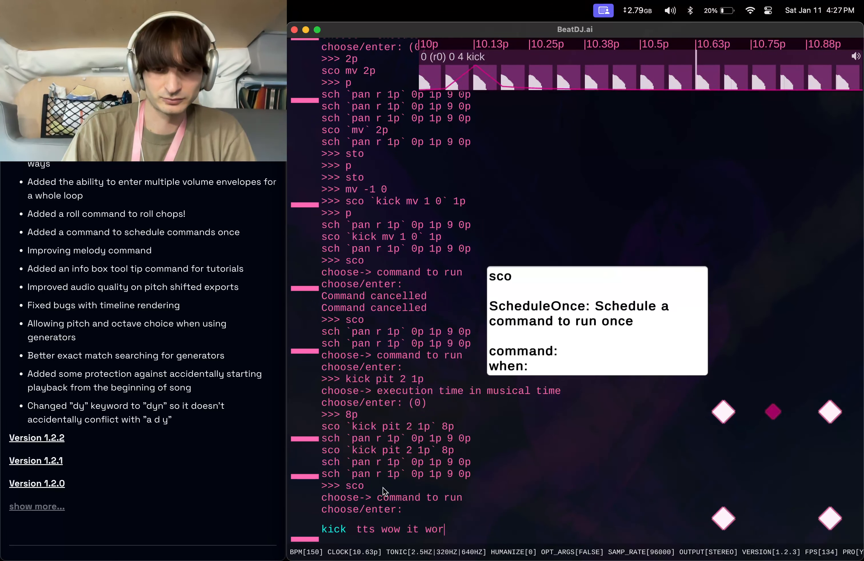
text(ks)
key(Return)
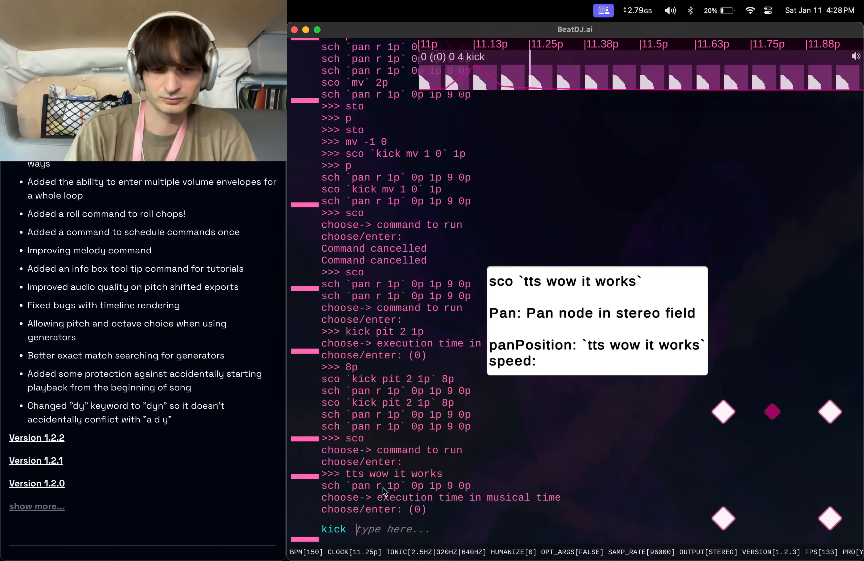
text(12p)
key(Return)
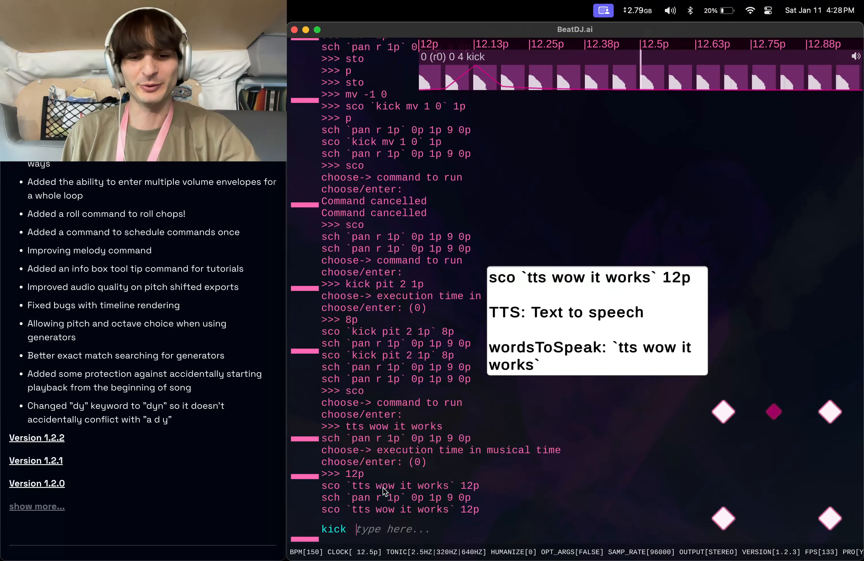
Stop playback with sto and clear the console.
text(sto)
key(Return)
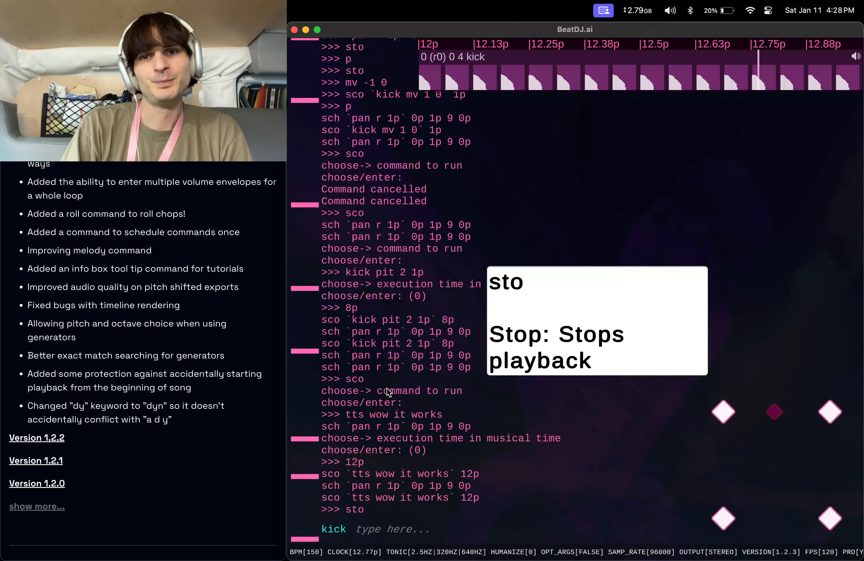
text(clear)
key(Return)
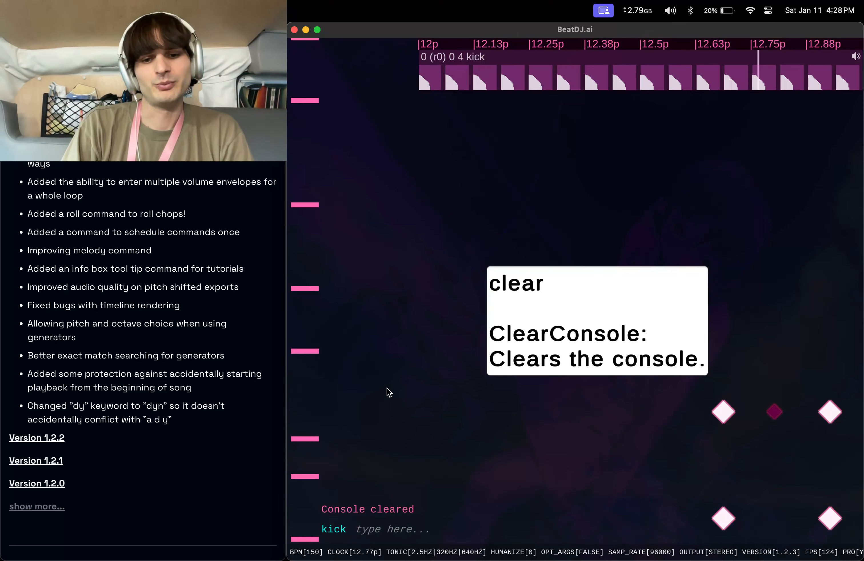
Set the kick's pitch multiplier to 1 with pit 1 and change the melody to pattern a.
text(mel)
key(super+a)
text(pit)
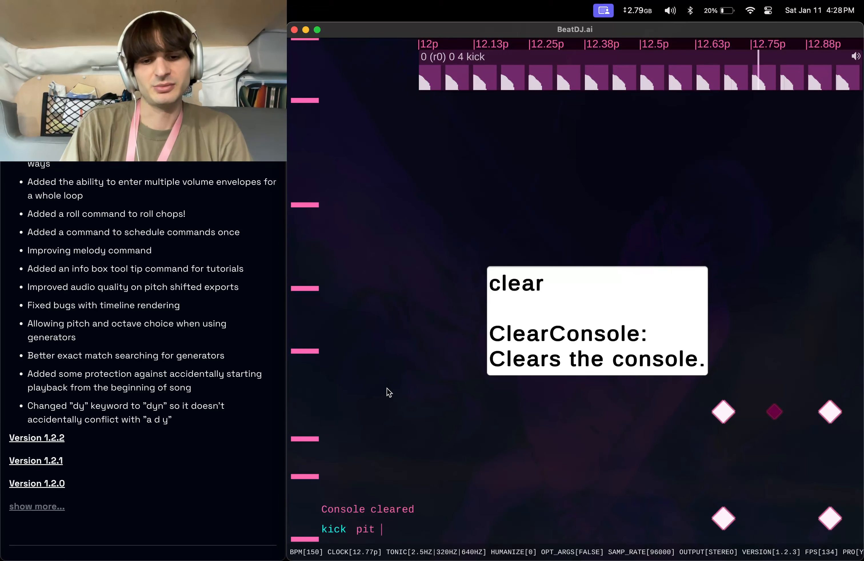
text( 1)
key(Return)
text(mel a)
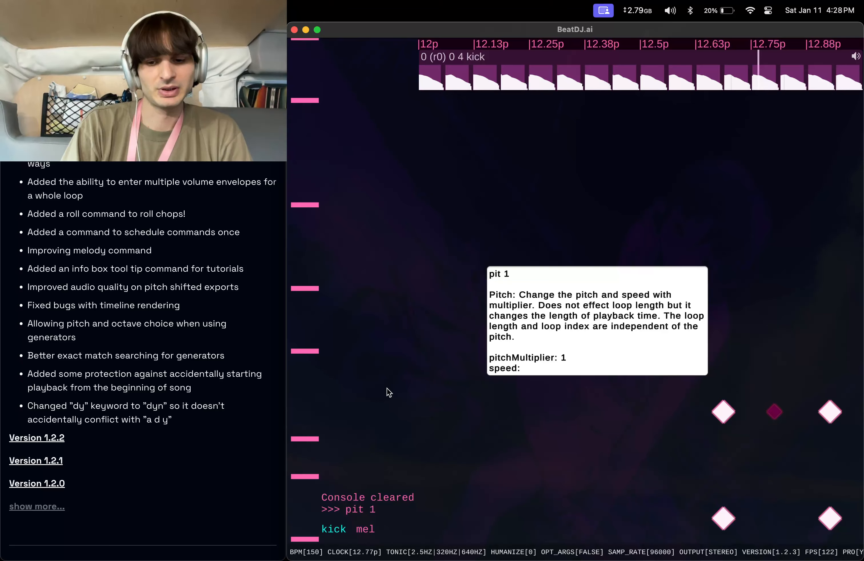
key(Return)
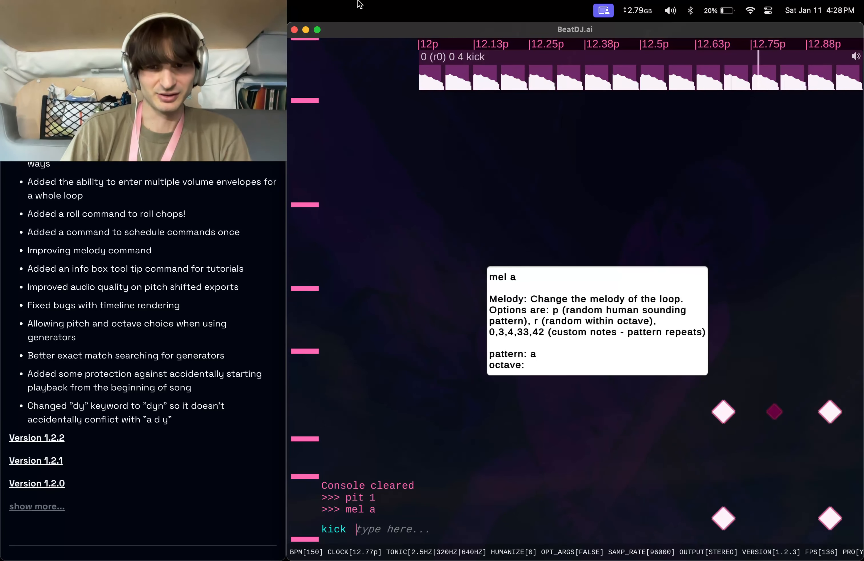
Play the loop from the beginning, reapply melody pattern a from the command history, and restart playback.
text(p)
key(Return)
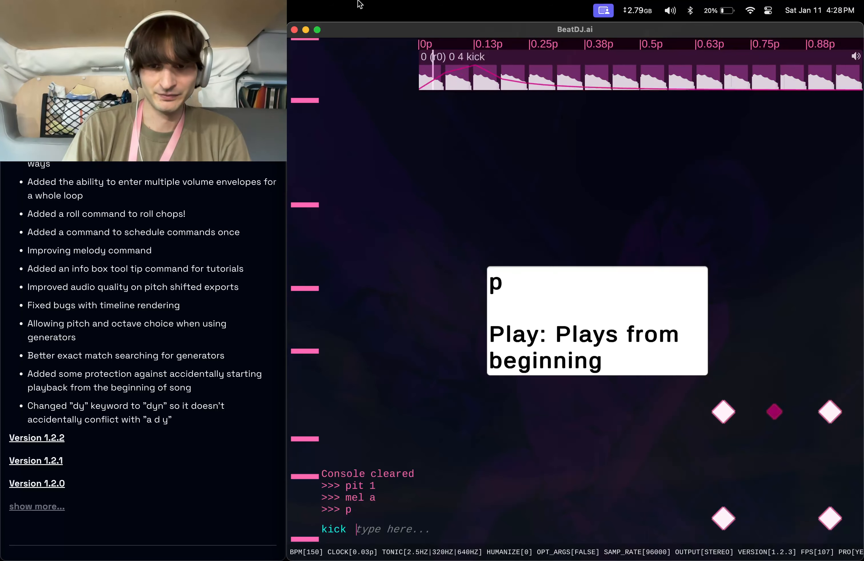
key(Up)
key(Up)
key(Return)
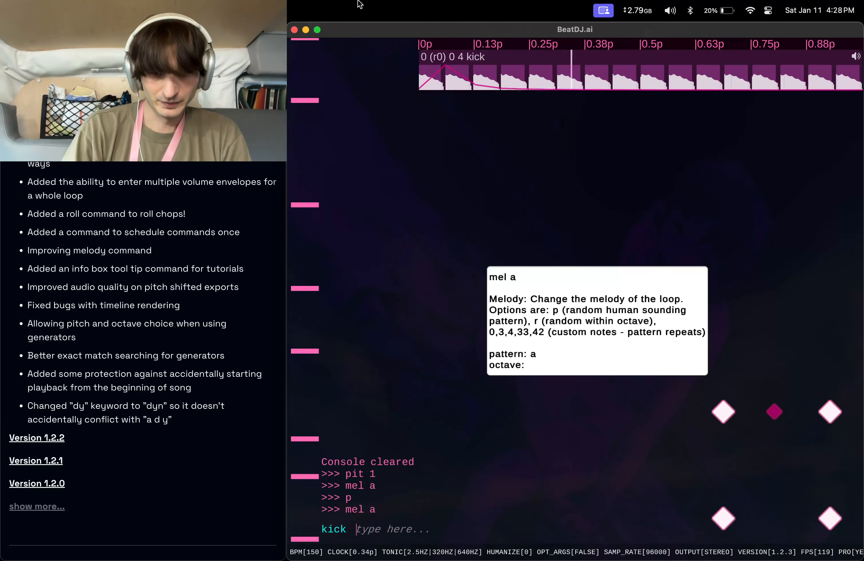
text(p)
key(Return)
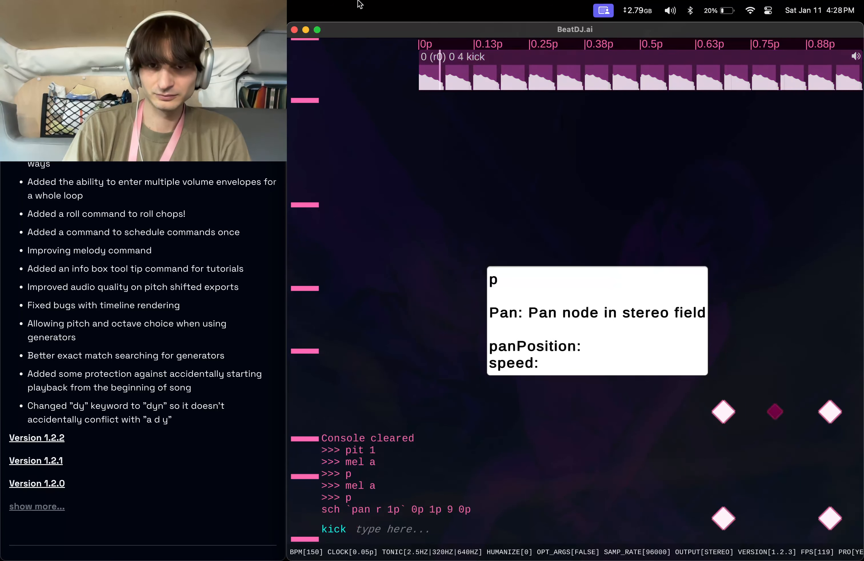
Bundle the chops into a length of 64 with bu 64 and apply melody pattern a again.
text(bu 64)
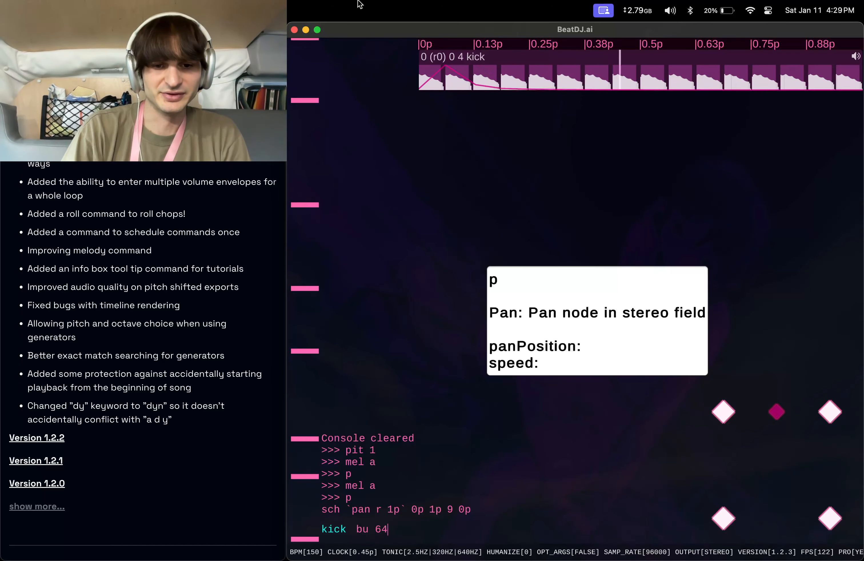
key(Return)
text(mel a)
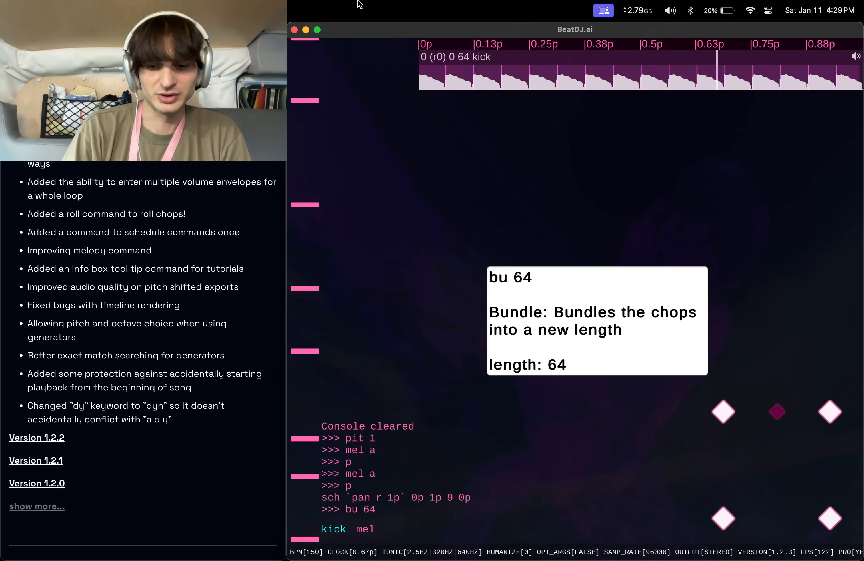
key(Return)
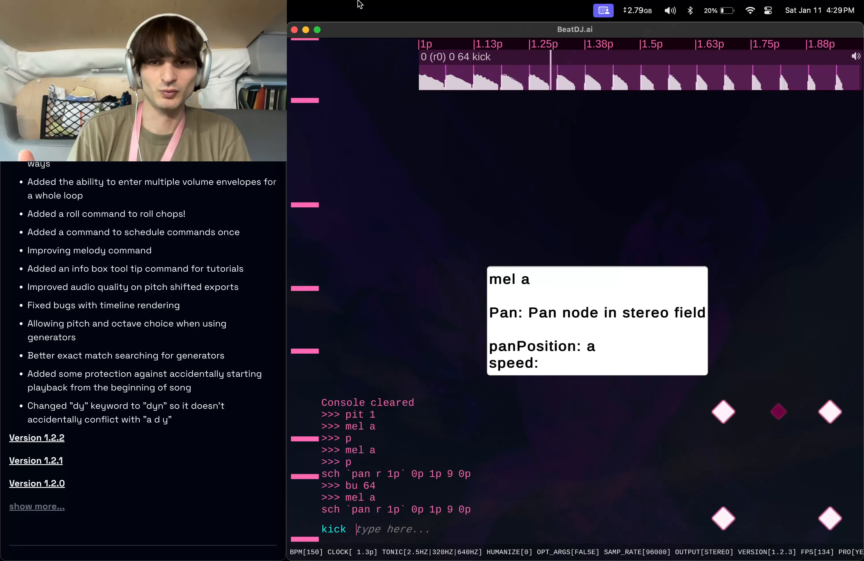
Replace the stray typed text and stop playback with sto.
text(fff)
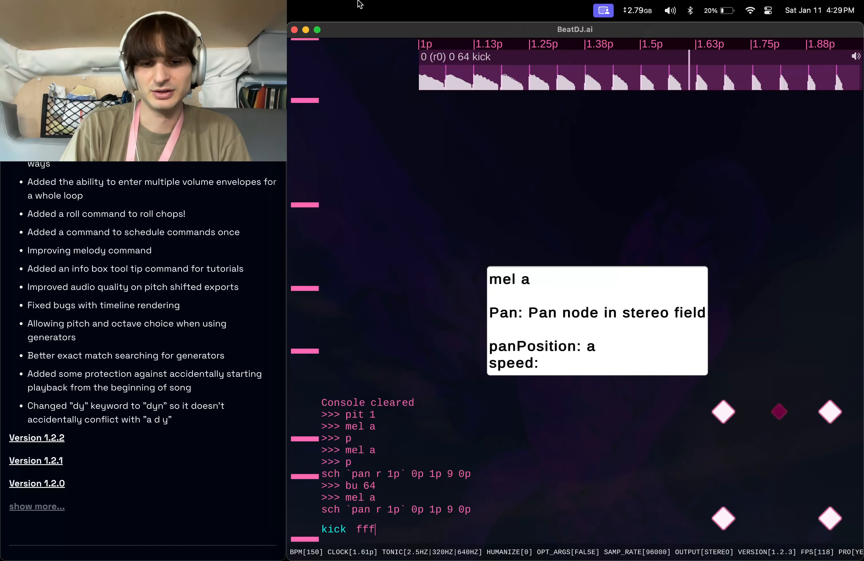
key(super+a)
text(sto)
key(Return)
Bundle the chops into length 1 with bu 1, then into length 4 with bu 4.
text(bu 1)
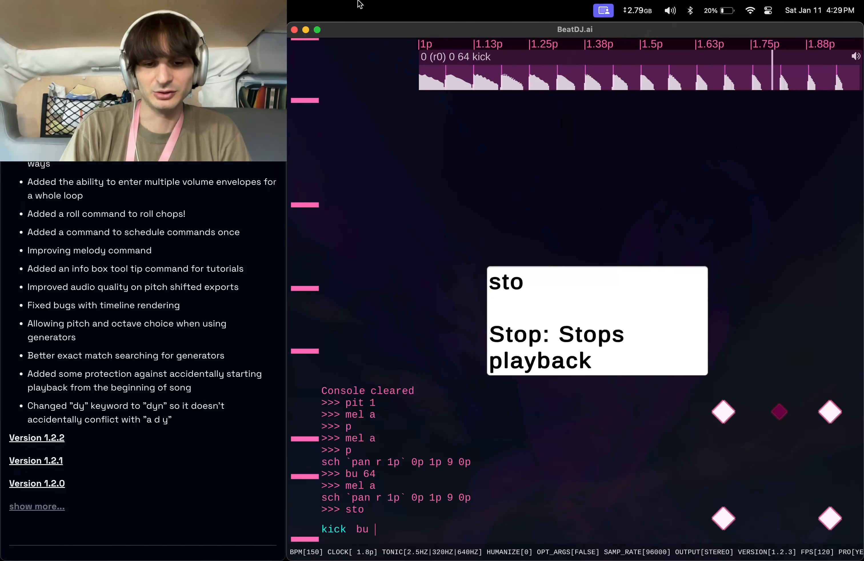
key(Return)
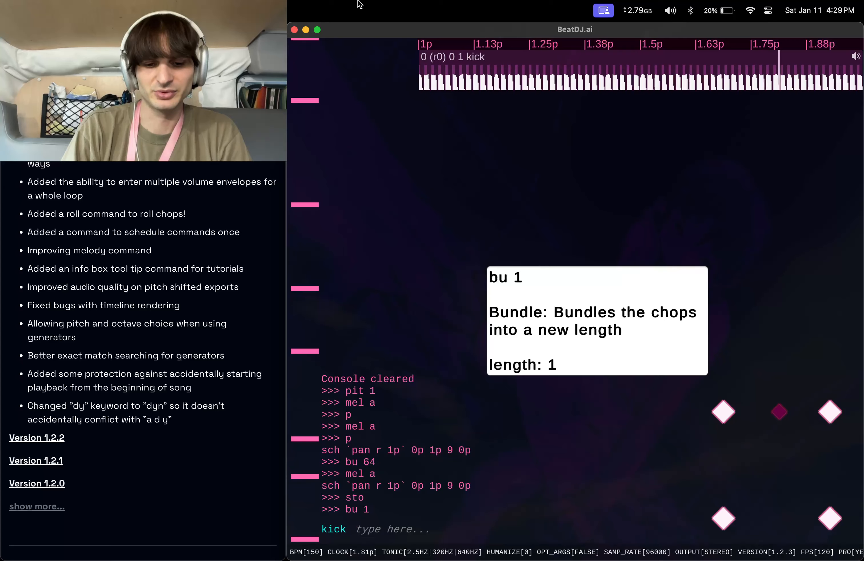
text(bu 4)
key(Return)
Twice delete the selected sound with d and load a new kick instrument with s kick.
text(d)
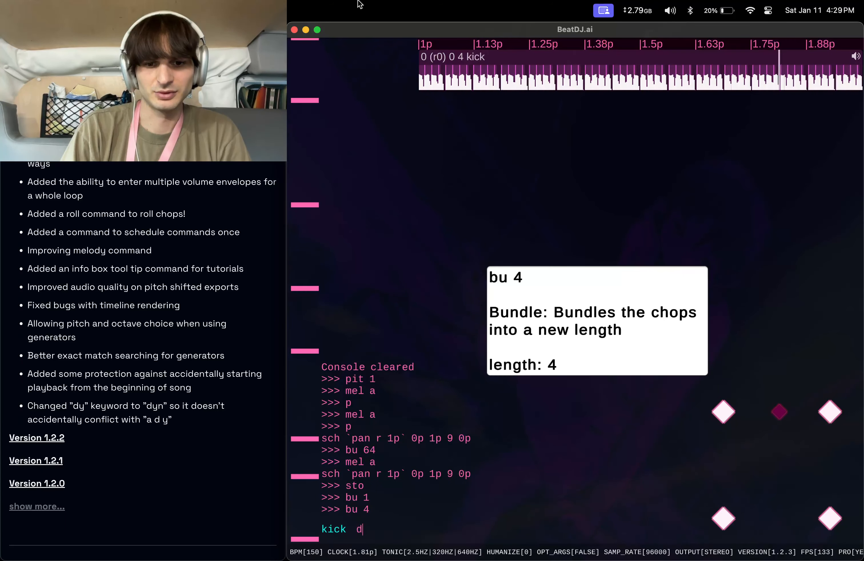
key(Return)
text(s kick)
key(Return)
text(d)
key(Return)
text(s )
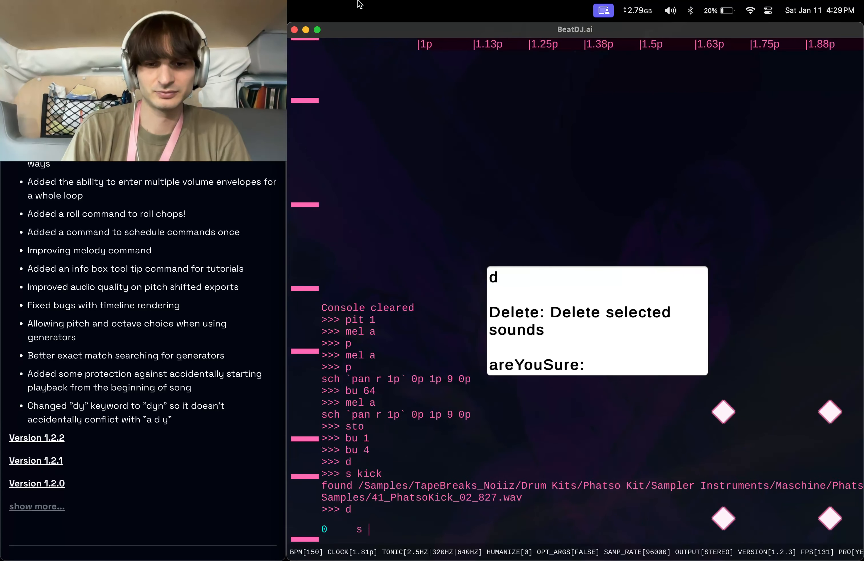
text(kick)
key(Return)
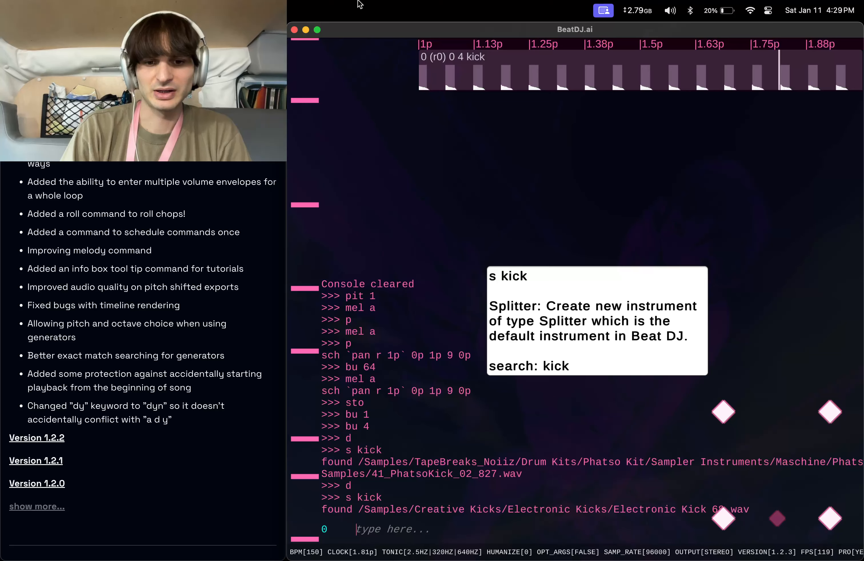
Play the loop, then delete the kick with d and load another one with s kick.
text(p)
key(Return)
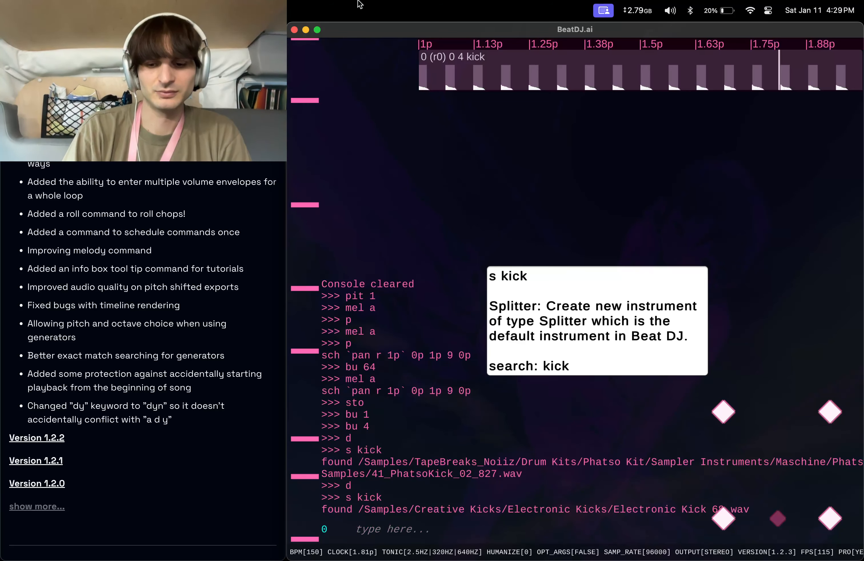
text(d)
key(Return)
text(s kick)
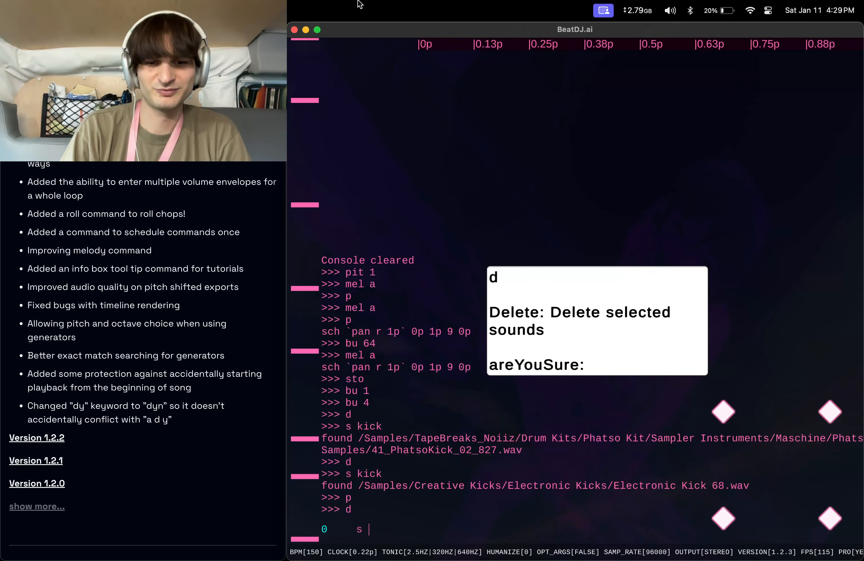
key(Return)
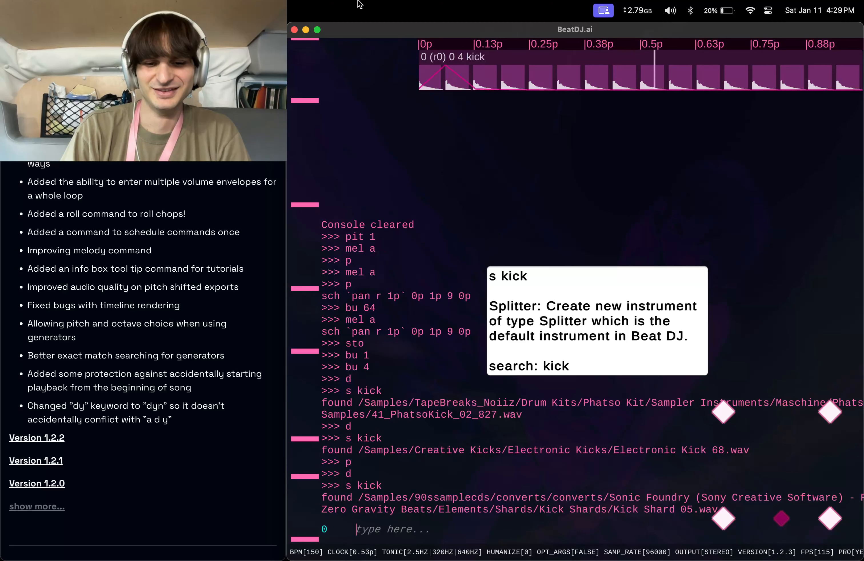
Stop playback with sto and set the melody to pattern p with mel p.
text(sto)
key(Return)
text(mel)
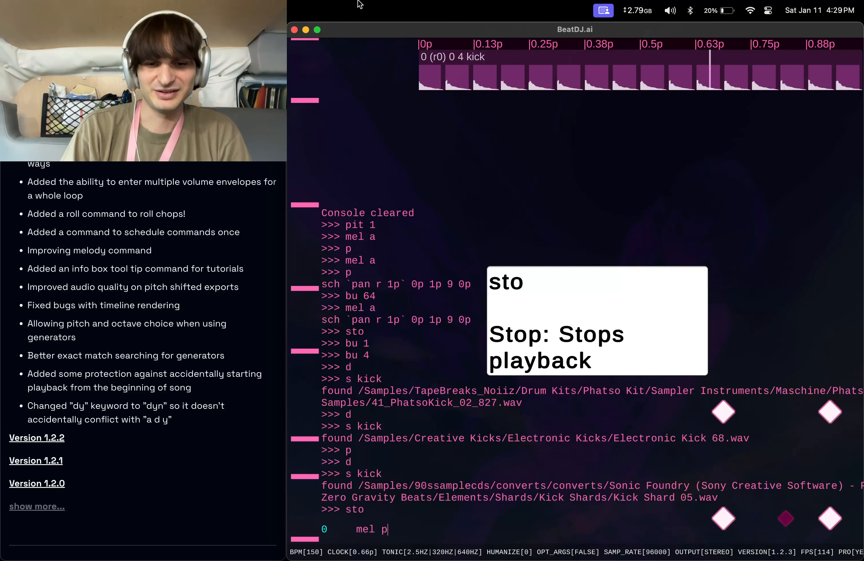
text( p)
key(BackSpace)
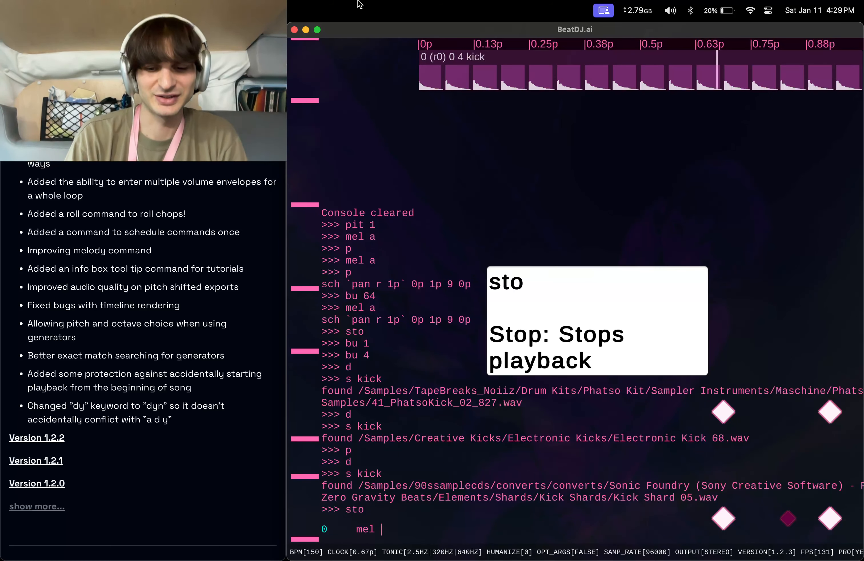
text(p)
key(Return)
Play the loop with p and apply melody pattern p again several times.
text(p)
key(Return)
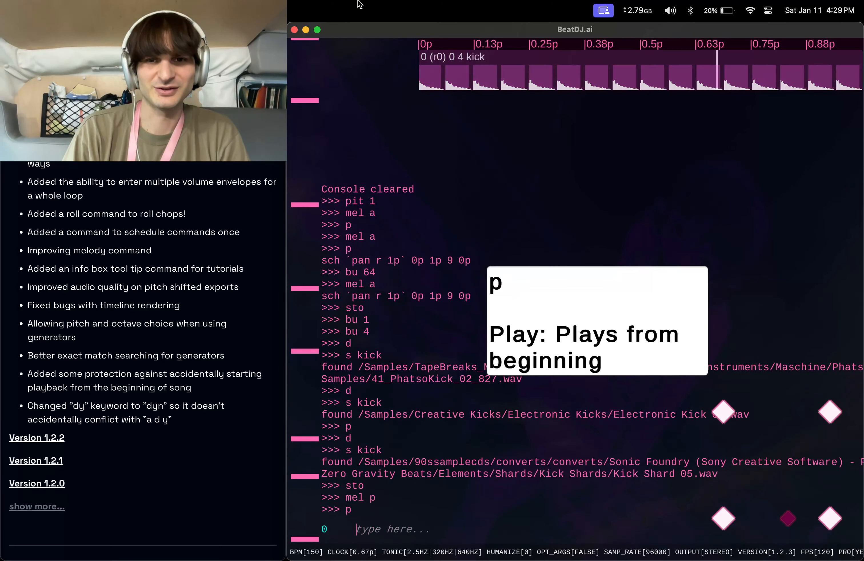
text(mel p)
key(Return)
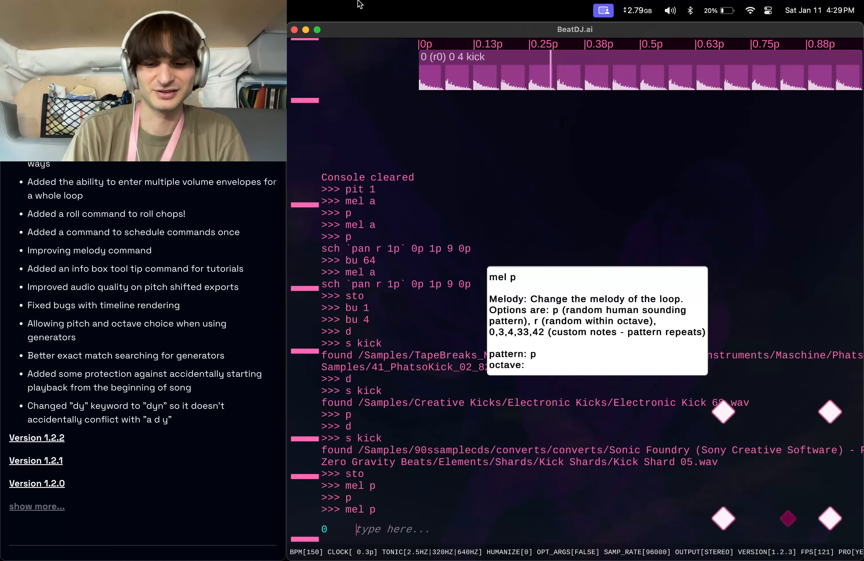
key(Up)
key(Return)
key(Up)
key(Return)
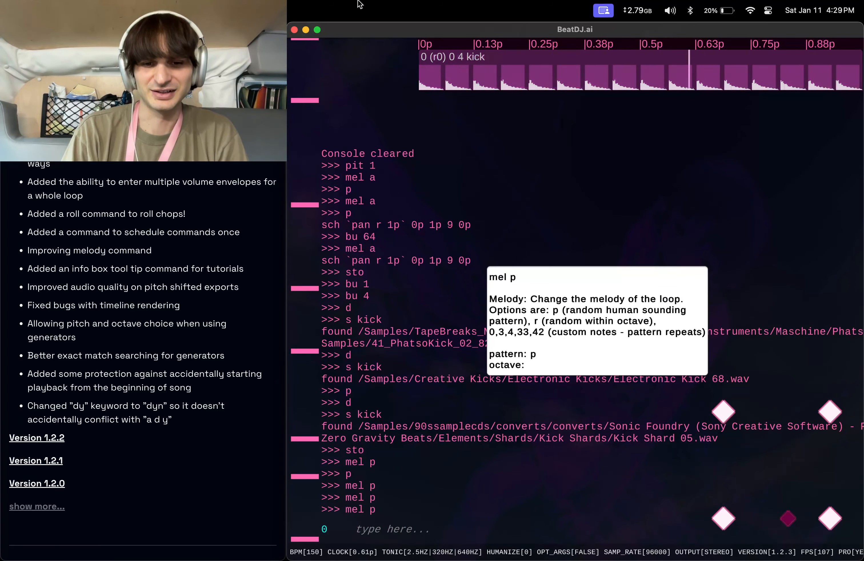
Rerun mel p repeatedly from the command history to generate new melodies.
key(Up)
key(Return)
key(Up)
key(Return)
key(Up)
key(Return)
key(Up)
key(Return)
key(Up)
key(Return)
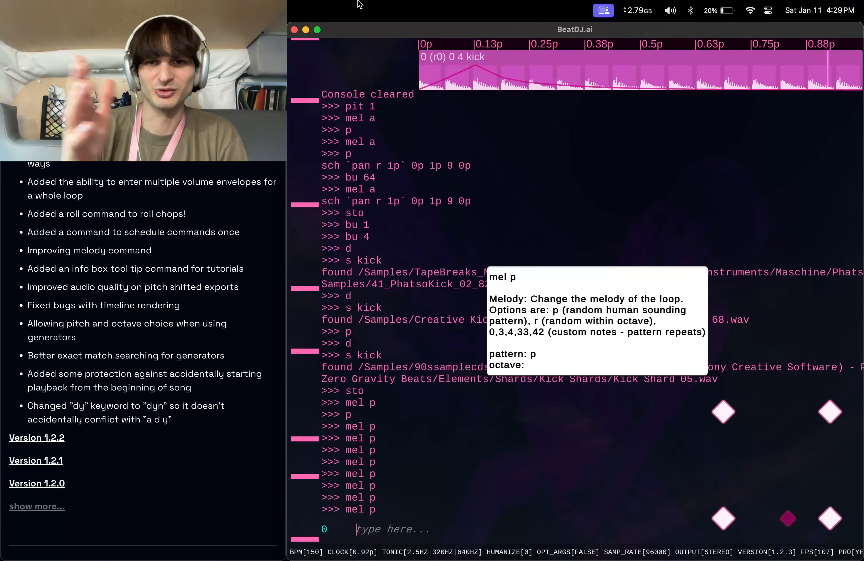
key(Up)
key(Return)
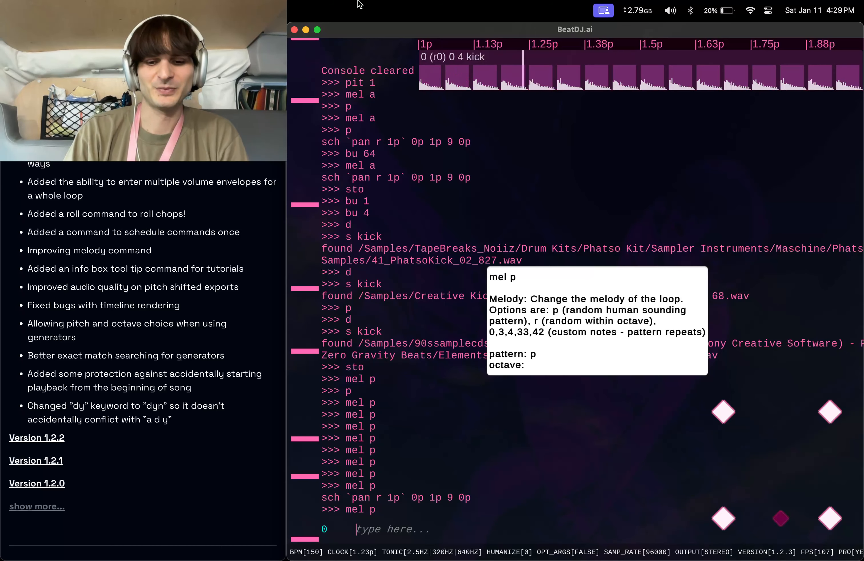
Bundle the chops into length 64 with bu 64 and apply melody pattern a.
text(bu 64)
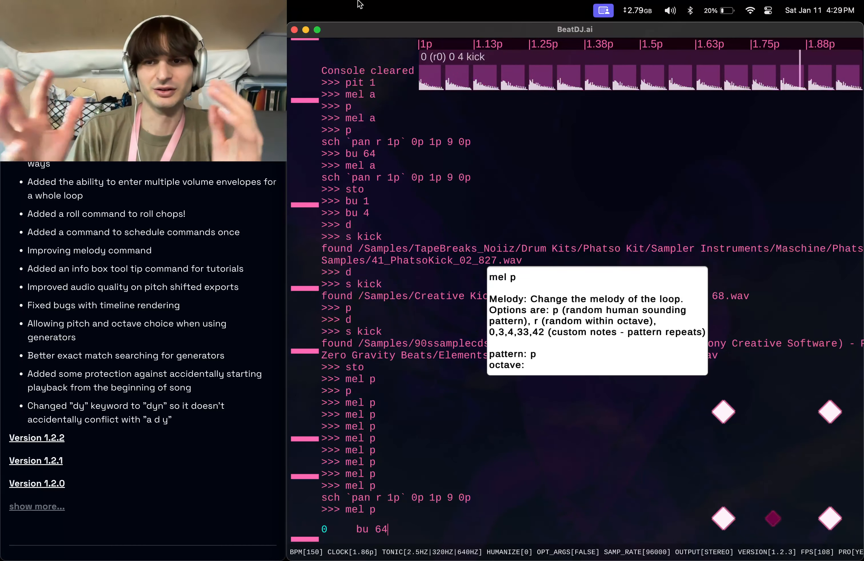
key(Return)
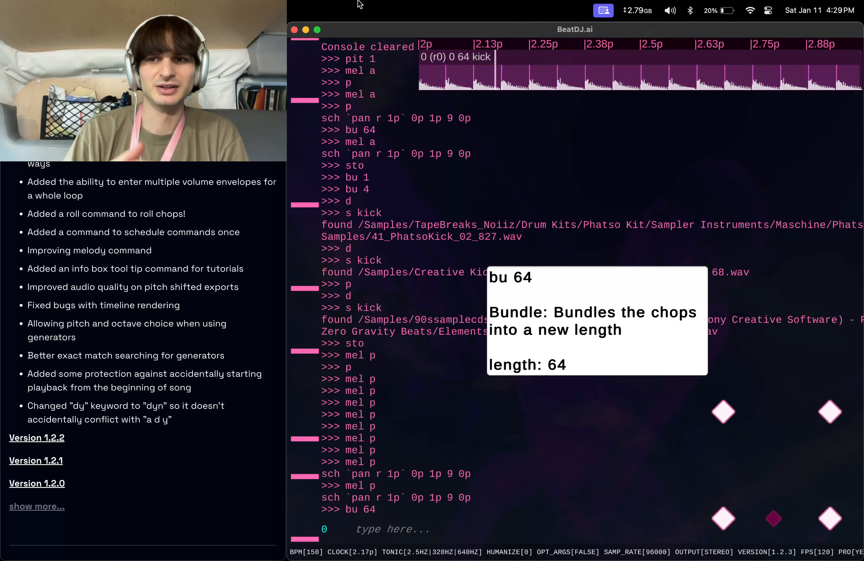
text(mel)
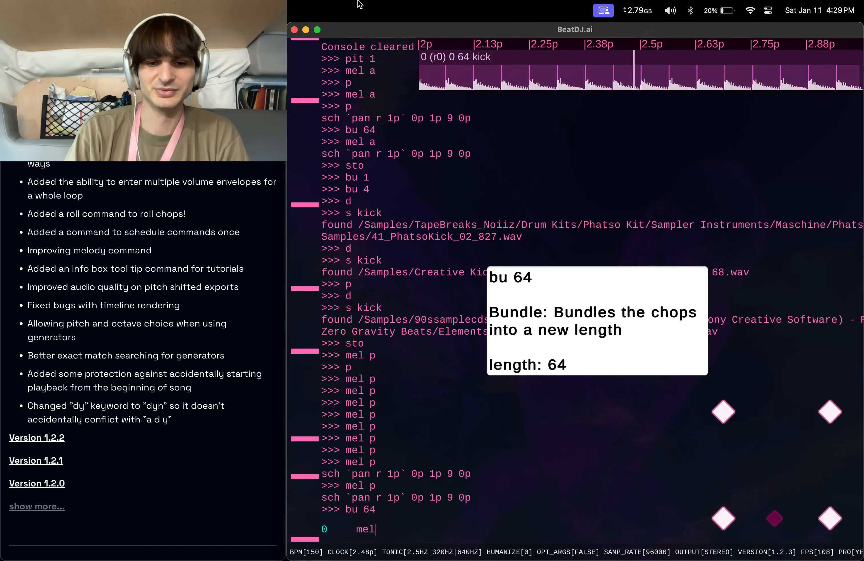
text( a)
key(Return)
Play the loop with p and apply a roll to each chop with rol a.
text(p)
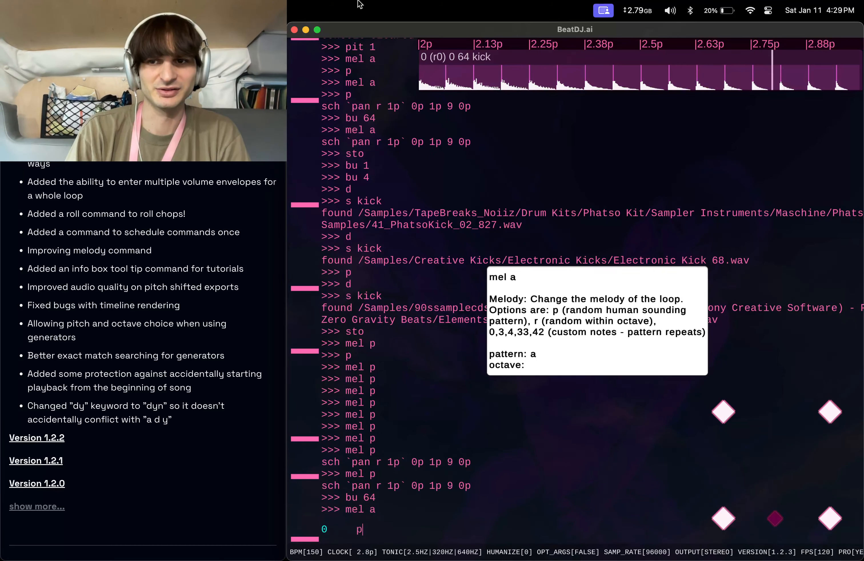
key(Return)
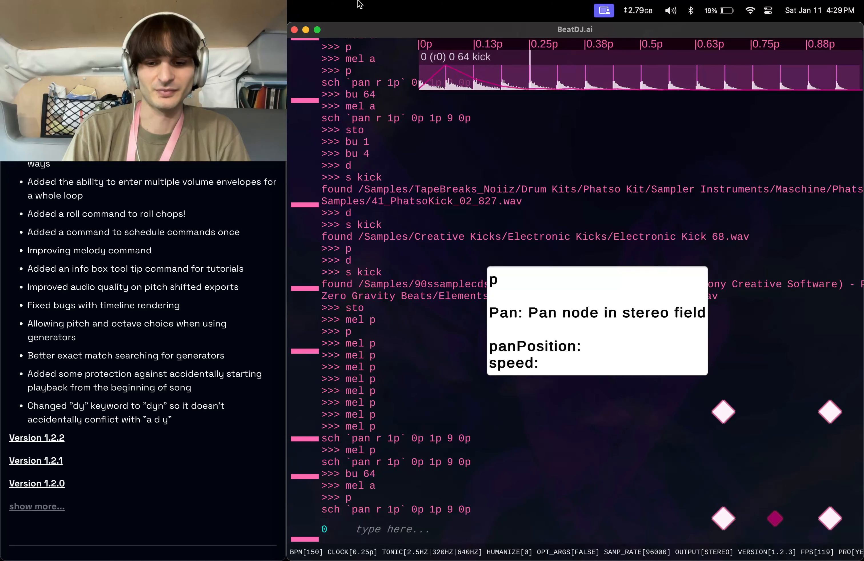
text(rol a)
key(Return)
Apply a volume envelope with ve a and stop playback with sto.
text(v)
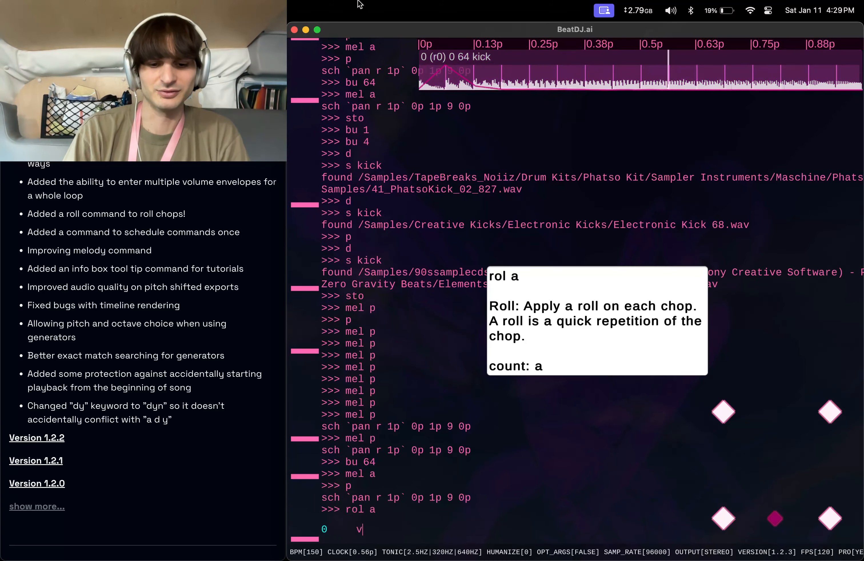
text(e a)
key(Return)
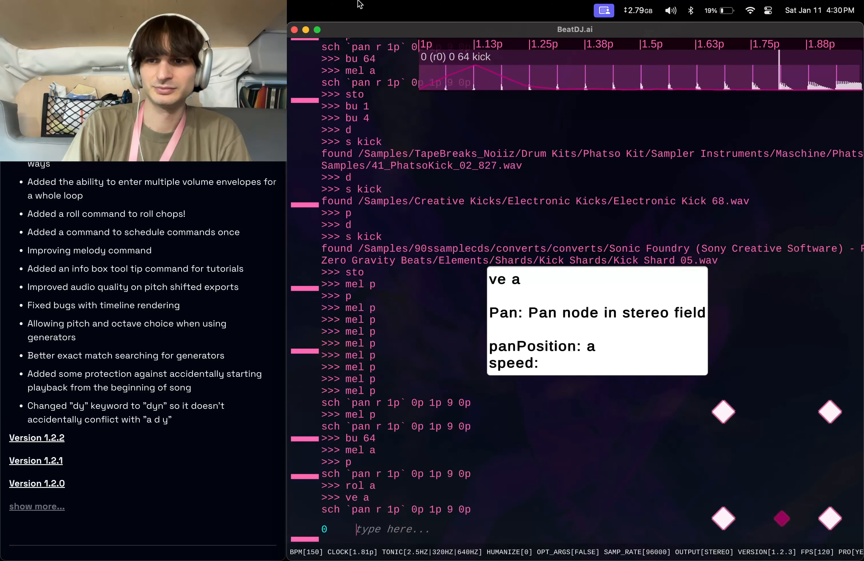
text(st)
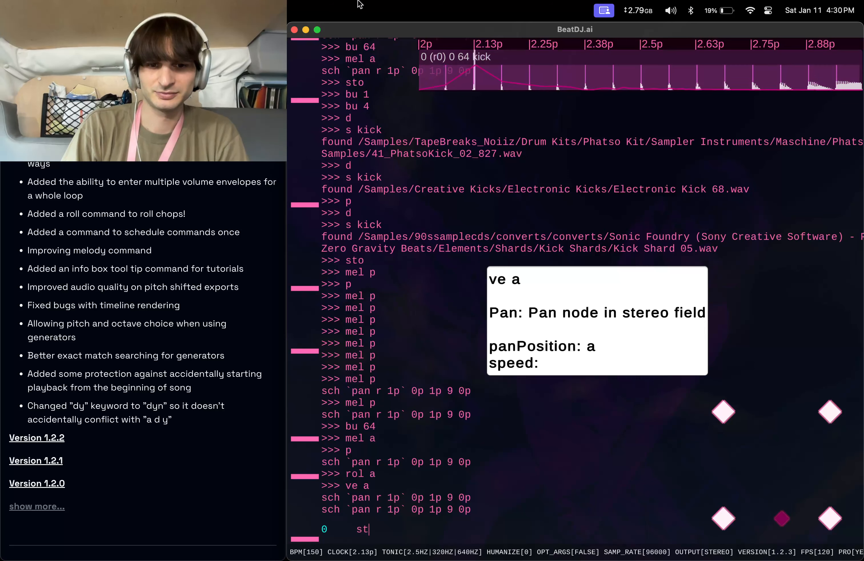
text(o)
key(Return)
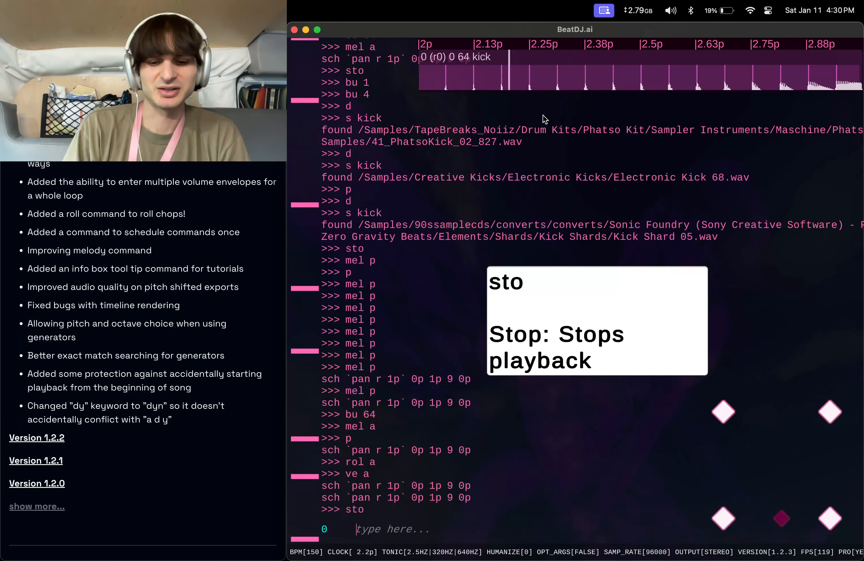
Load another kick with s kick, then delete all sounds with a d y.
text(s kic)
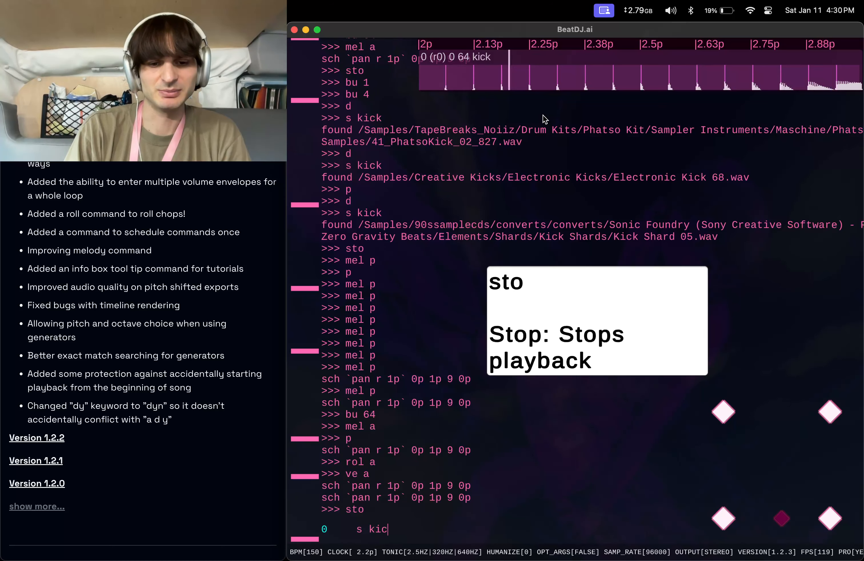
text(k)
key(Return)
text(s)
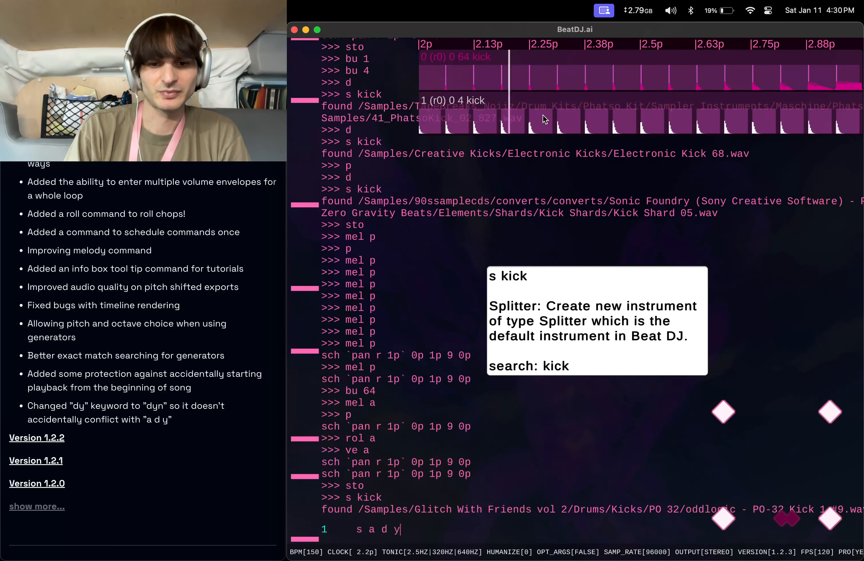
text( a d y)
key(Return)
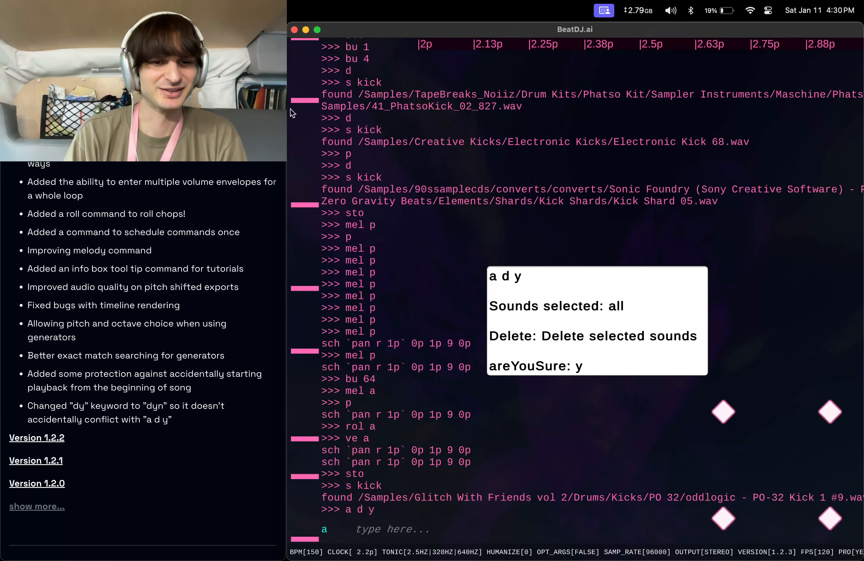
Clear the console with clear and load a fresh kick instrument with s kick.
scroll(132, 248, down, 2)
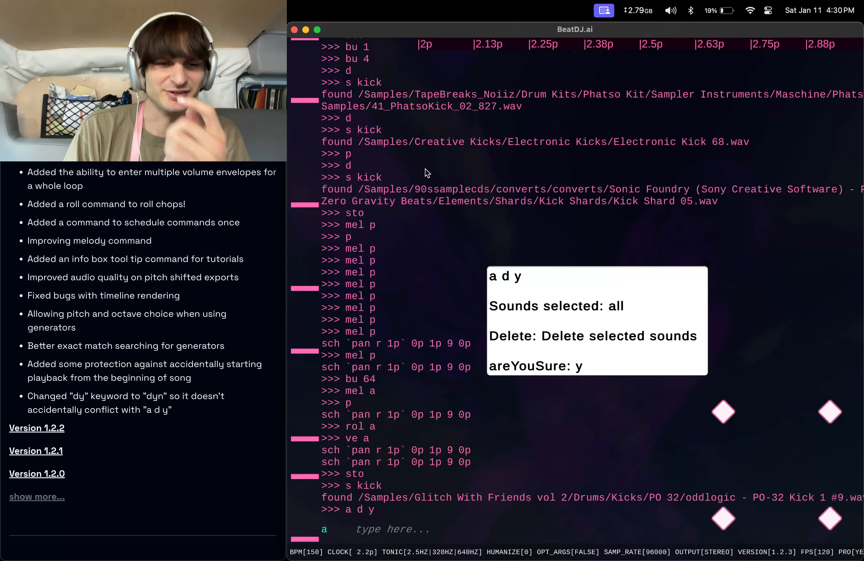
text(clear)
key(Return)
text(s)
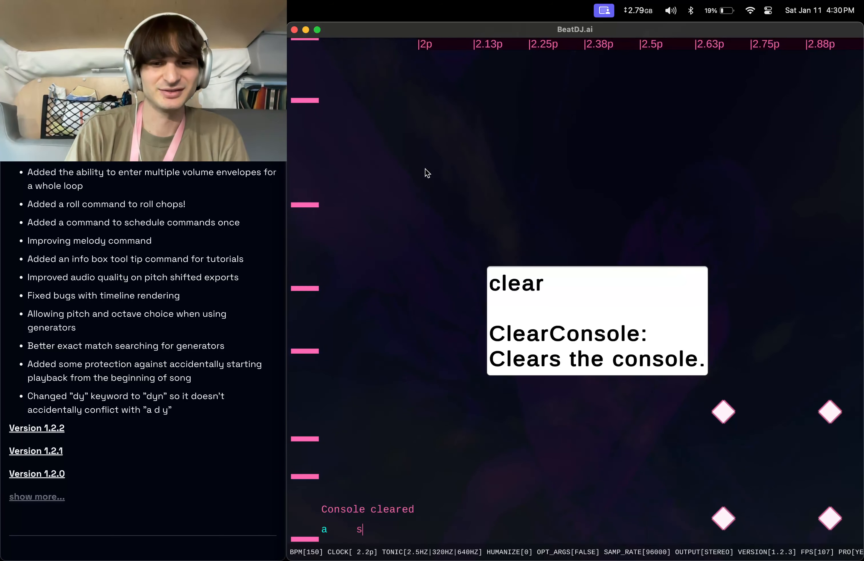
text( kick)
key(Return)
Zoom the timeline out four times with zo.
text(zo)
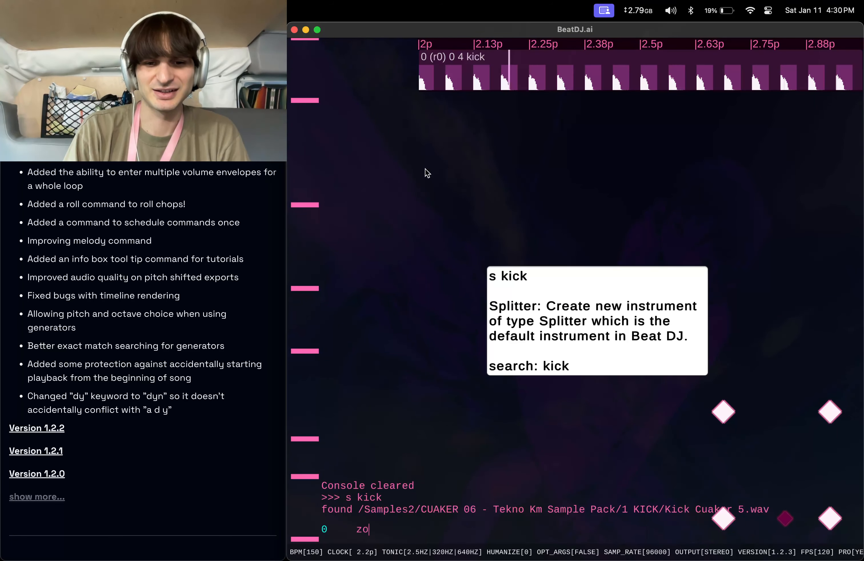
key(Return)
text(zo)
key(Return)
text(zo)
key(Return)
text(z)
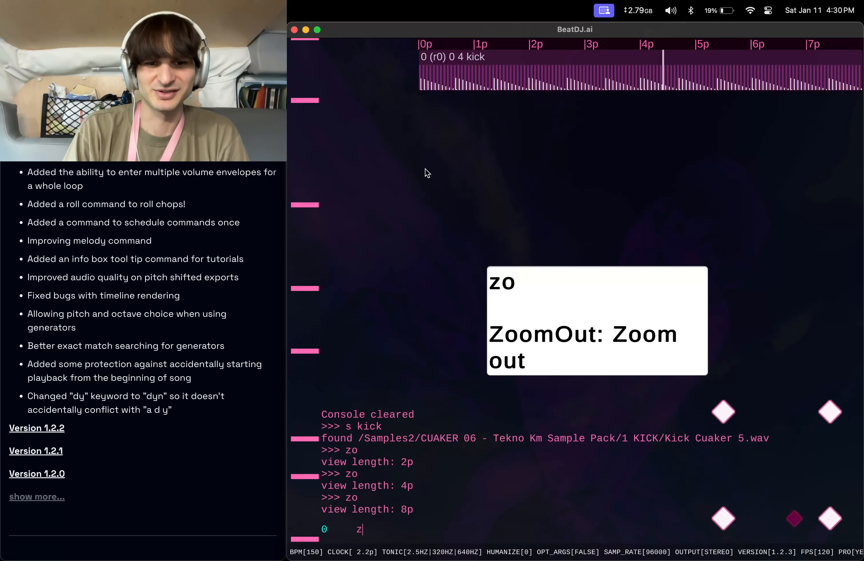
text(o)
key(Return)
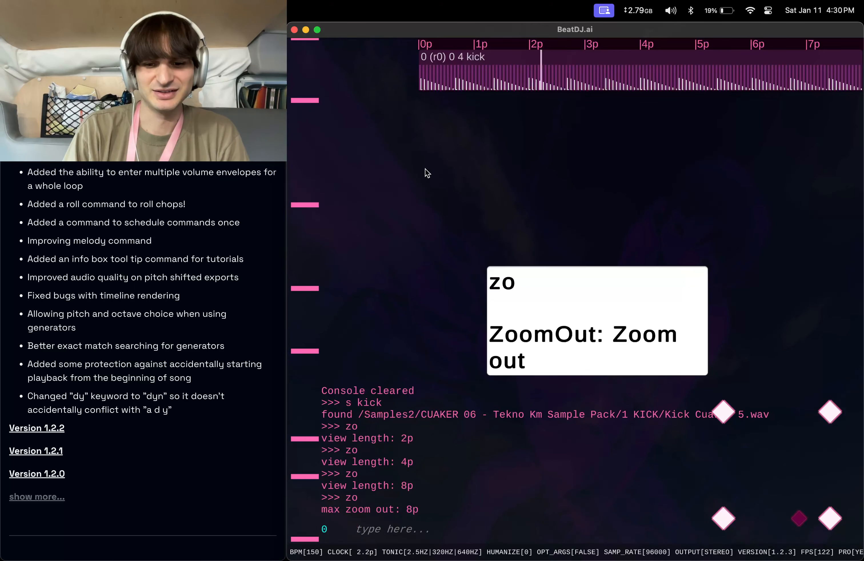
Zoom the timeline back in five times with zi.
text(zi)
key(Return)
text(zi)
key(Return)
text(zi)
key(Return)
text(zi)
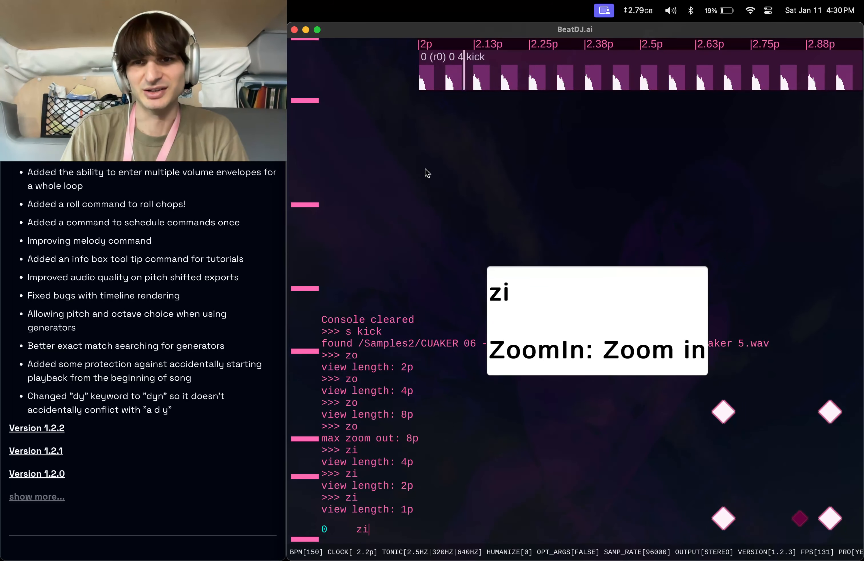
key(Return)
text(zi)
key(Return)
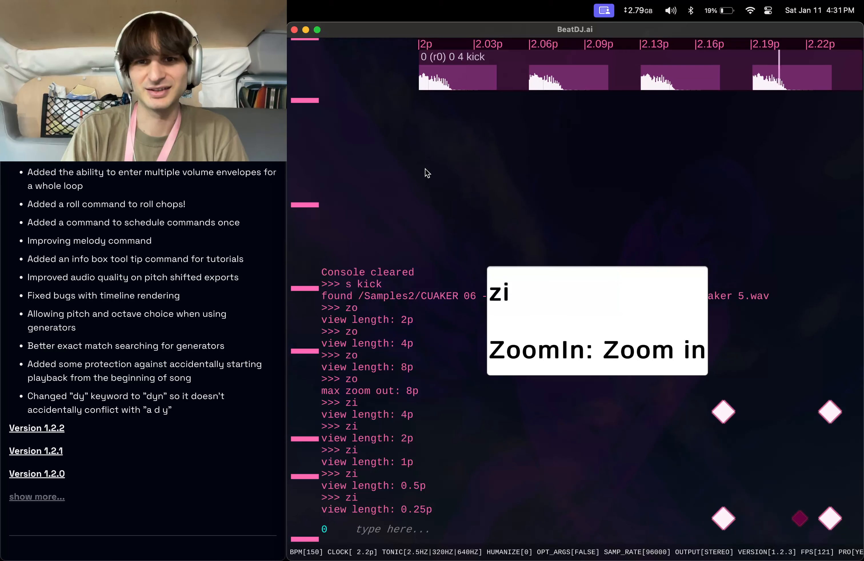
Zoom the timeline in once more with zi, then zoom back out four times with zo.
text(zi)
key(Return)
text(zo)
key(Return)
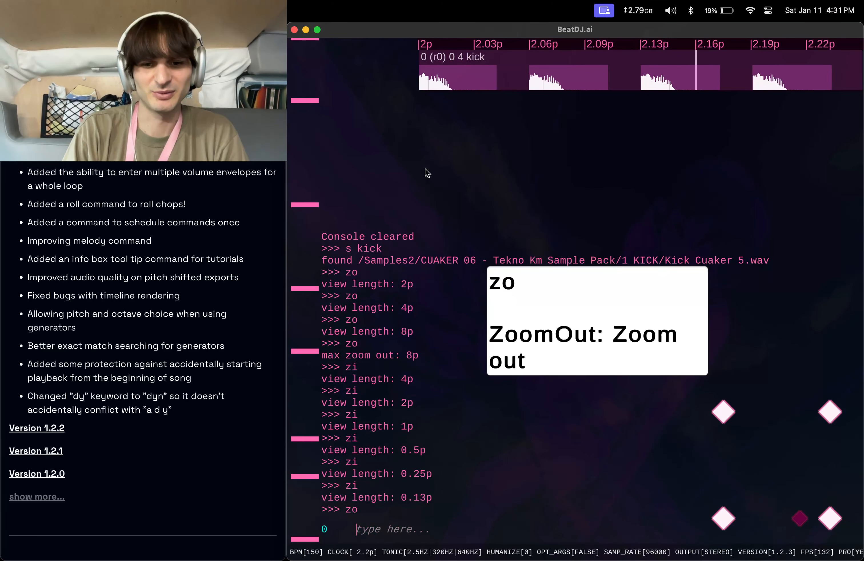
text(zo)
key(Return)
text(zo)
key(Return)
text(zo)
key(Return)
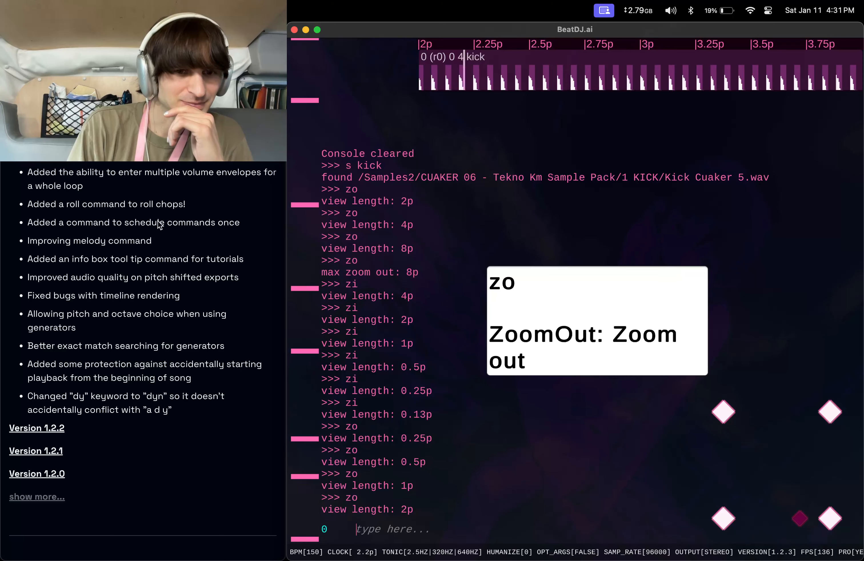
Delete the selected kick sound with d and clear the console with clear.
scroll(159, 224, down, 2)
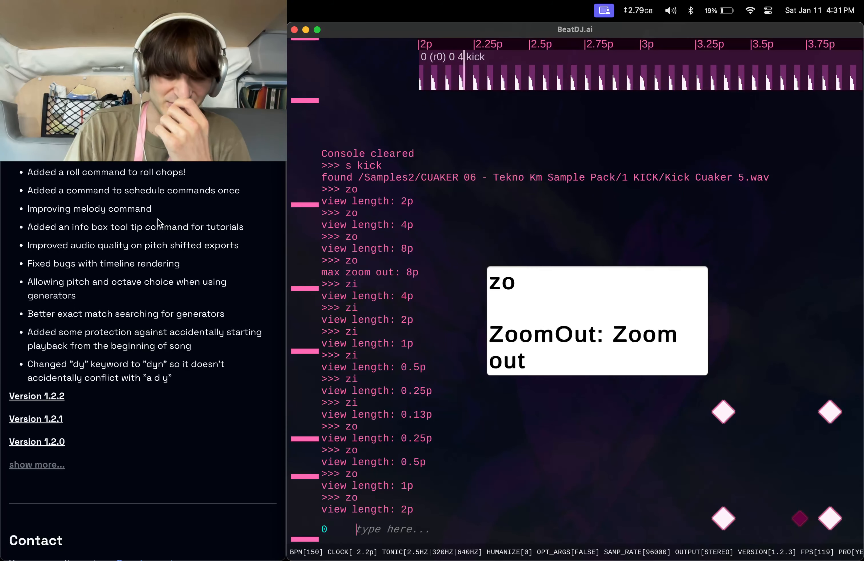
text(d)
key(Return)
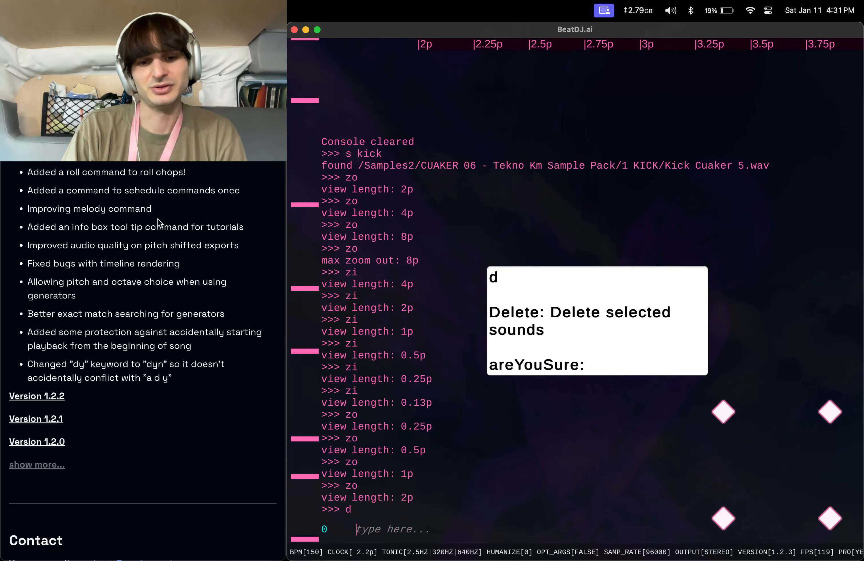
text(clear)
key(Return)
Generate an udu sound with g udu, cancel the follow-up, clear the console and delete the udu with d.
text(g)
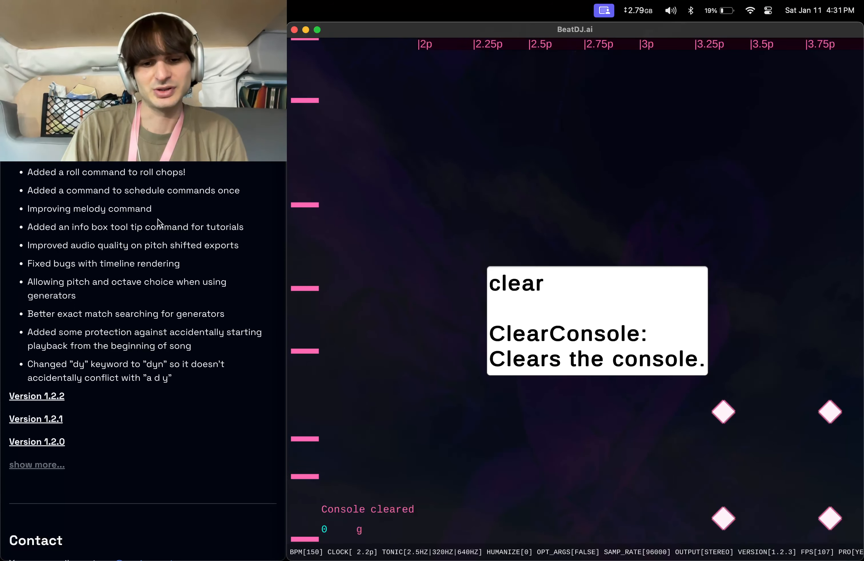
text( udu)
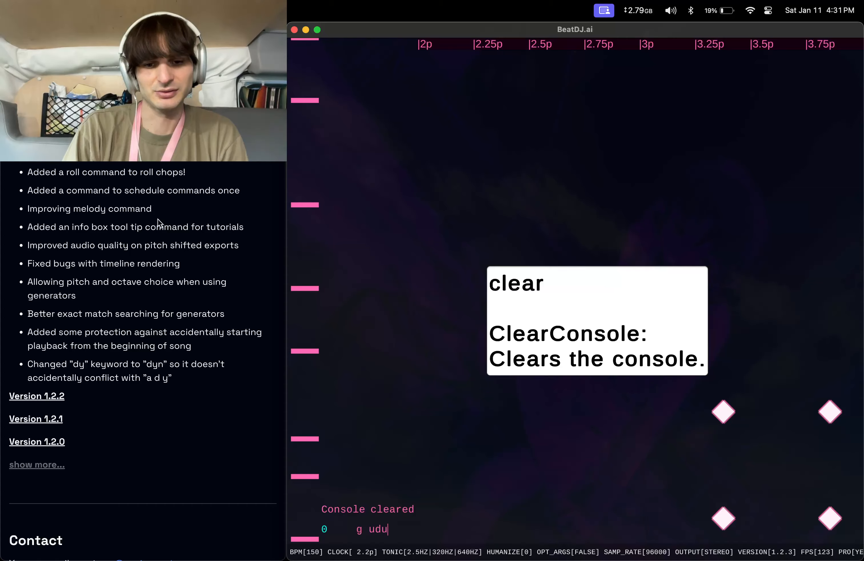
key(Return)
key(Escape)
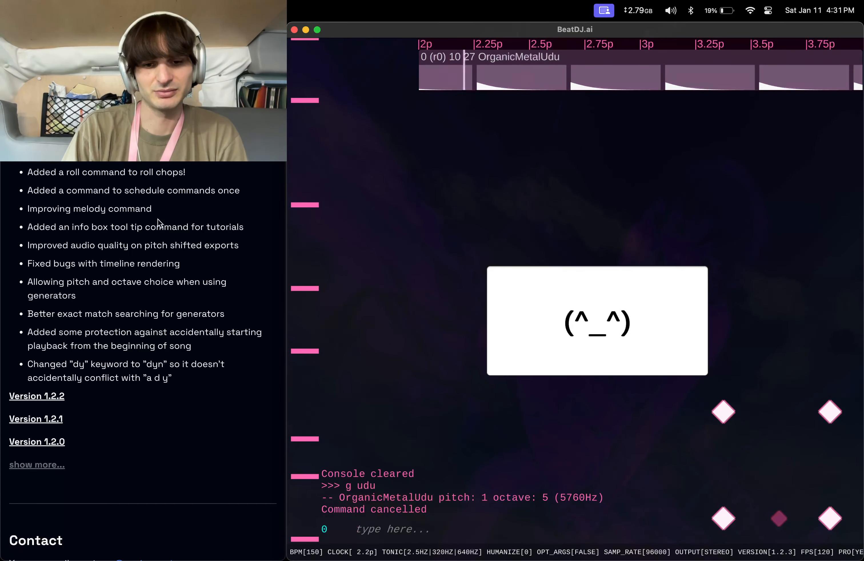
text(clear)
key(Return)
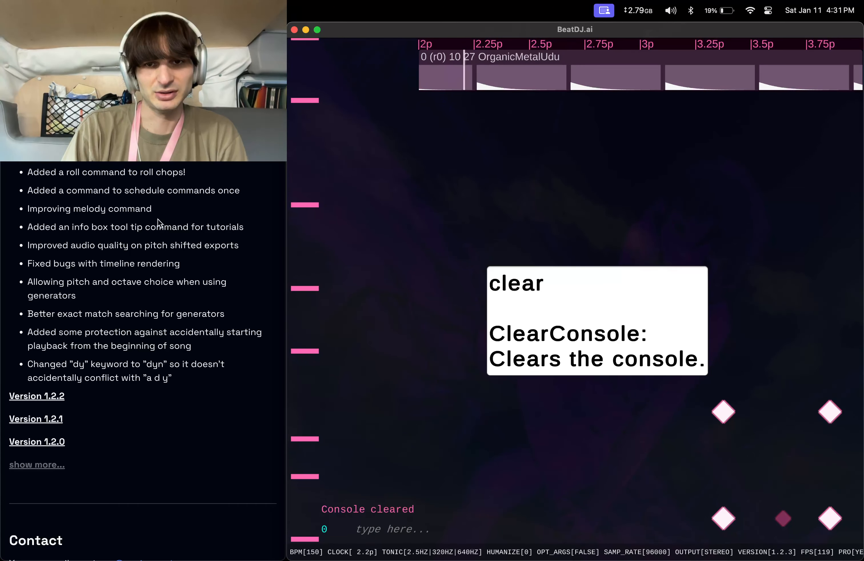
text(d)
key(Return)
Enable optional arguments with opt t.
text(o)
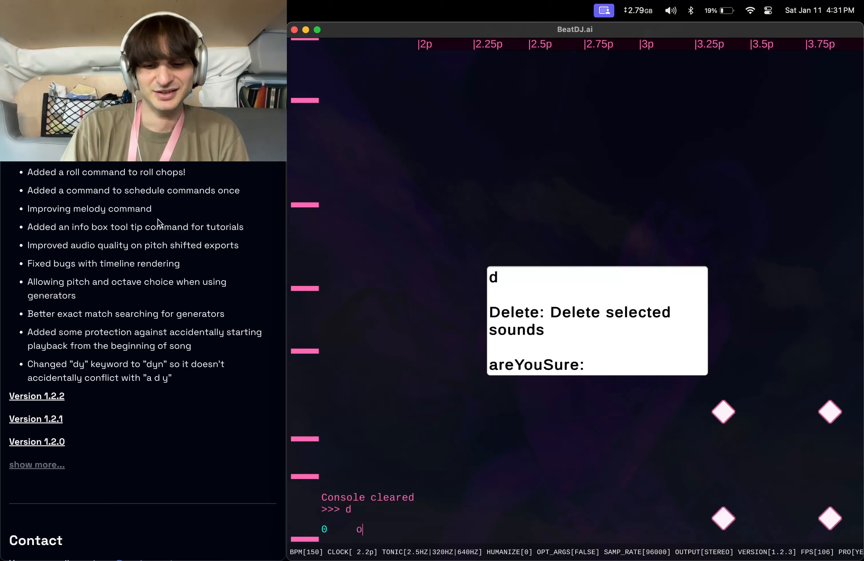
text(pt t)
key(Return)
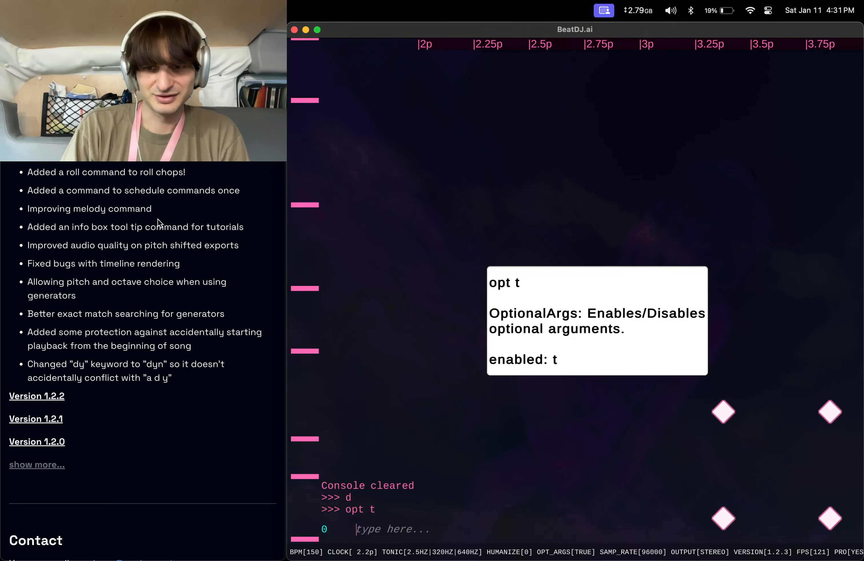
text(c)
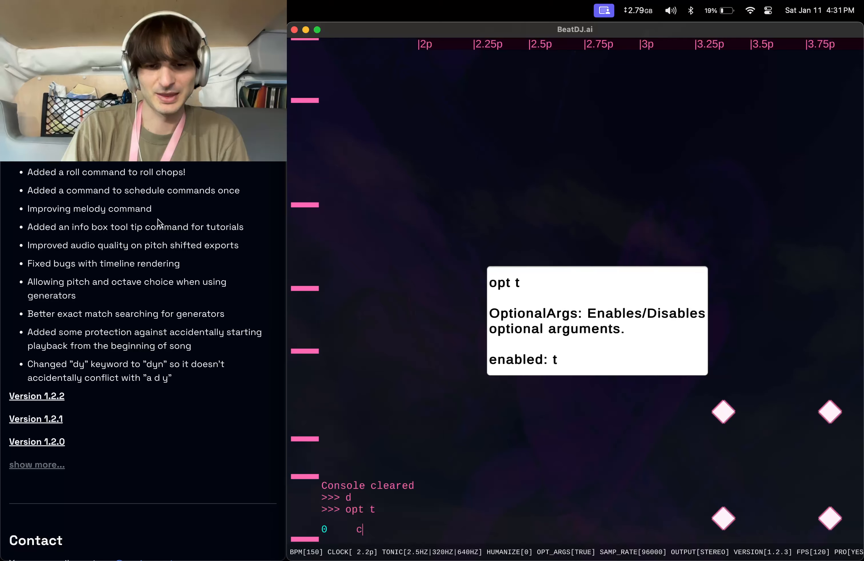
key(BackSpace)
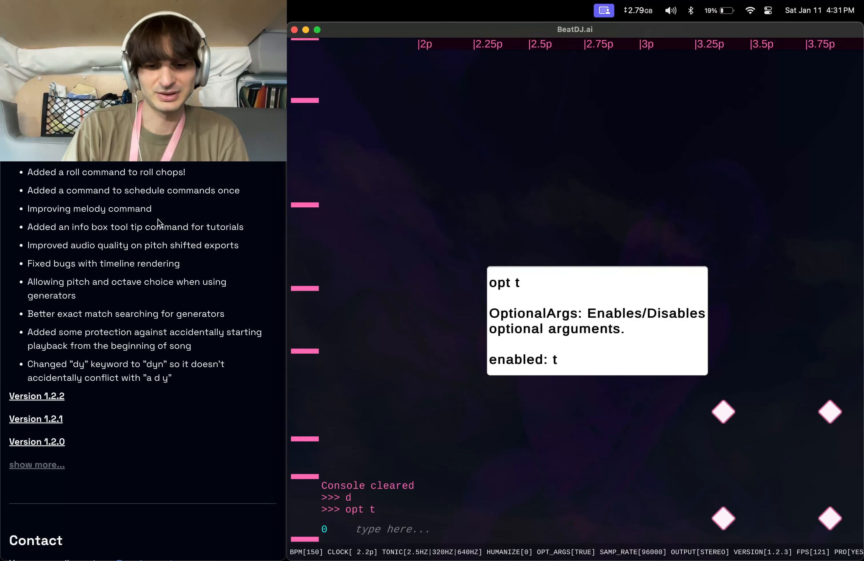
Generate a sine wave with g, answering sinewave, pitch 0, octave 0 and length 64.
text(g)
key(Return)
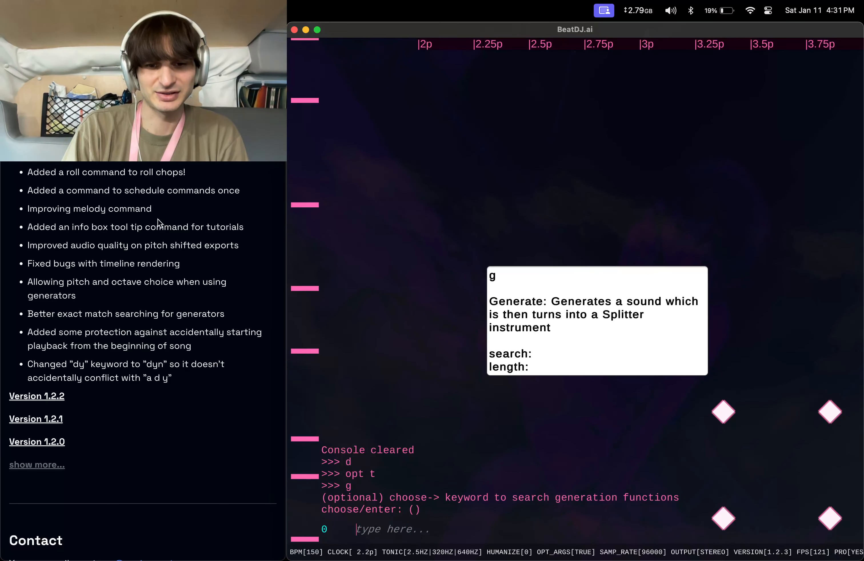
text(sinewave)
key(Return)
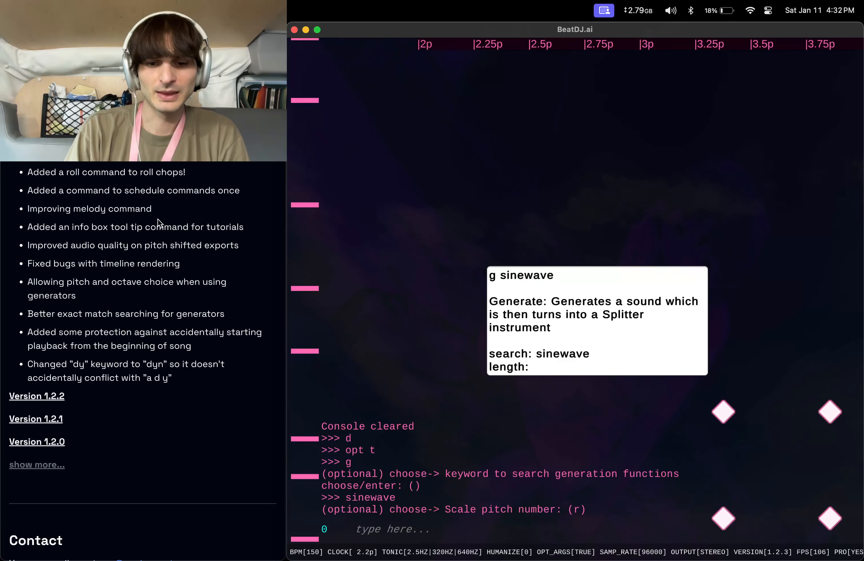
text(0)
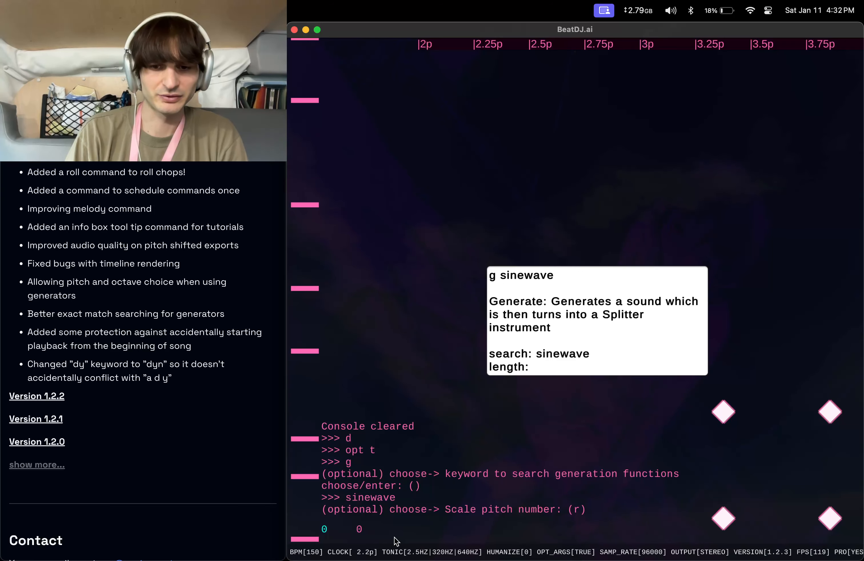
key(Return)
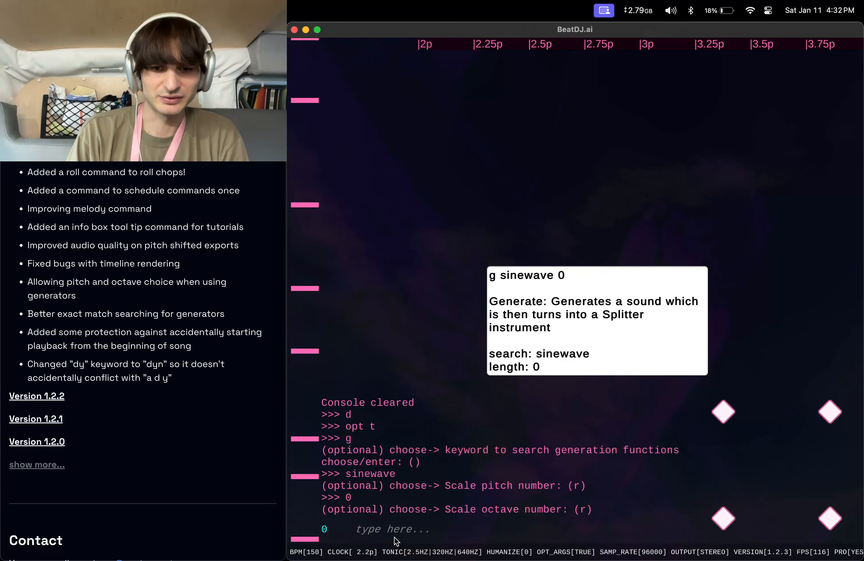
text(0)
key(Return)
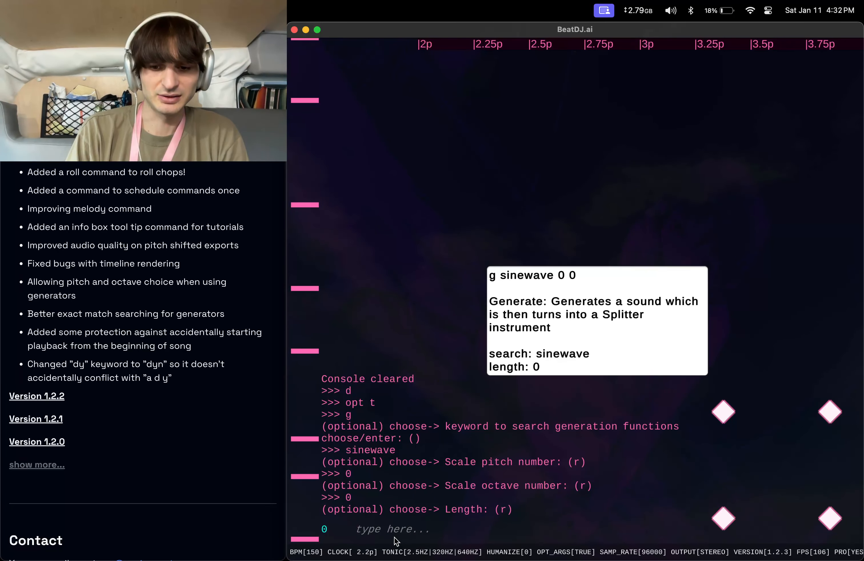
text(64)
key(Return)
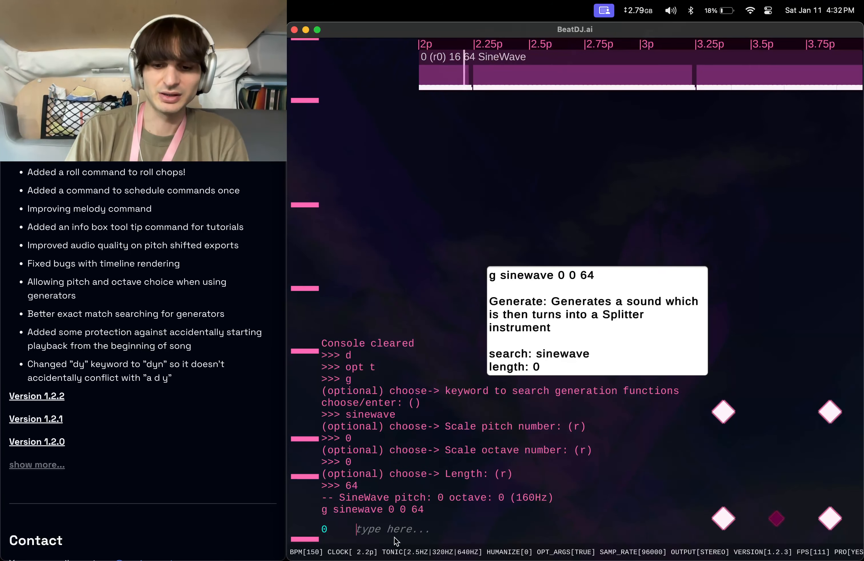
Set the sine wave's loop index to 0 with in 0 and zoom the timeline in with zi.
text(in 0)
key(Return)
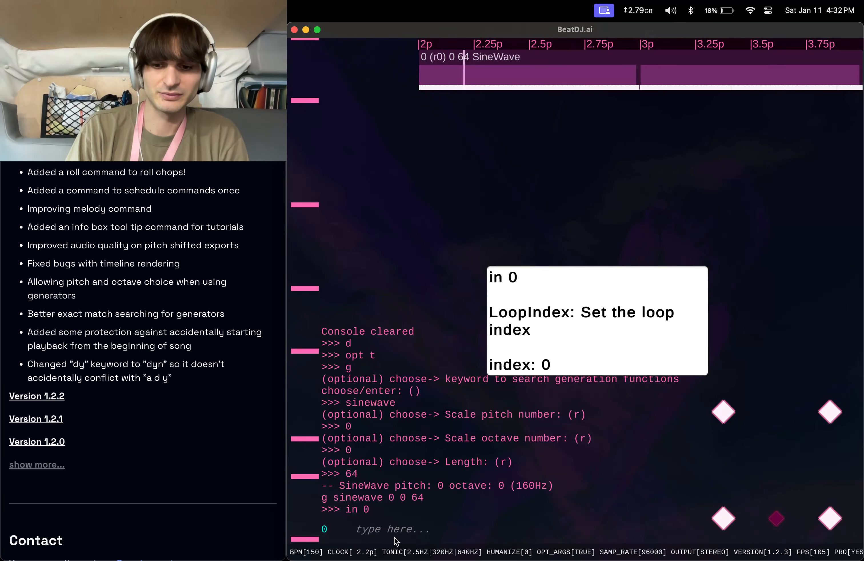
text(p)
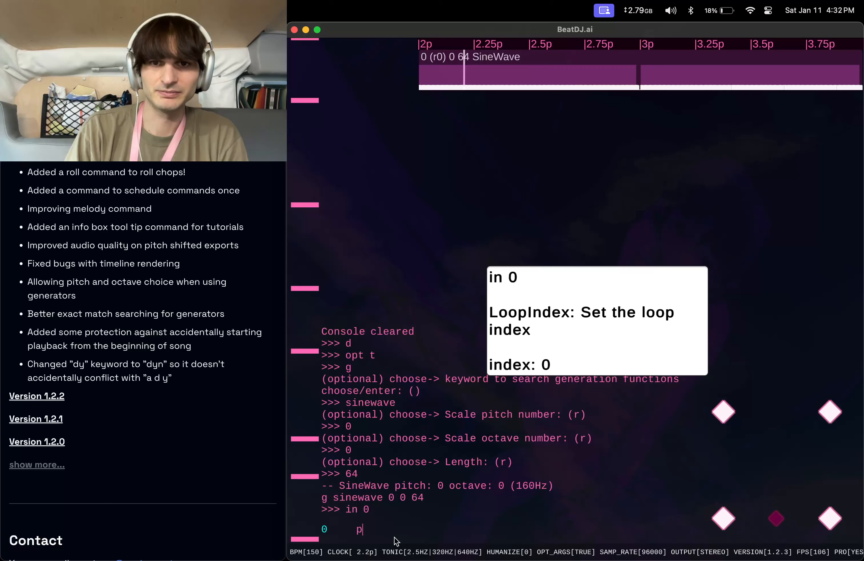
text(zi)
key(super+a)
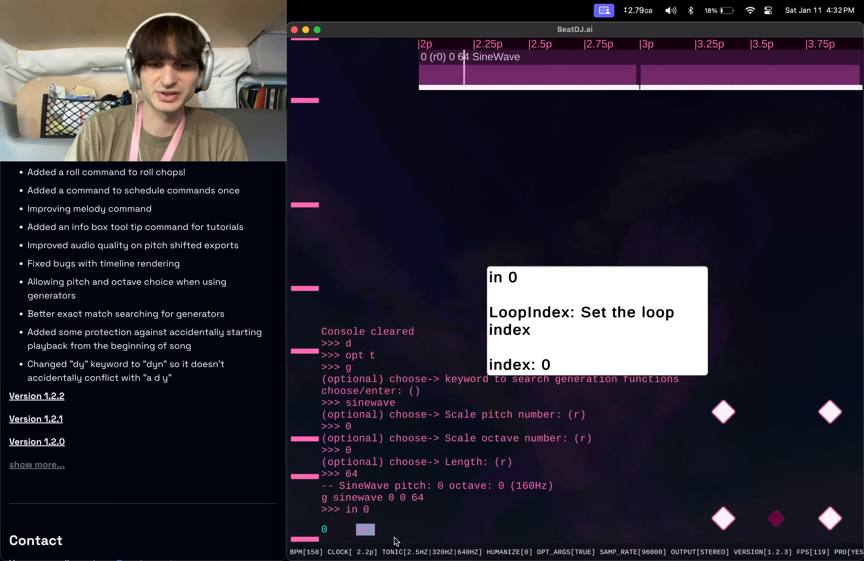
text(zi)
key(Return)
Play the song from the beginning with p, then stop playback with sto.
text(p)
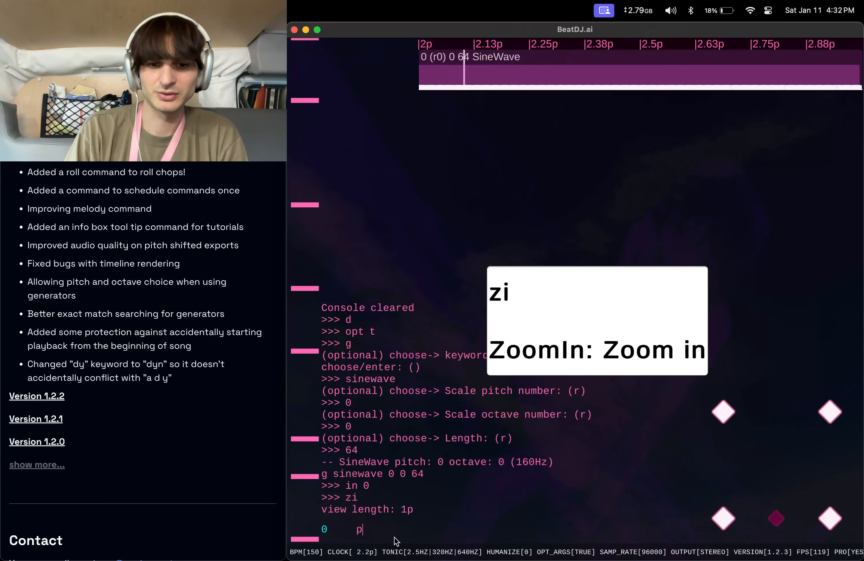
key(Return)
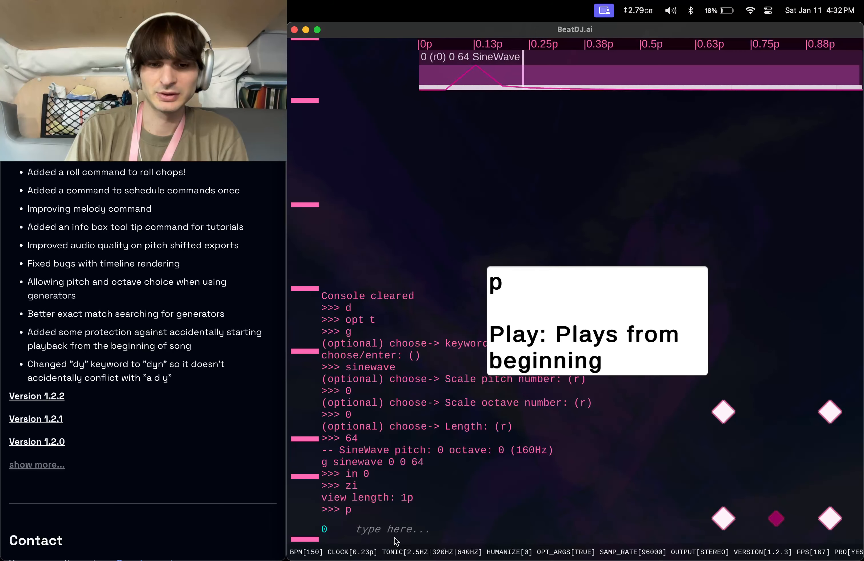
text(sto)
key(Return)
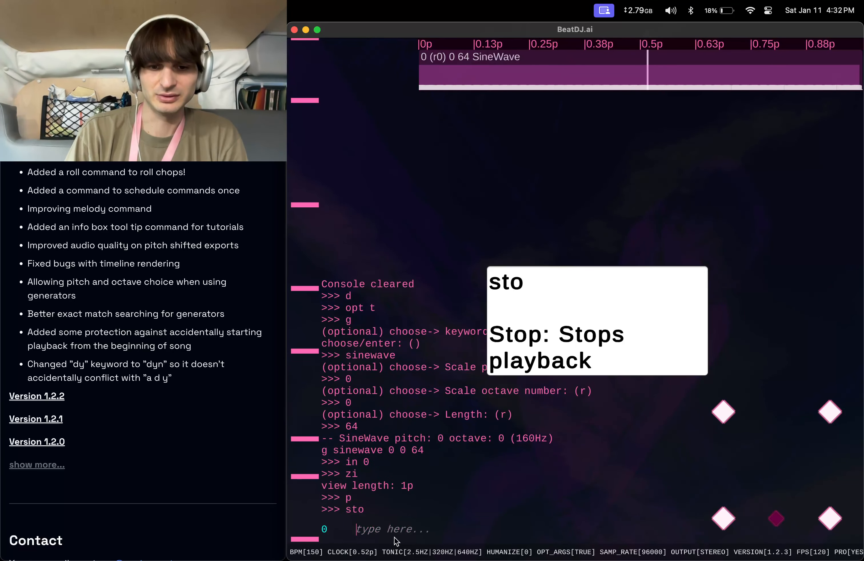
Recall the earlier generate command and run it as g sinewave 2 0 64 for a second sine wave.
text(zi)
key(Up)
key(Up)
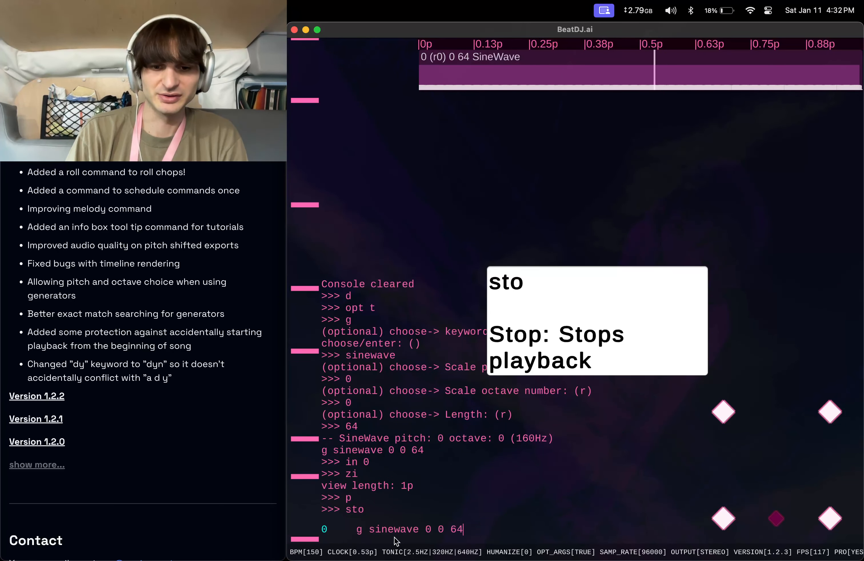
key(Left)
key(Left)
key(Left)
key(Left)
key(Left)
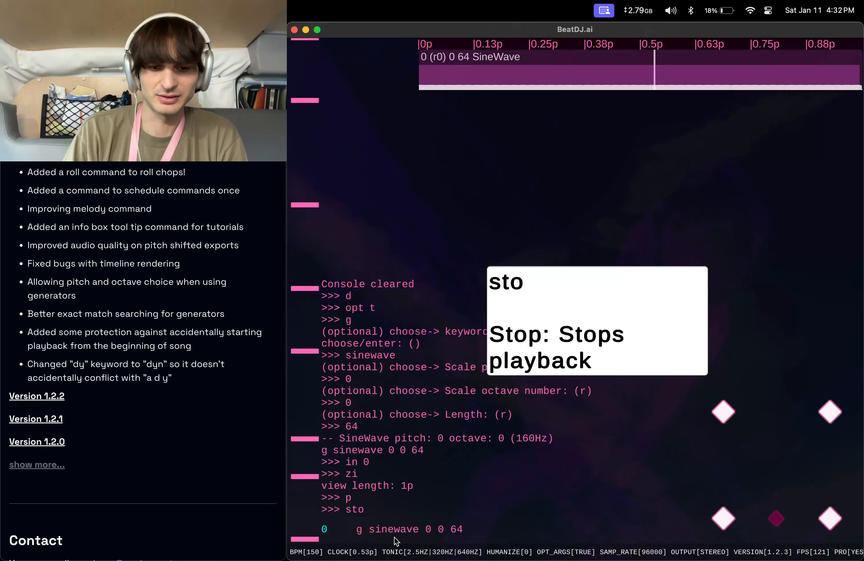
key(BackSpace)
text(2)
key(Return)
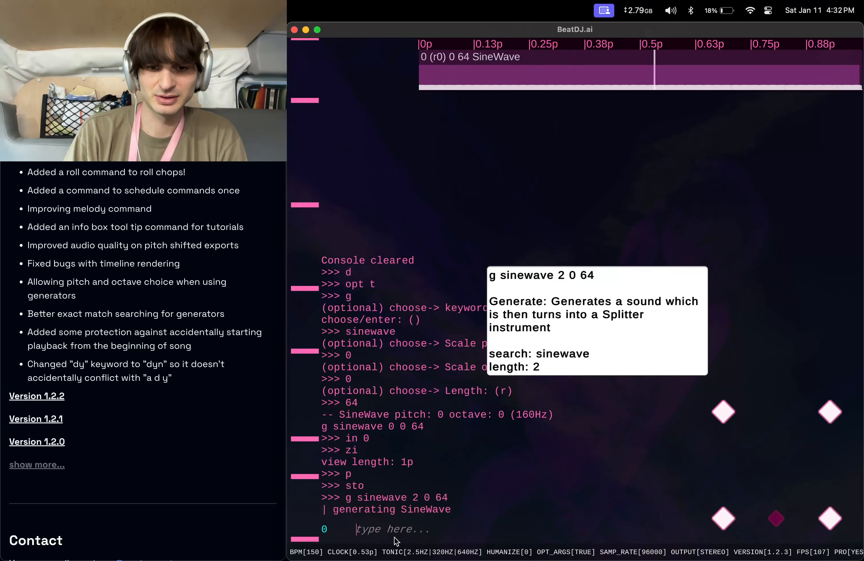
Set the new sine wave's loop index to 0 with in 0.
key(Up)
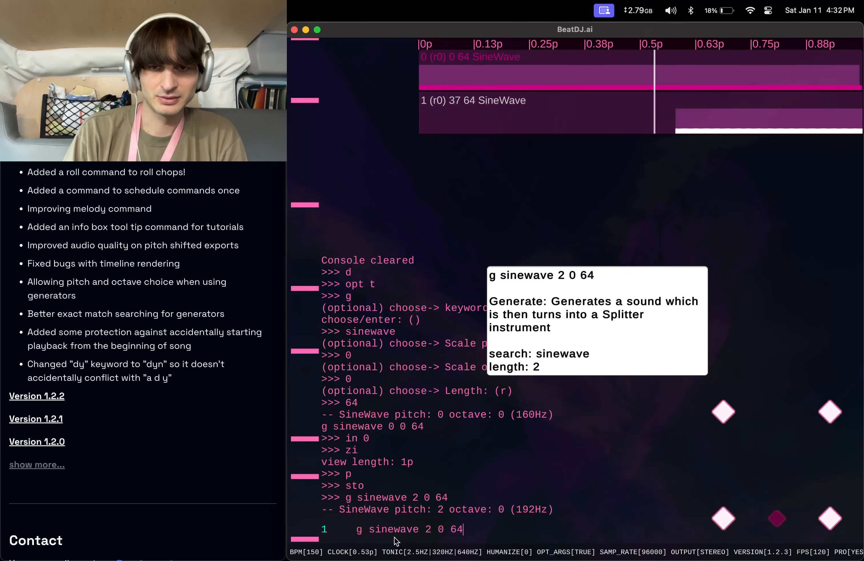
key(super+a)
text(in 0)
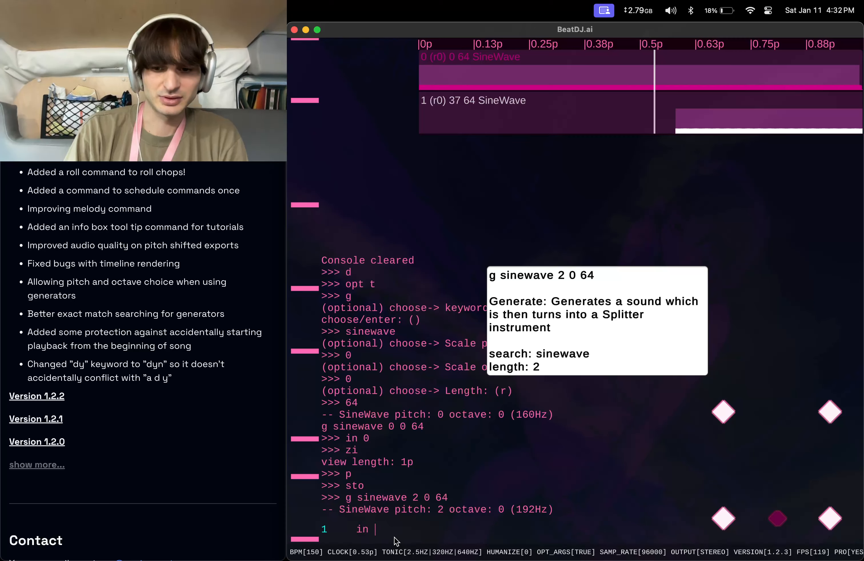
key(Return)
Recall the generate command and run it as g sinewave 4 0 64 for a third sine wave.
key(Up)
key(Up)
key(Left)
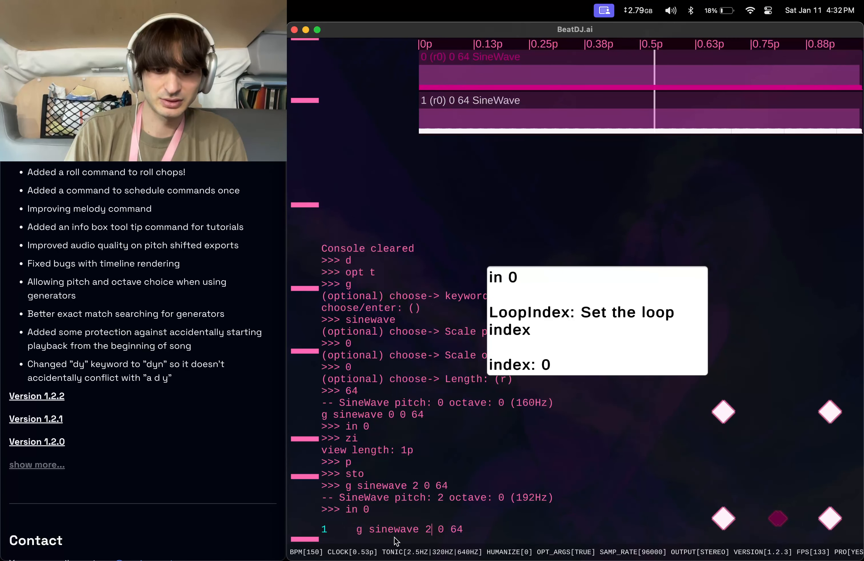
key(BackSpace)
text(4)
key(Return)
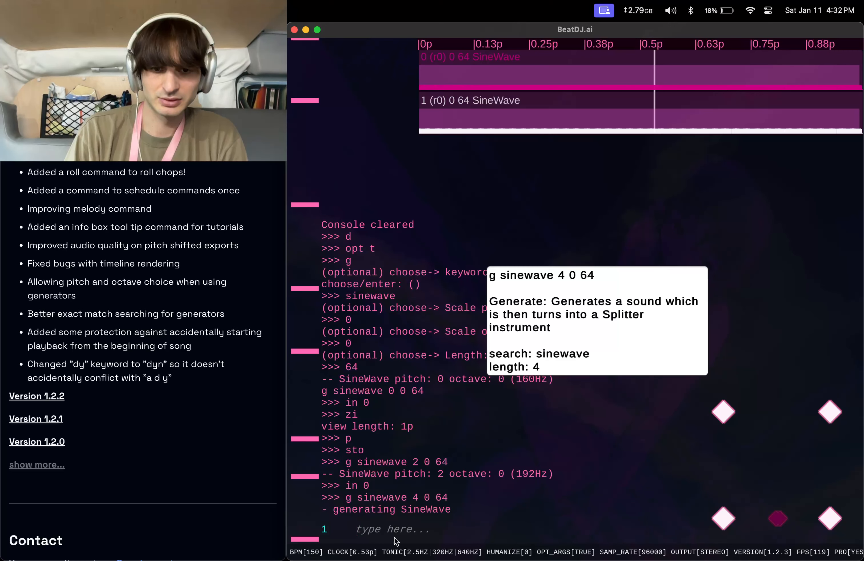
Recall the generate command and run it as g sinewave 0 1 64 for a sine wave one octave higher.
key(Up)
key(Left)
key(Left)
key(Left)
key(Left)
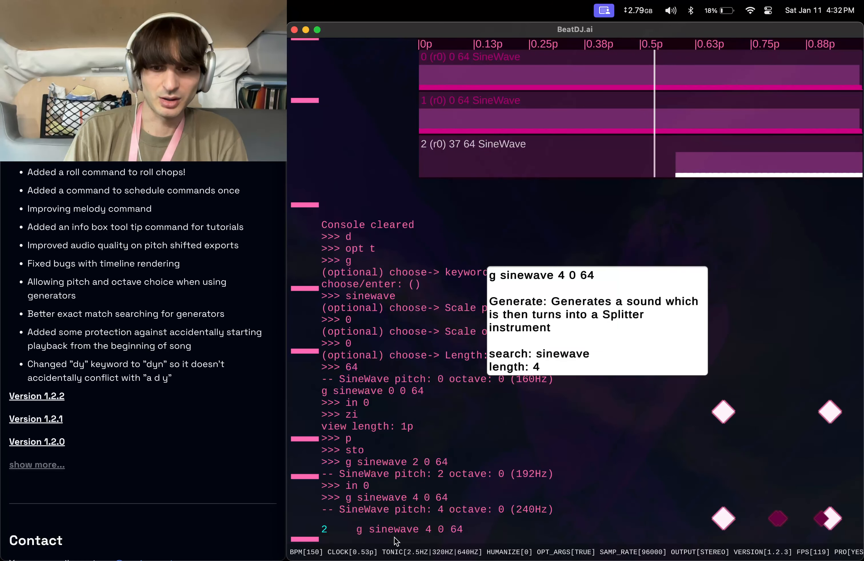
key(BackSpace)
text(0)
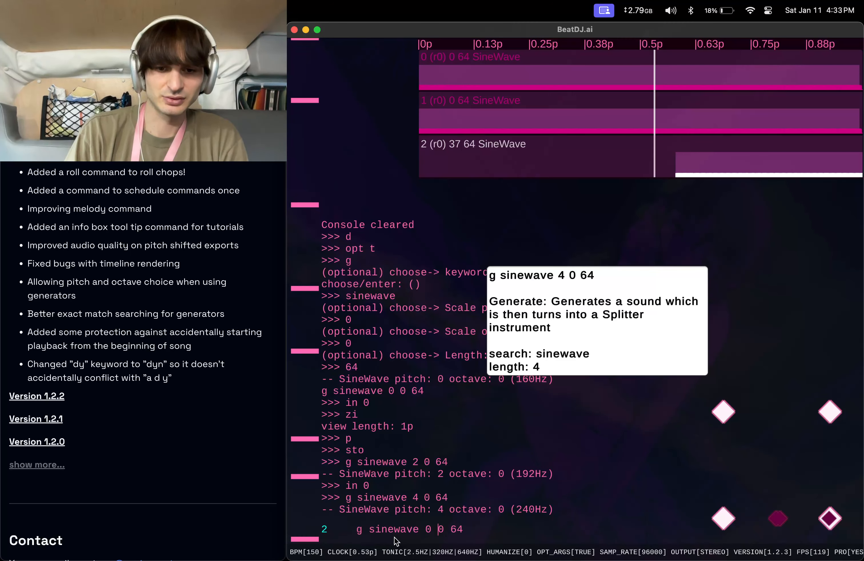
key(Right)
key(Right)
key(BackSpace)
text(1)
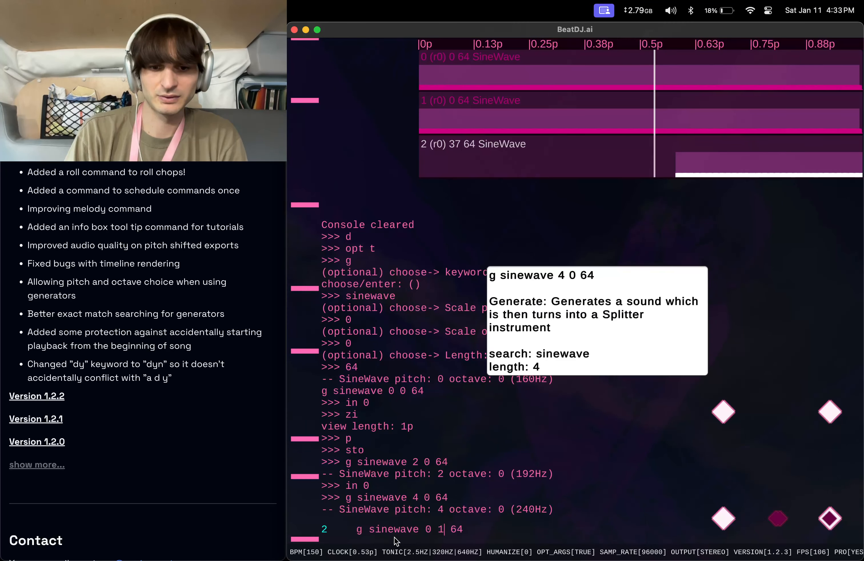
key(Return)
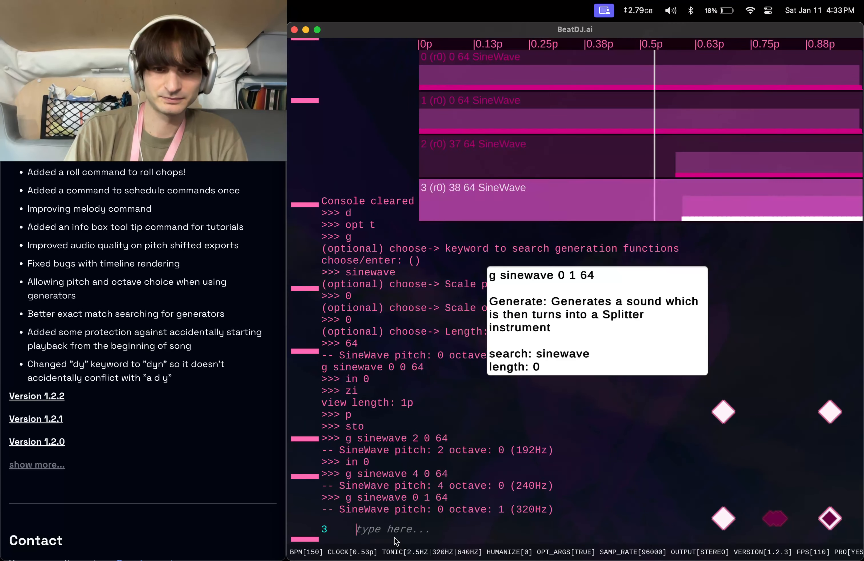
Set all sounds' loop index to 0 with a in 0, then their volume to 6 with transition time 0.
text(a in 0)
key(Return)
text(p)
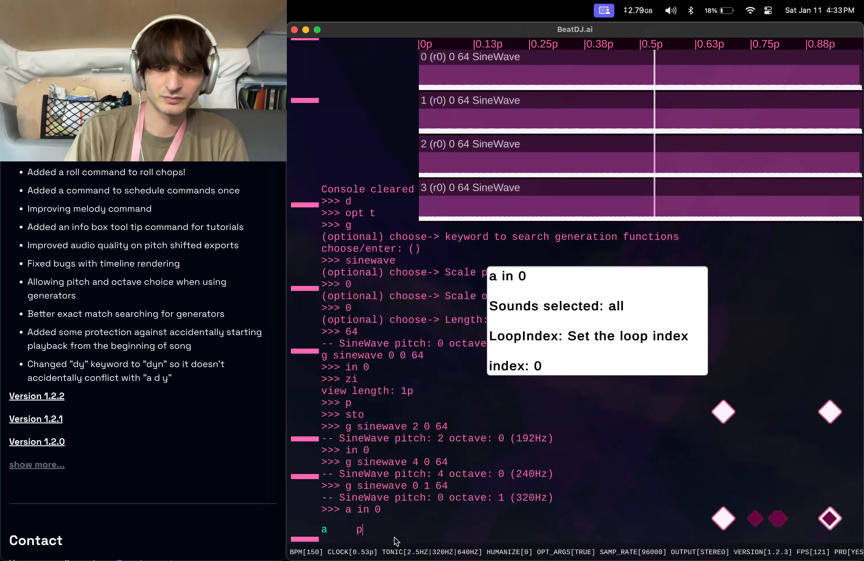
text(v)
key(Return)
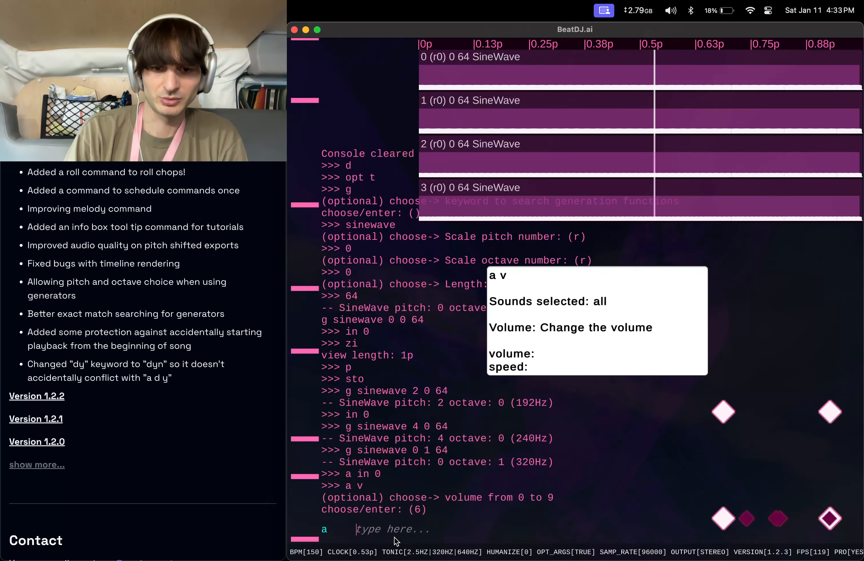
text(6)
key(Return)
Start playback and apply volume envelope p to all sounds with a ve p.
key(Return)
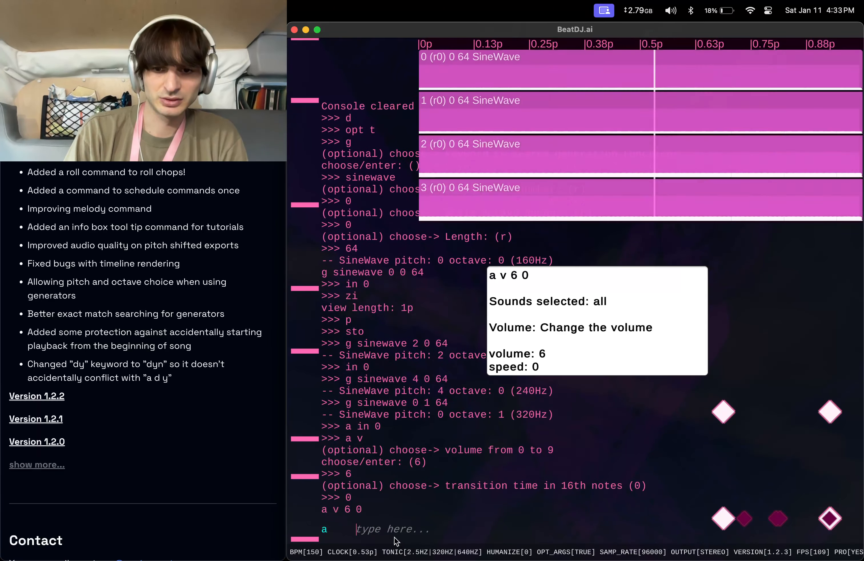
text(p)
key(Return)
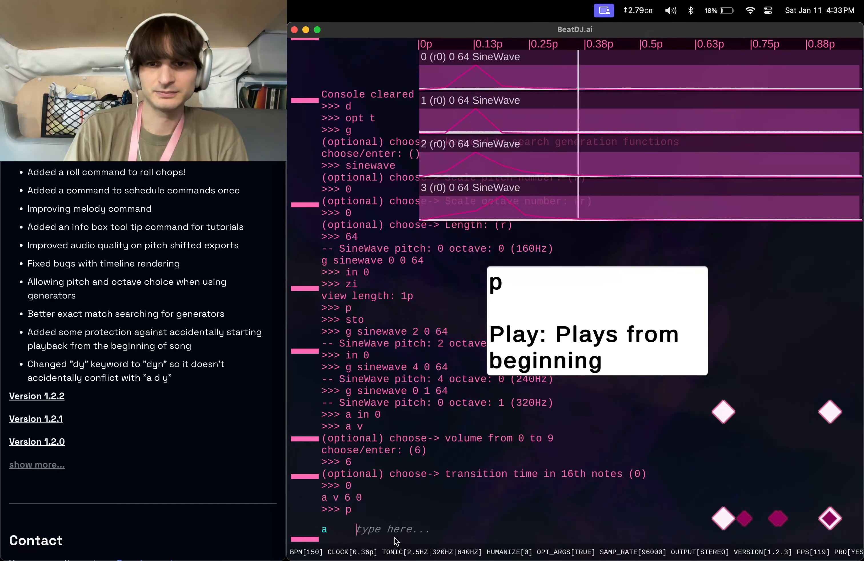
text(a)
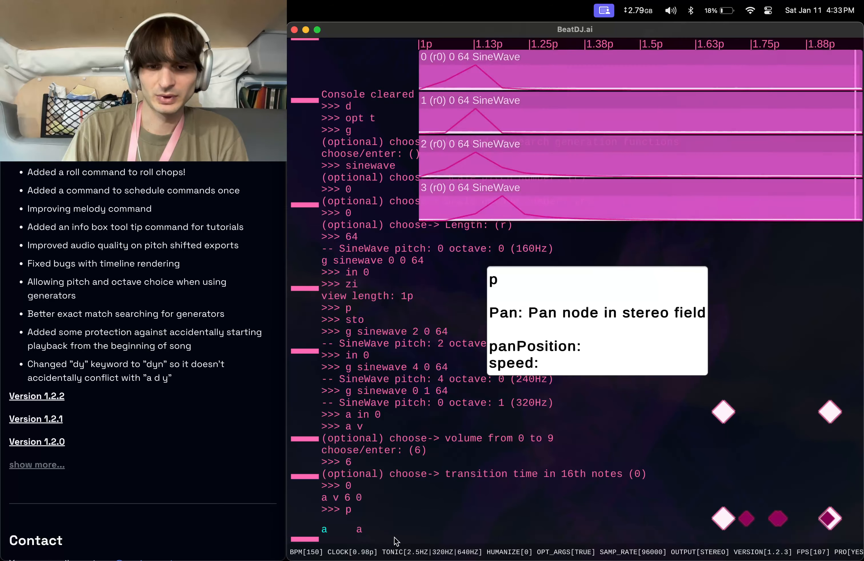
text( ve p)
key(Return)
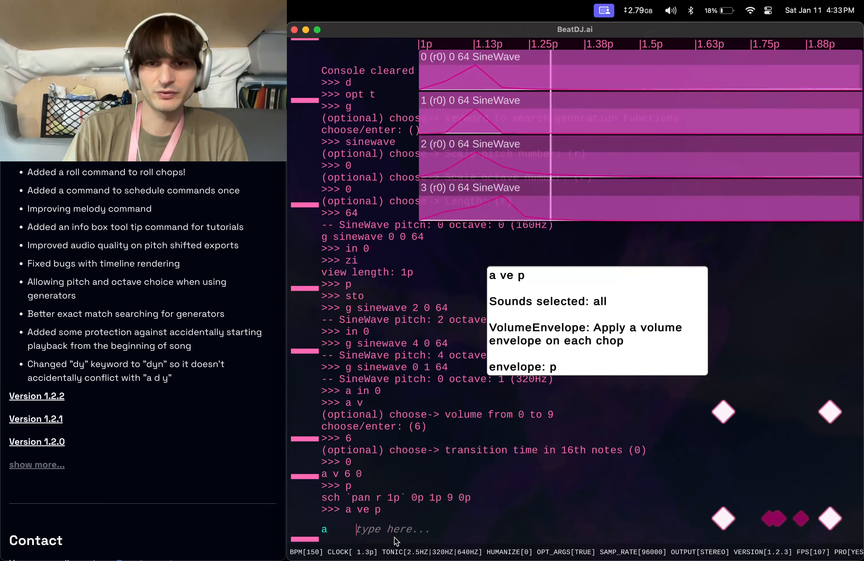
Roll the chops of all sounds with a rol 128.
text(a rol)
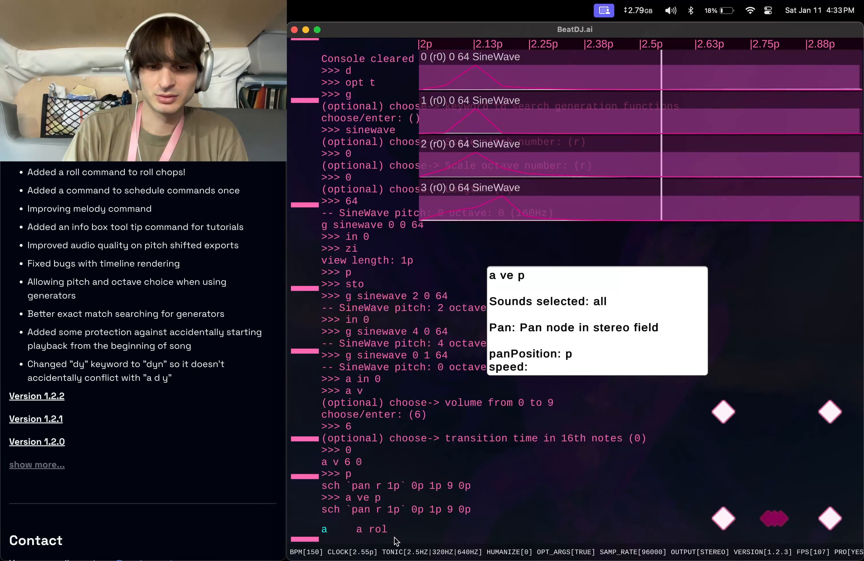
text(128)
key(Return)
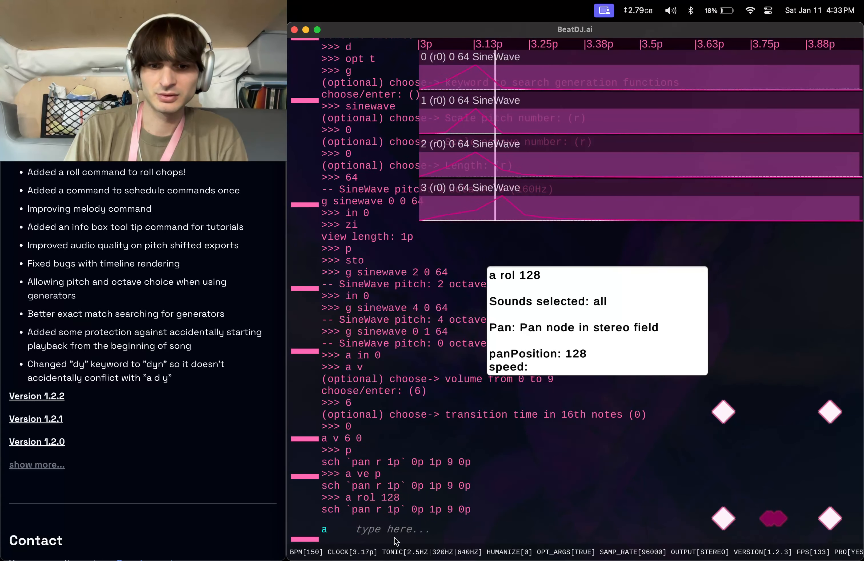
Recall the last command, replace it with ve p, then roll the chops with rol 1.
key(Up)
key(BackSpace)
key(BackSpace)
key(BackSpace)
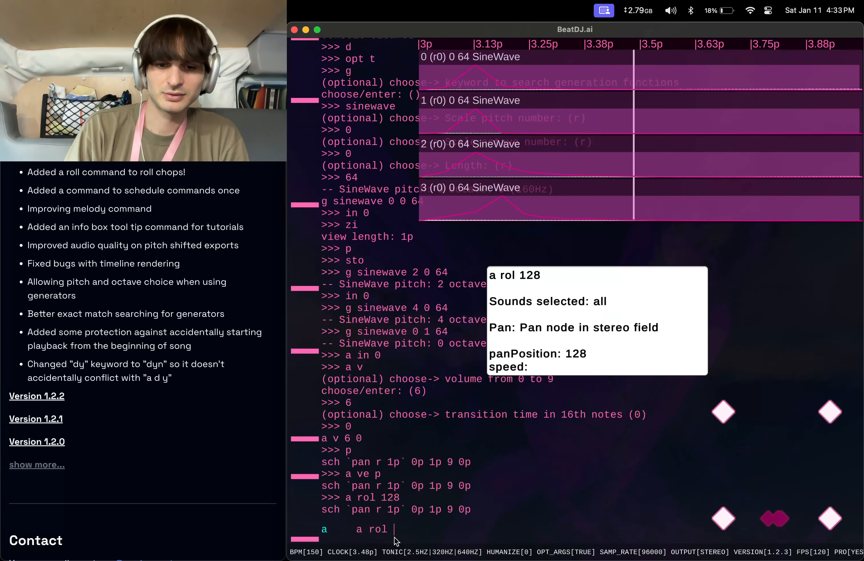
key(super+a)
text(ve p)
key(Return)
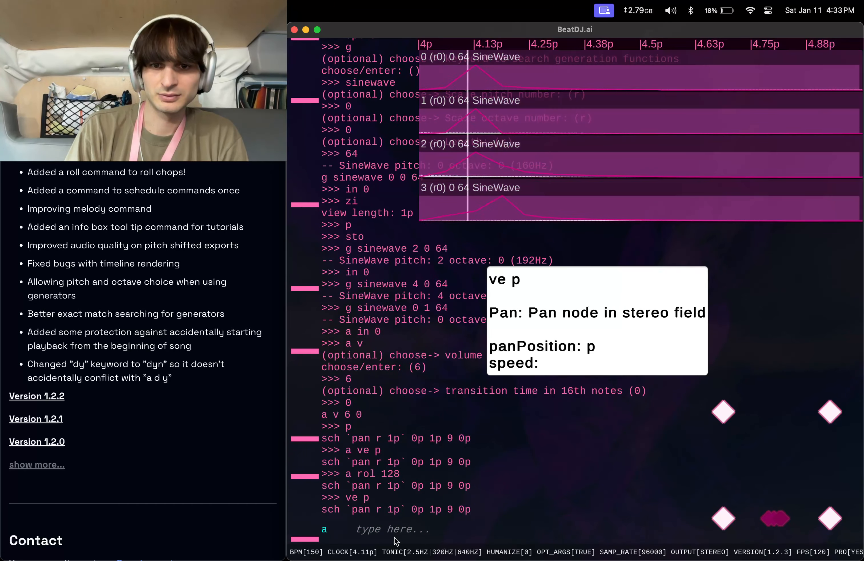
text(rol 1)
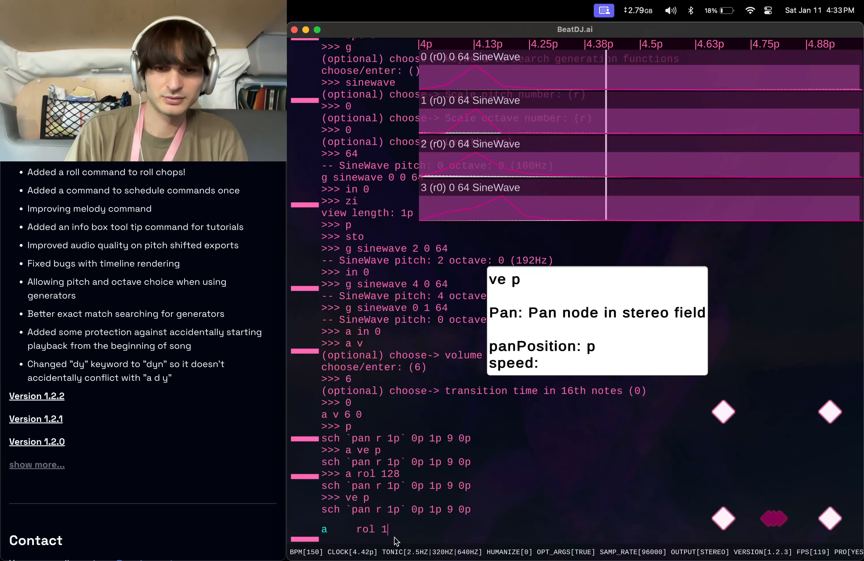
key(Return)
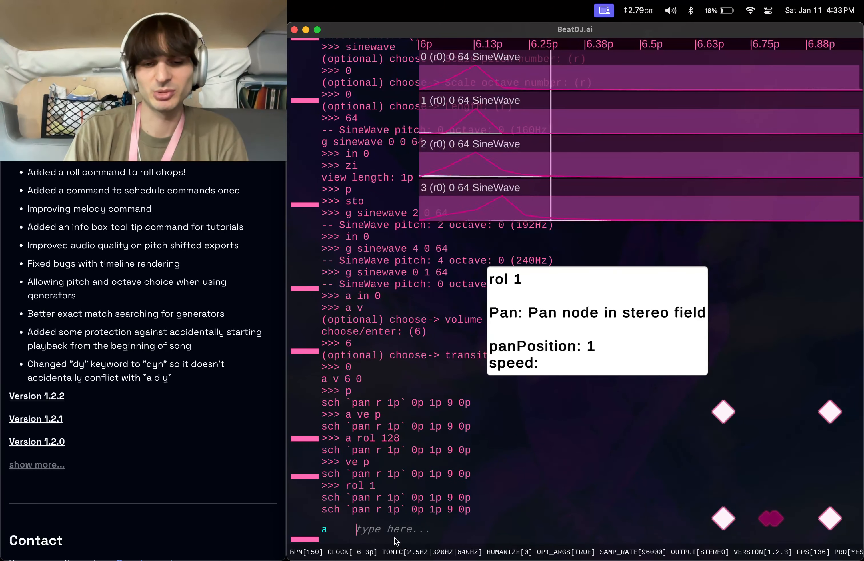
Stop playback and change the loop's melody to a human-sounding pattern with mel p.
text(sto)
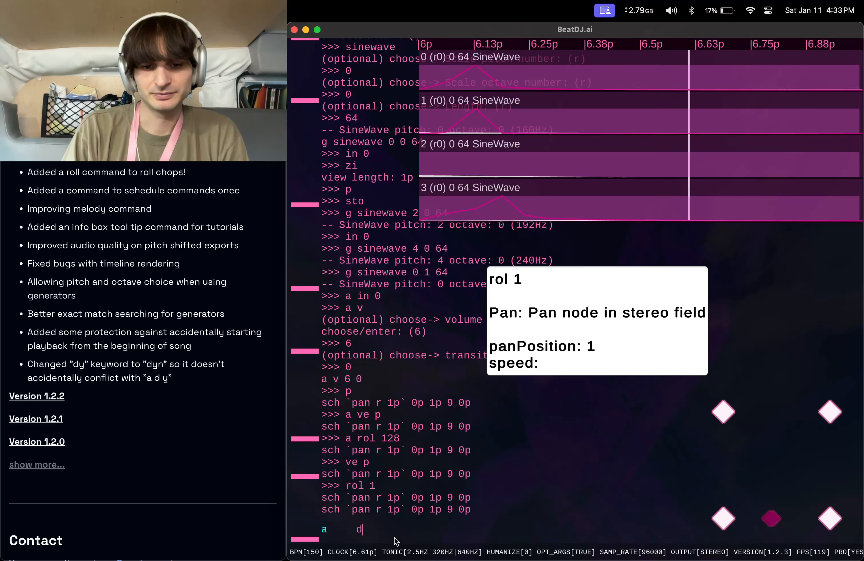
key(Return)
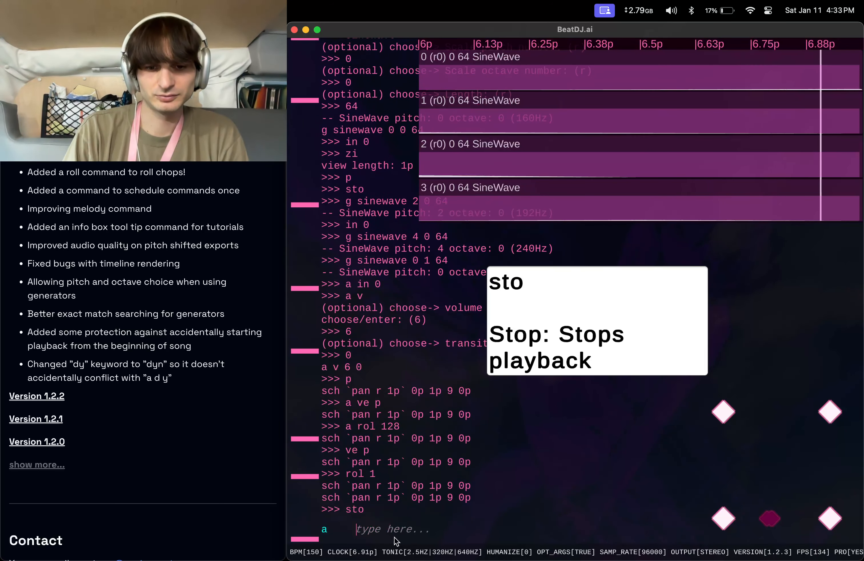
text(mel)
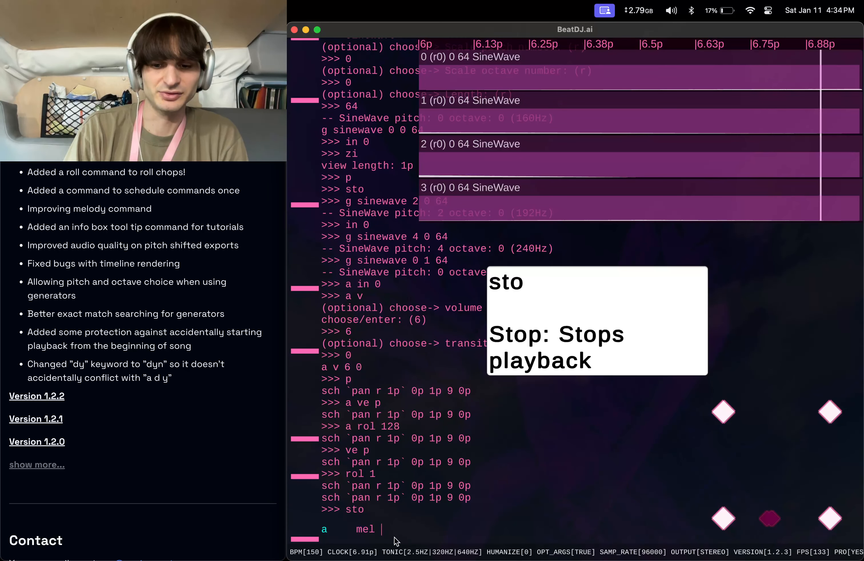
text(p)
key(Return)
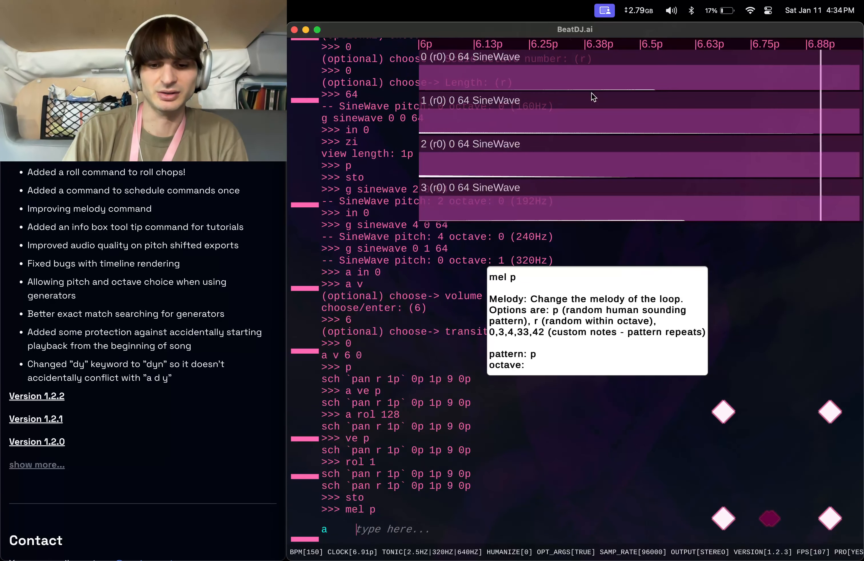
Apply volume envelope 9 with ve 9 and set the melody to pattern 0 with mel 0.
text(ve 9)
key(Return)
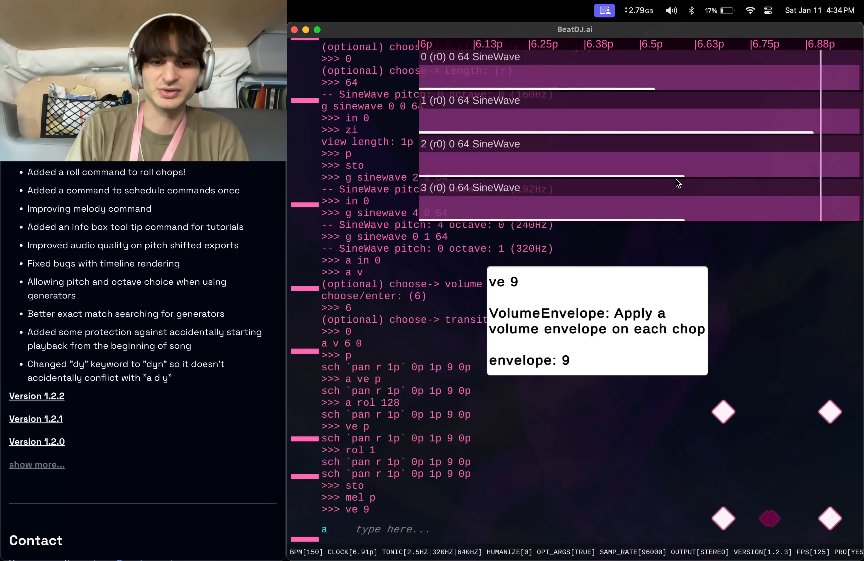
text(mel 0)
key(Return)
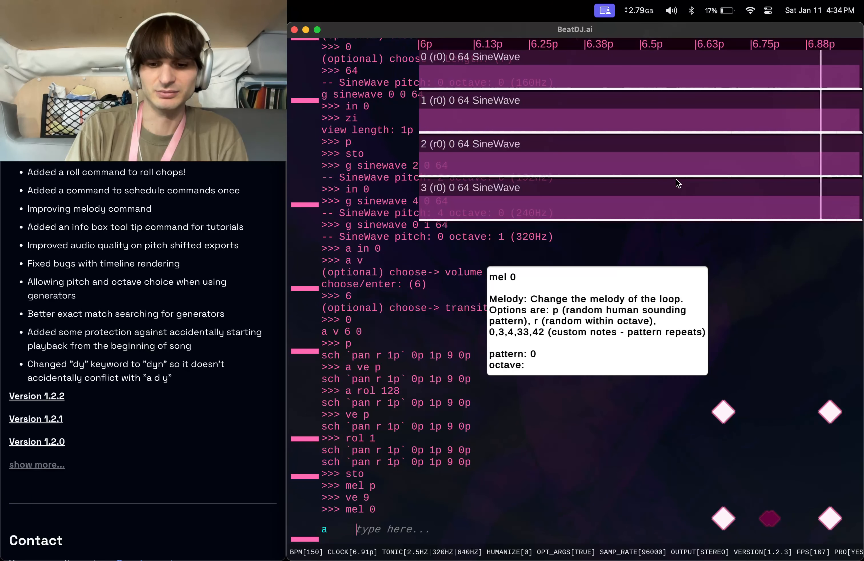
Start playback with p and apply mel 0 again while it plays.
text(mel)
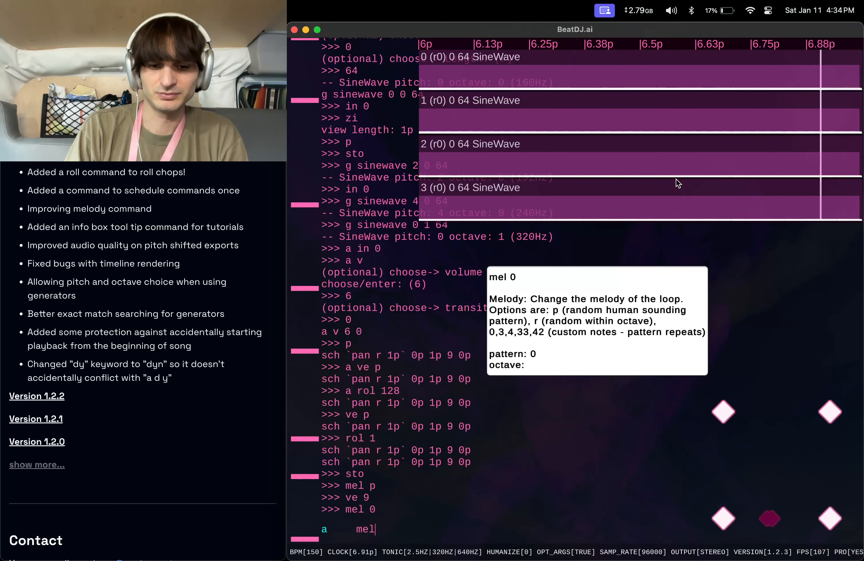
key(BackSpace)
key(BackSpace)
key(BackSpace)
key(BackSpace)
text(p)
key(Return)
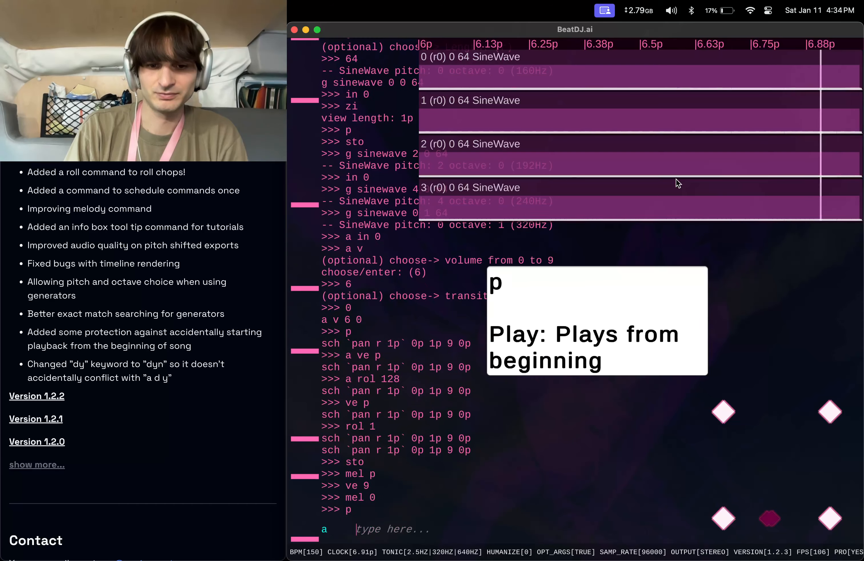
text(mel 0)
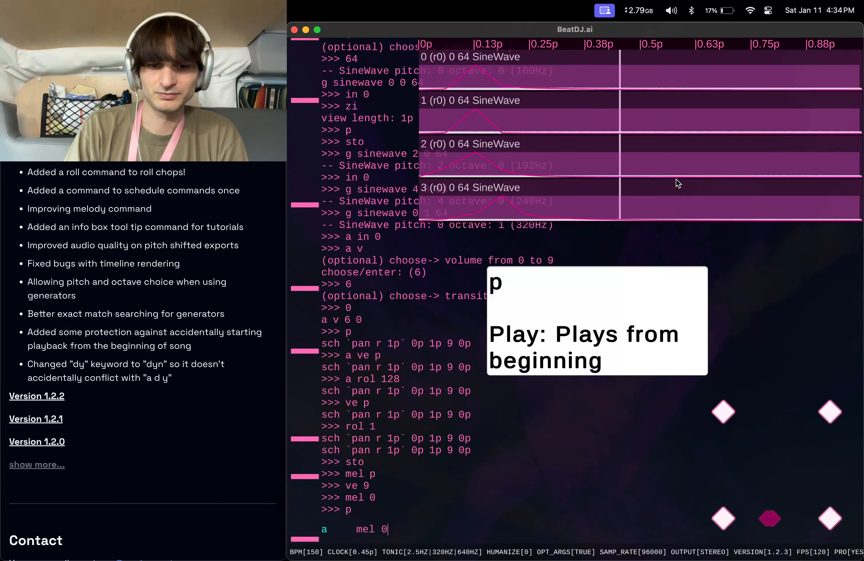
key(Return)
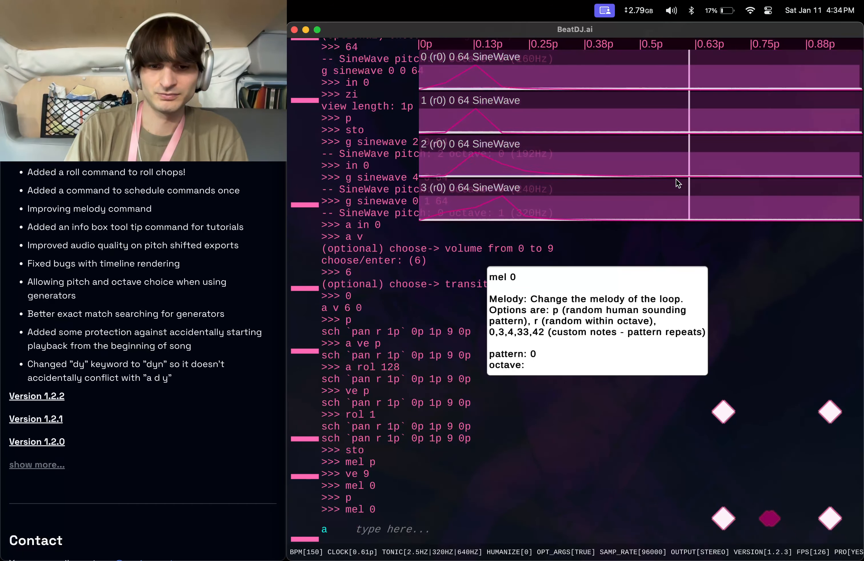
Stop playback and send the feedback message fback double check mel command with generated pitches.
text(sto)
key(Return)
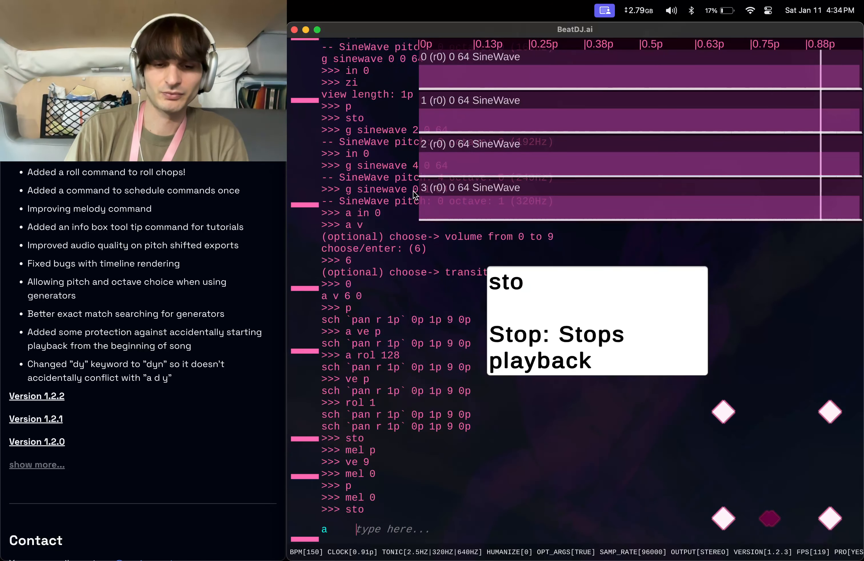
text(fback )
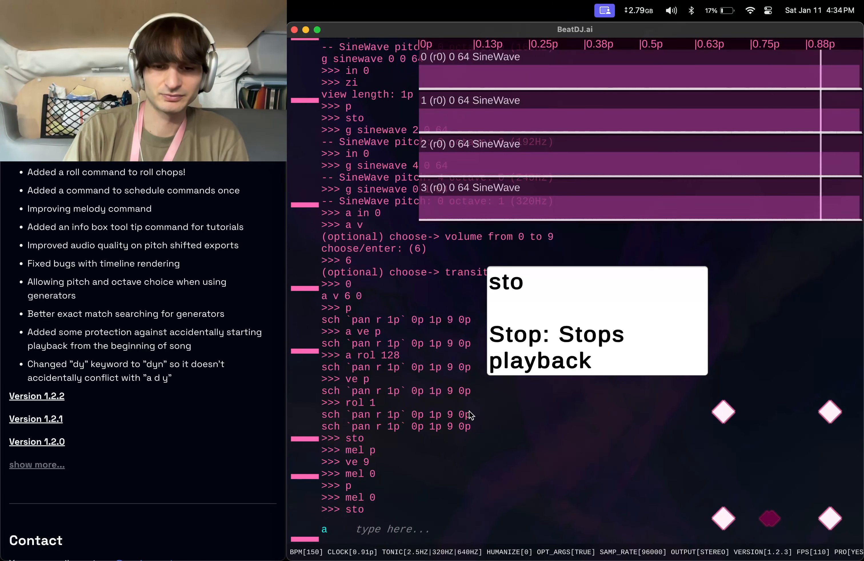
text(doubl)
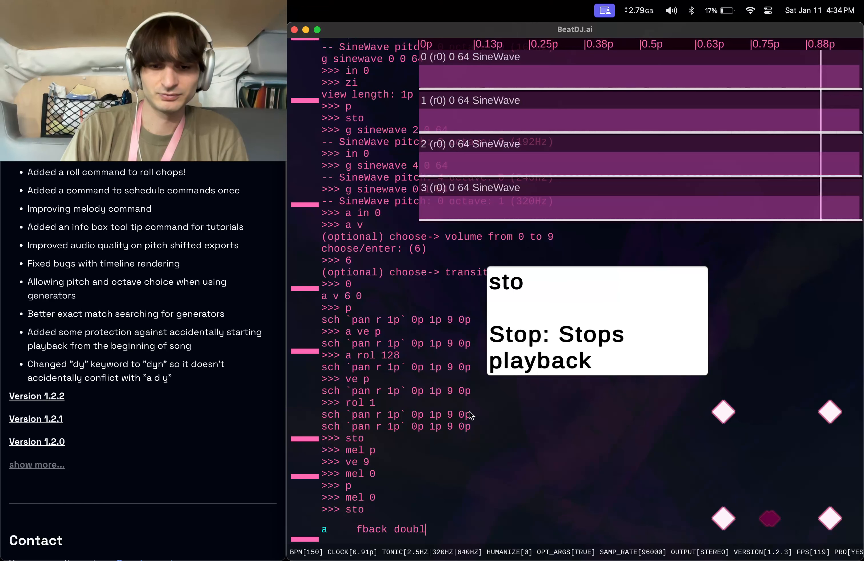
text(e check mel)
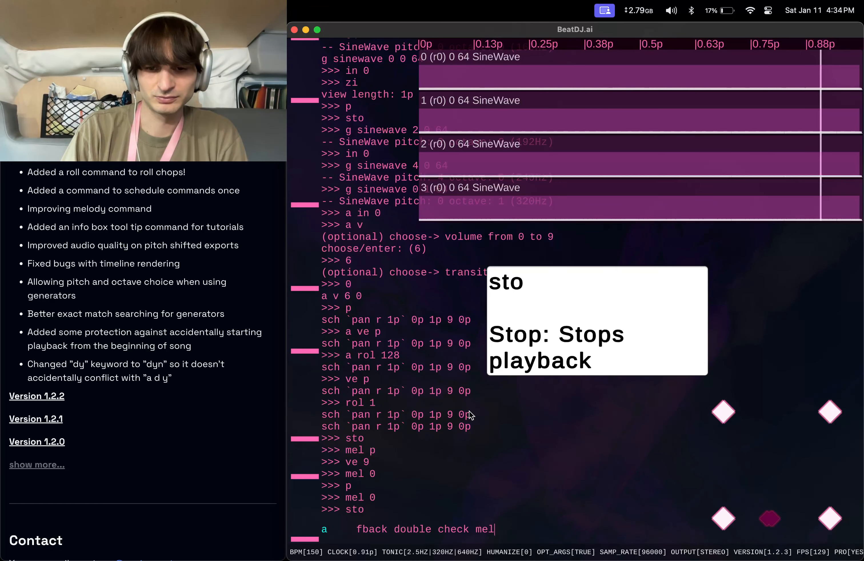
text( command wit)
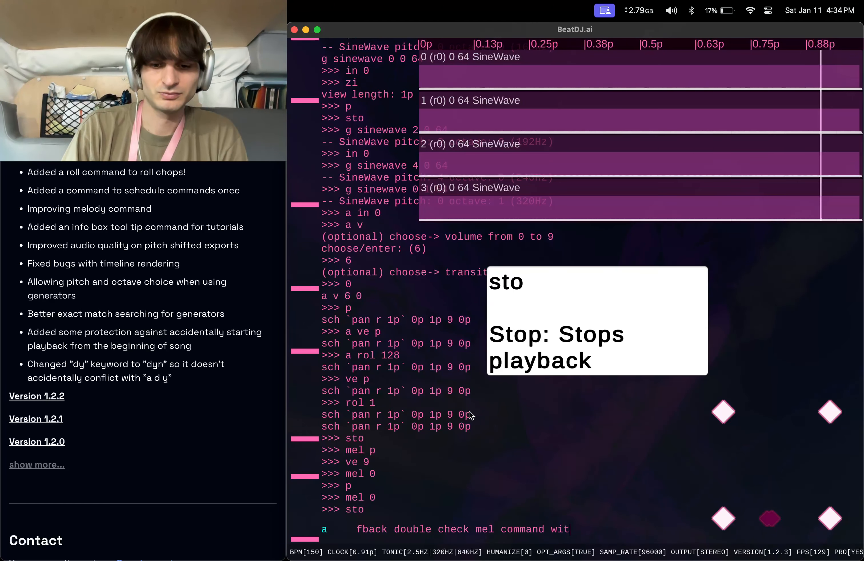
text(h generated pitches)
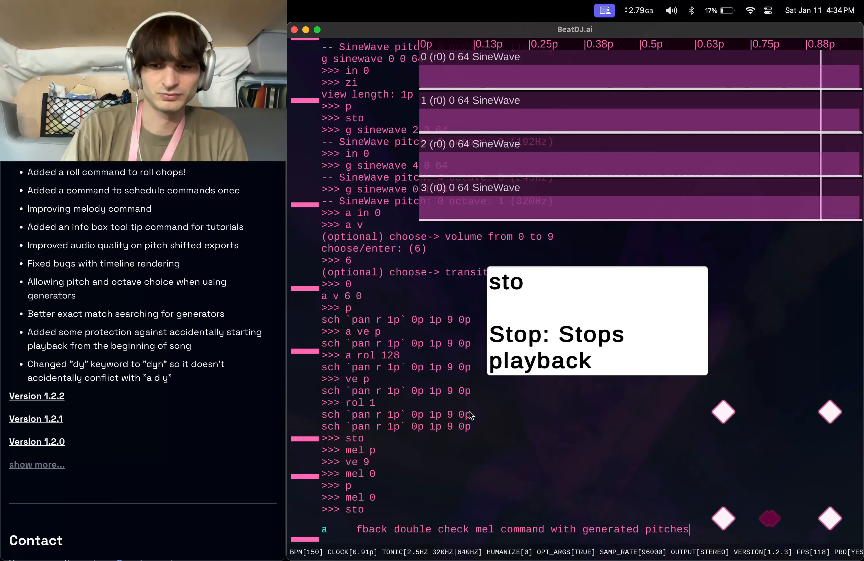
key(Return)
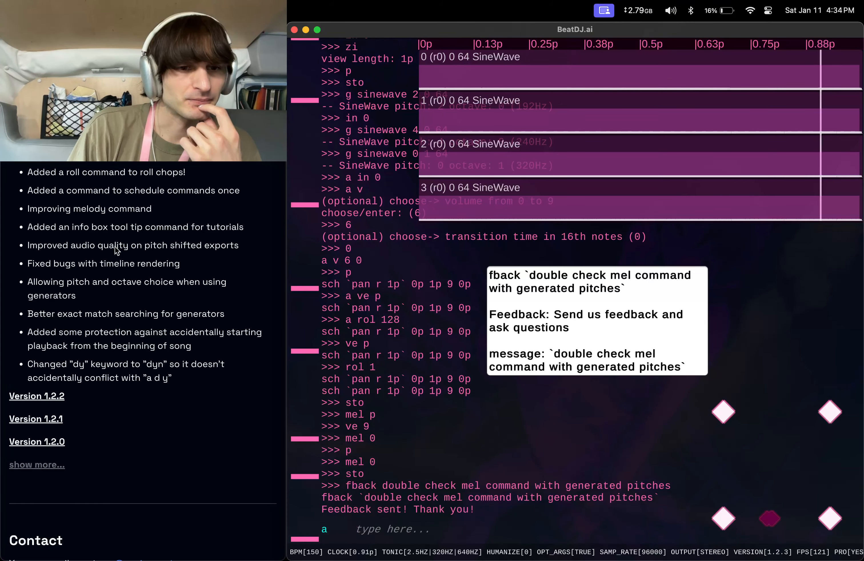
Try the misspelled commands fafaev p, fave p and favaeve p in the console.
scroll(116, 250, down, 3)
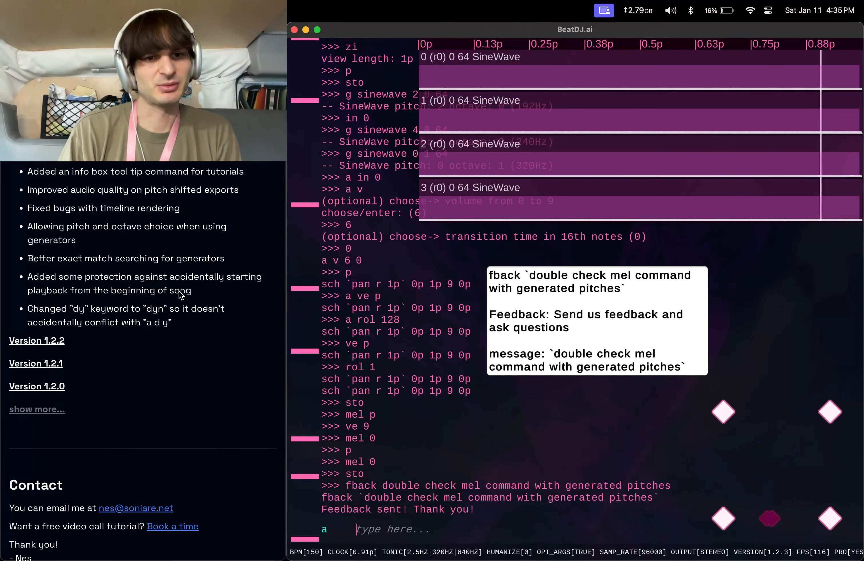
text(fafaev p)
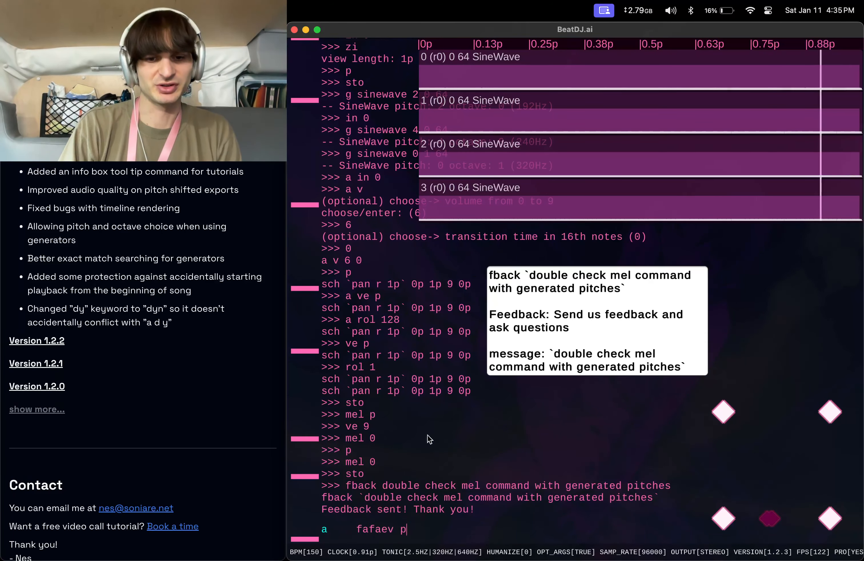
key(Return)
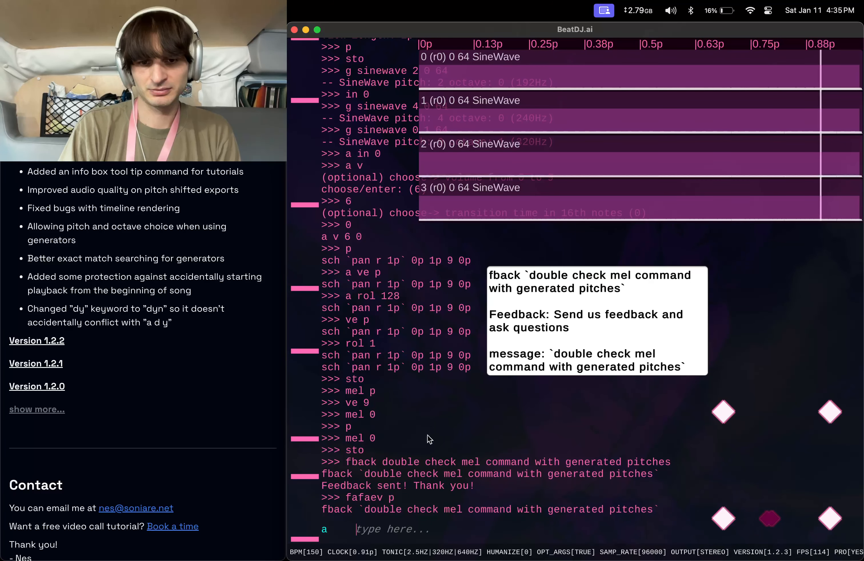
text(fave p)
key(Return)
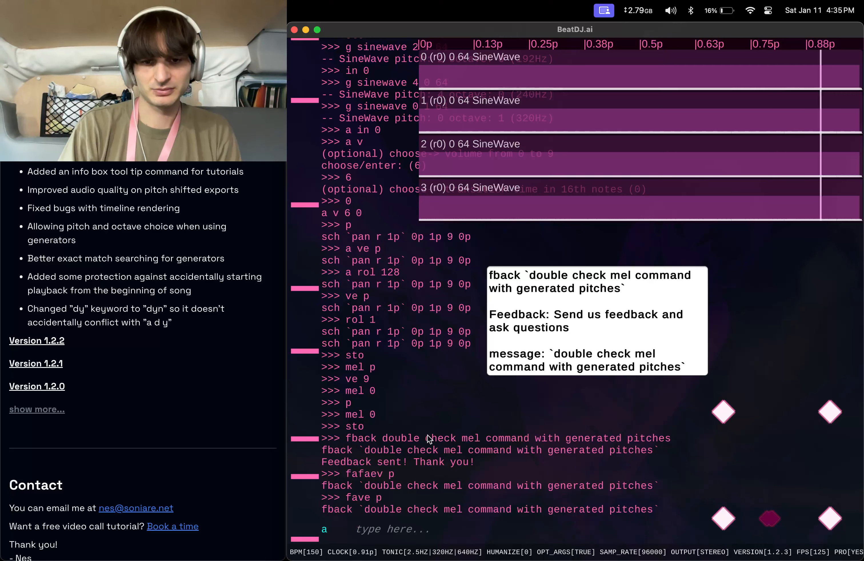
text(favaeve )
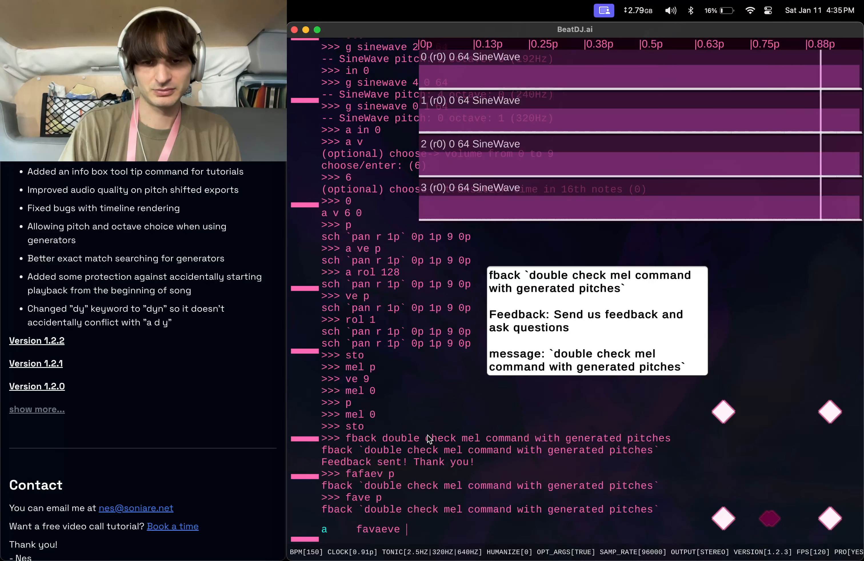
text(p)
key(Return)
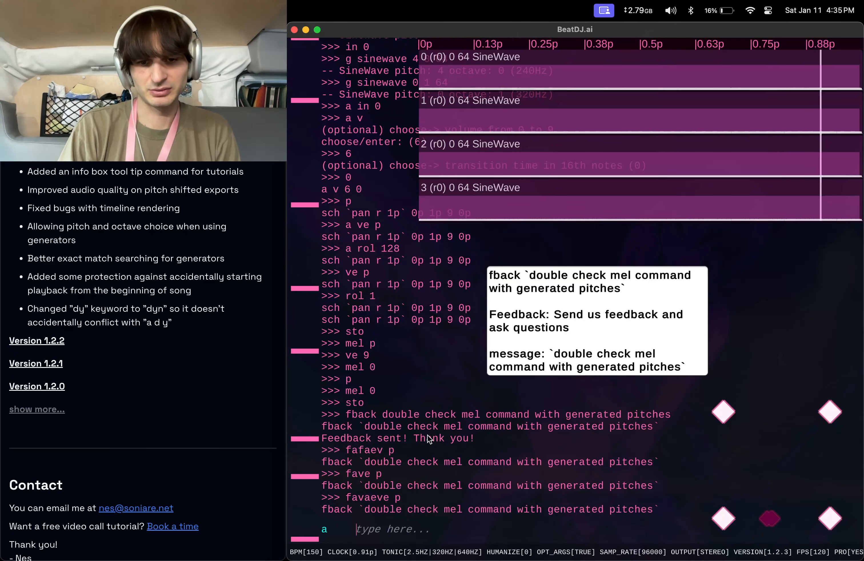
Cancel the pending commands left by the misspelled entries.
key(Escape)
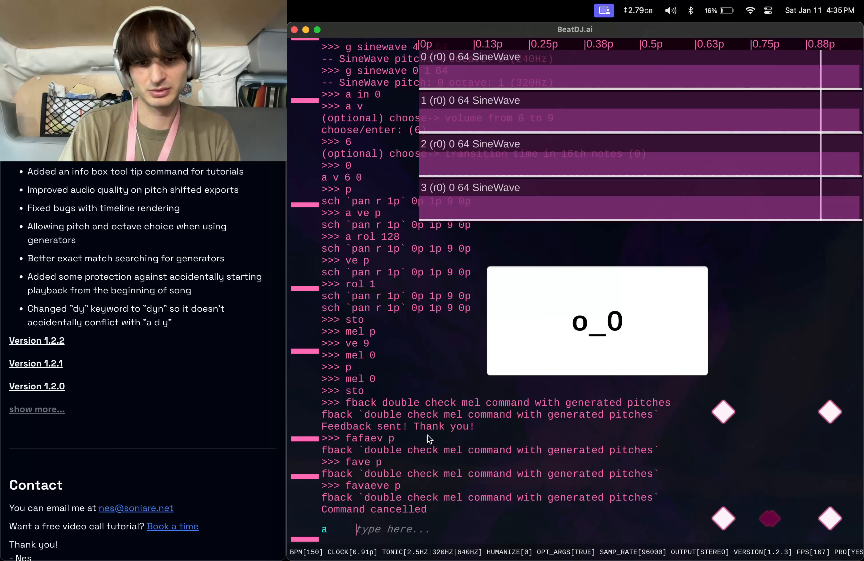
key(Escape)
key(Escape)
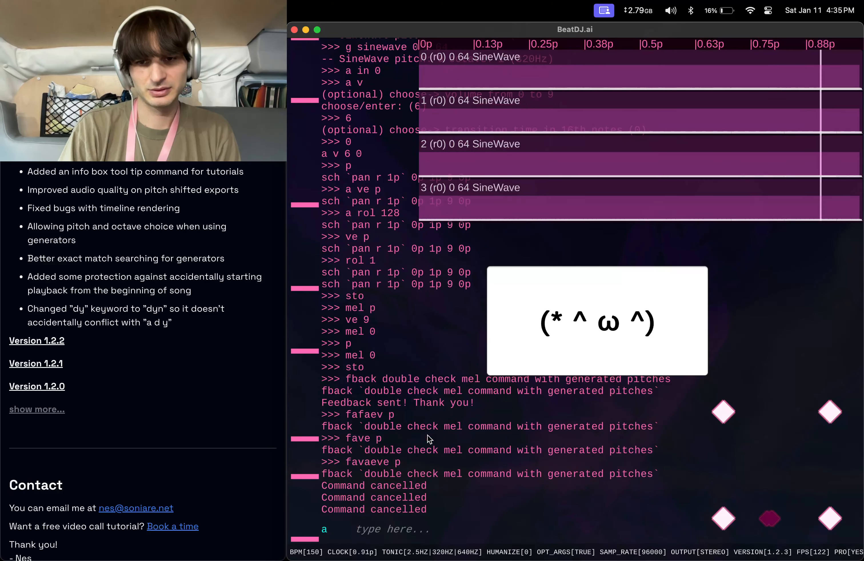
key(Escape)
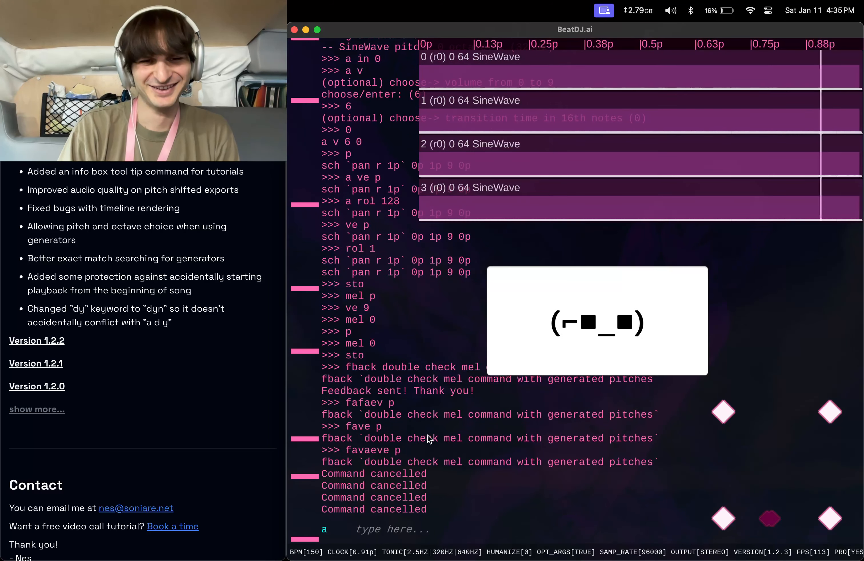
key(Escape)
text(ave p)
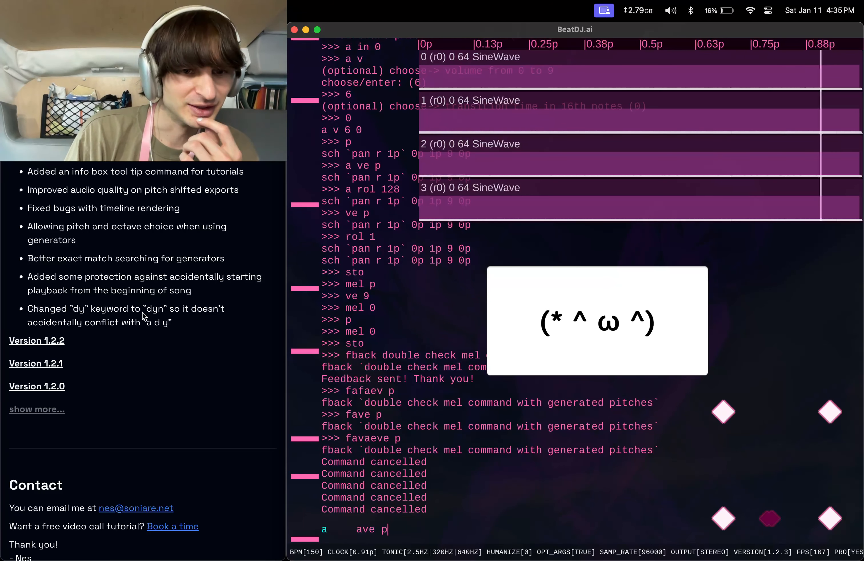
key(BackSpace)
key(BackSpace)
key(BackSpace)
key(BackSpace)
key(BackSpace)
text(d)
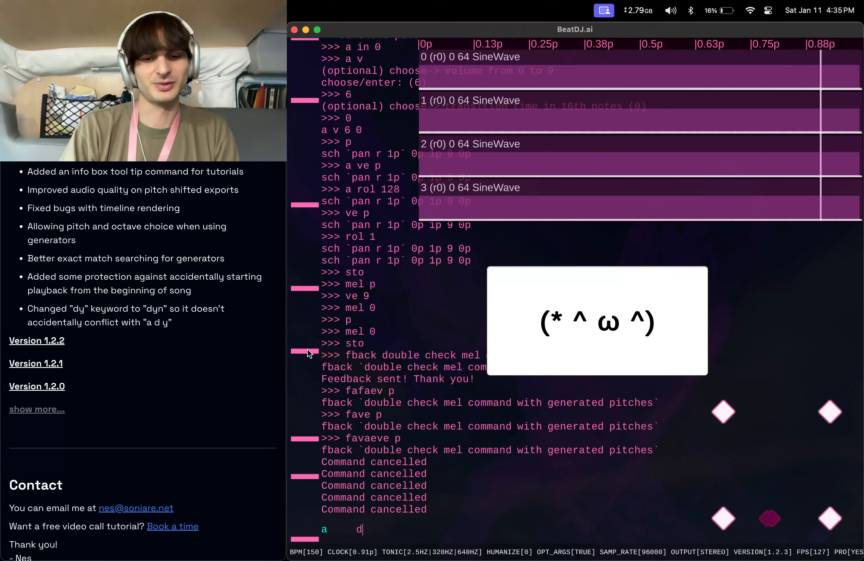
text(y)
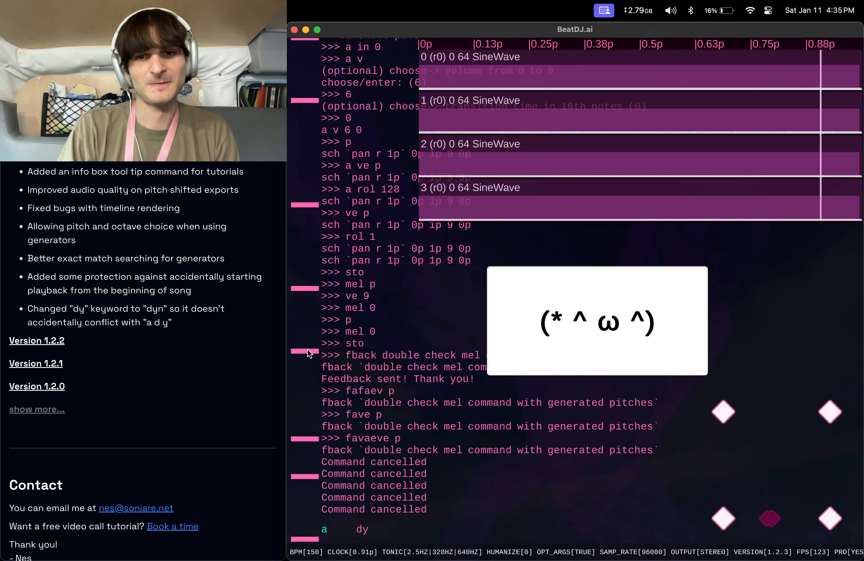
key(BackSpace)
key(BackSpace)
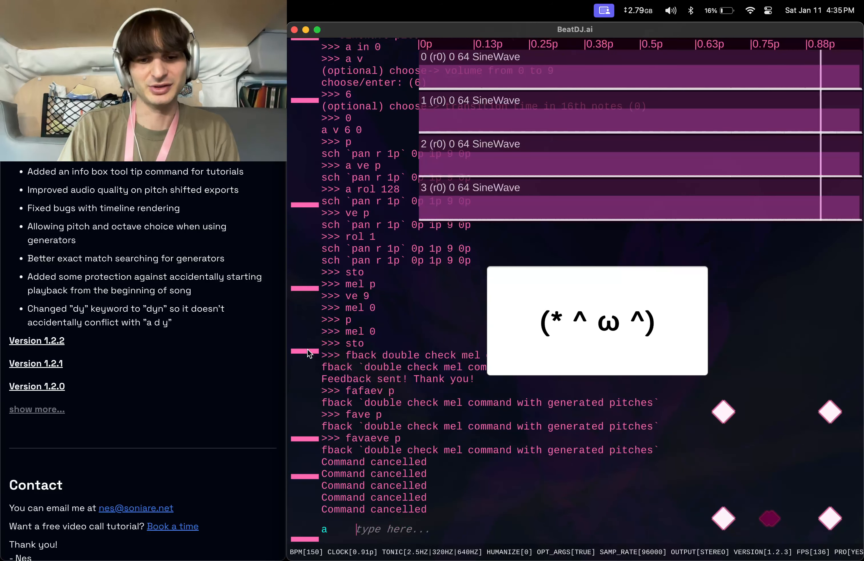
Delete all selected sounds with the command a d y.
text(a dy)
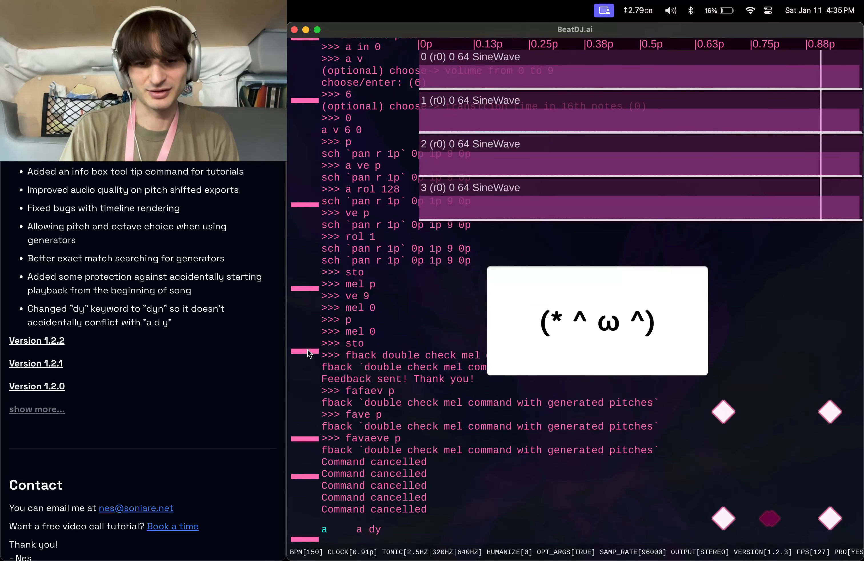
key(BackSpace)
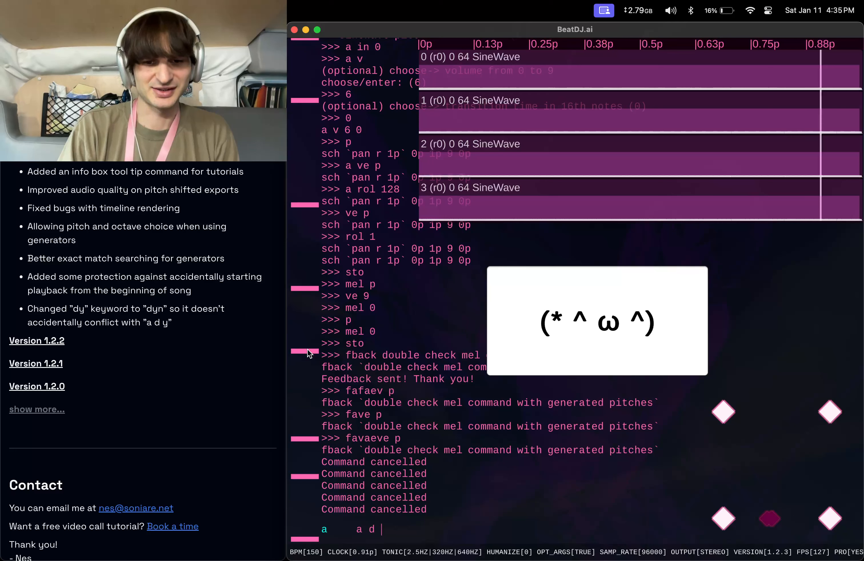
text(y)
key(Return)
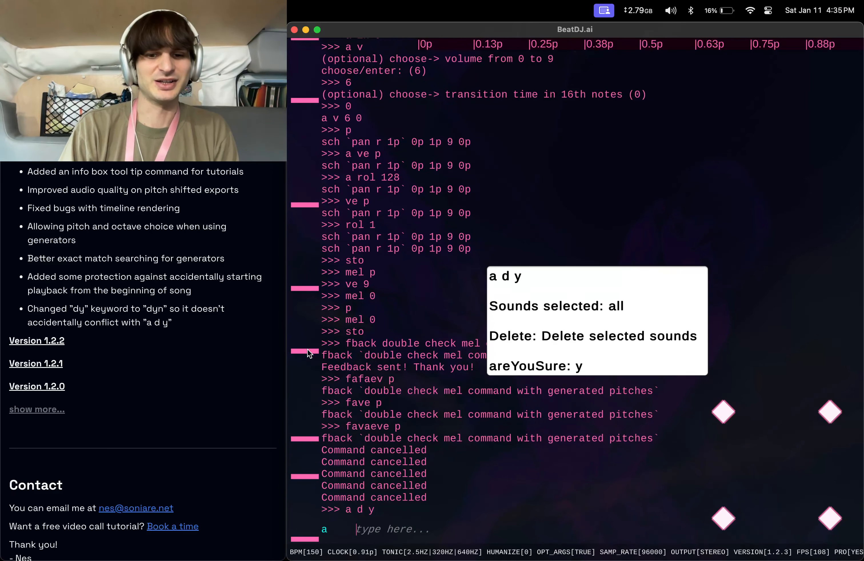
View the dynamics pattern options of the a dyn command and cancel the prompt.
text(a dyn)
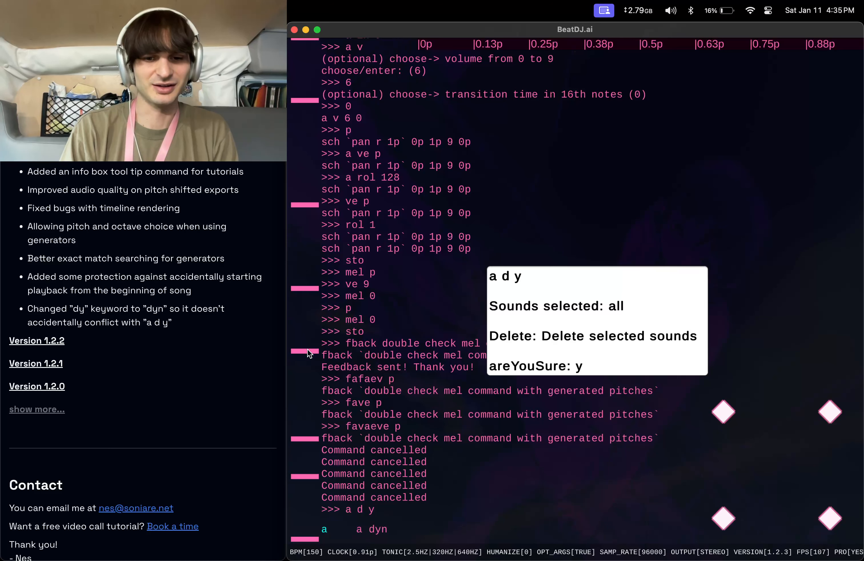
key(Return)
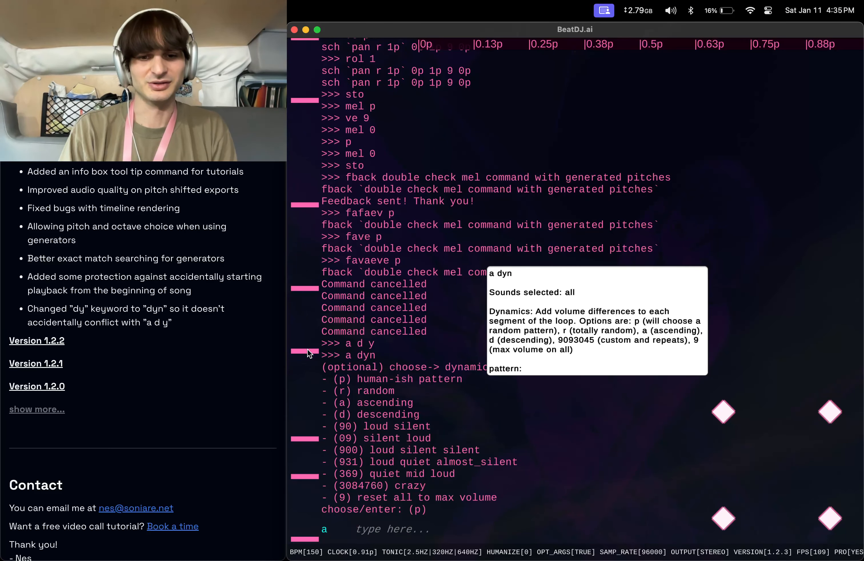
key(Escape)
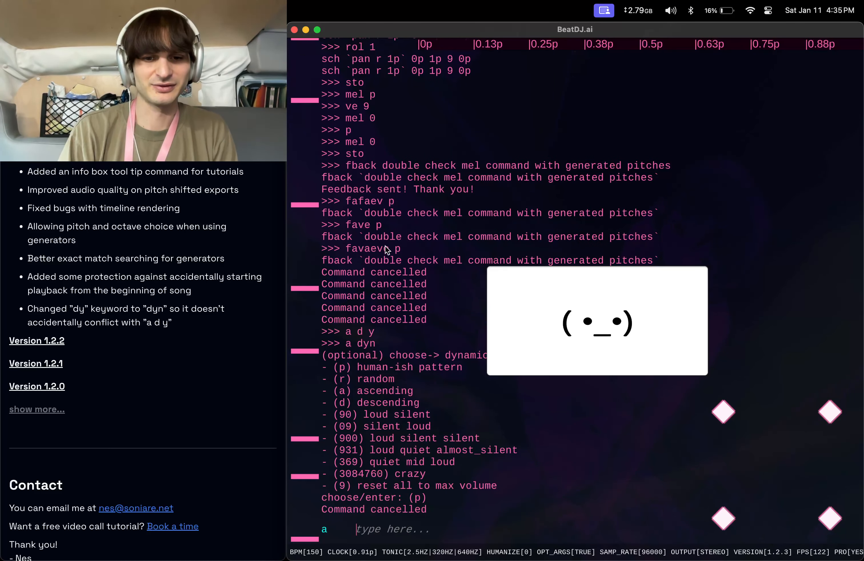
key(Escape)
key(Escape)
key(Escape)
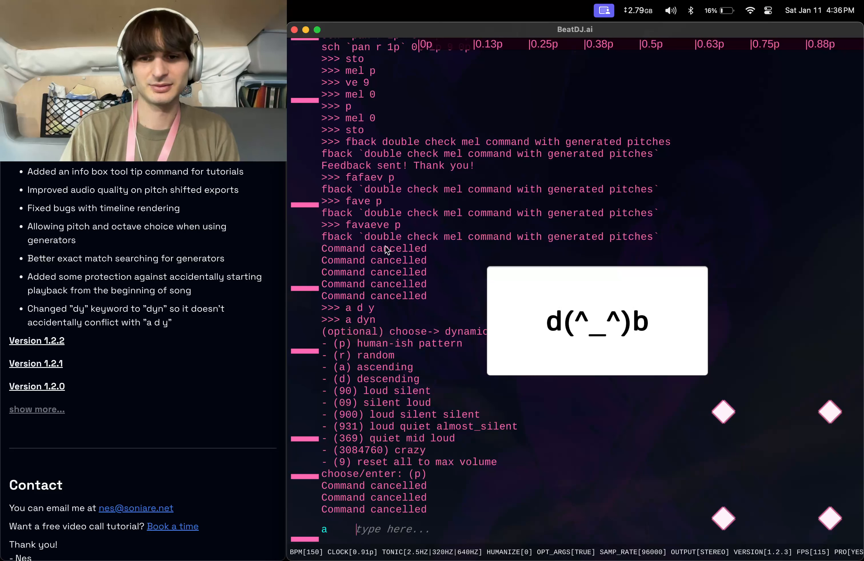
key(Escape)
key(Escape)
key(Escape)
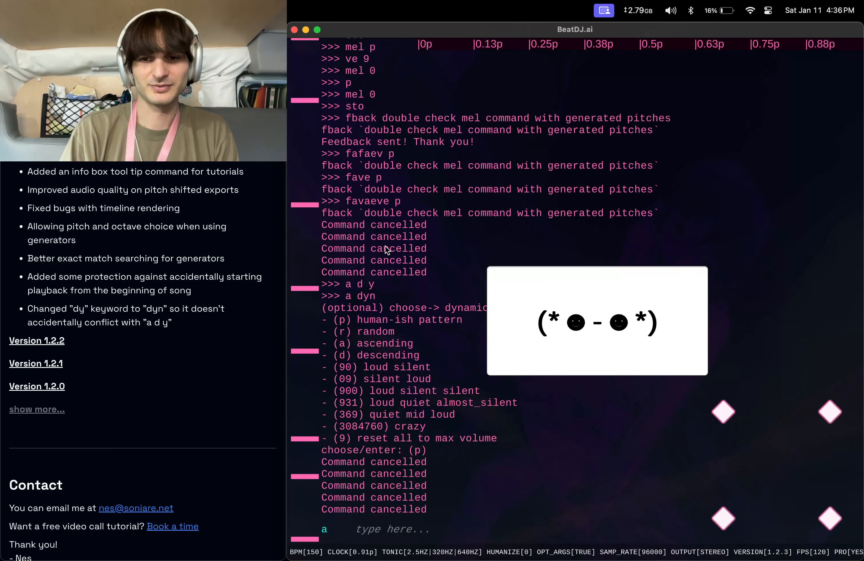
key(Escape)
key(Escape)
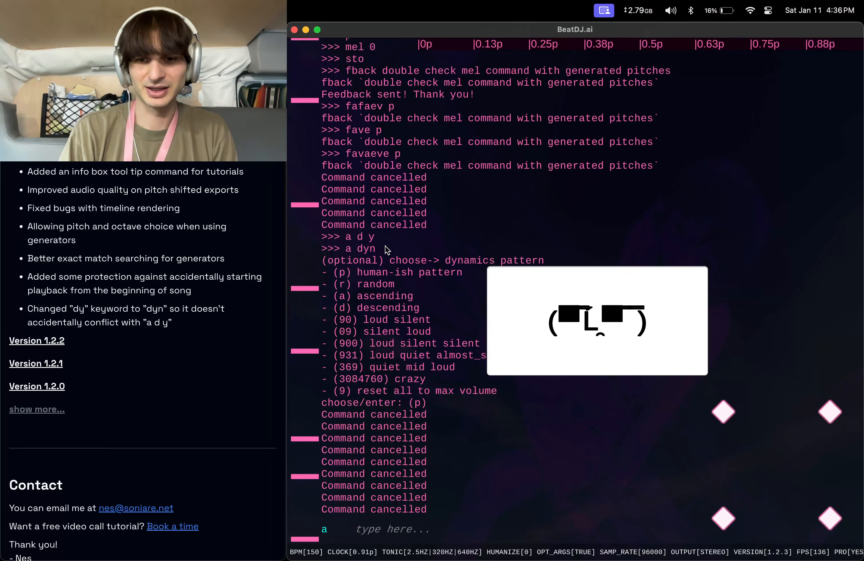
key(Escape)
key(Escape)
key(Escape)
key(Escape)
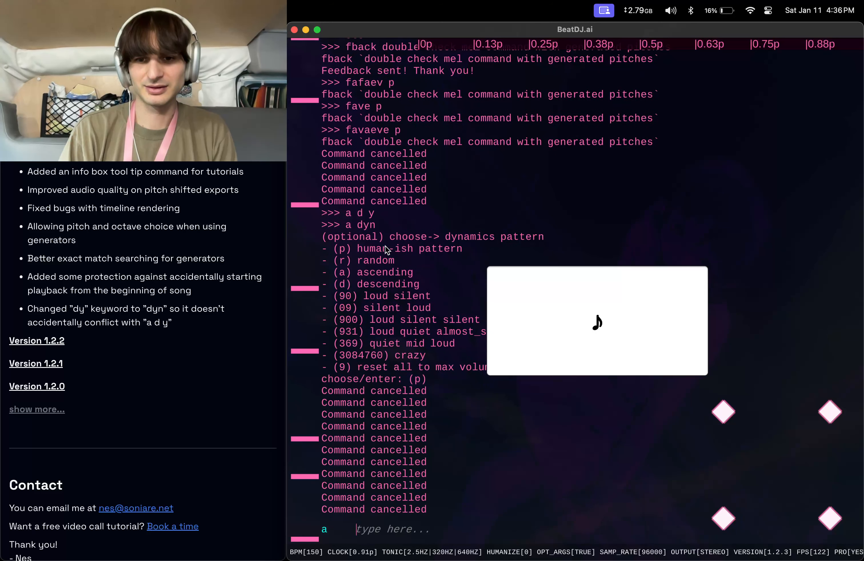
key(Escape)
key(Escape)
key(Escape)
key(Escape)
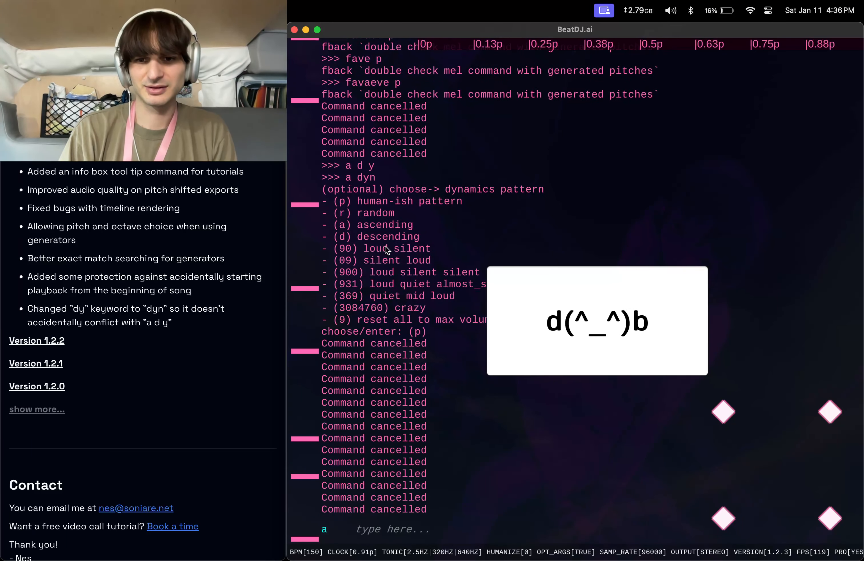
key(Escape)
key(Escape)
key(Escape)
key(Escape)
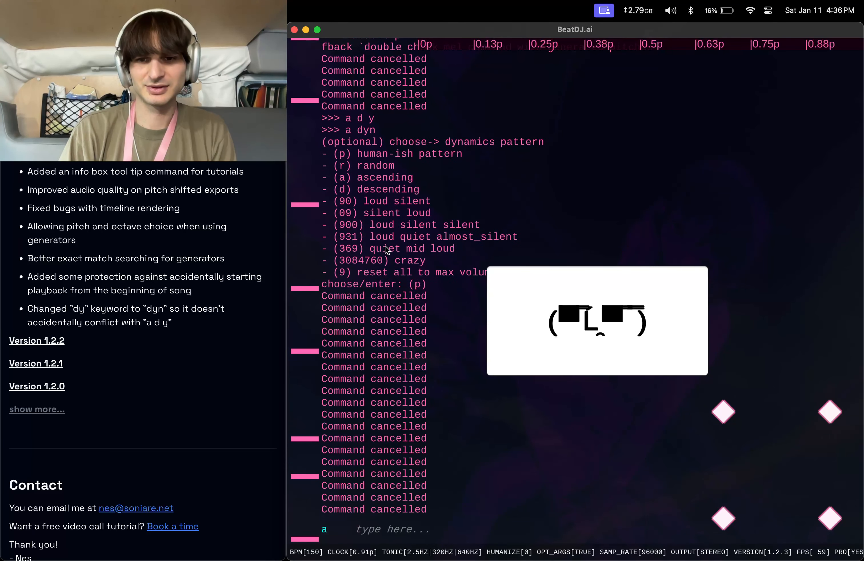
key(Escape)
key(Escape)
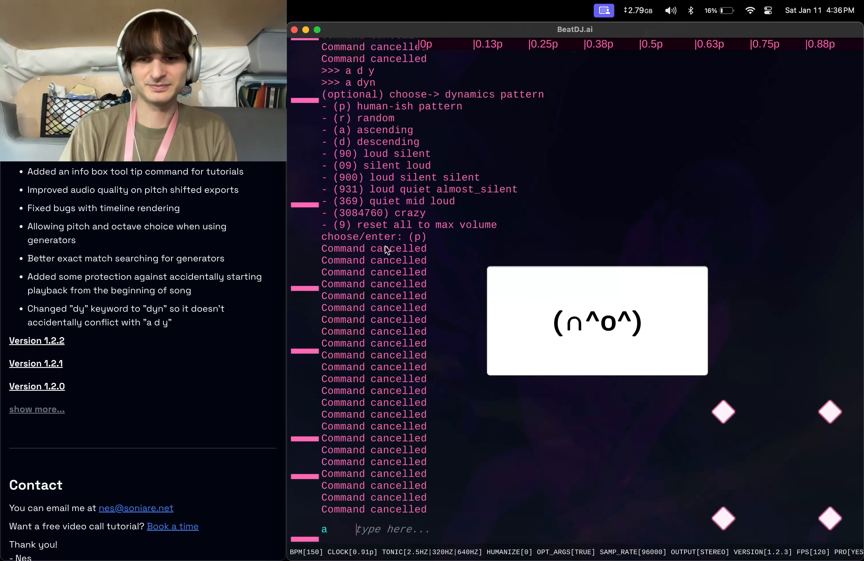
key(Escape)
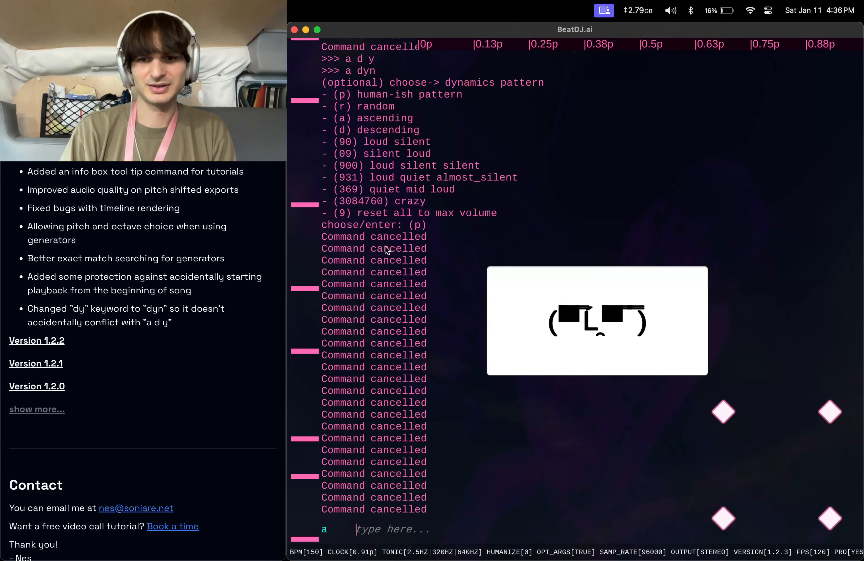
key(Escape)
key(Escape)
key(Escape)
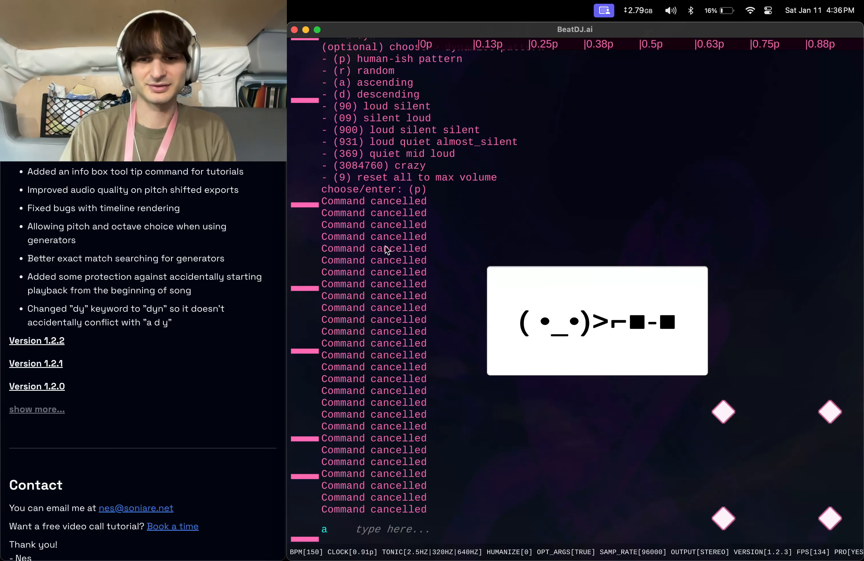
key(Escape)
key(Escape)
key(Escape)
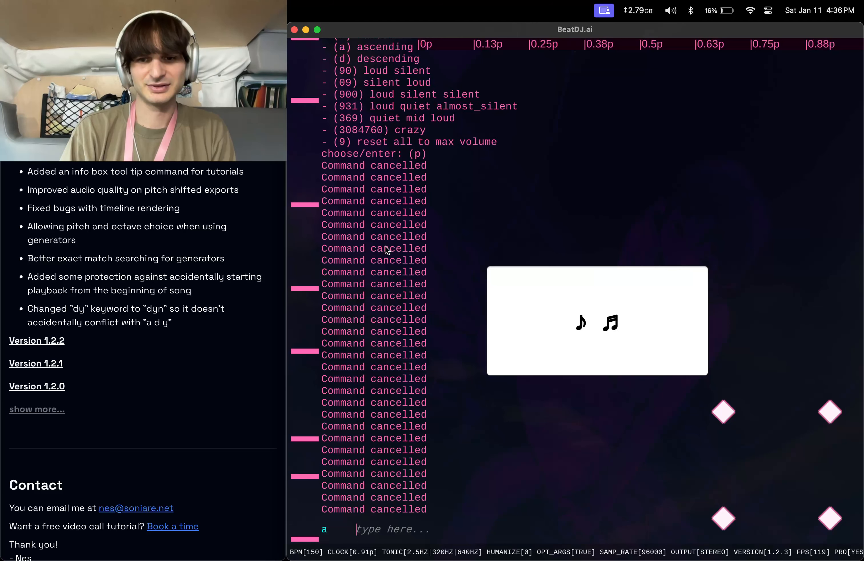
key(Escape)
key(Escape)
key(Escape)
key(Escape)
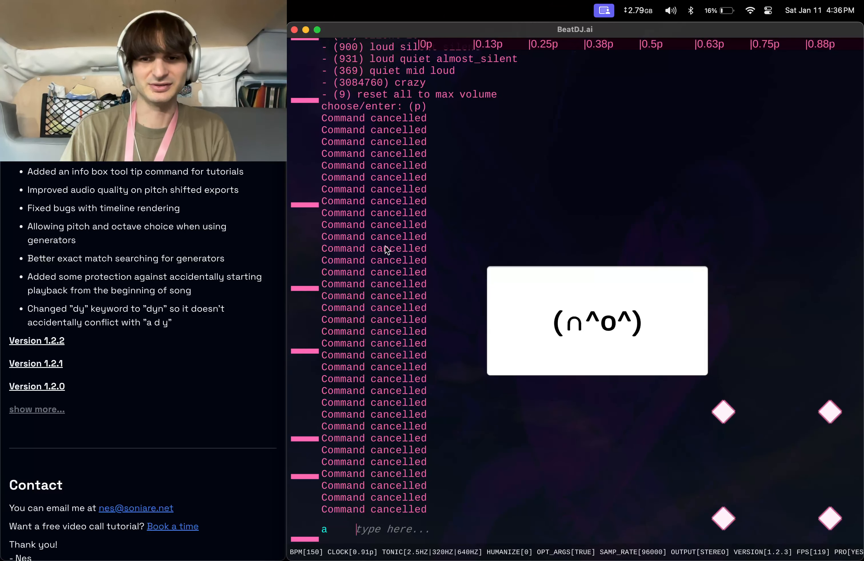
key(Escape)
key(Escape)
key(Escape)
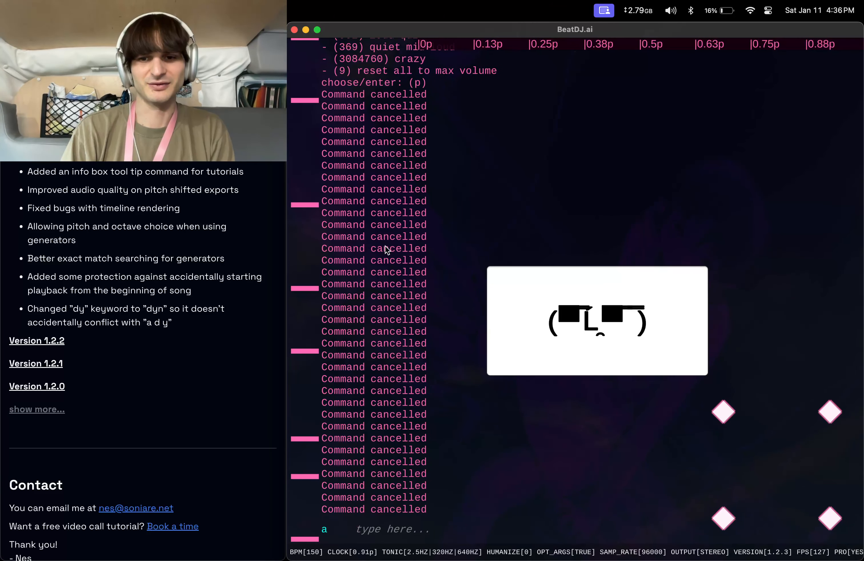
key(Escape)
key(Escape)
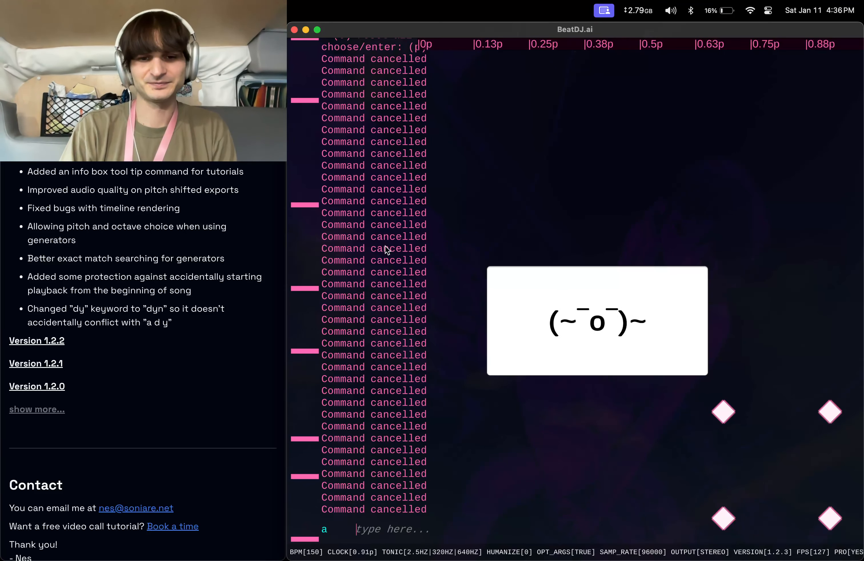
Clear the console with the clear command.
text(clear)
key(Return)
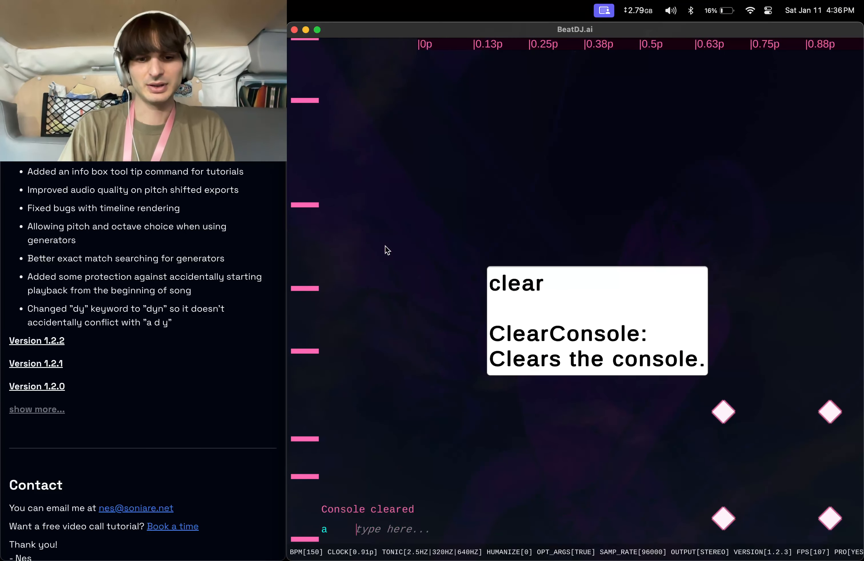